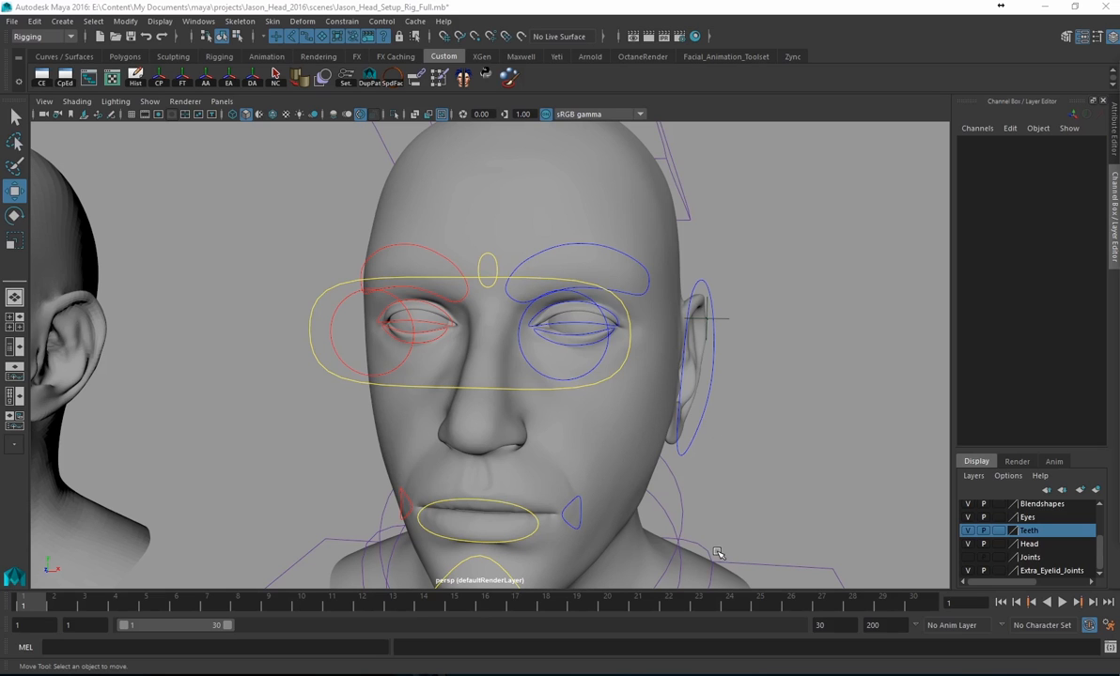
- Display the head model's wireframe over its smooth shading
{"action": "right_click_drag", "start_coordinate": [542, 430], "coordinate": [736, 396], "text": "alt"}
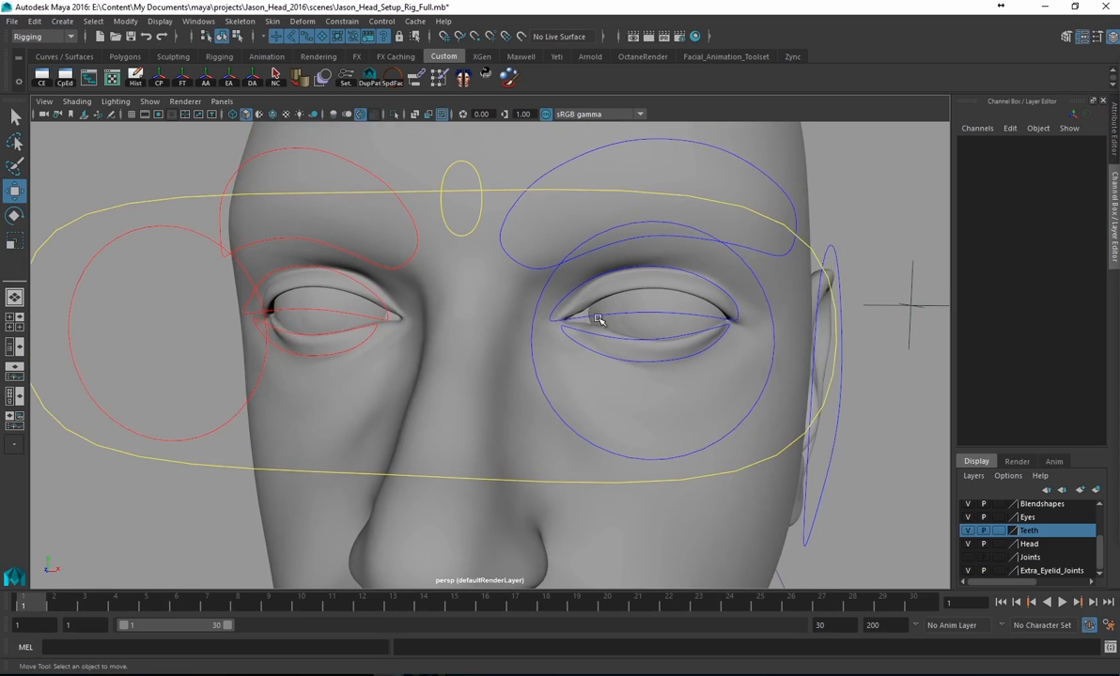
{"action": "right_click_drag", "start_coordinate": [615, 302], "coordinate": [669, 323], "text": "alt"}
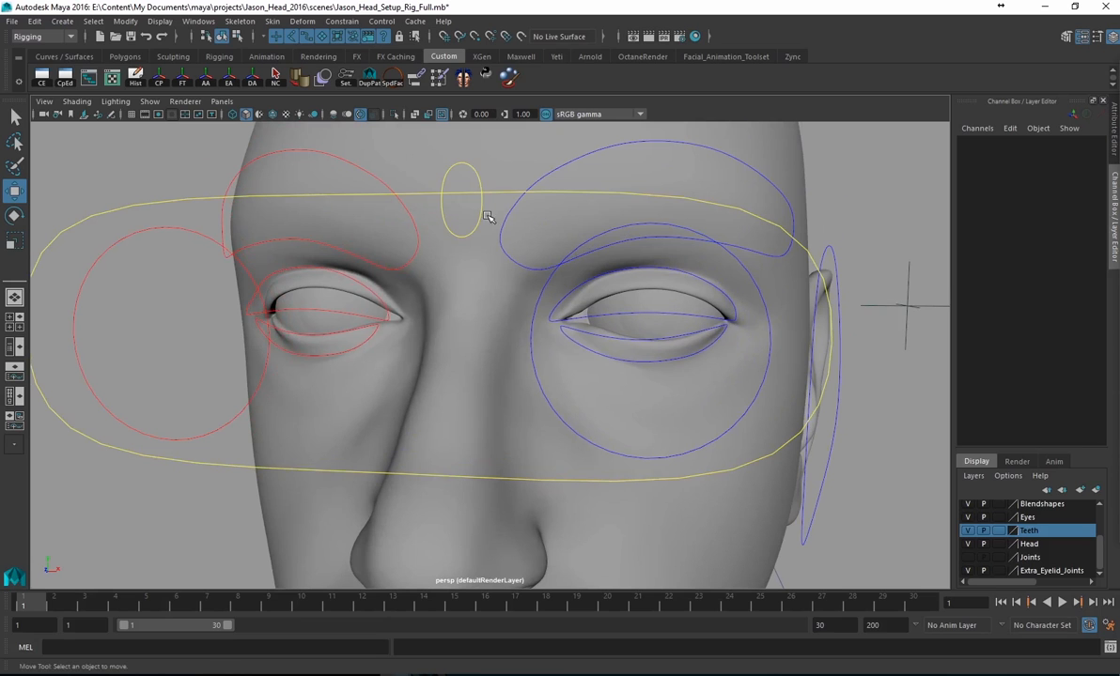
{"action": "left_click", "coordinate": [77, 101]}
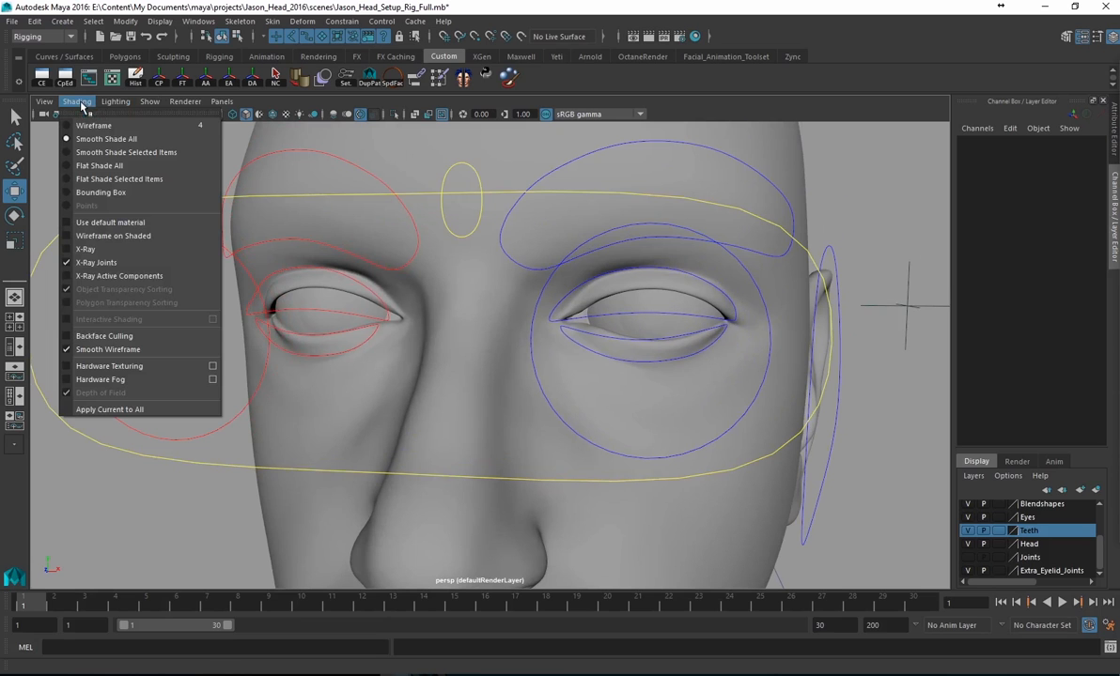
{"action": "left_click", "coordinate": [114, 236]}
{"action": "right_click_drag", "start_coordinate": [757, 291], "coordinate": [699, 253], "text": "alt"}
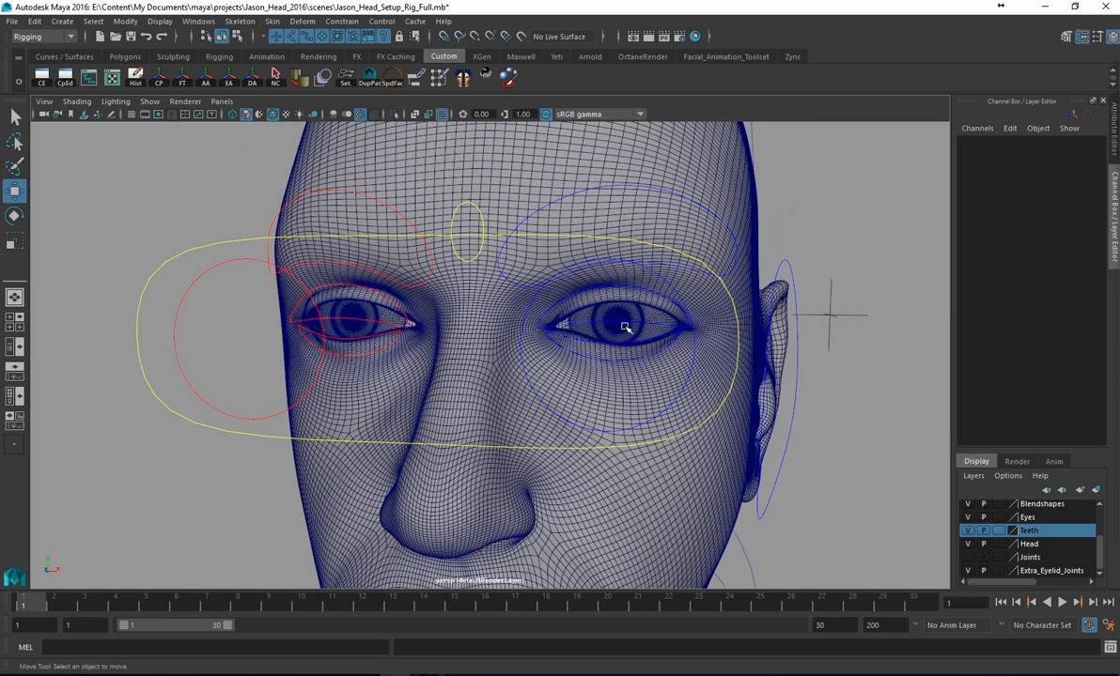
- Select the global eye control and raise it to about 2.7 in Translate Y
{"action": "left_click", "coordinate": [727, 291]}
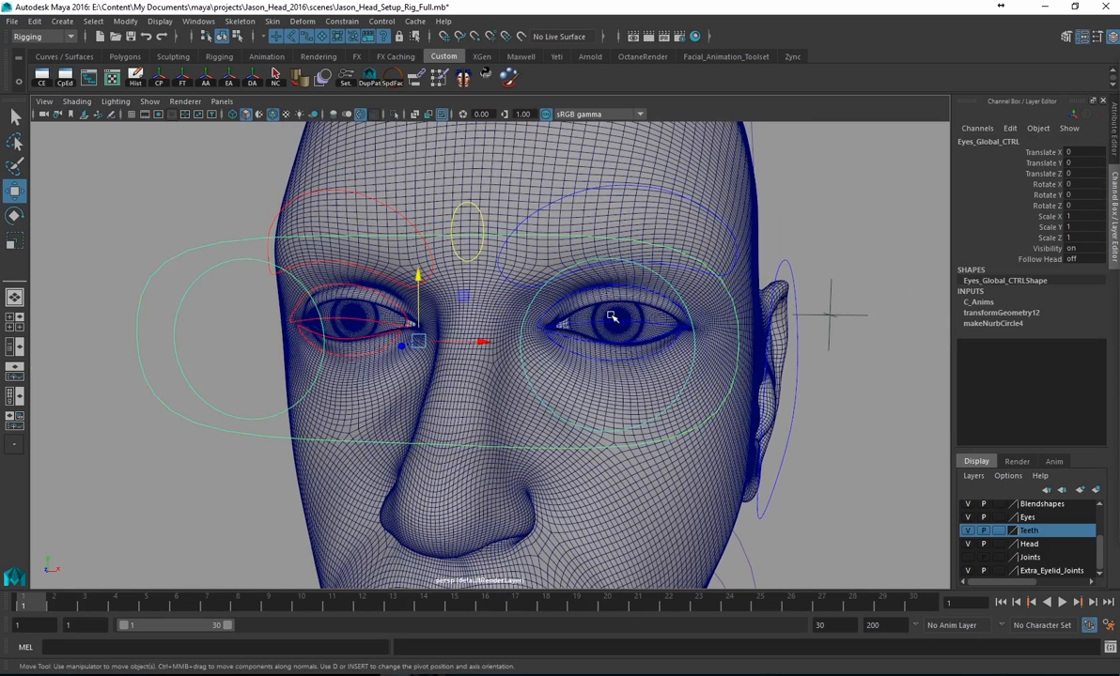
{"action": "left_click_drag", "start_coordinate": [419, 278], "coordinate": [414, 173]}
{"action": "left_click_drag", "start_coordinate": [745, 352], "coordinate": [485, 411], "text": "alt"}
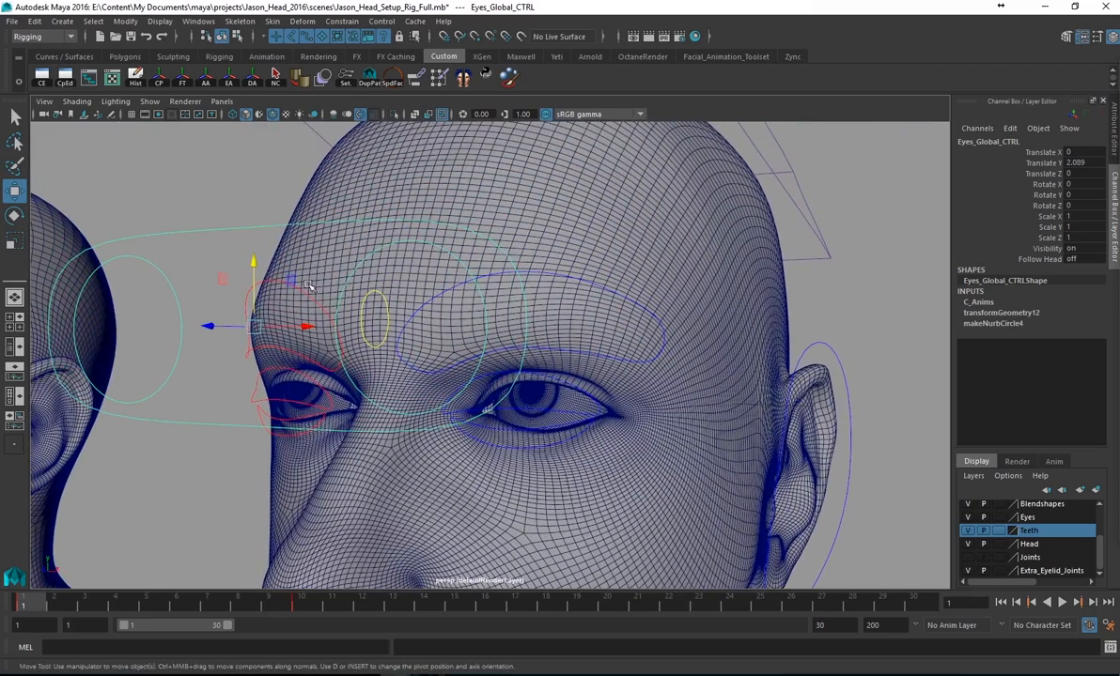
{"action": "left_click_drag", "start_coordinate": [253, 261], "coordinate": [310, 262]}
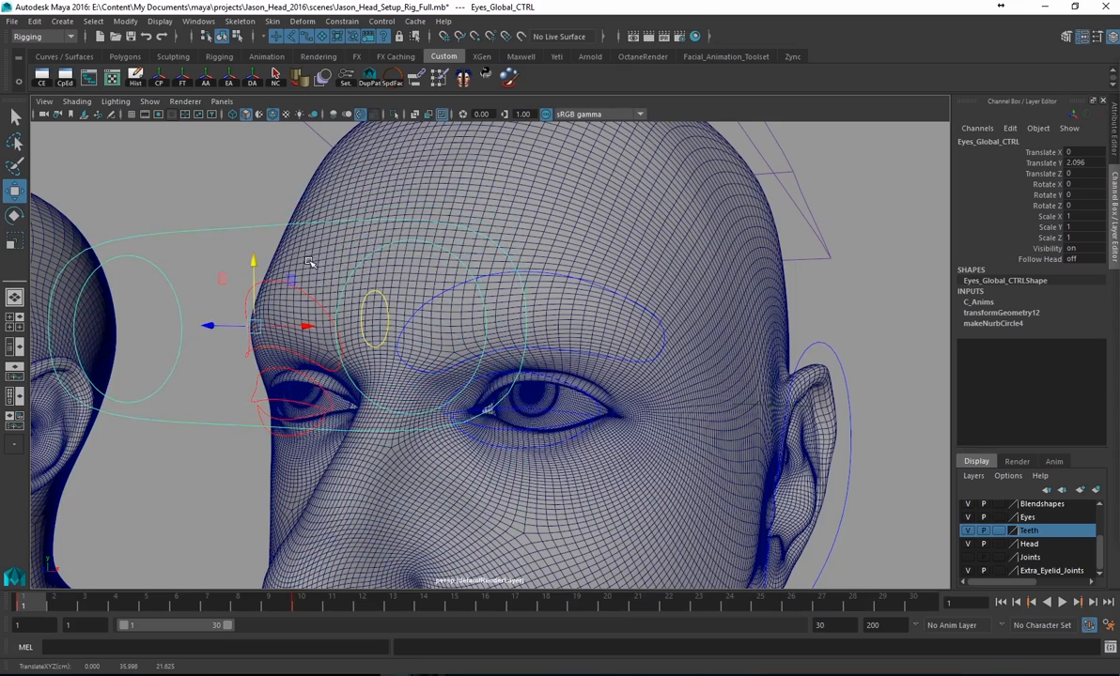
{"action": "left_click_drag", "start_coordinate": [314, 319], "coordinate": [400, 320], "text": "alt"}
{"action": "left_click_drag", "start_coordinate": [153, 232], "coordinate": [153, 209]}
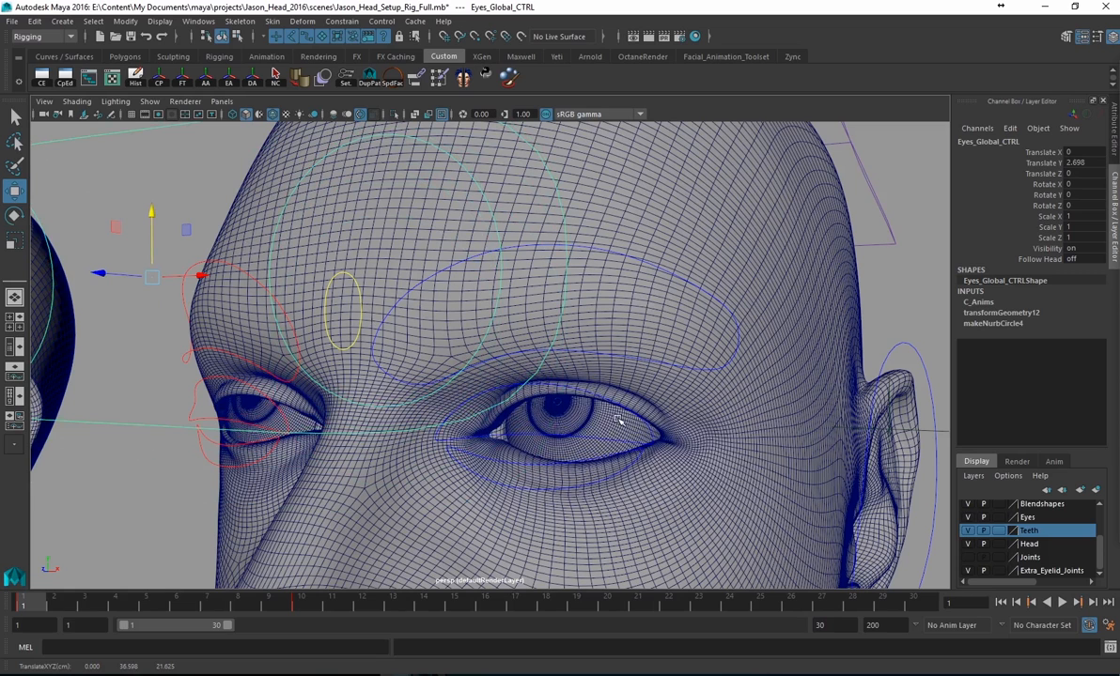
- Raise the global eye control to about 4.6 in Translate Y and lower it back to about 2.1
{"action": "right_click_drag", "start_coordinate": [461, 267], "coordinate": [372, 270], "text": "alt"}
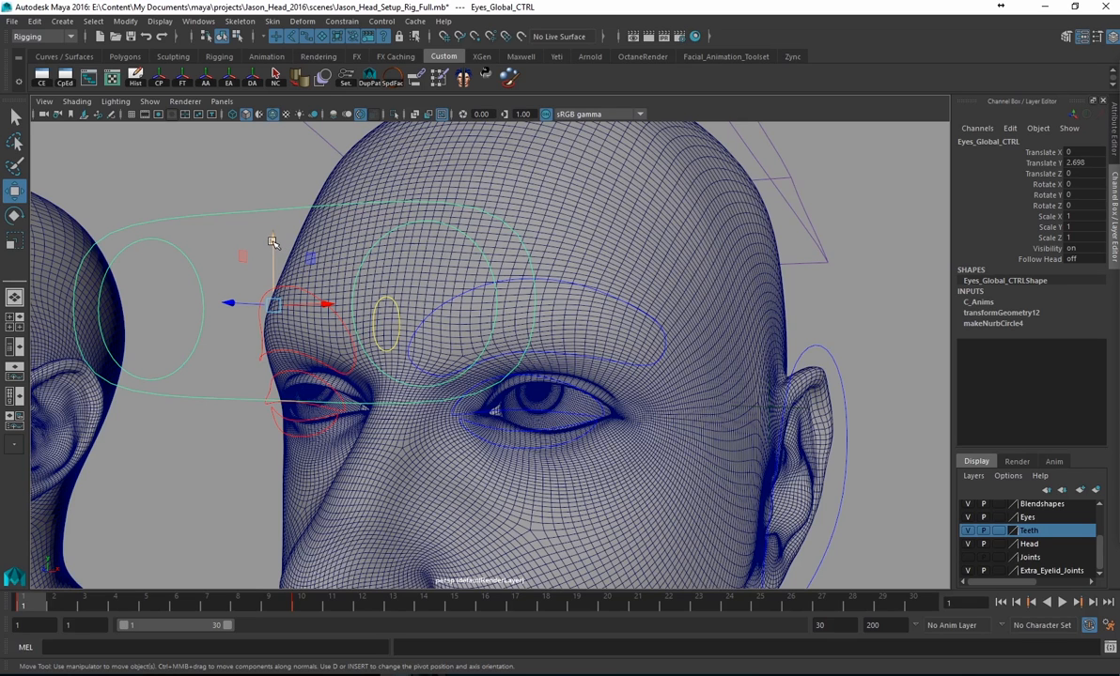
{"action": "left_click_drag", "start_coordinate": [272, 242], "coordinate": [272, 156]}
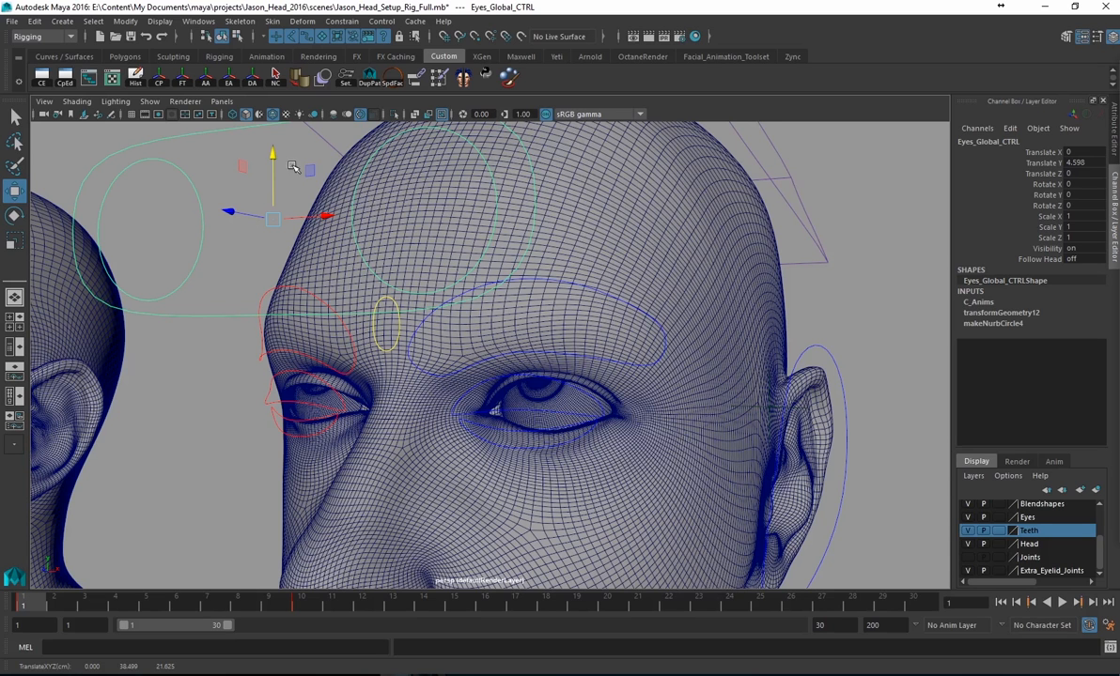
{"action": "left_click_drag", "start_coordinate": [272, 160], "coordinate": [269, 267]}
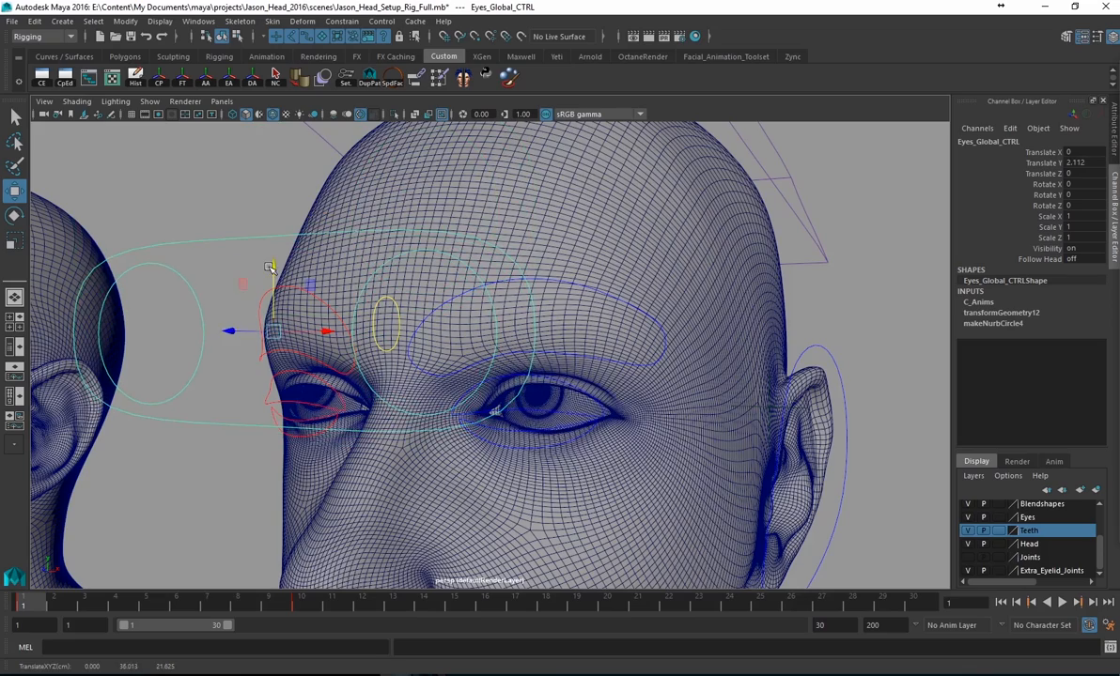
- Lower the global eye control to about 1.3 in Translate Y for a close check of the left upper eyelid
{"action": "right_click_drag", "start_coordinate": [292, 303], "coordinate": [354, 360], "text": "alt"}
{"action": "middle_click_drag", "start_coordinate": [353, 360], "coordinate": [351, 297], "text": "alt"}
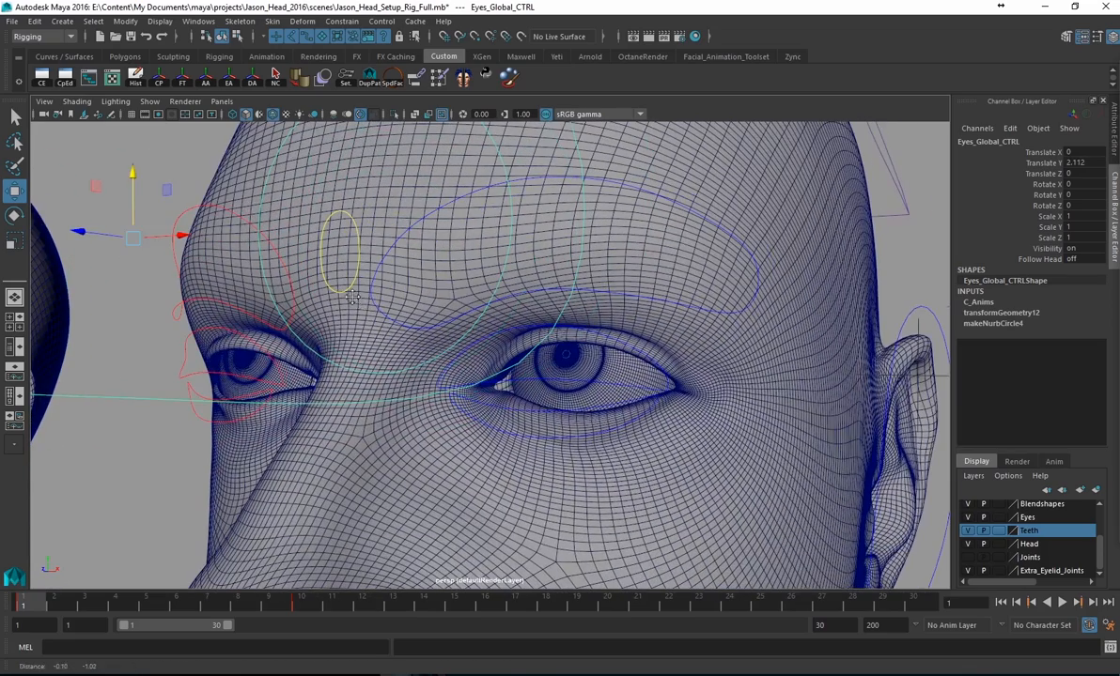
{"action": "left_click_drag", "start_coordinate": [440, 245], "coordinate": [425, 288], "text": "alt"}
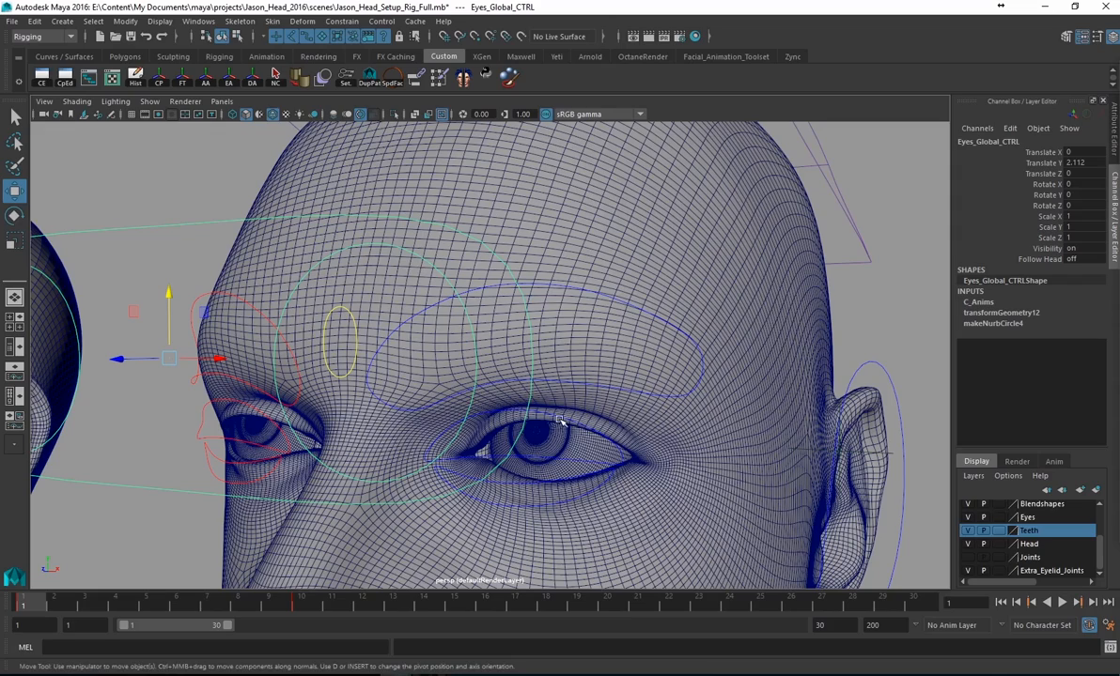
{"action": "left_click_drag", "start_coordinate": [562, 443], "coordinate": [502, 429], "text": "alt"}
{"action": "left_click_drag", "start_coordinate": [270, 379], "coordinate": [301, 366], "text": "alt"}
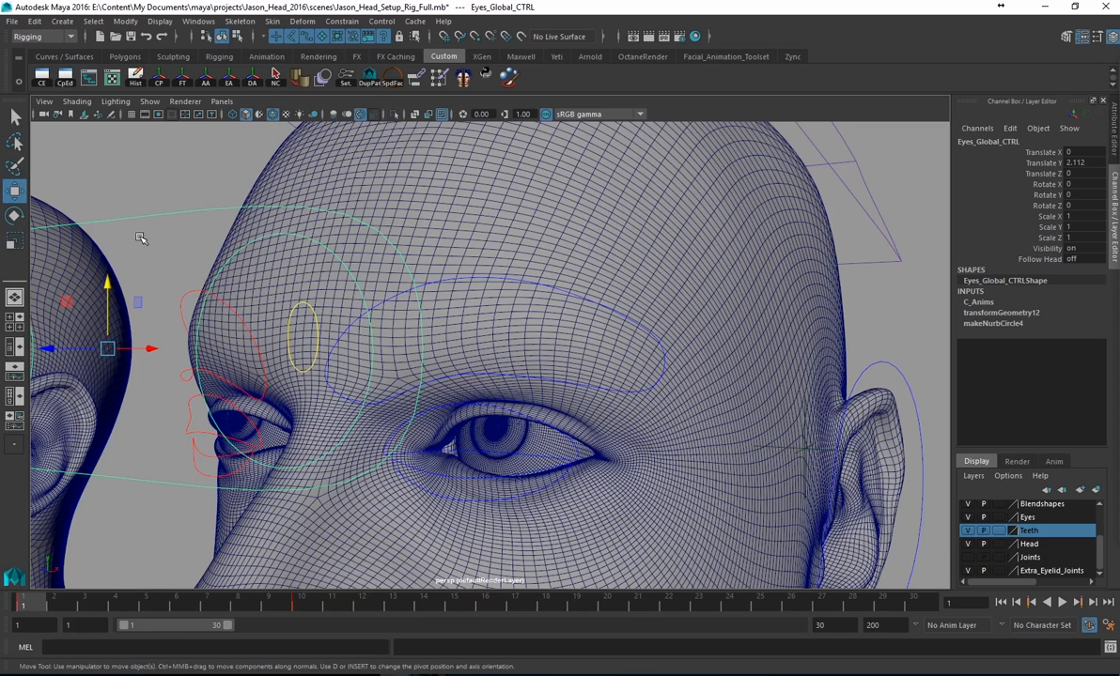
{"action": "left_click_drag", "start_coordinate": [106, 277], "coordinate": [420, 394]}
{"action": "scroll", "coordinate": [498, 418], "scroll_direction": "up", "scroll_amount": 2}
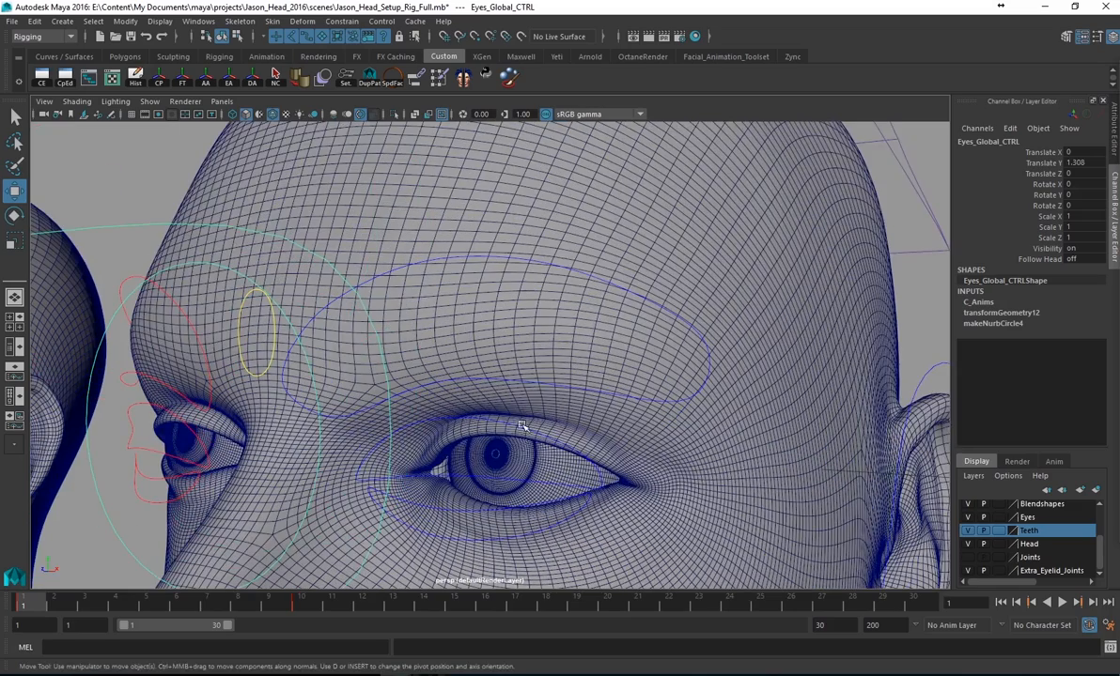
- Raise the global eye control to about 2.4 in Translate Y
{"action": "scroll", "coordinate": [449, 417], "scroll_direction": "down", "scroll_amount": 4}
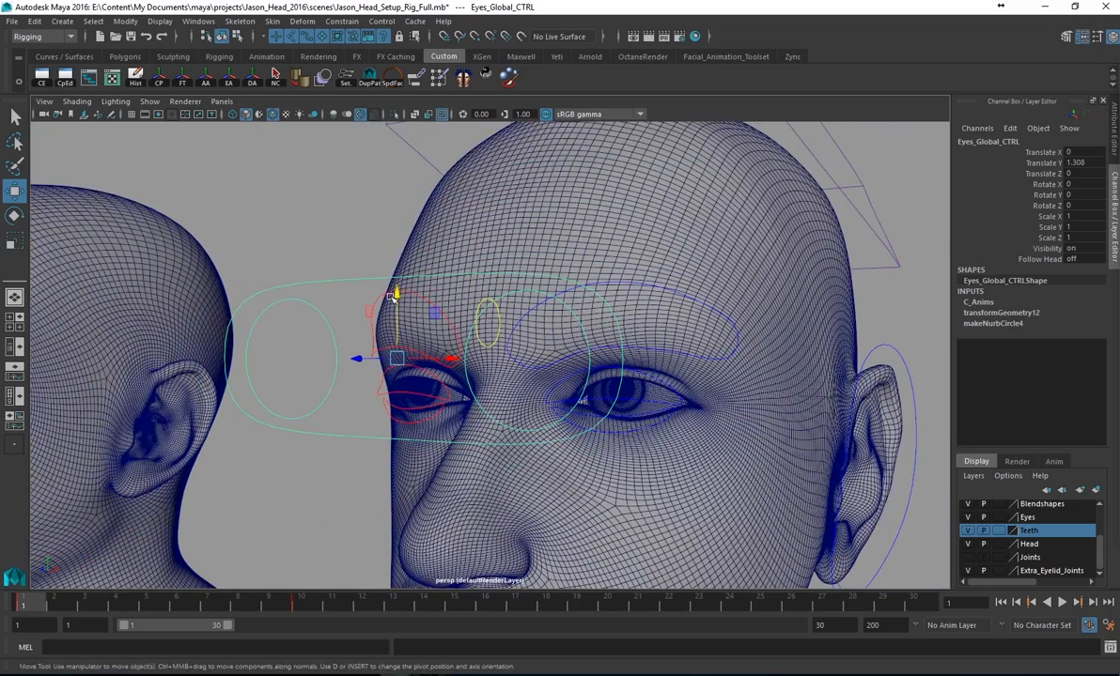
{"action": "left_click_drag", "start_coordinate": [396, 295], "coordinate": [410, 266]}
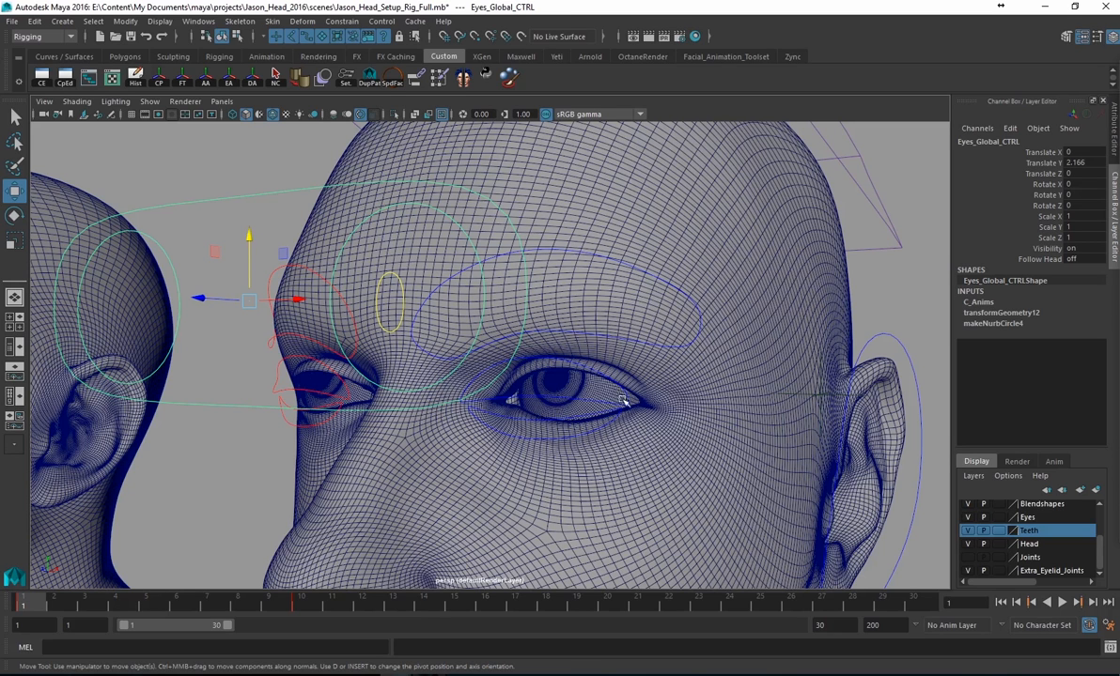
{"action": "mouse_move", "coordinate": [249, 240]}
{"action": "left_mouse_down"}
{"action": "mouse_move", "coordinate": [250, 193]}
{"action": "mouse_move", "coordinate": [268, 194]}
{"action": "mouse_move", "coordinate": [267, 230]}
{"action": "left_mouse_up"}
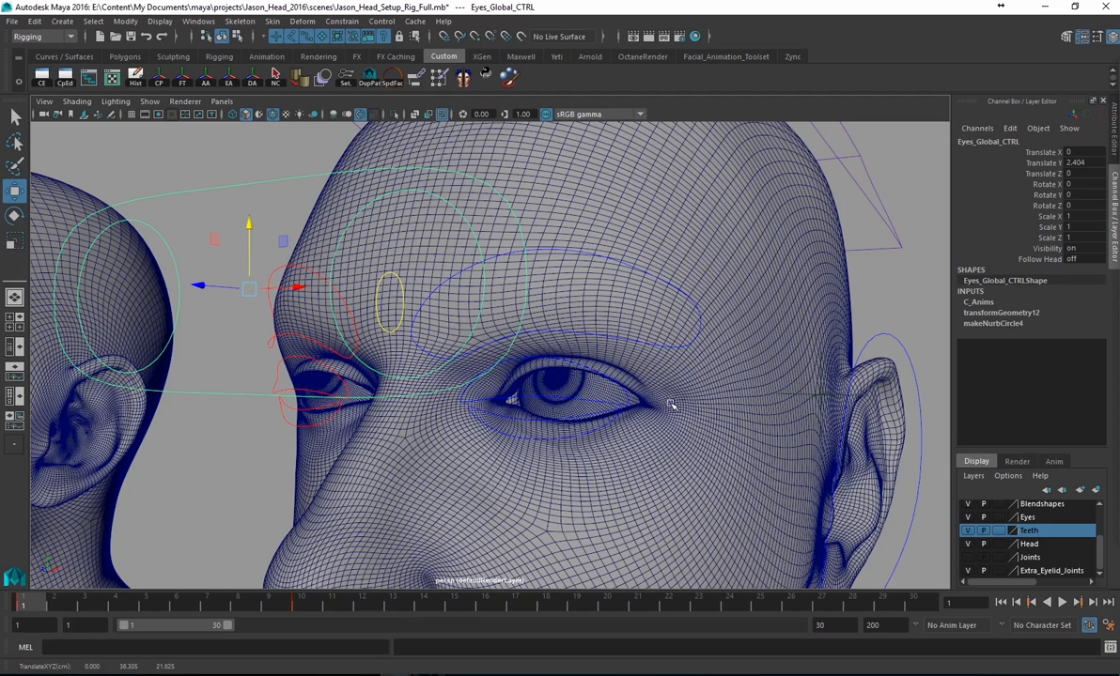
- Select the left eye control, try moving it upward on its own, and undo the move
{"action": "left_click", "coordinate": [329, 204]}
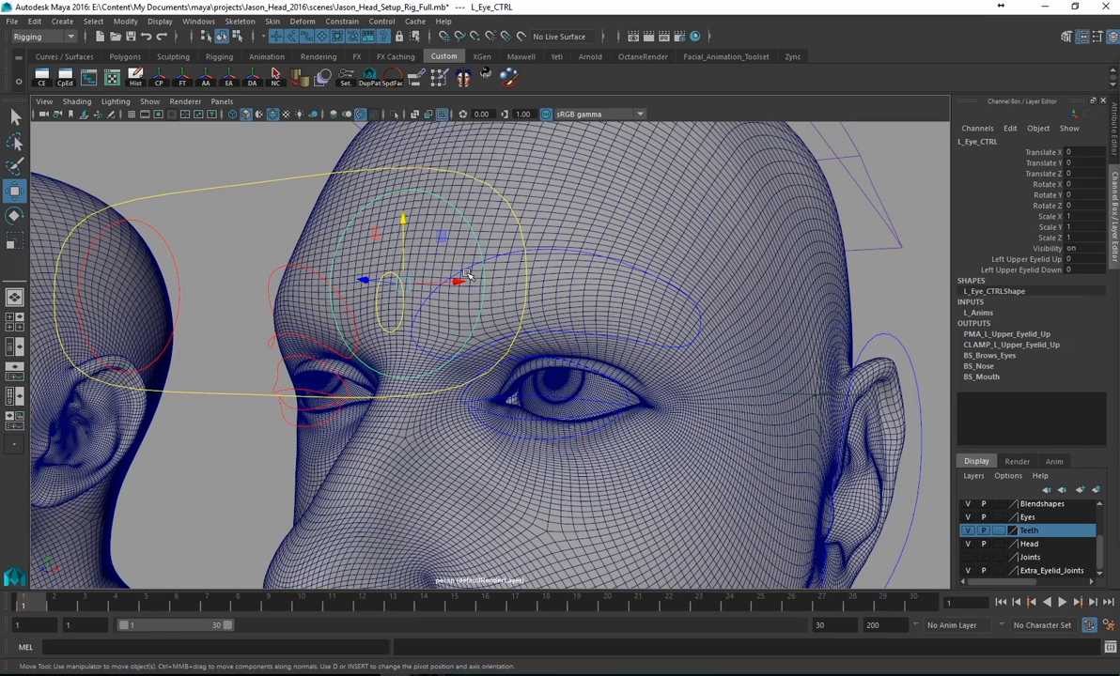
{"action": "middle_click_drag", "start_coordinate": [377, 263], "coordinate": [389, 213]}
{"action": "key", "text": "ctrl+z"}
{"action": "key", "text": "ctrl+z"}
{"action": "key", "text": "ctrl+z"}
{"action": "key", "text": "ctrl+z"}
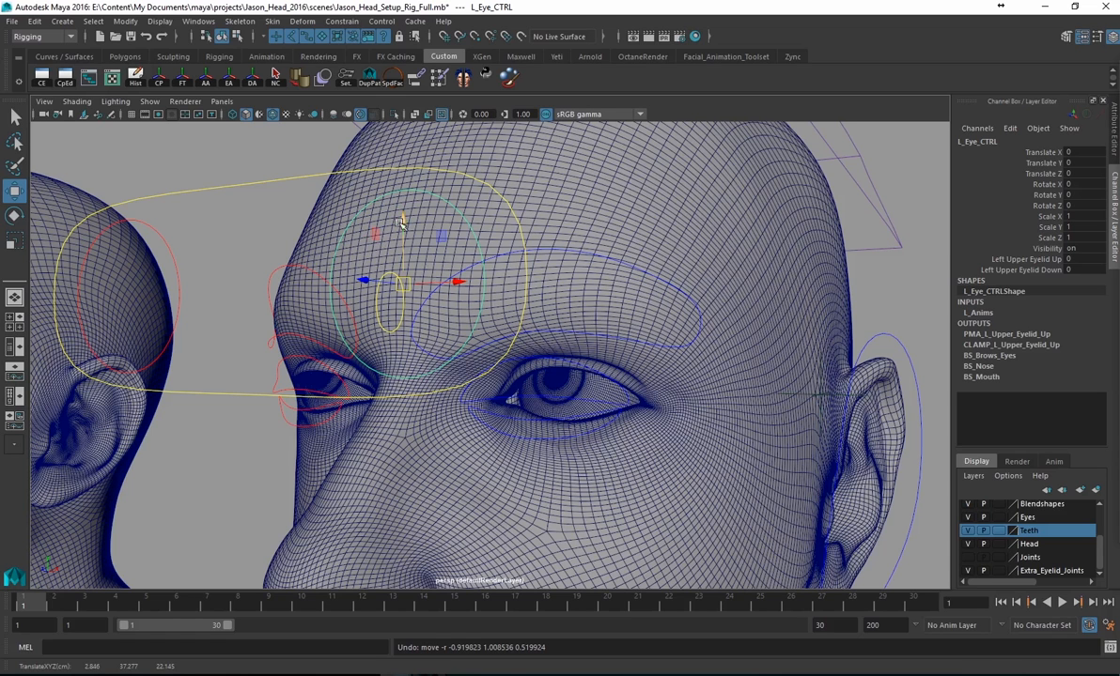
- Set the left eye control's Left Upper Eyelid Up attribute to 0.2
{"action": "left_click", "coordinate": [1021, 260]}
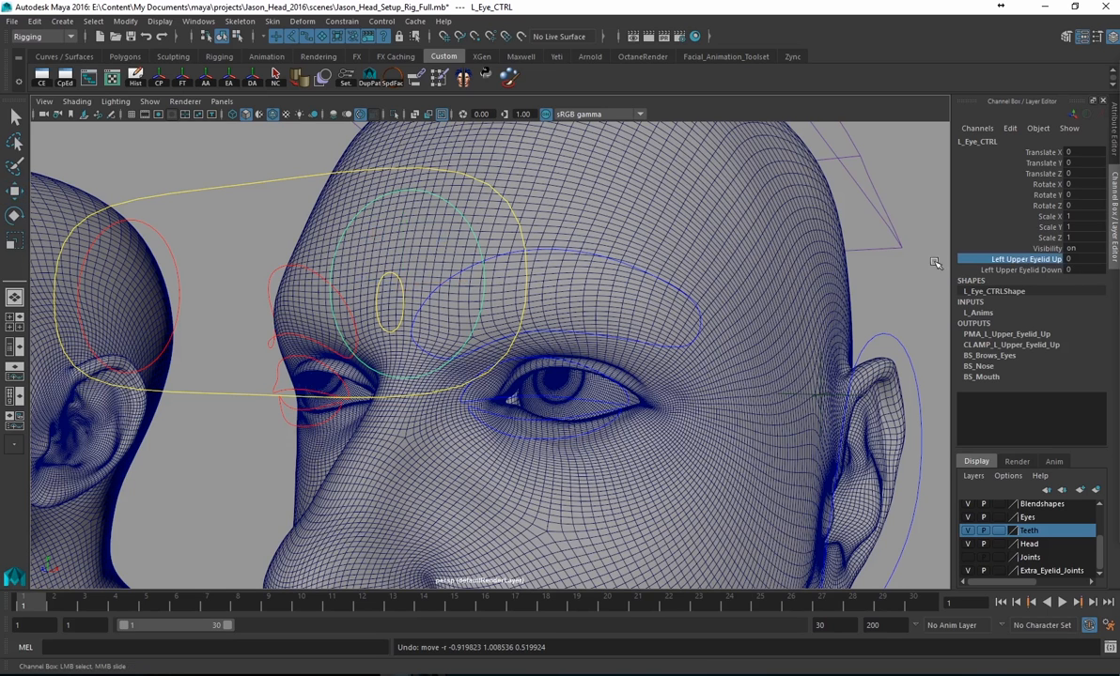
{"action": "middle_click_drag", "start_coordinate": [812, 246], "coordinate": [845, 265]}
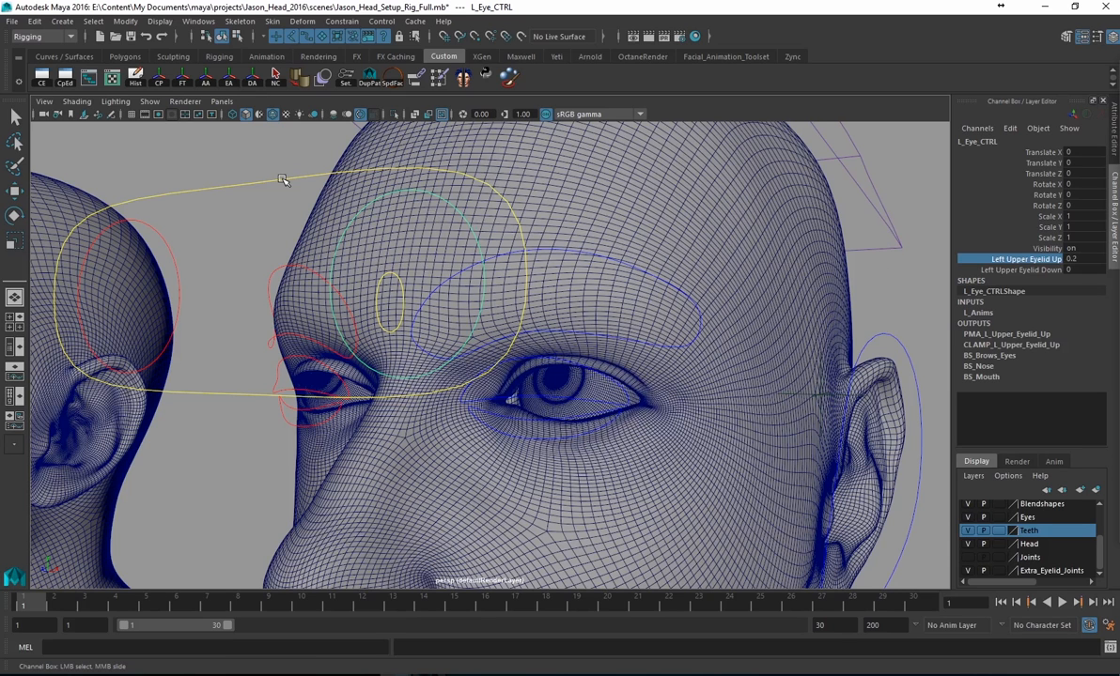
- Try lowering the global eye control to about 2.2 in Translate Y and undo the move
{"action": "left_click", "coordinate": [260, 196]}
{"action": "key", "text": "w"}
{"action": "left_click_drag", "start_coordinate": [249, 227], "coordinate": [266, 169]}
{"action": "key", "text": "ctrl+z"}
{"action": "key", "text": "ctrl+z"}
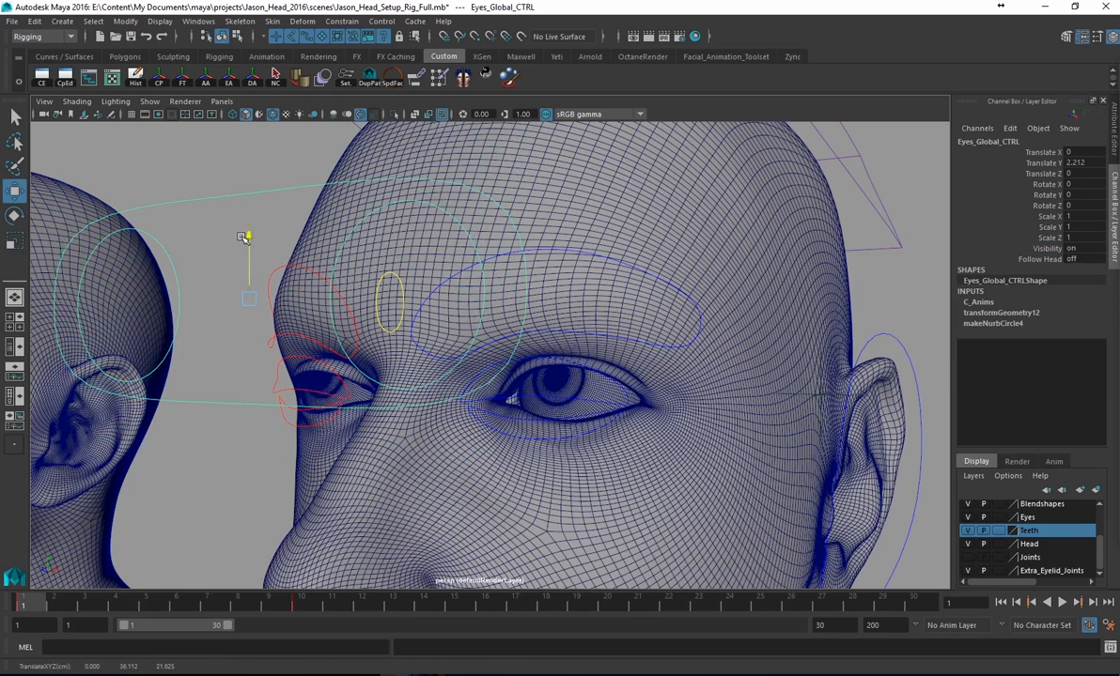
{"action": "key", "text": "ctrl+z"}
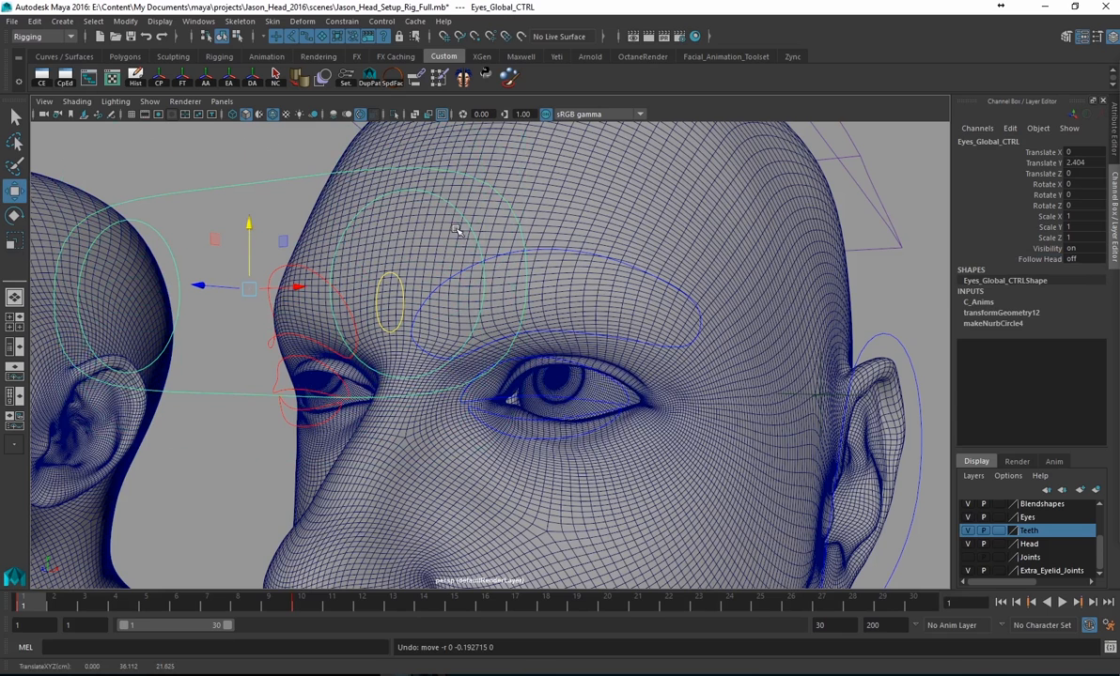
- Set the left eye control's Left Upper Eyelid Up attribute to -2
{"action": "left_click", "coordinate": [426, 199]}
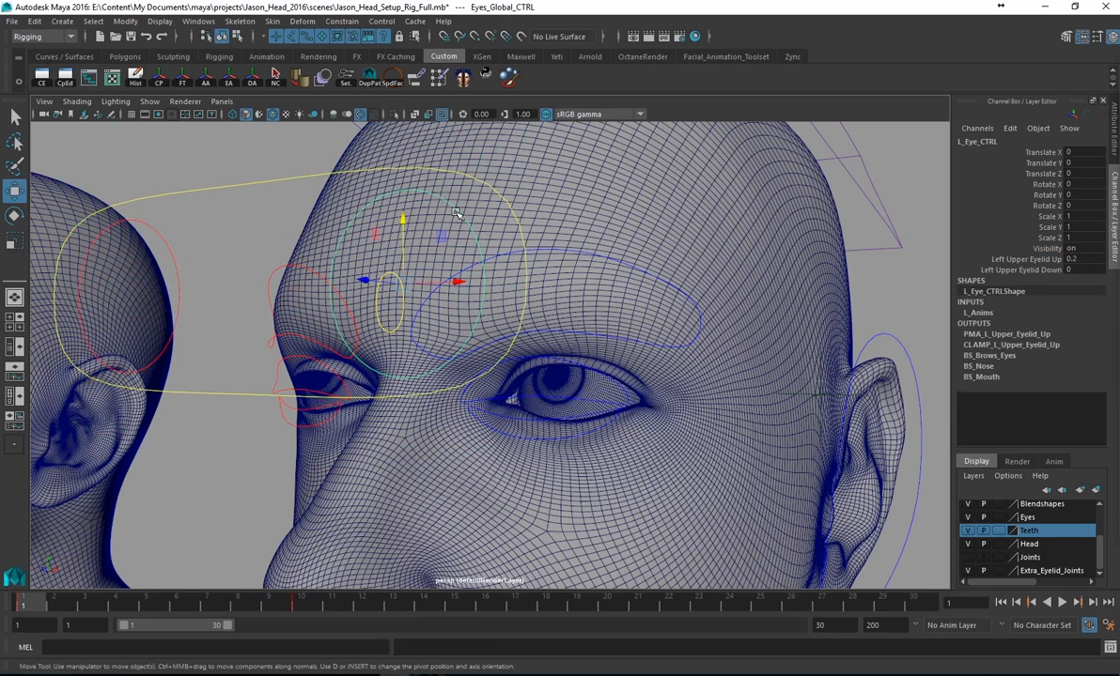
{"action": "left_click", "coordinate": [1023, 258]}
{"action": "middle_click_drag", "start_coordinate": [840, 247], "coordinate": [357, 177]}
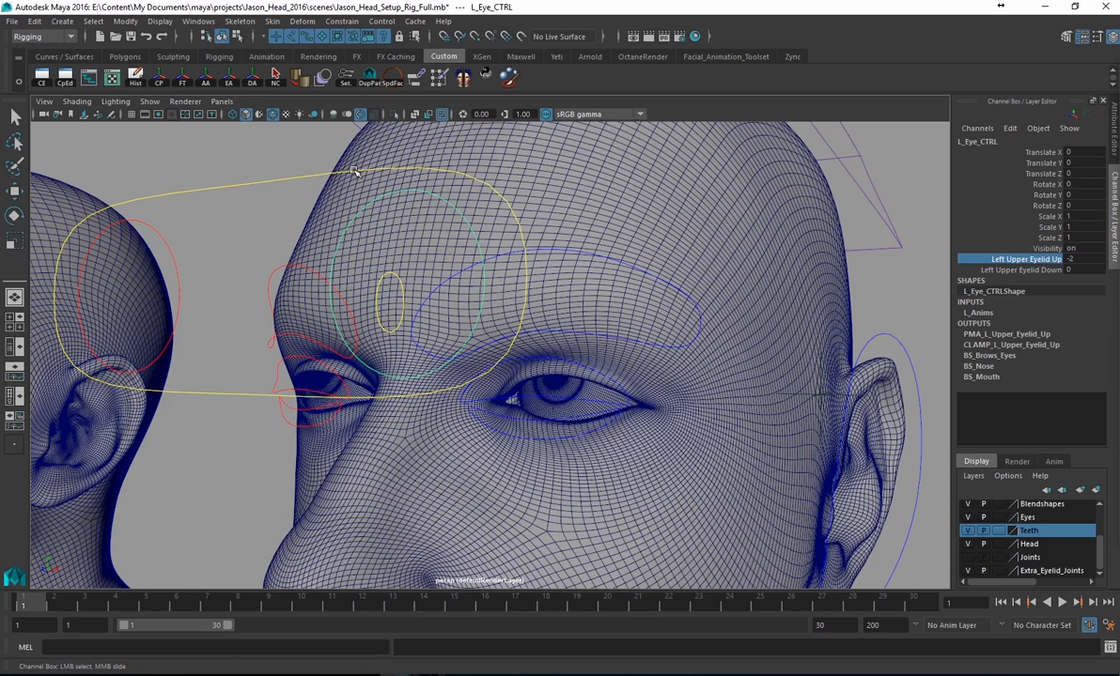
- Raise the global eye control to about 3.8 in Translate Y to compare the two upper eyelids
{"action": "left_click", "coordinate": [296, 161]}
{"action": "key", "text": "w"}
{"action": "left_click_drag", "start_coordinate": [249, 226], "coordinate": [258, 158]}
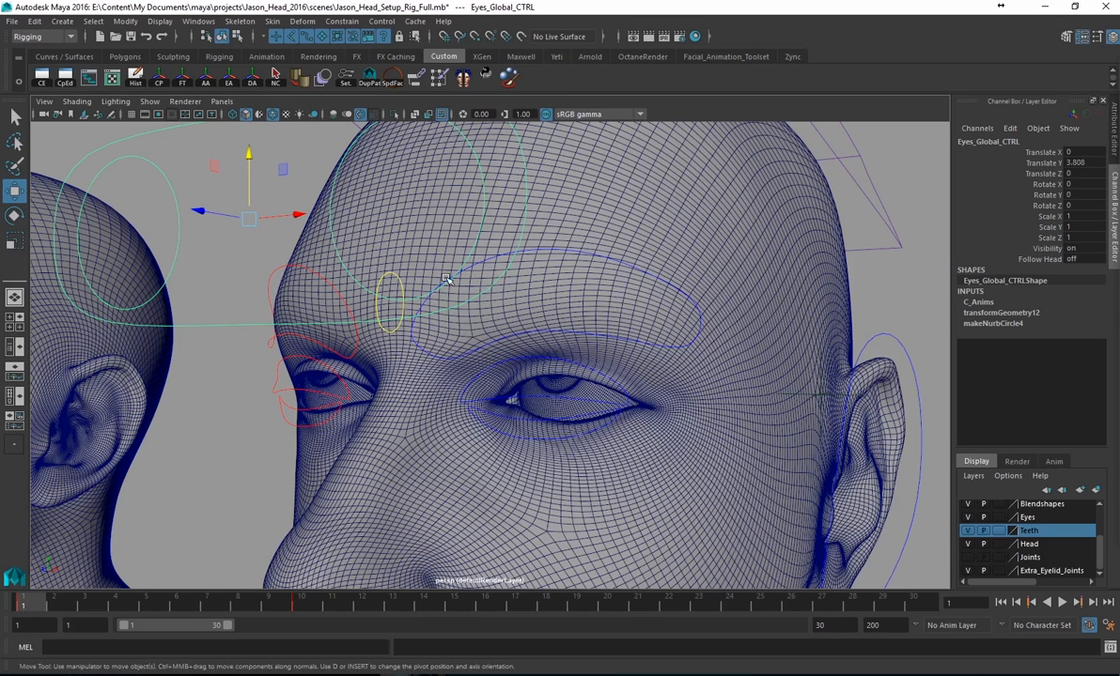
{"action": "left_click_drag", "start_coordinate": [459, 199], "coordinate": [455, 234], "text": "alt"}
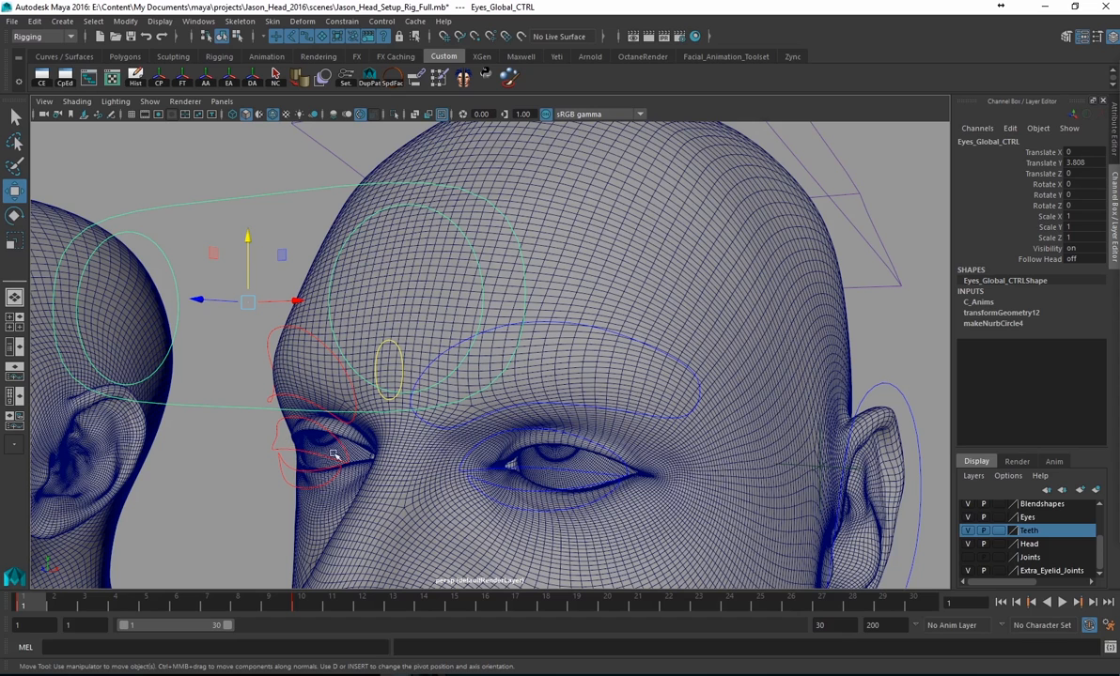
- Reset the Left Upper Eyelid Up attribute on the left eye control
{"action": "left_click", "coordinate": [357, 228]}
{"action": "left_click", "coordinate": [1073, 259]}
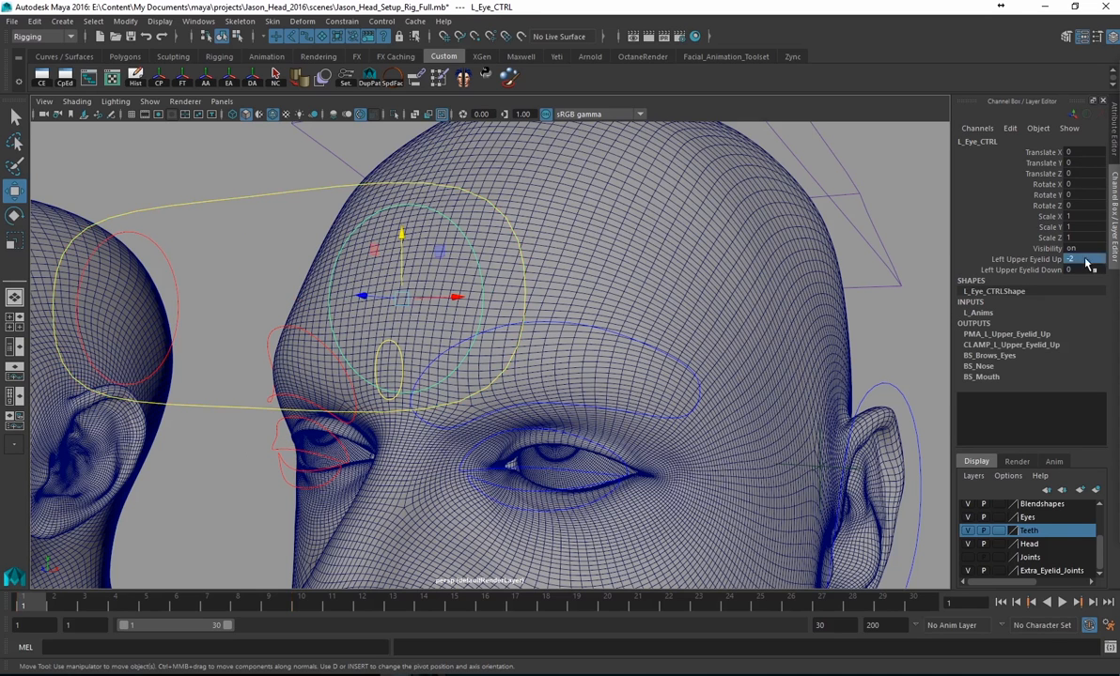
{"action": "key", "text": "Return"}
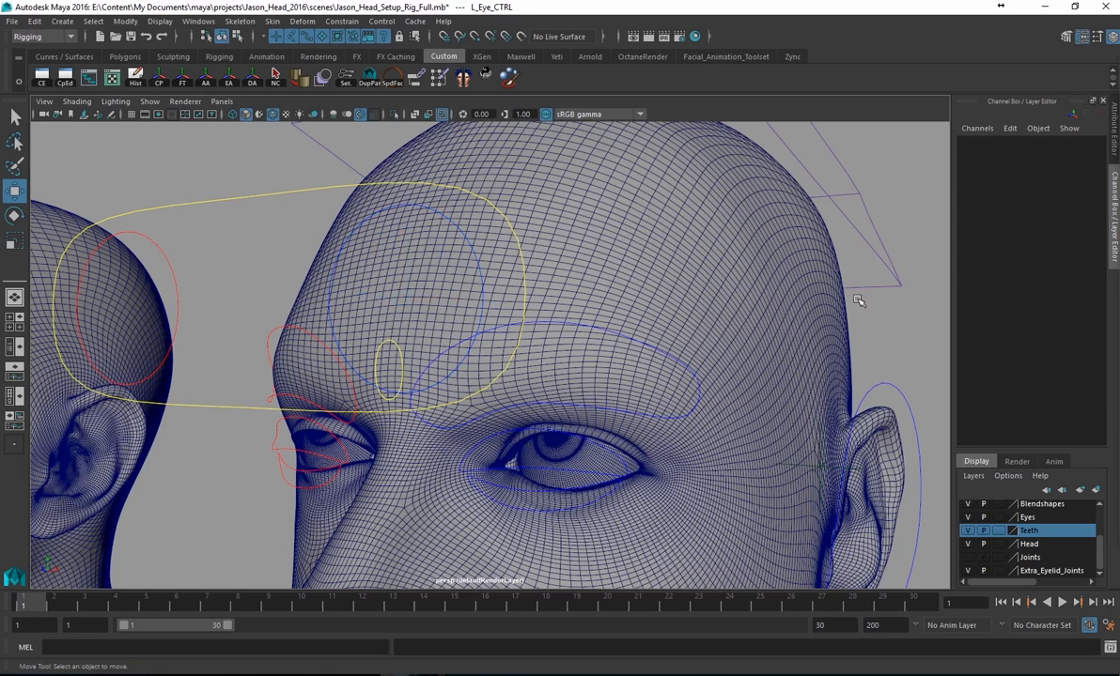
- Return the global eye control to 0 in Translate Y
{"action": "left_click", "coordinate": [360, 188]}
{"action": "double_click", "coordinate": [1080, 163]}
{"action": "type", "text": "0"}
{"action": "key", "text": "Return"}
{"action": "middle_click_drag", "start_coordinate": [244, 437], "coordinate": [428, 315], "text": "alt"}
{"action": "left_click_drag", "start_coordinate": [390, 317], "coordinate": [856, 353], "text": "alt"}
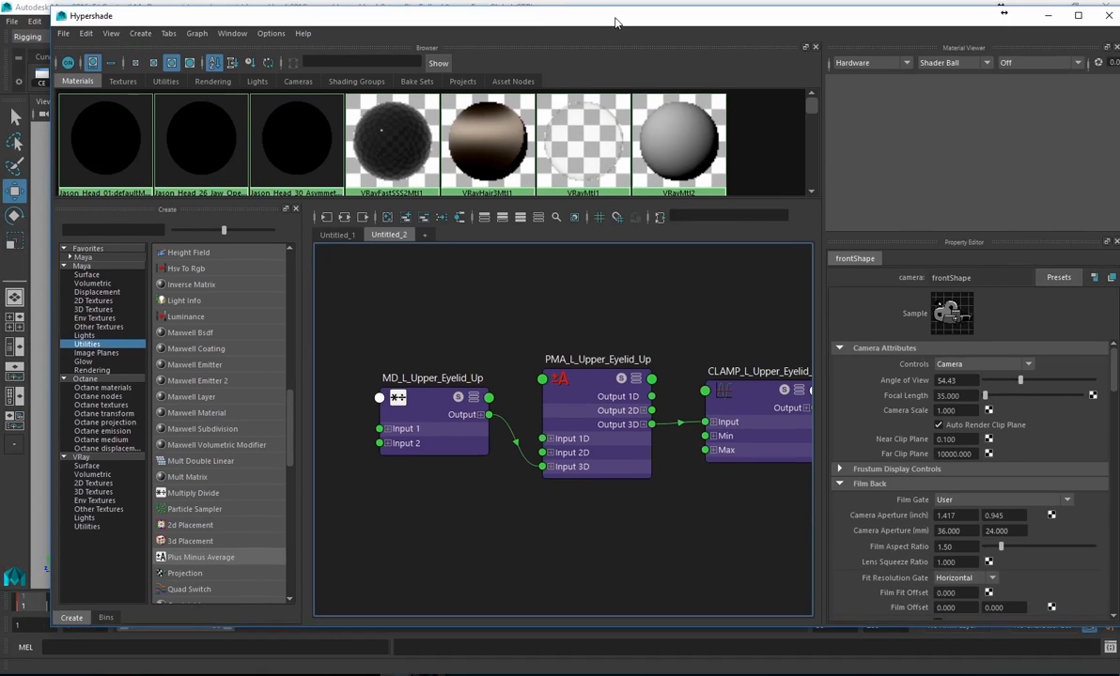
- In Hypershade, examine the left upper eyelid network of multiply-divide, plus-minus-average and clamp nodes
{"action": "left_click_drag", "start_coordinate": [615, 20], "coordinate": [587, 26]}
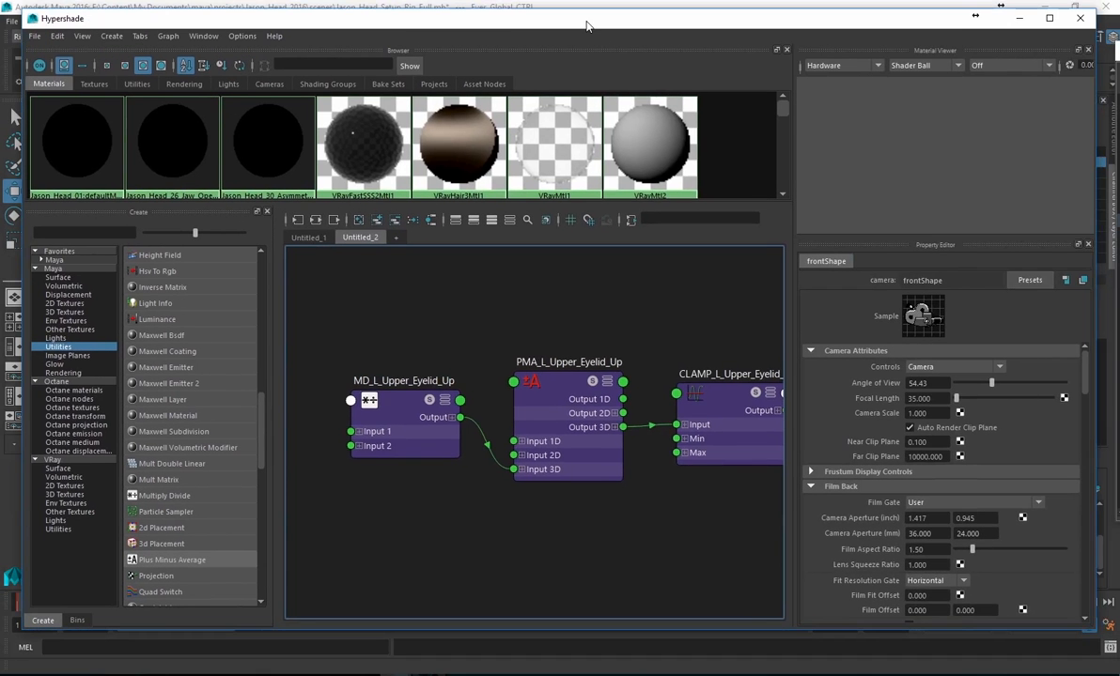
{"action": "middle_click_drag", "start_coordinate": [647, 299], "coordinate": [628, 318], "text": "alt"}
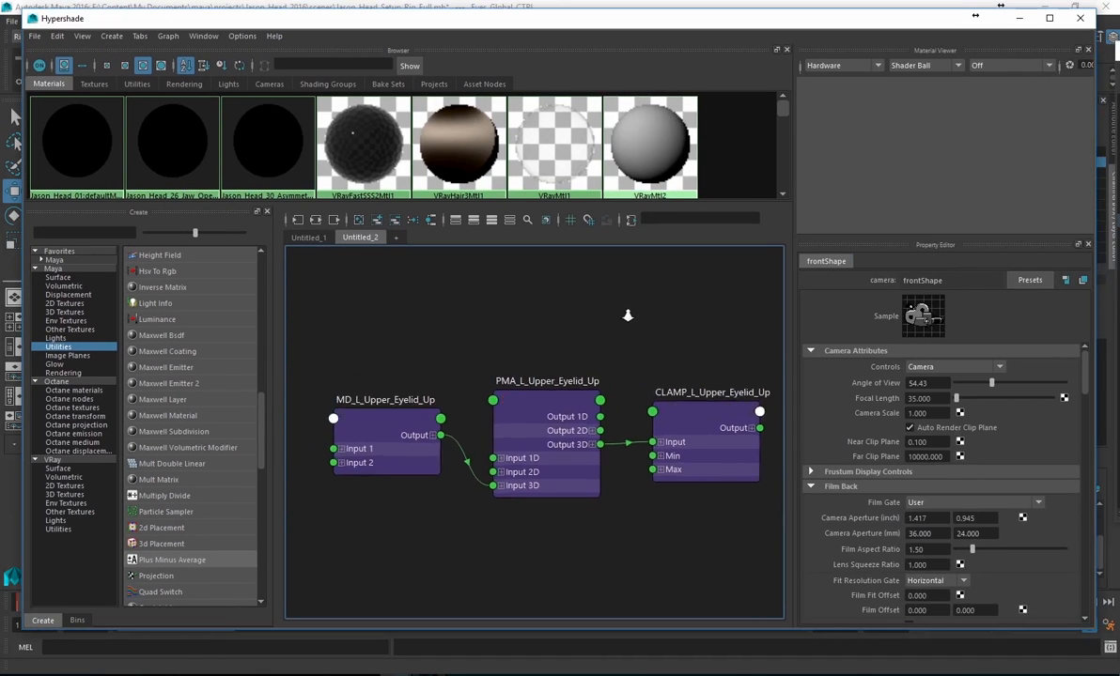
{"action": "right_click_drag", "start_coordinate": [627, 318], "coordinate": [510, 314], "text": "alt"}
{"action": "middle_click_drag", "start_coordinate": [568, 305], "coordinate": [529, 319], "text": "alt"}
{"action": "right_click_drag", "start_coordinate": [530, 319], "coordinate": [653, 338], "text": "alt"}
{"action": "middle_click_drag", "start_coordinate": [653, 336], "coordinate": [628, 334], "text": "alt"}
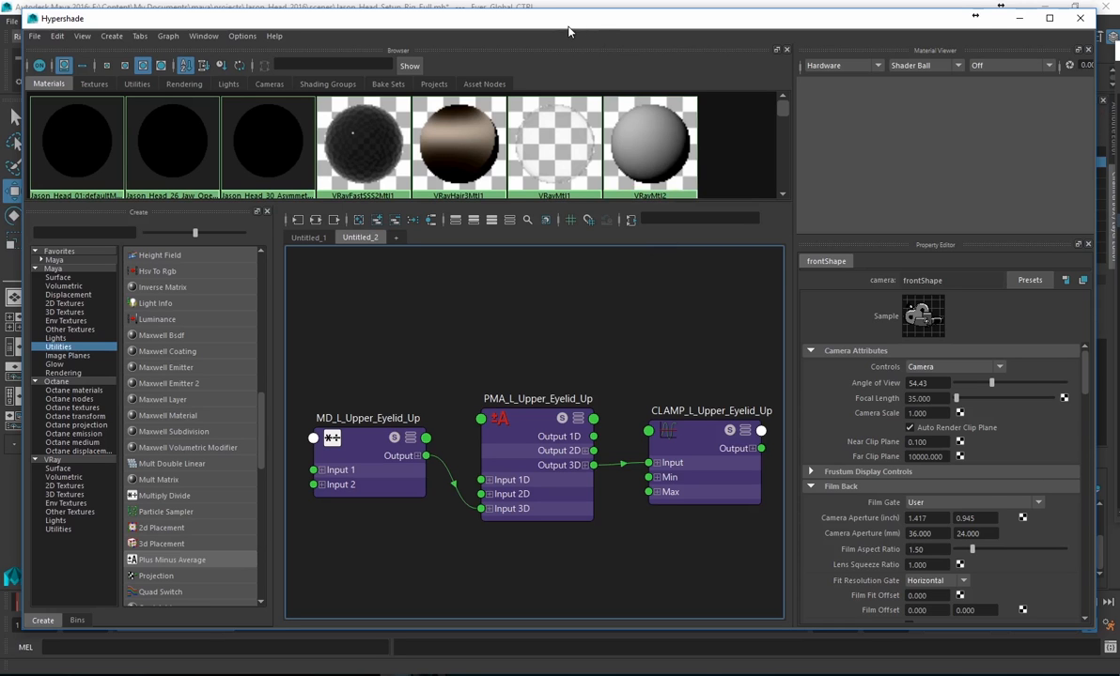
{"action": "mouse_move", "coordinate": [556, 25]}
{"action": "left_mouse_down"}
{"action": "mouse_move", "coordinate": [575, 30]}
{"action": "mouse_move", "coordinate": [555, 33]}
{"action": "left_mouse_up"}
{"action": "middle_click_drag", "start_coordinate": [554, 368], "coordinate": [572, 289], "text": "alt"}
{"action": "right_click_drag", "start_coordinate": [572, 293], "coordinate": [513, 337], "text": "alt"}
{"action": "middle_click_drag", "start_coordinate": [515, 339], "coordinate": [460, 372], "text": "alt"}
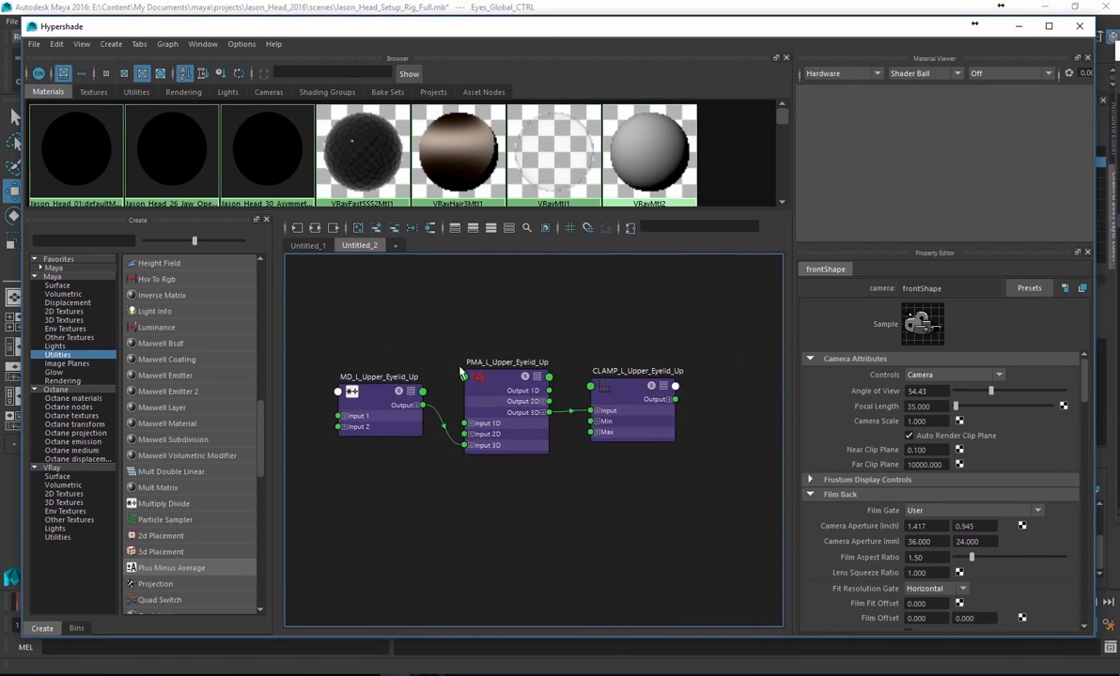
- Move the Hypershade window aside to check the face rig's eye controls, and bring it back over the viewport
{"action": "scroll", "coordinate": [460, 374], "scroll_direction": "up", "scroll_amount": 1}
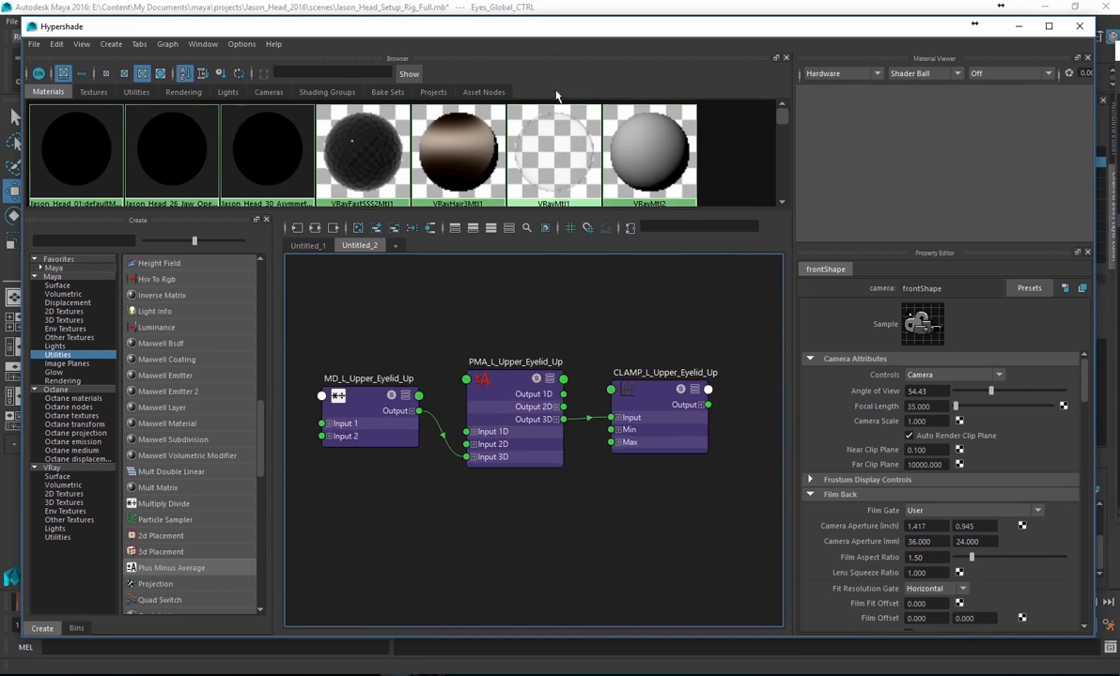
{"action": "left_click_drag", "start_coordinate": [507, 27], "coordinate": [1119, 331]}
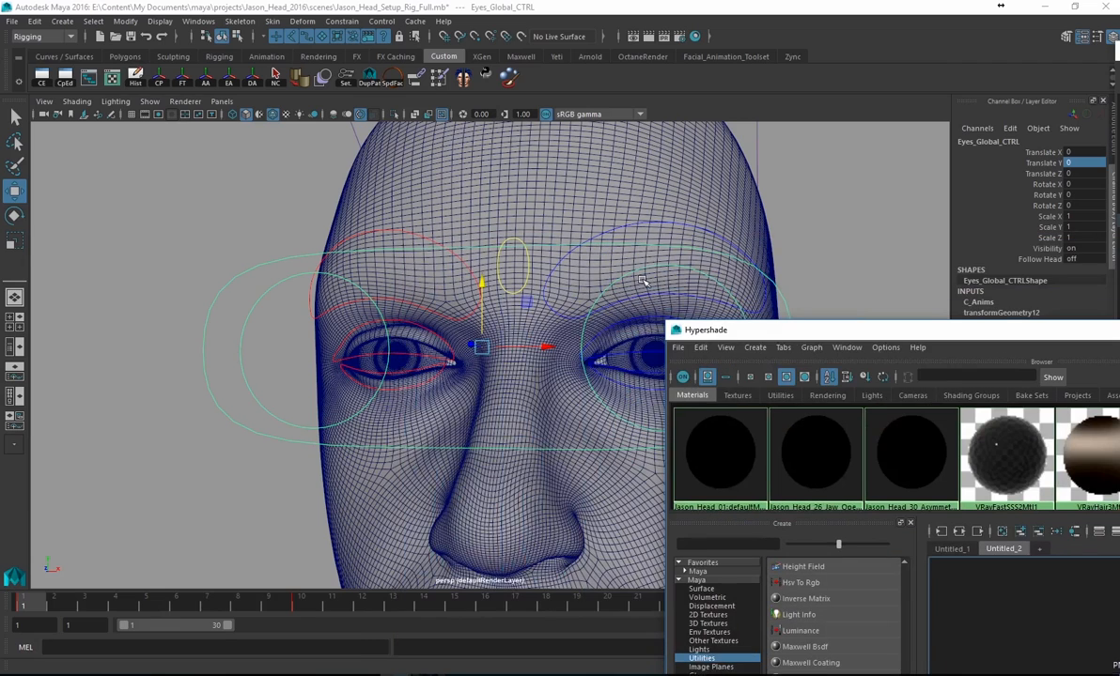
{"action": "left_click_drag", "start_coordinate": [783, 332], "coordinate": [157, 60]}
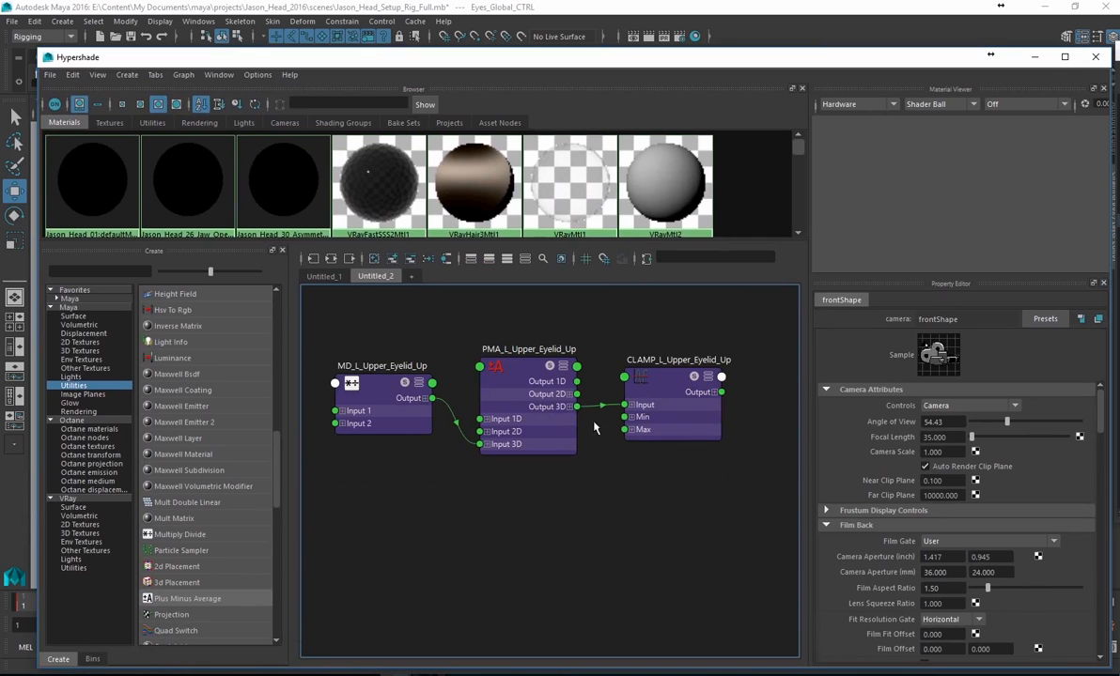
- Create a Multiply Divide utility node in the empty area below the left upper eyelid network
{"action": "middle_click_drag", "start_coordinate": [504, 428], "coordinate": [525, 449], "text": "alt"}
{"action": "middle_click_drag", "start_coordinate": [385, 378], "coordinate": [397, 323], "text": "alt"}
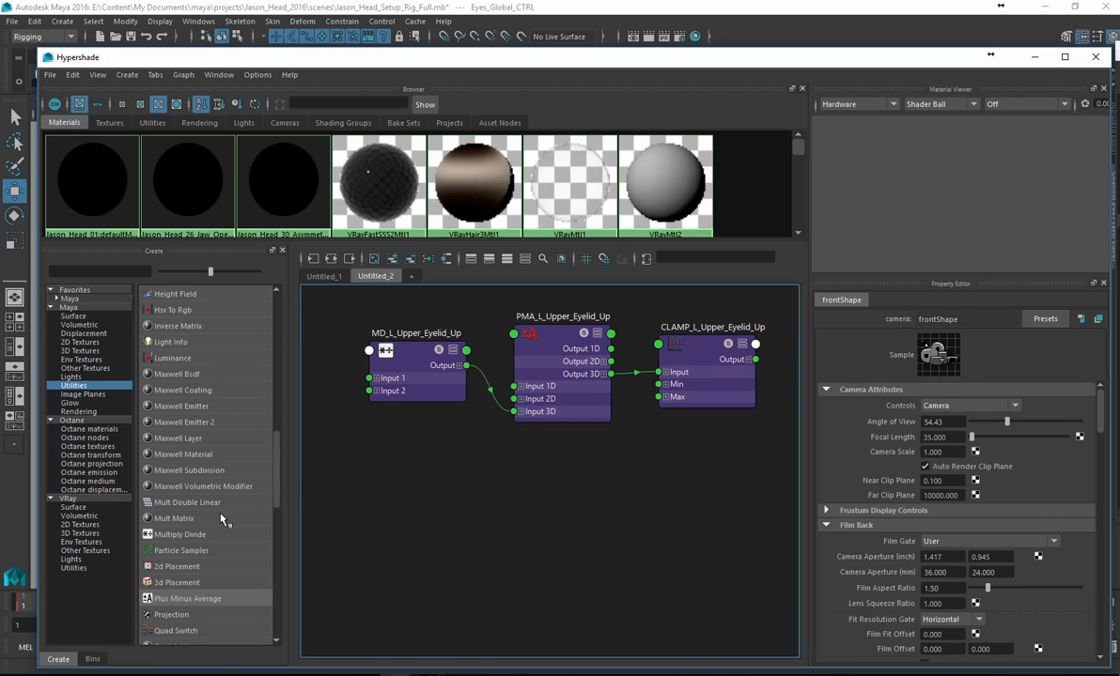
{"action": "left_click", "coordinate": [182, 535]}
{"action": "left_click_drag", "start_coordinate": [190, 538], "coordinate": [342, 539]}
{"action": "key", "text": "f"}
{"action": "right_click_drag", "start_coordinate": [508, 495], "coordinate": [517, 501], "text": "alt"}
{"action": "middle_click_drag", "start_coordinate": [511, 509], "coordinate": [468, 516], "text": "alt"}
{"action": "middle_click_drag", "start_coordinate": [674, 466], "coordinate": [658, 507], "text": "alt"}
{"action": "right_click_drag", "start_coordinate": [658, 507], "coordinate": [617, 497], "text": "alt"}
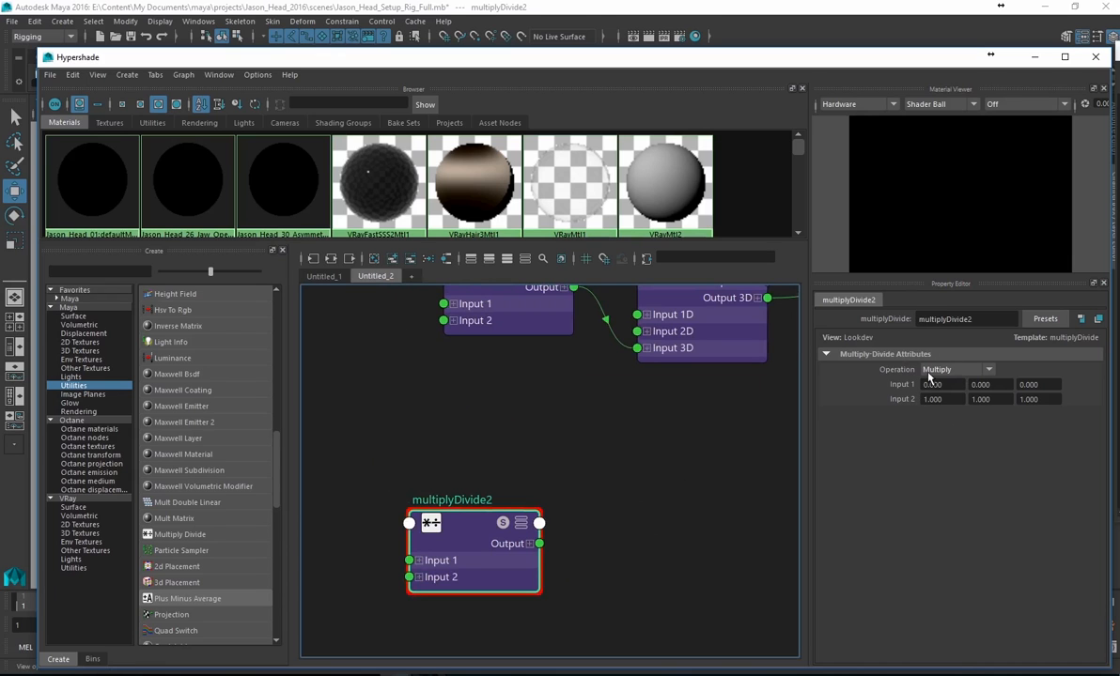
- Review the new multiply-divide node's Input 1 and Input 2 fields and set its operation to Divide
{"action": "left_click", "coordinate": [932, 385]}
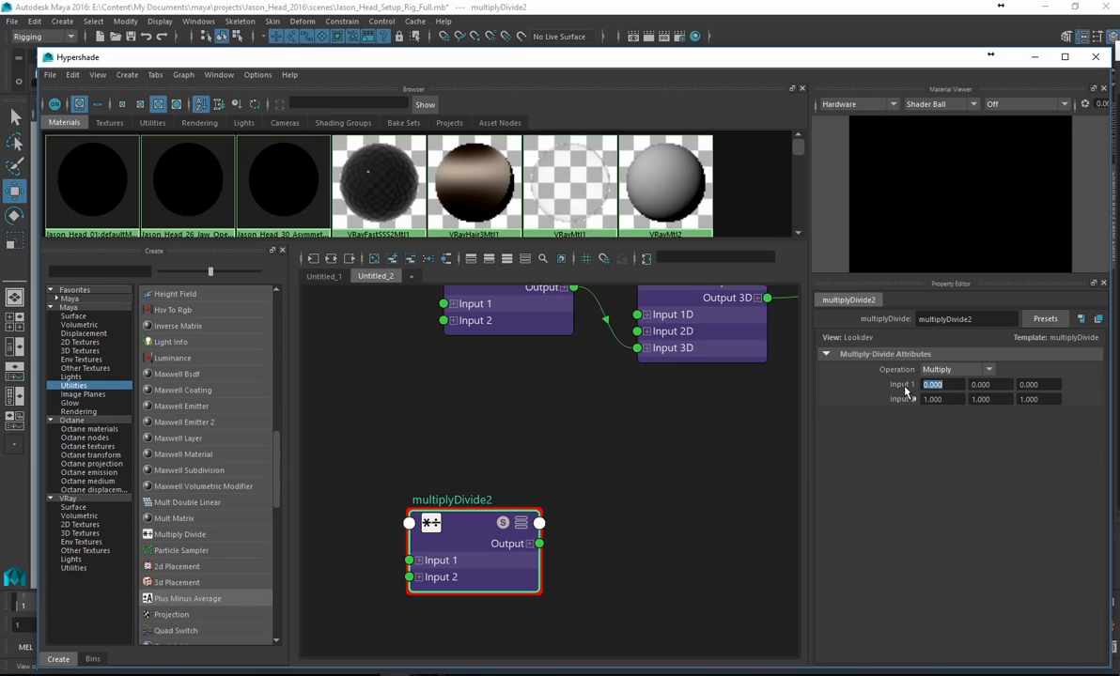
{"action": "left_click_drag", "start_coordinate": [938, 385], "coordinate": [986, 391]}
{"action": "left_click", "coordinate": [983, 386]}
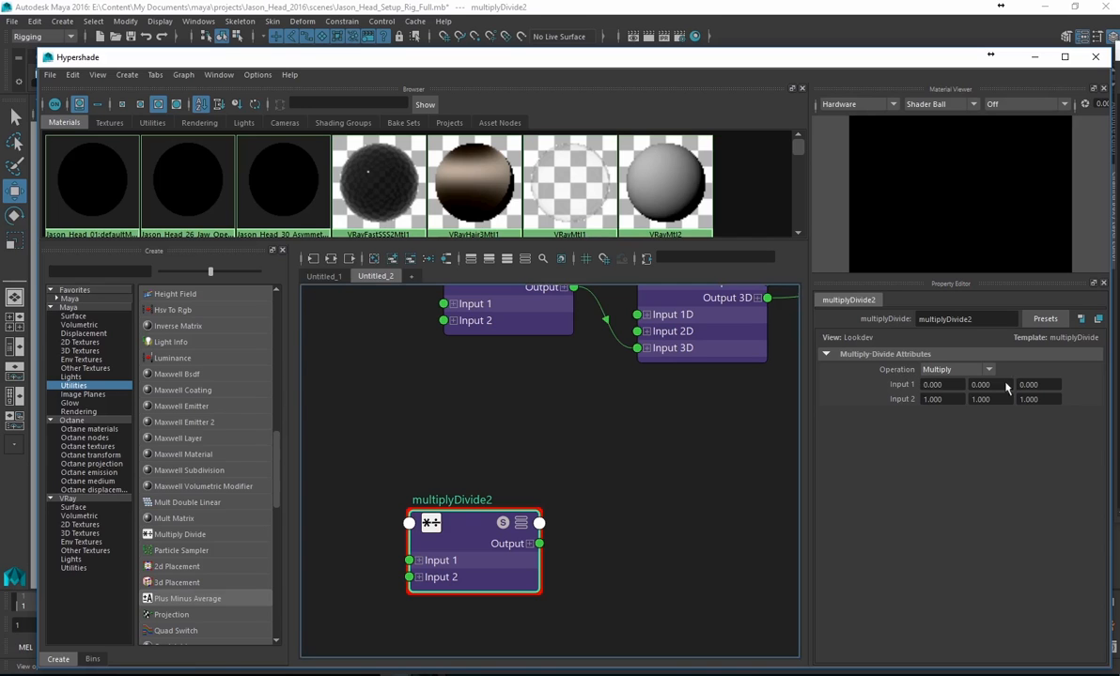
{"action": "double_click", "coordinate": [940, 400]}
{"action": "left_click", "coordinate": [985, 403]}
{"action": "left_click", "coordinate": [1043, 402]}
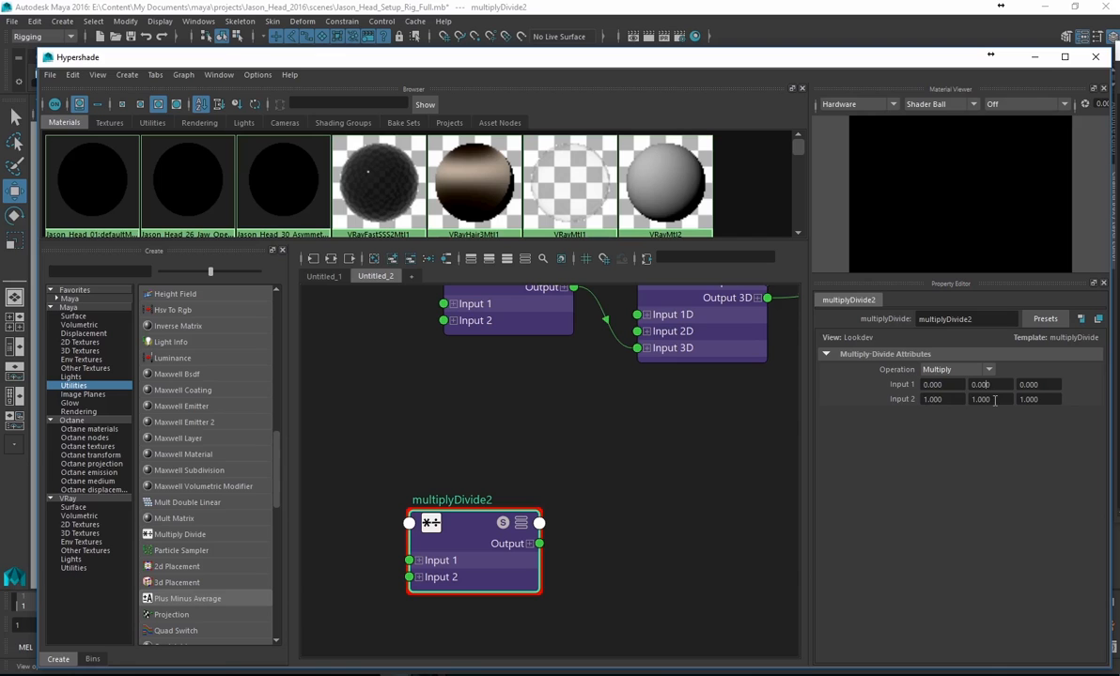
{"action": "left_click", "coordinate": [942, 371]}
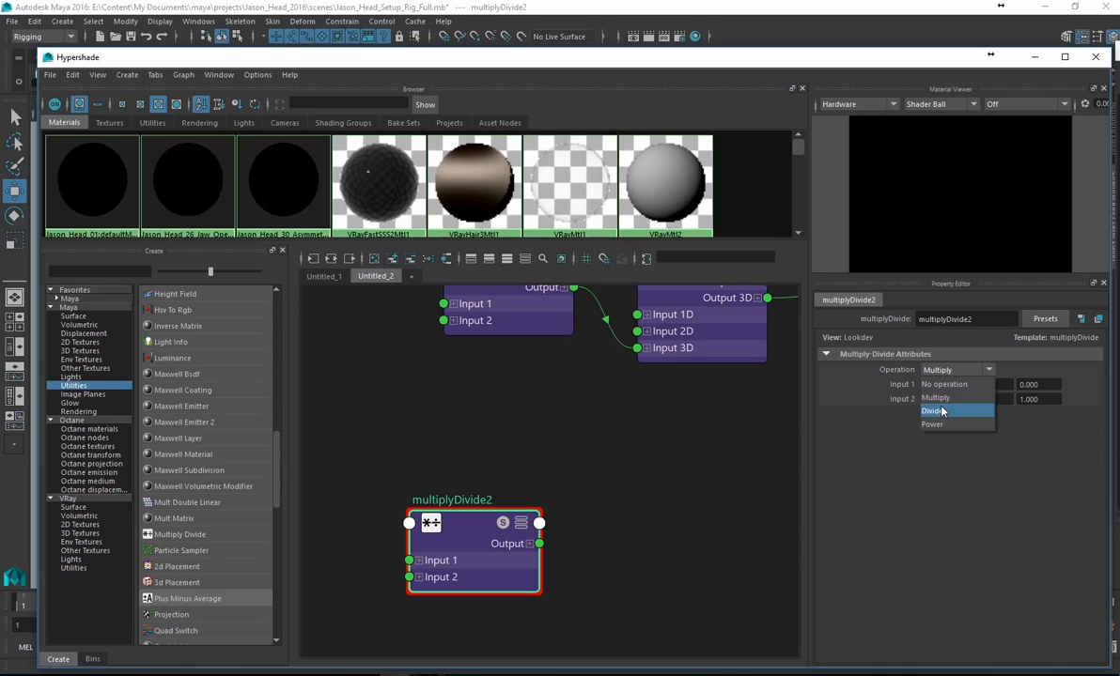
{"action": "left_click", "coordinate": [939, 410]}
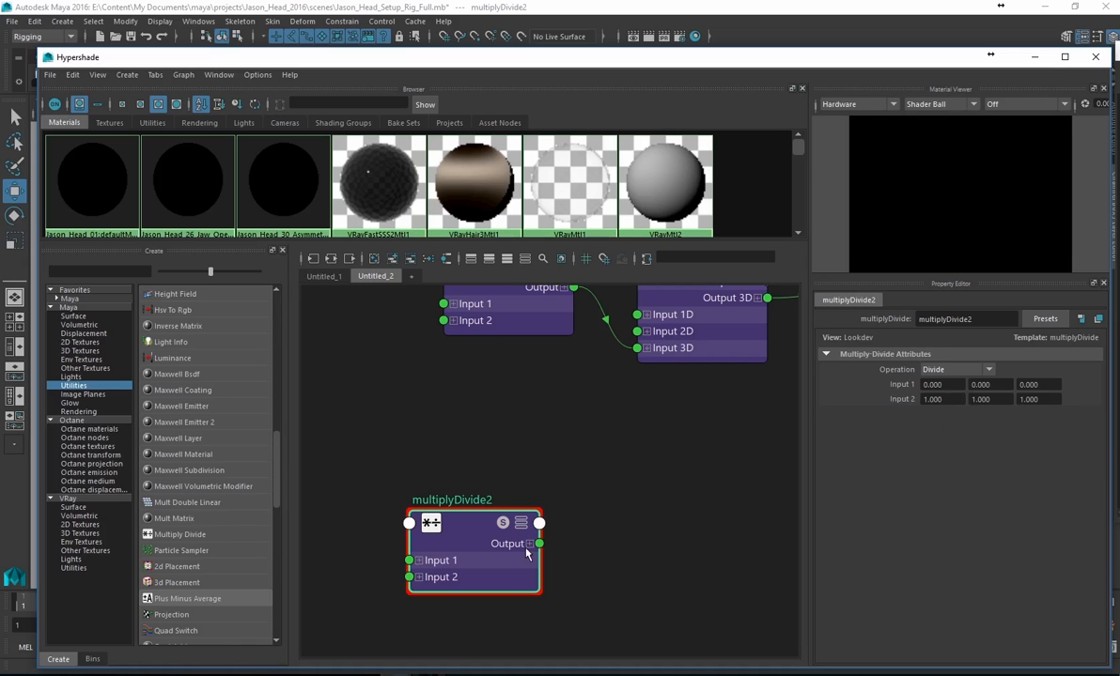
- Place the new multiply-divide node below MD_L_Upper_Eyelid_Up, slightly offset from it
{"action": "left_click_drag", "start_coordinate": [501, 543], "coordinate": [495, 479]}
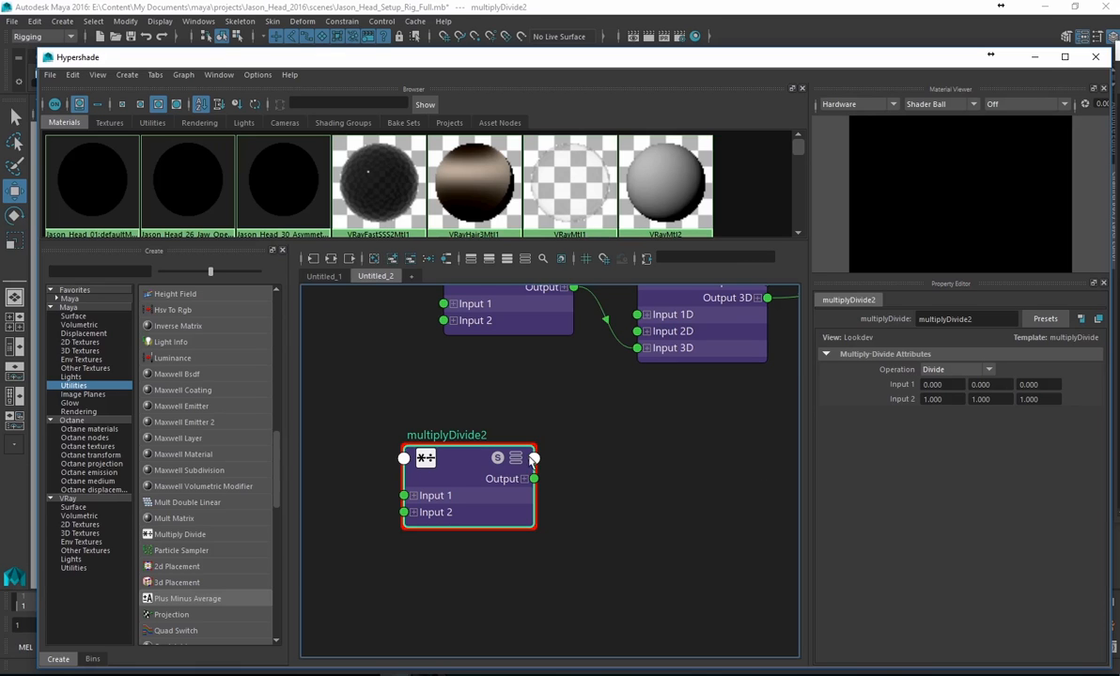
{"action": "left_click_drag", "start_coordinate": [474, 478], "coordinate": [443, 460]}
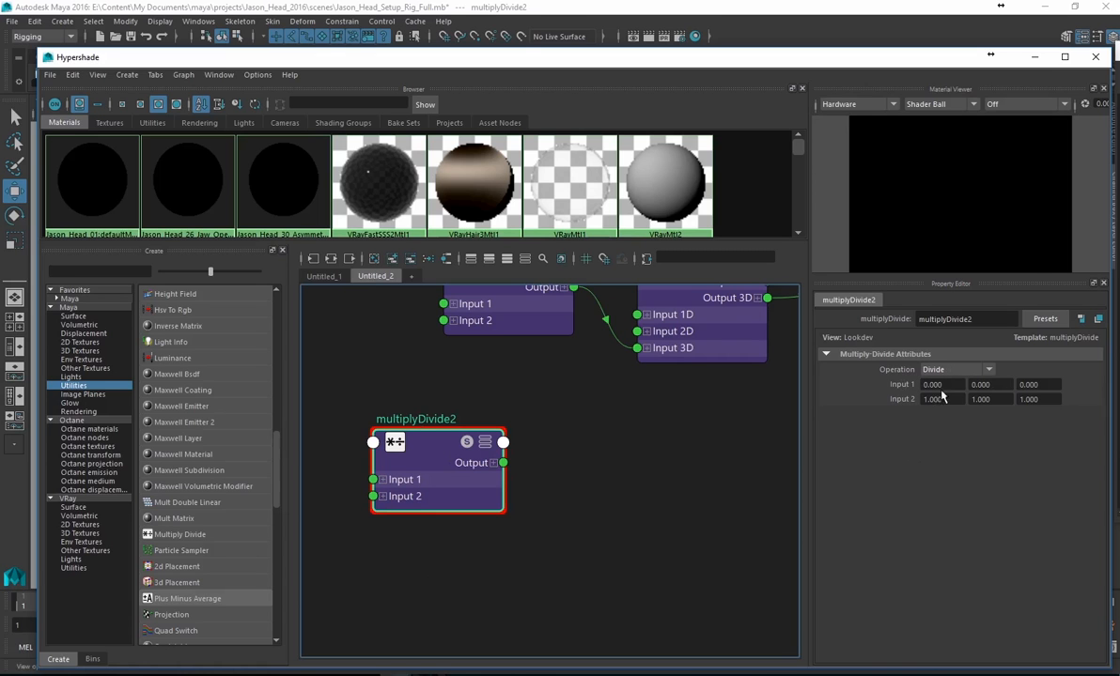
{"action": "middle_click_drag", "start_coordinate": [646, 435], "coordinate": [573, 555], "text": "alt"}
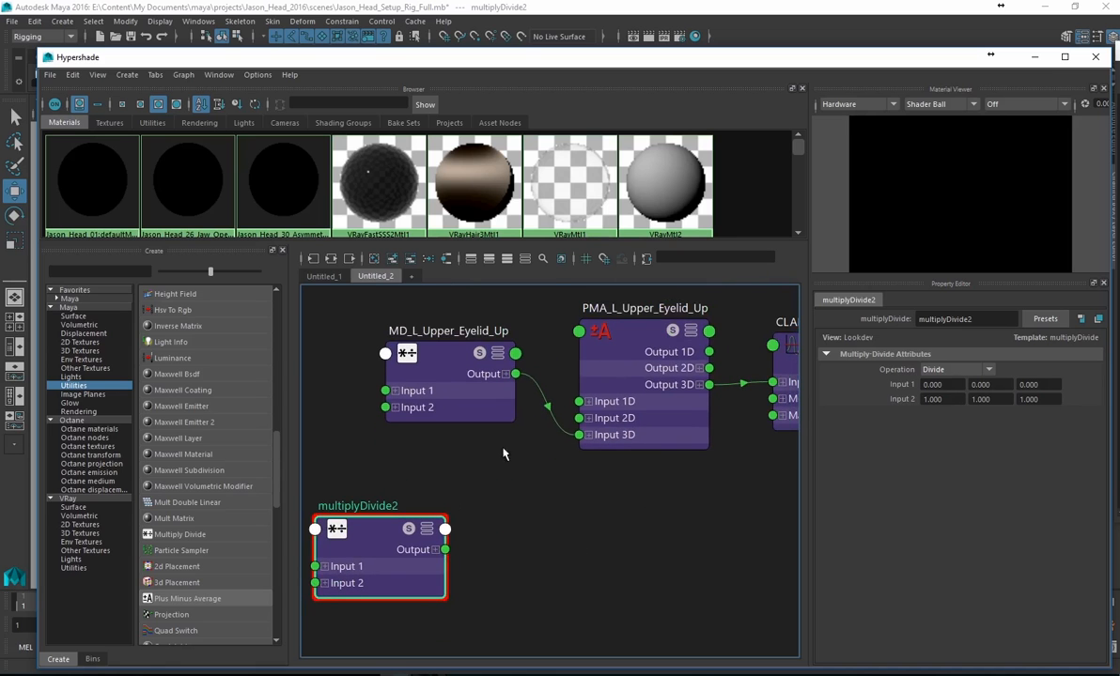
- Add a Plus Minus Average node below PMA_L_Upper_Eyelid_Up and enlarge the icons in the node creation list
{"action": "middle_click_drag", "start_coordinate": [214, 596], "coordinate": [611, 552]}
{"action": "left_click_drag", "start_coordinate": [656, 566], "coordinate": [618, 519]}
{"action": "scroll", "coordinate": [167, 560], "scroll_direction": "down", "scroll_amount": 3}
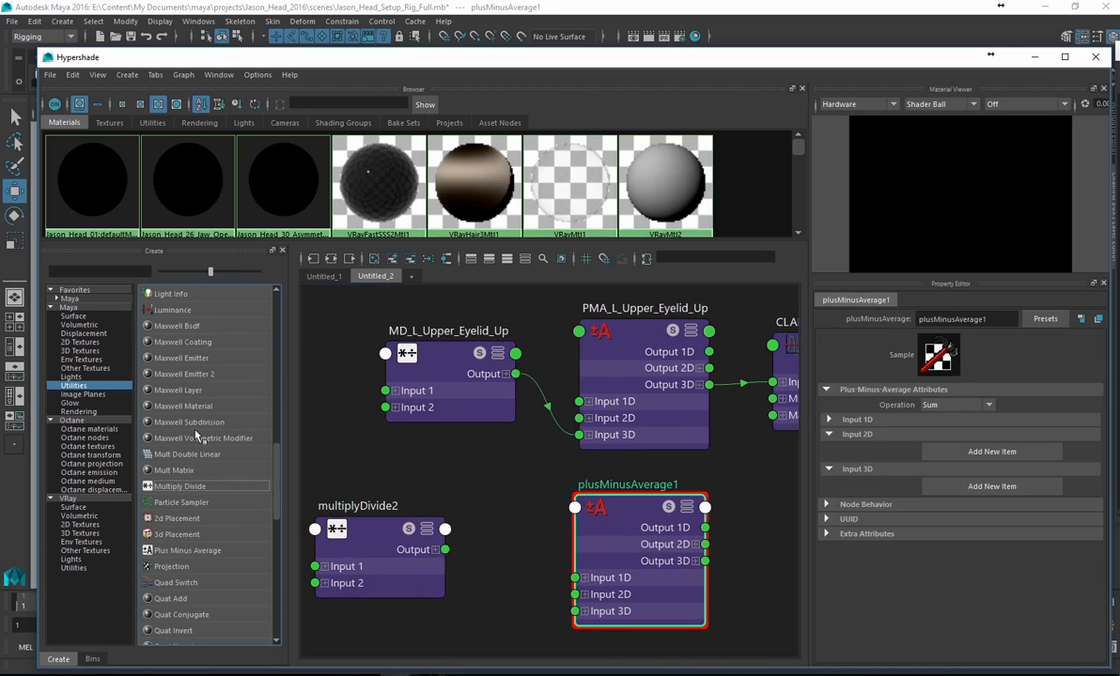
{"action": "left_click_drag", "start_coordinate": [211, 271], "coordinate": [261, 272]}
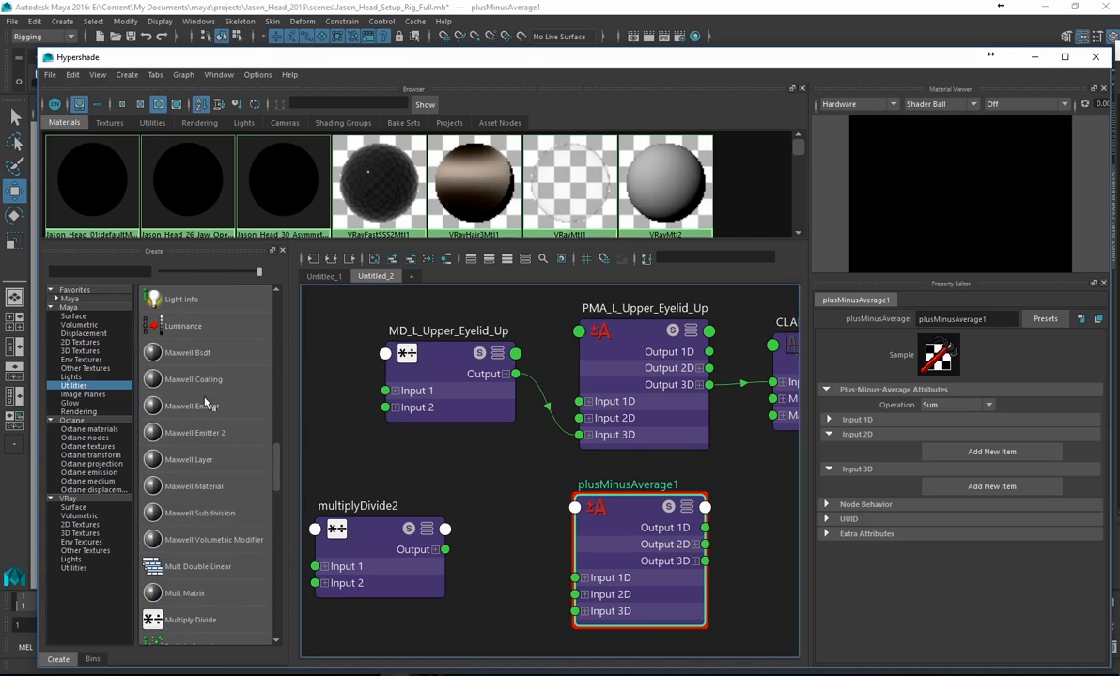
{"action": "scroll", "coordinate": [169, 378], "scroll_direction": "down", "scroll_amount": 2}
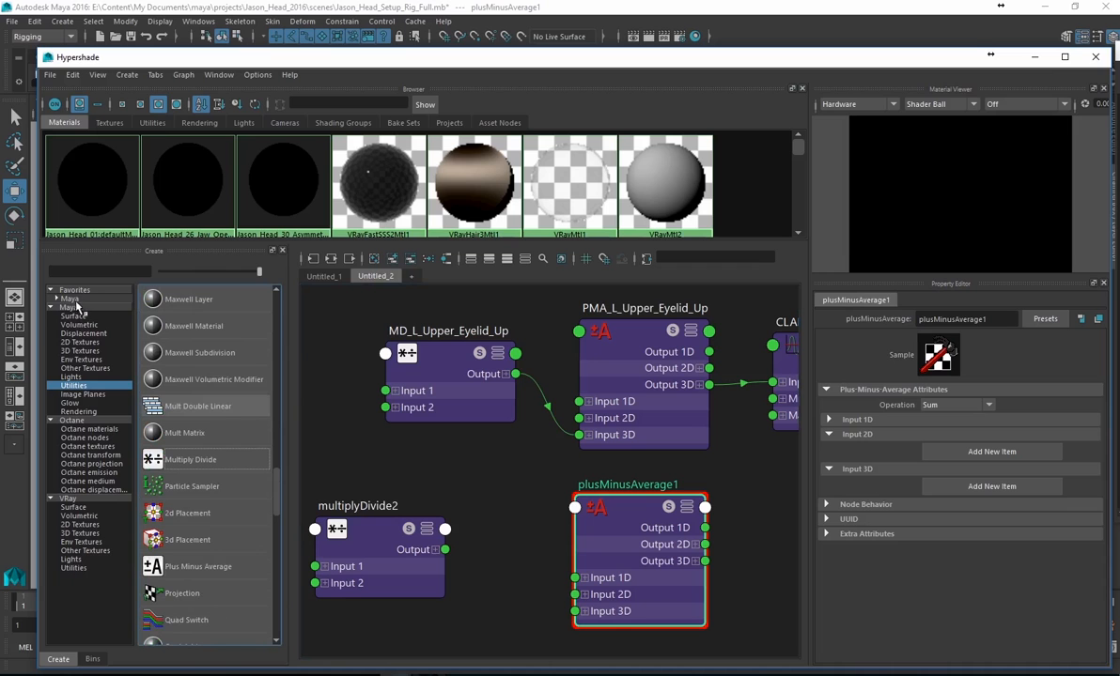
{"action": "left_click", "coordinate": [99, 385]}
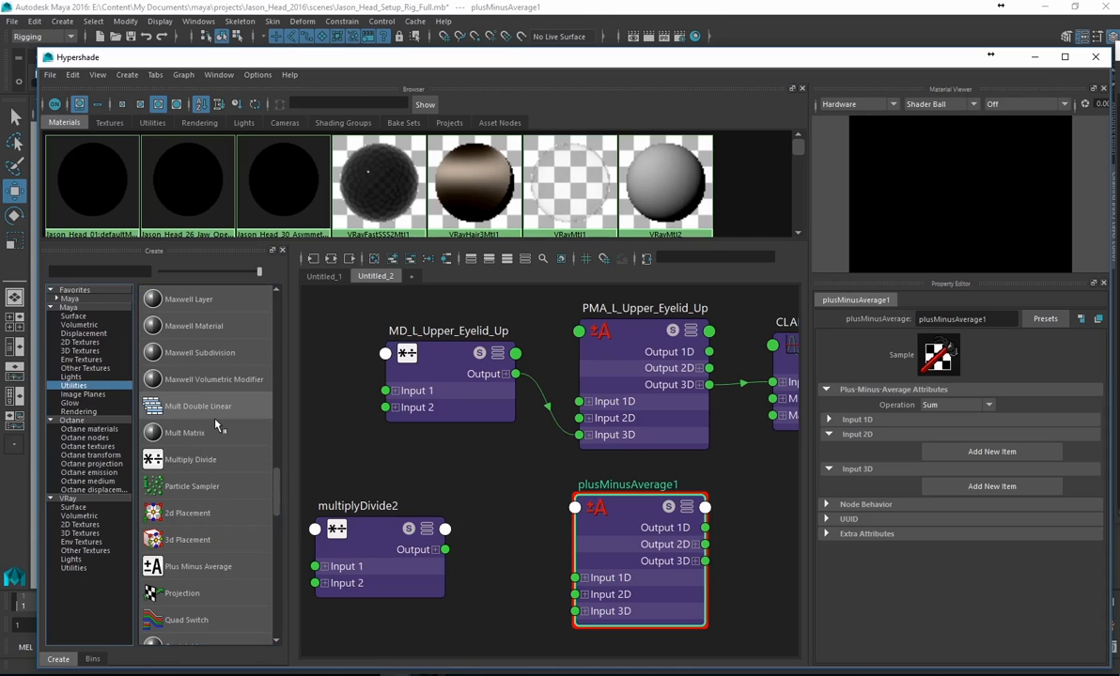
{"action": "scroll", "coordinate": [208, 394], "scroll_direction": "down", "scroll_amount": 1}
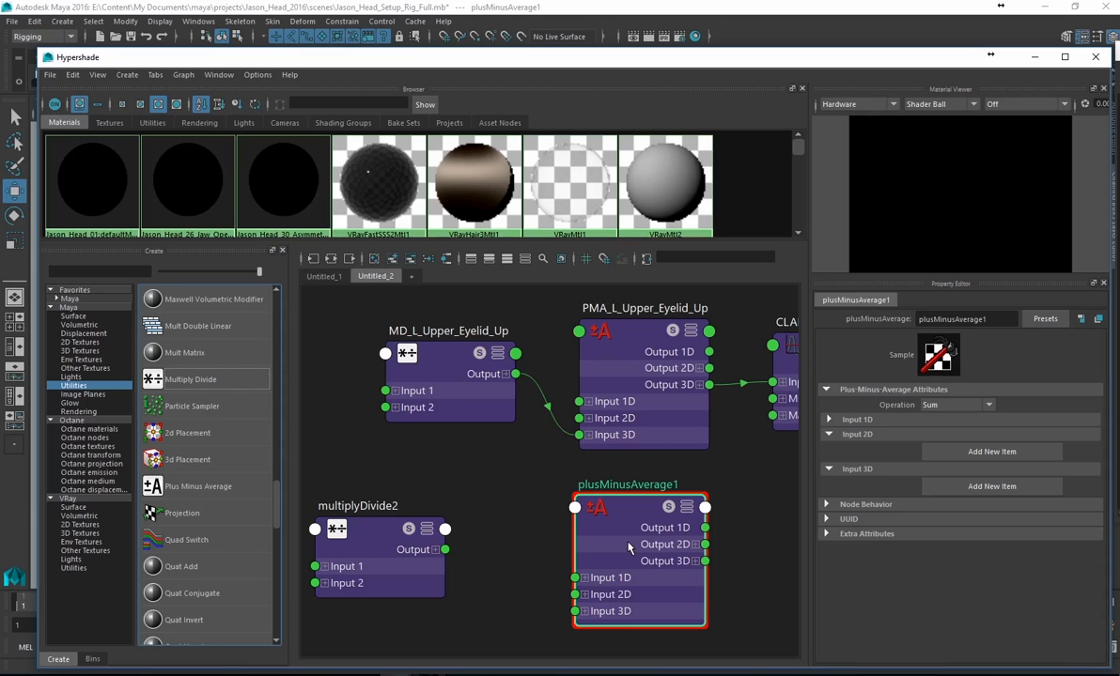
- Review the operation options and the Input 1D and Input 2D sections of the new plus-minus-average node
{"action": "middle_click_drag", "start_coordinate": [729, 528], "coordinate": [659, 516], "text": "alt"}
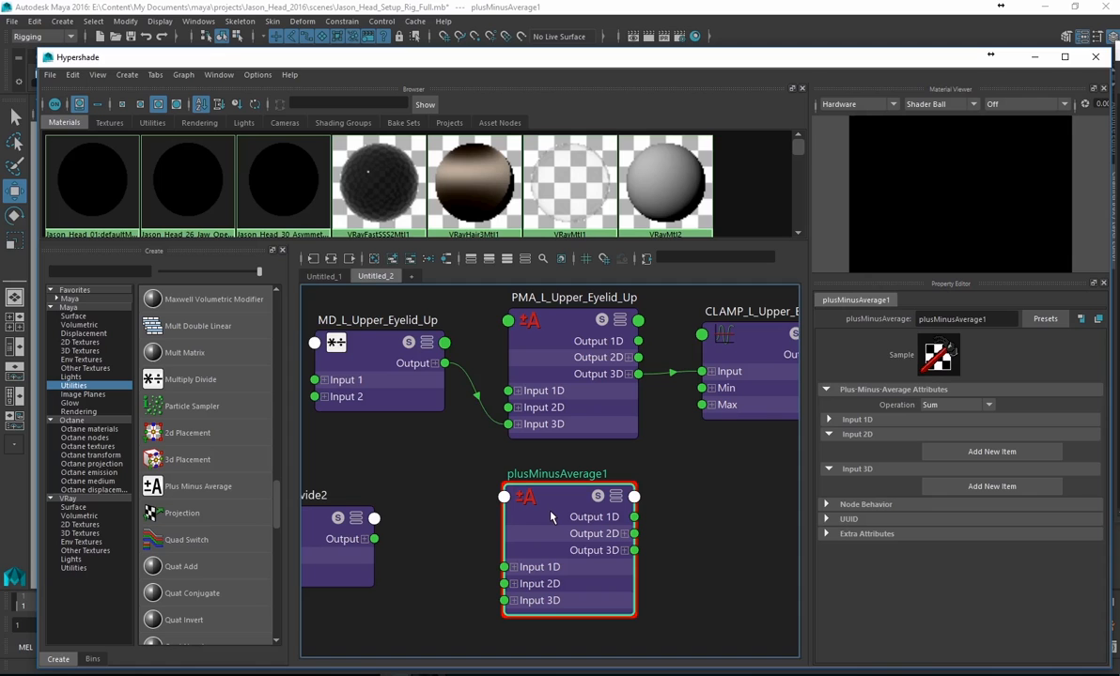
{"action": "left_click", "coordinate": [933, 405]}
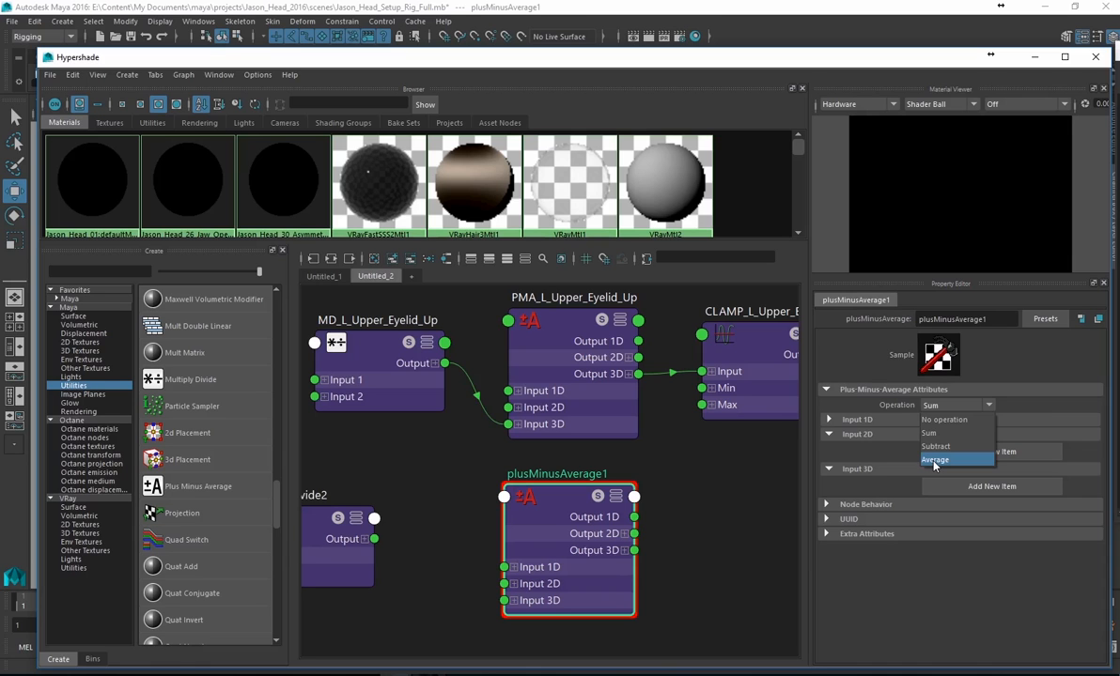
{"action": "left_click", "coordinate": [1032, 358]}
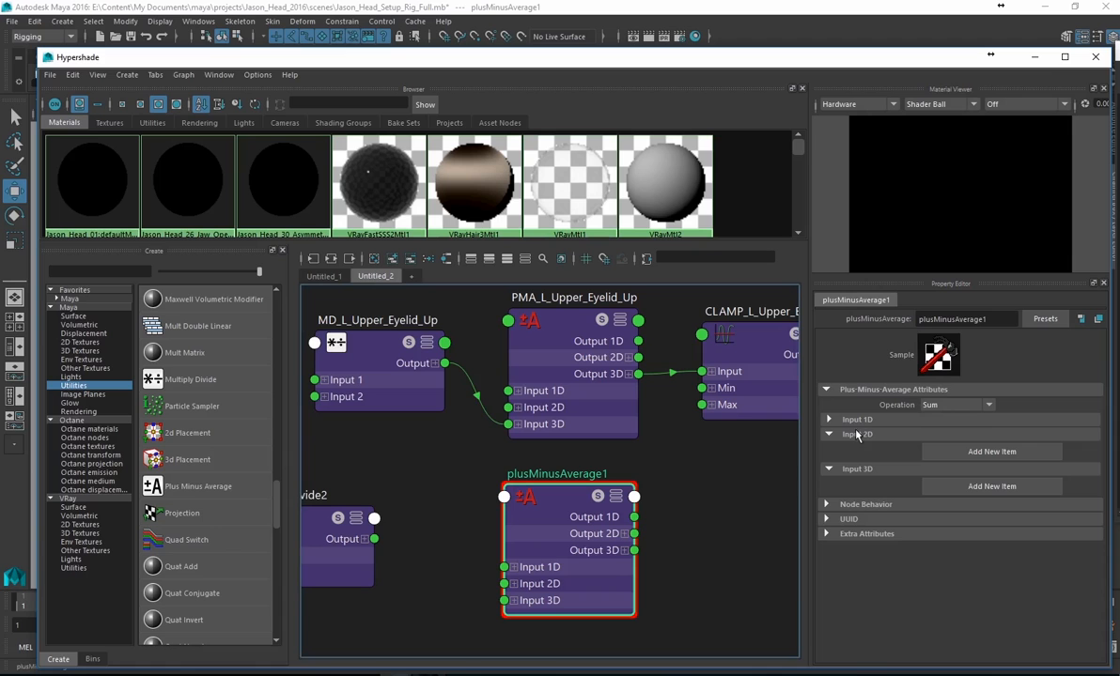
{"action": "left_click", "coordinate": [828, 420]}
{"action": "left_click", "coordinate": [827, 420]}
{"action": "left_click", "coordinate": [828, 435]}
{"action": "left_click", "coordinate": [828, 435]}
- Move the new multiply-divide node closer to the new plus-minus-average node
{"action": "middle_click_drag", "start_coordinate": [445, 533], "coordinate": [582, 519], "text": "alt"}
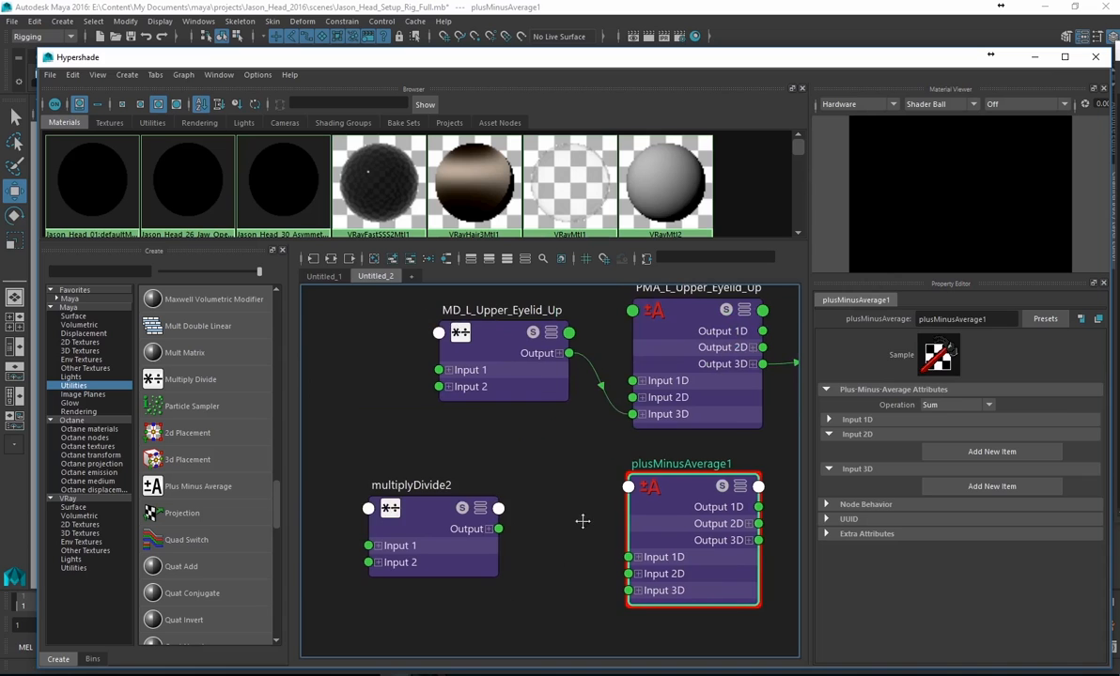
{"action": "left_click_drag", "start_coordinate": [438, 529], "coordinate": [485, 518]}
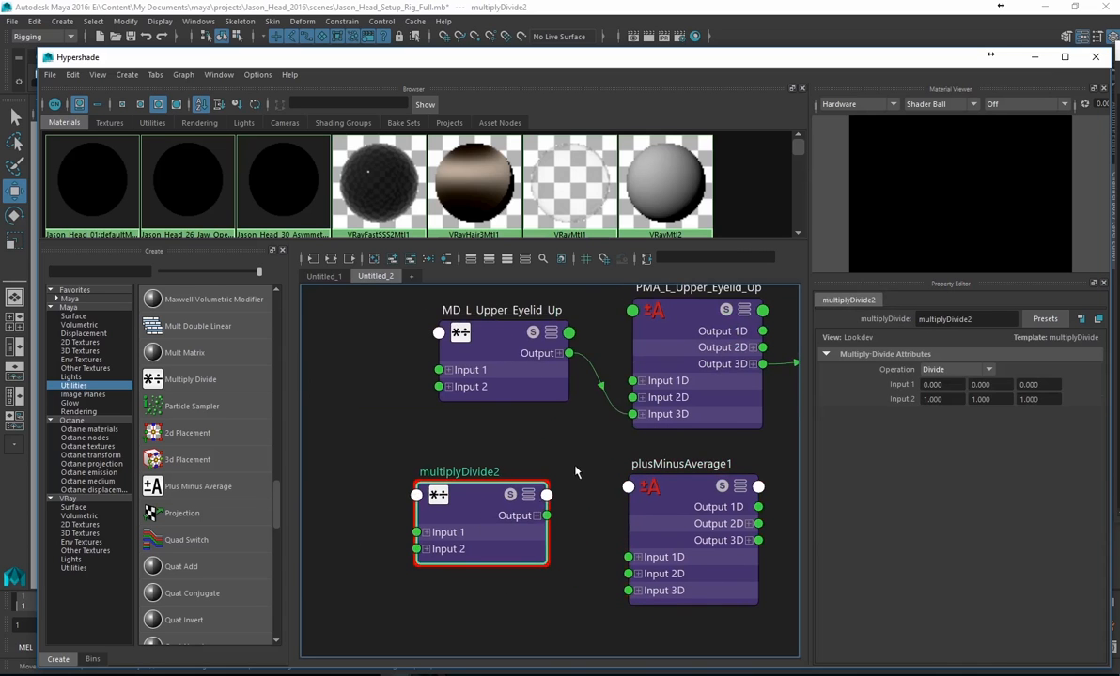
{"action": "middle_click_drag", "start_coordinate": [541, 436], "coordinate": [474, 442], "text": "alt"}
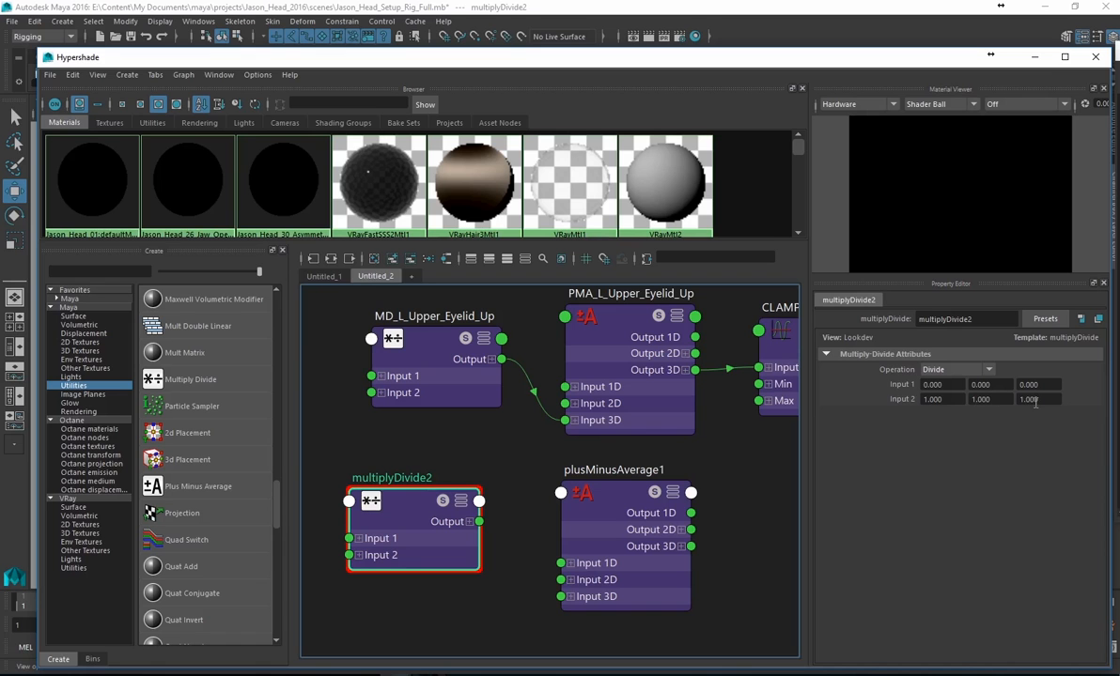
- Add two Input 3D items to the new plus-minus-average node and keep its operation at Sum
{"action": "left_click", "coordinate": [575, 472]}
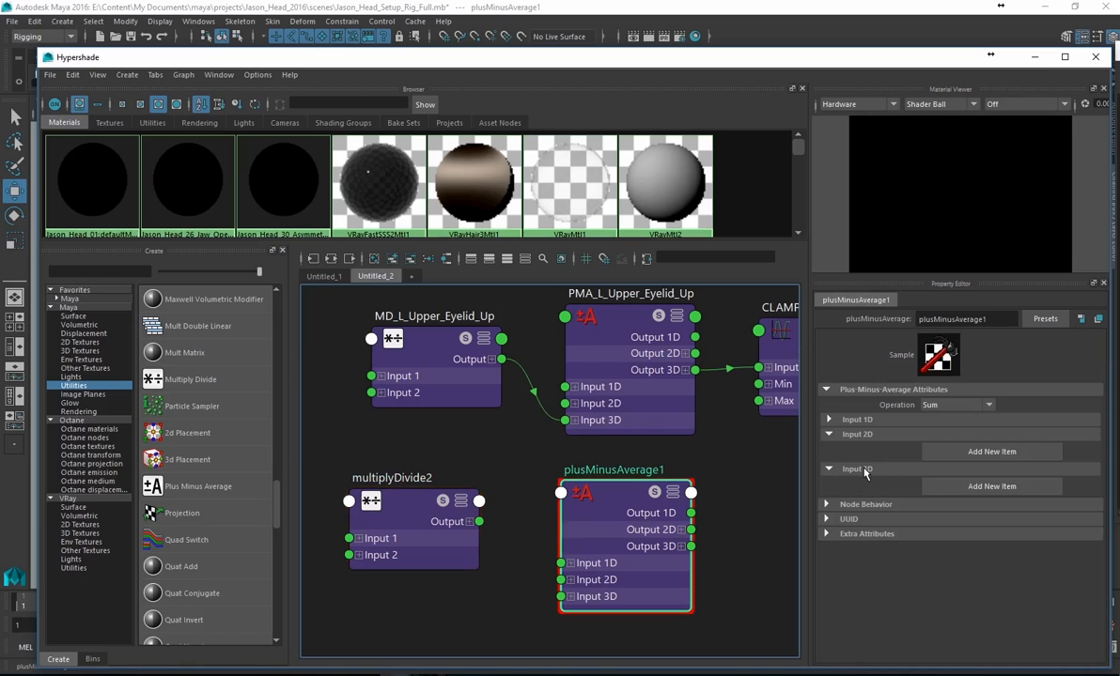
{"action": "left_click", "coordinate": [962, 489]}
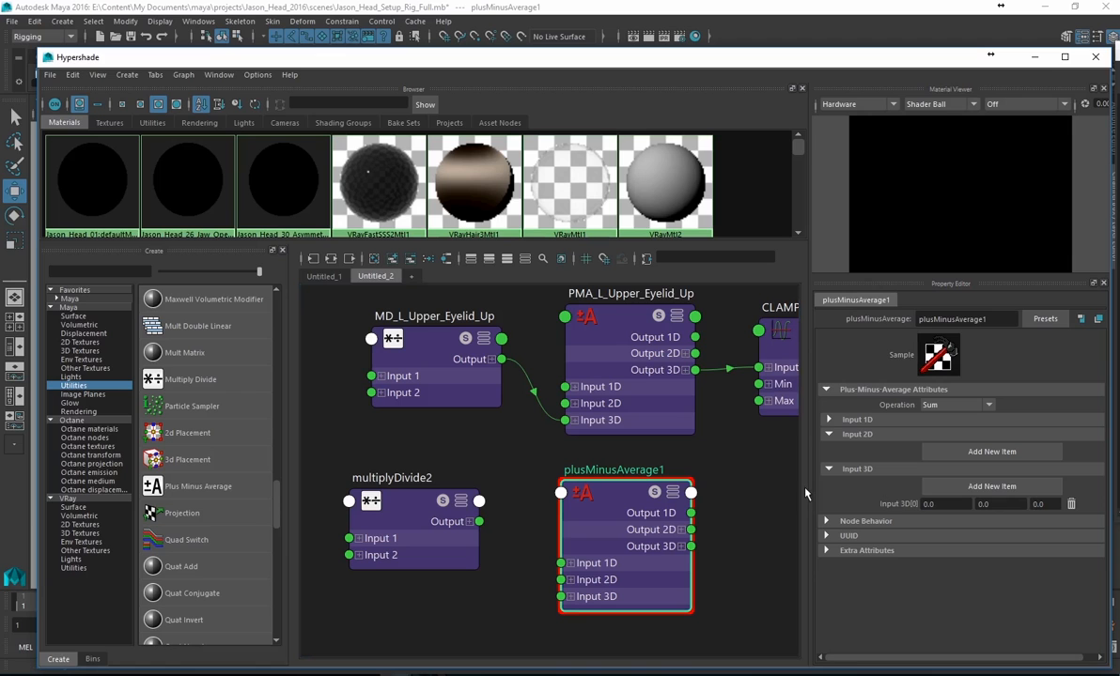
{"action": "left_click", "coordinate": [1003, 486]}
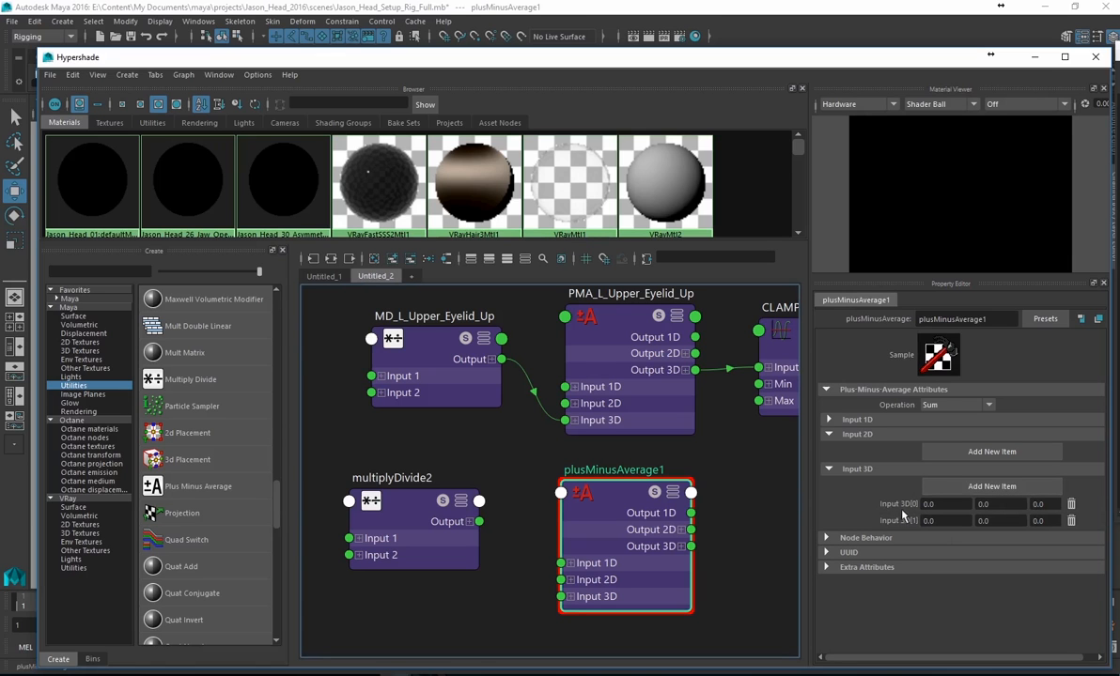
{"action": "left_click", "coordinate": [962, 406]}
{"action": "left_click", "coordinate": [961, 407]}
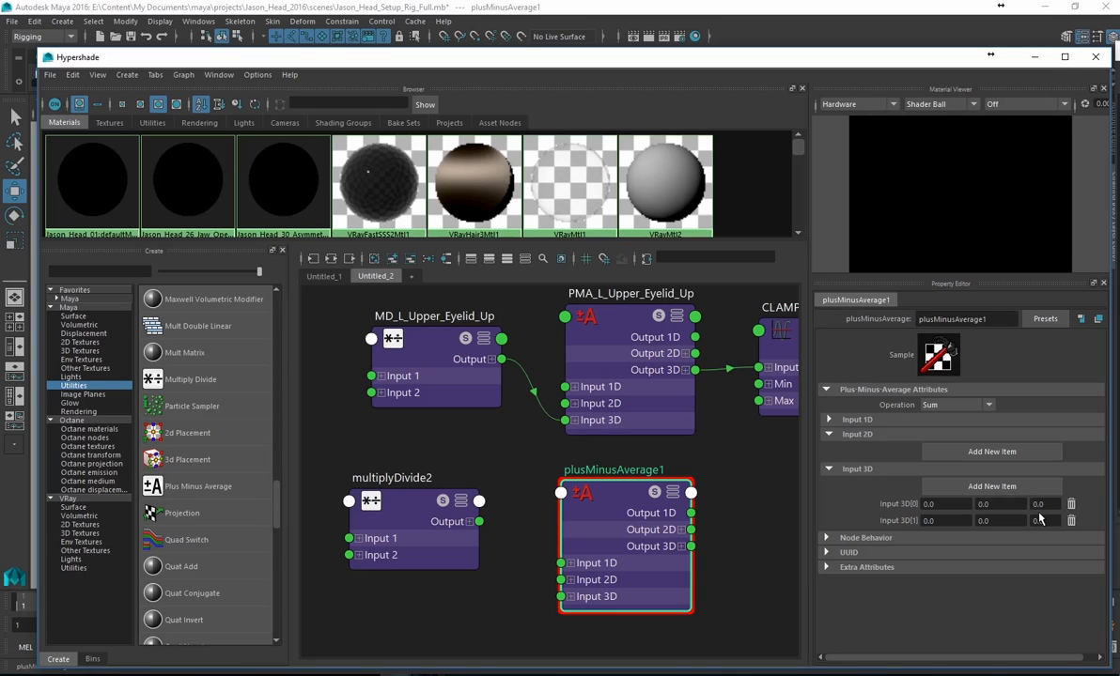
- Create a Clamp node, place it below CLAMP_L_Upper_Eyelid_Up and review its Min, Max and Input fields
{"action": "middle_click_drag", "start_coordinate": [647, 498], "coordinate": [505, 504], "text": "alt"}
{"action": "middle_click_drag", "start_coordinate": [654, 533], "coordinate": [597, 562], "text": "alt"}
{"action": "middle_click_drag", "start_coordinate": [523, 556], "coordinate": [674, 528], "text": "alt"}
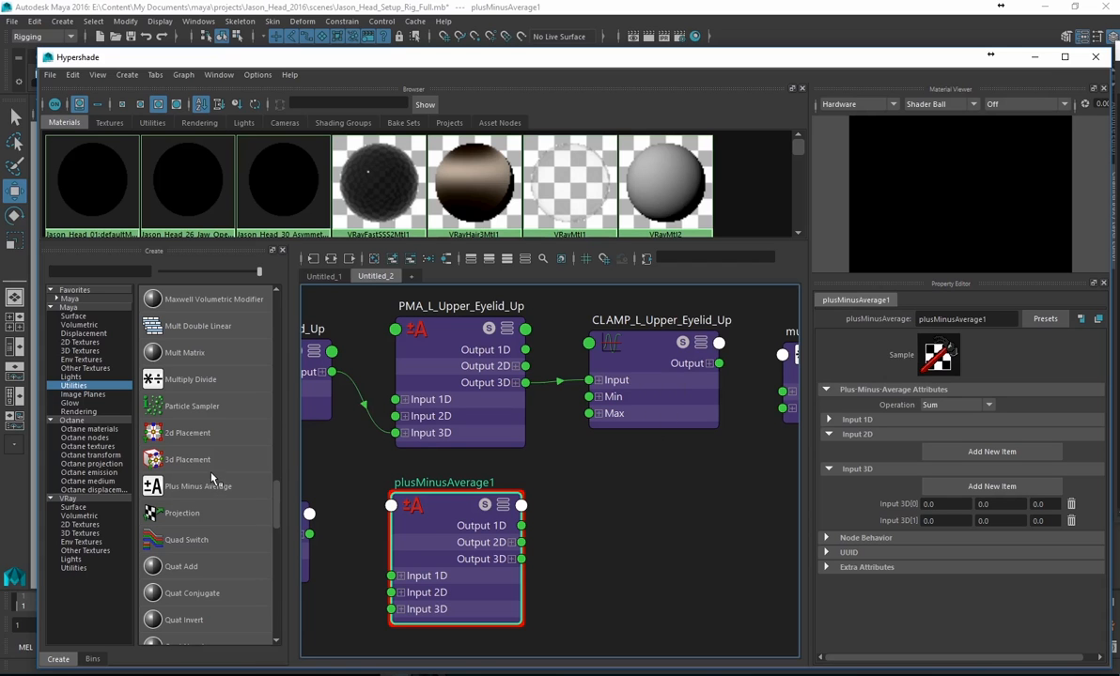
{"action": "scroll", "coordinate": [211, 479], "scroll_direction": "up", "scroll_amount": 8}
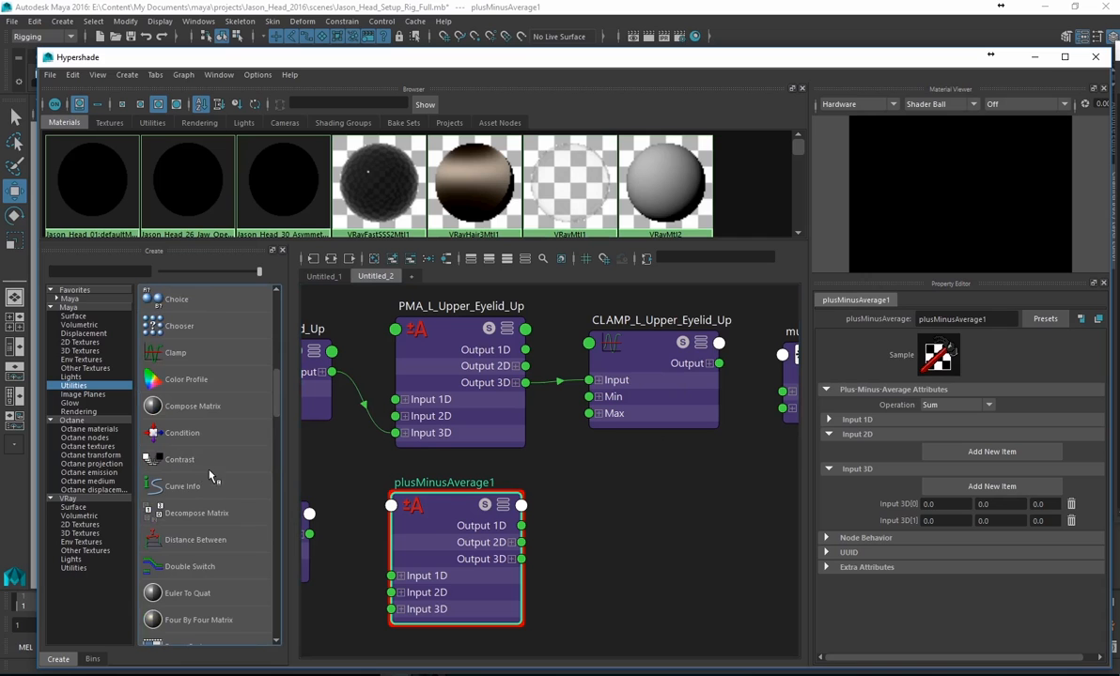
{"action": "scroll", "coordinate": [211, 477], "scroll_direction": "up", "scroll_amount": 3}
{"action": "left_click_drag", "start_coordinate": [169, 436], "coordinate": [668, 523]}
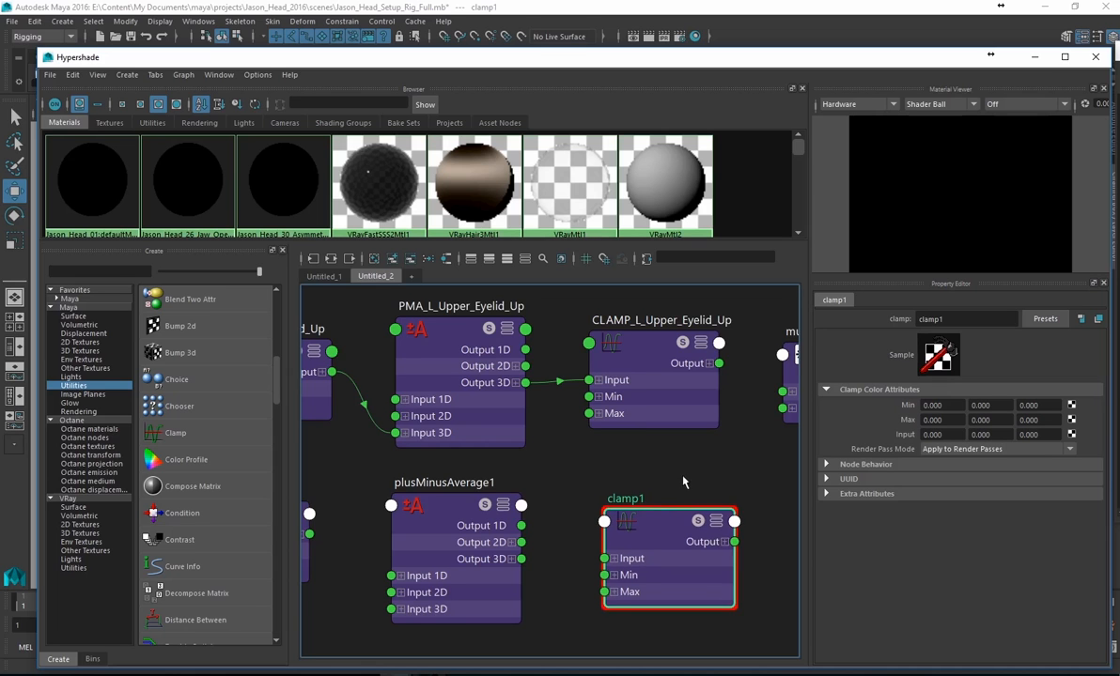
{"action": "middle_click_drag", "start_coordinate": [682, 476], "coordinate": [630, 455], "text": "alt"}
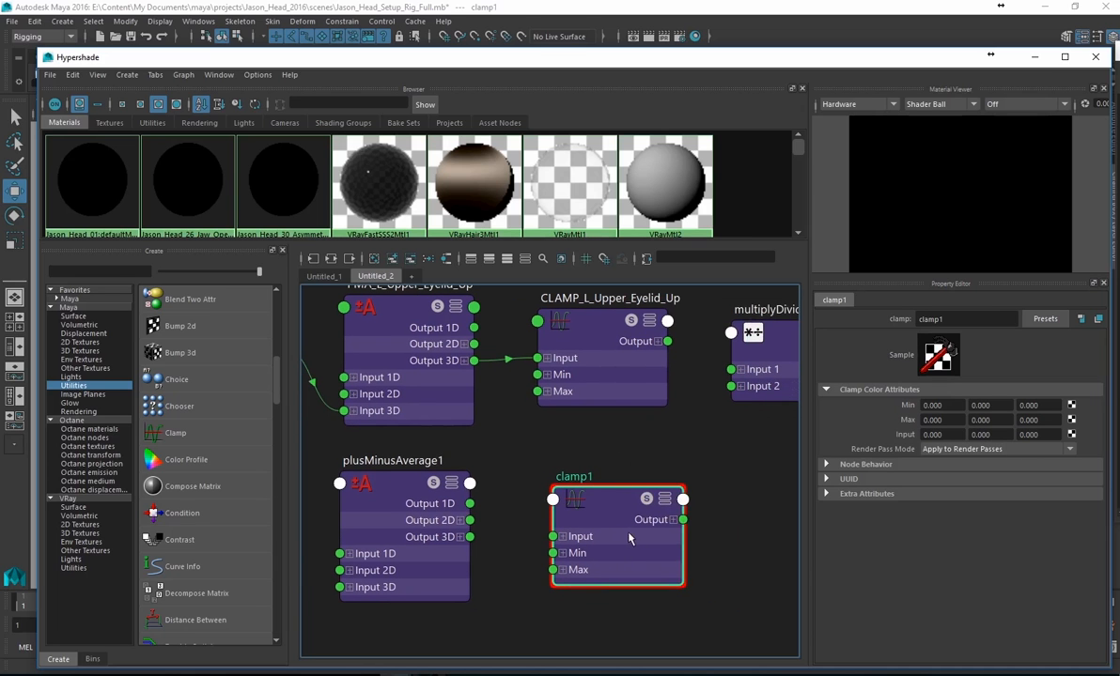
{"action": "left_click_drag", "start_coordinate": [621, 512], "coordinate": [628, 504]}
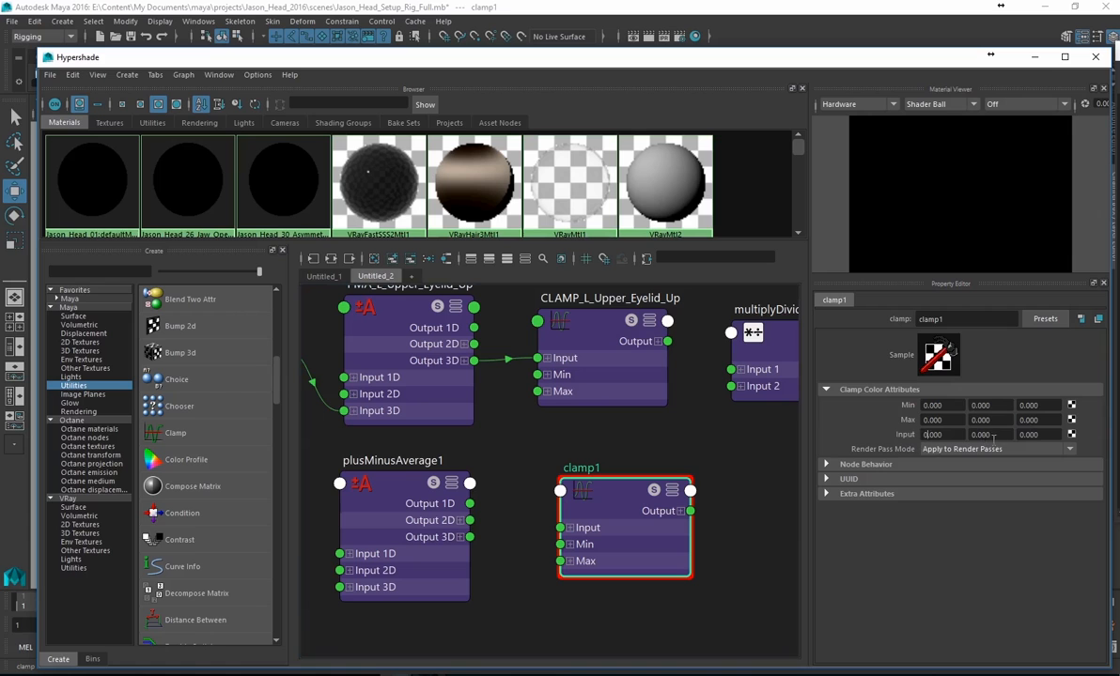
{"action": "left_click", "coordinate": [928, 435]}
- Move the unconnected multiplyDivide1 node away from the network and delete it
{"action": "scroll", "coordinate": [695, 484], "scroll_direction": "down", "scroll_amount": 5}
{"action": "middle_click_drag", "start_coordinate": [704, 473], "coordinate": [606, 398], "text": "alt"}
{"action": "left_click_drag", "start_coordinate": [658, 372], "coordinate": [722, 419]}
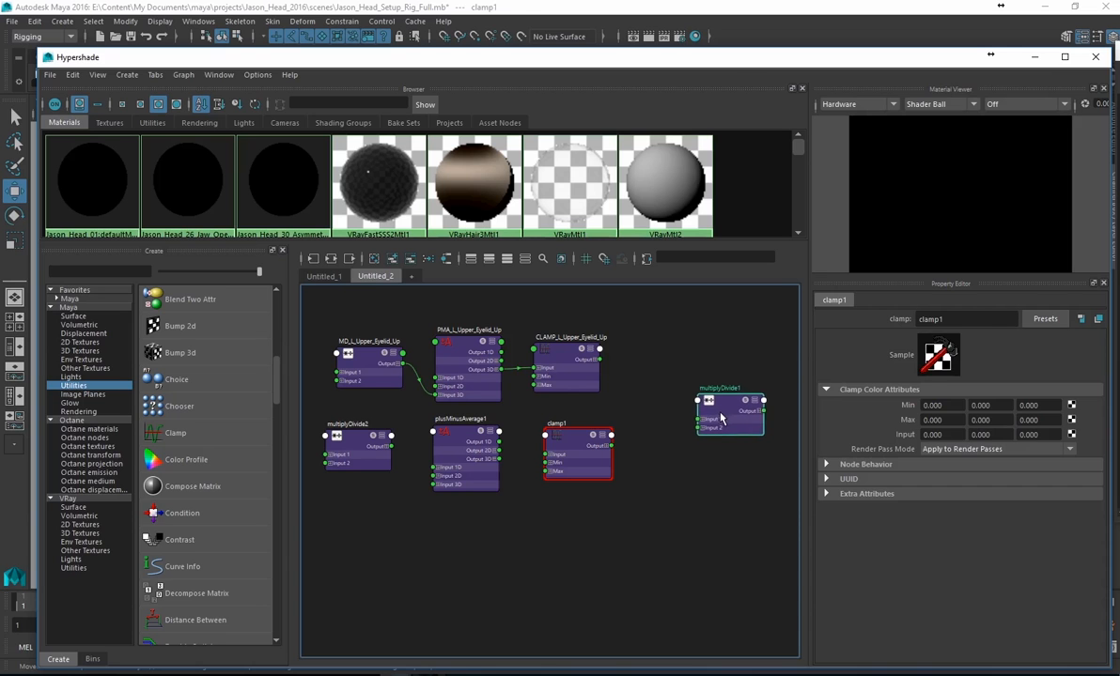
{"action": "key", "text": "Delete"}
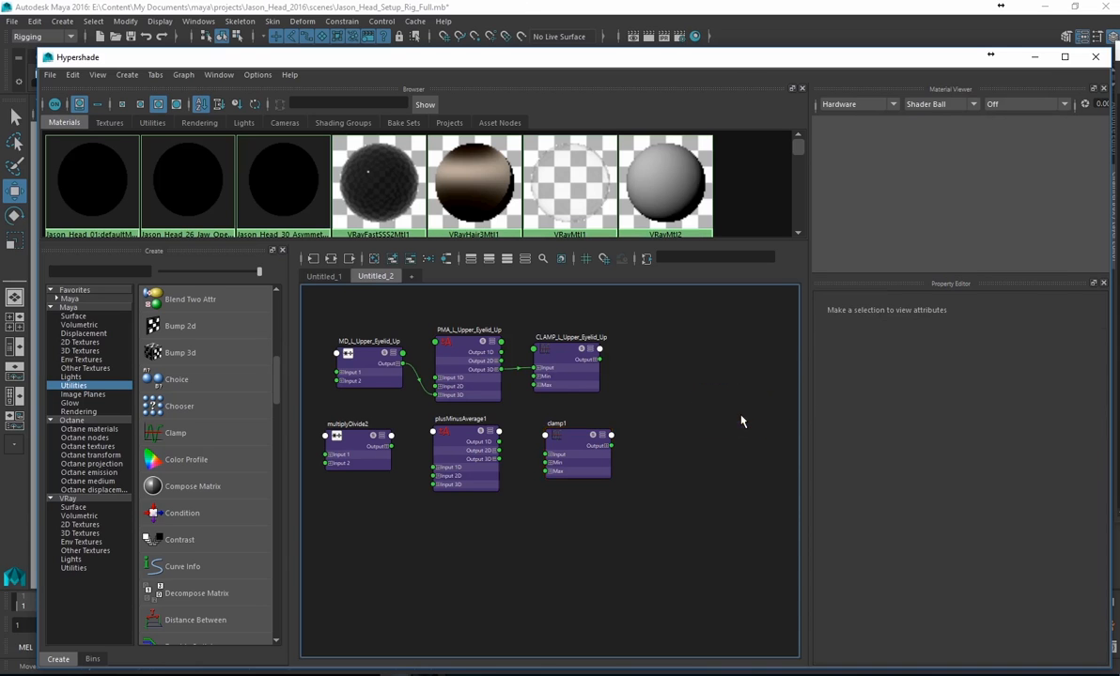
- Move multiplyDivide2, plusMinusAverage1 and clamp1 further below the connected left upper eyelid nodes
{"action": "middle_click_drag", "start_coordinate": [413, 347], "coordinate": [549, 326], "text": "alt"}
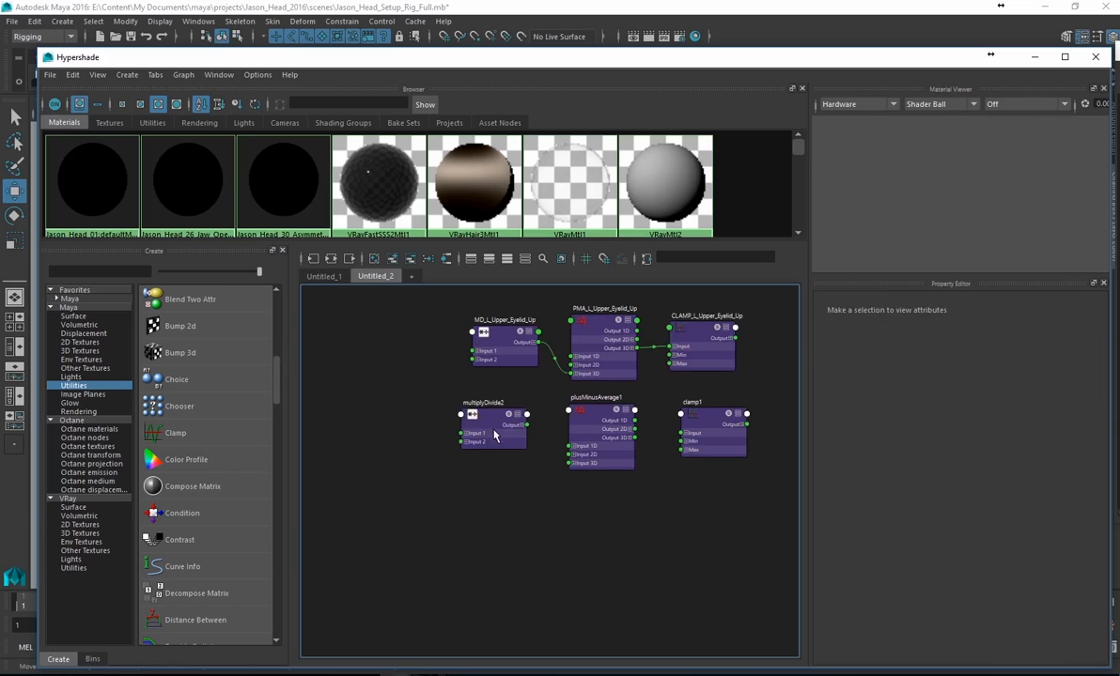
{"action": "left_click_drag", "start_coordinate": [495, 434], "coordinate": [492, 503]}
{"action": "left_click_drag", "start_coordinate": [587, 451], "coordinate": [592, 497]}
{"action": "left_click_drag", "start_coordinate": [715, 447], "coordinate": [706, 499]}
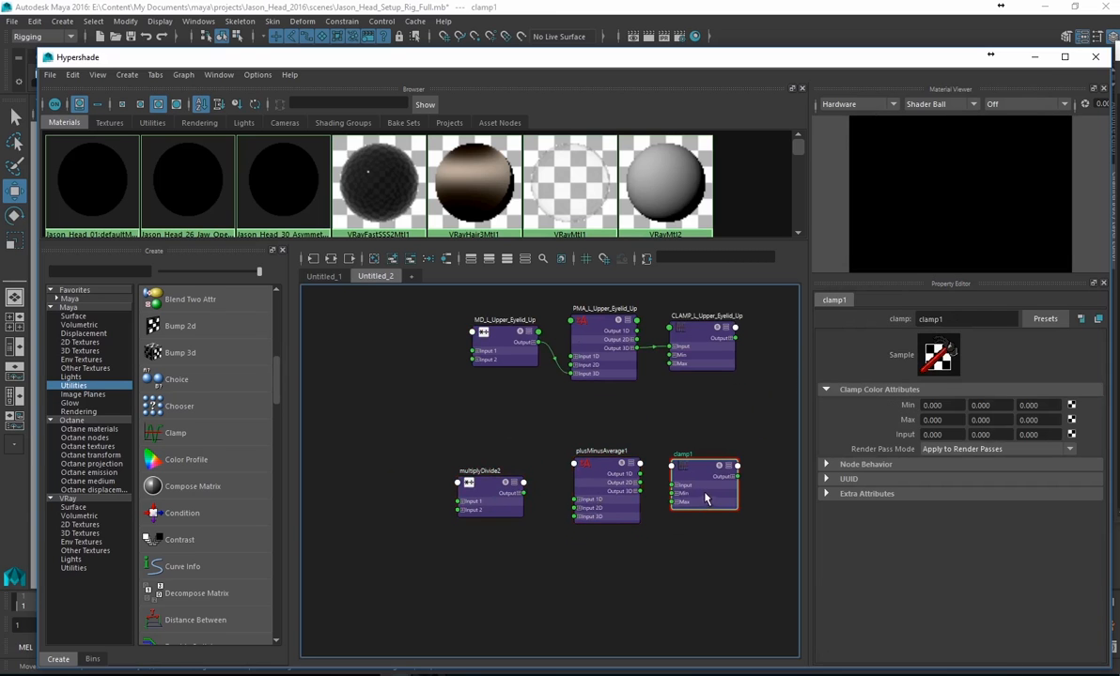
{"action": "scroll", "coordinate": [499, 351], "scroll_direction": "up", "scroll_amount": 1}
{"action": "scroll", "coordinate": [462, 355], "scroll_direction": "up", "scroll_amount": 3}
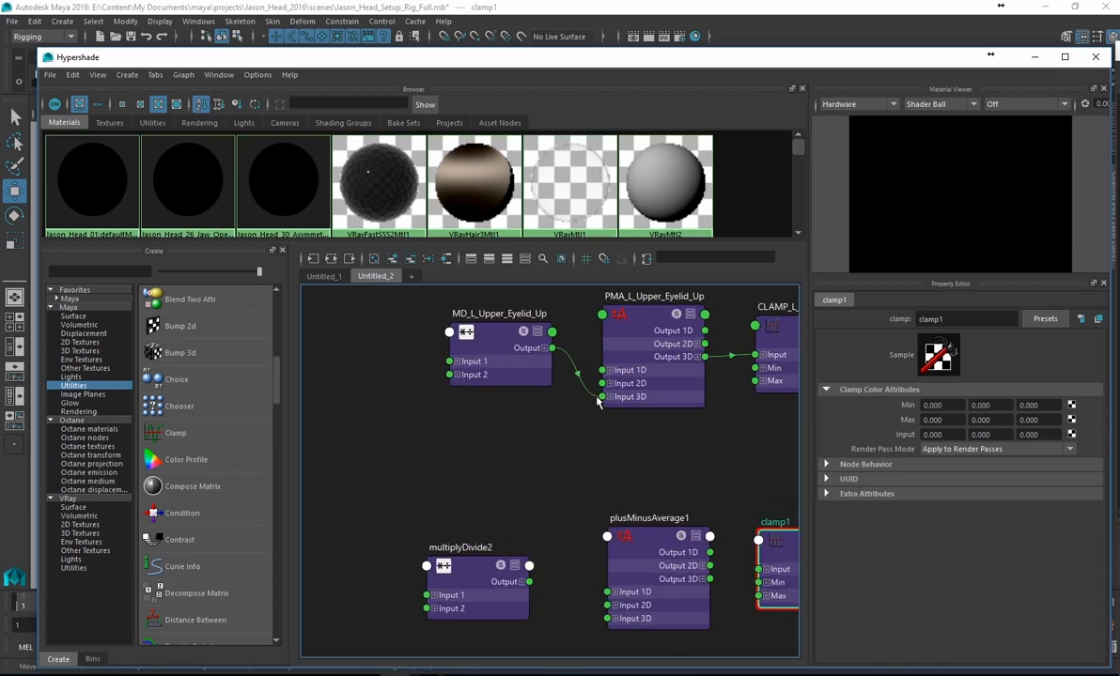
{"action": "middle_click_drag", "start_coordinate": [598, 402], "coordinate": [525, 457]}
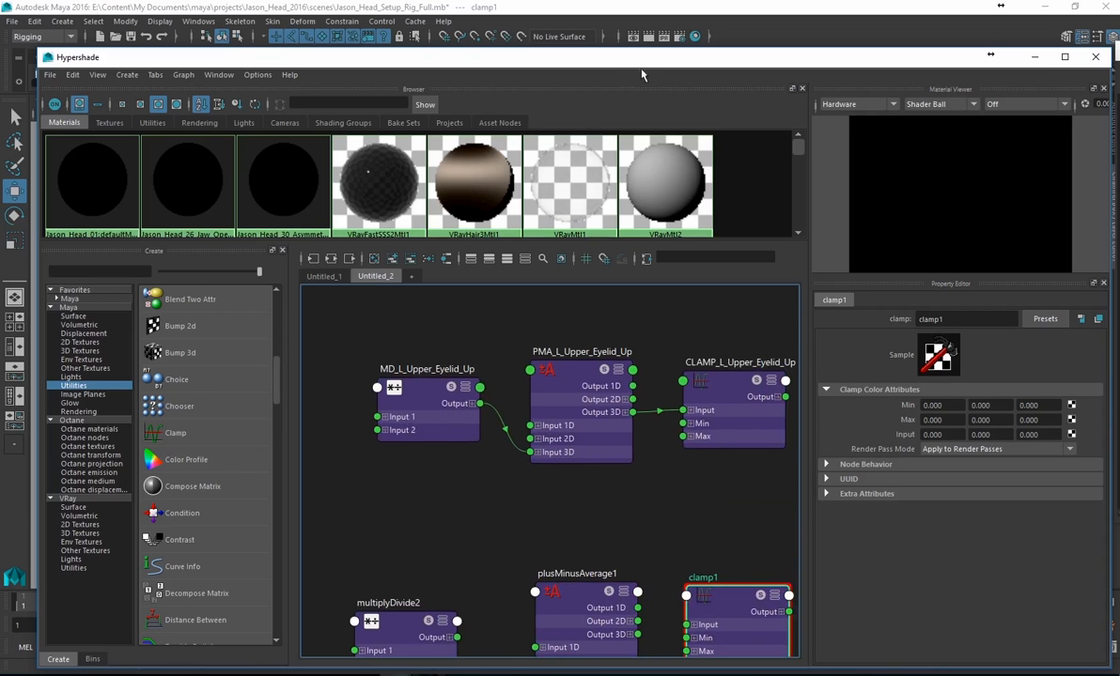
- Move the Hypershade window off the viewport and raise Eyes_Global_CTRL to a Translate Y of about 4.67
{"action": "left_click_drag", "start_coordinate": [552, 62], "coordinate": [549, 76]}
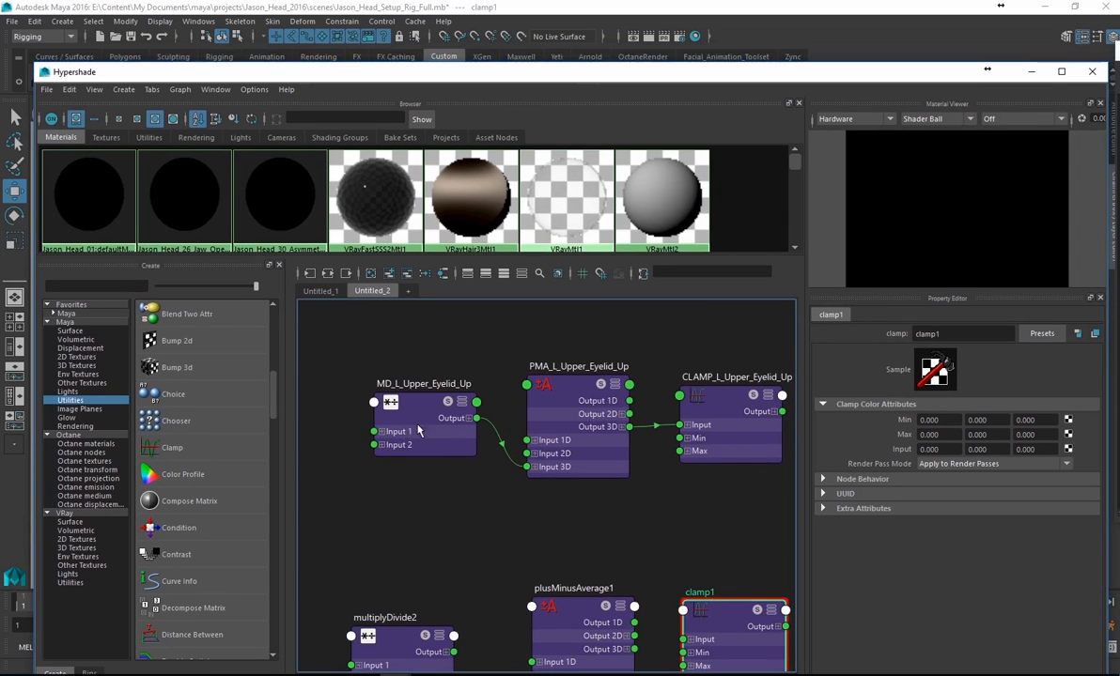
{"action": "left_click_drag", "start_coordinate": [476, 71], "coordinate": [1118, 118]}
{"action": "left_click_drag", "start_coordinate": [436, 354], "coordinate": [404, 349], "text": "alt"}
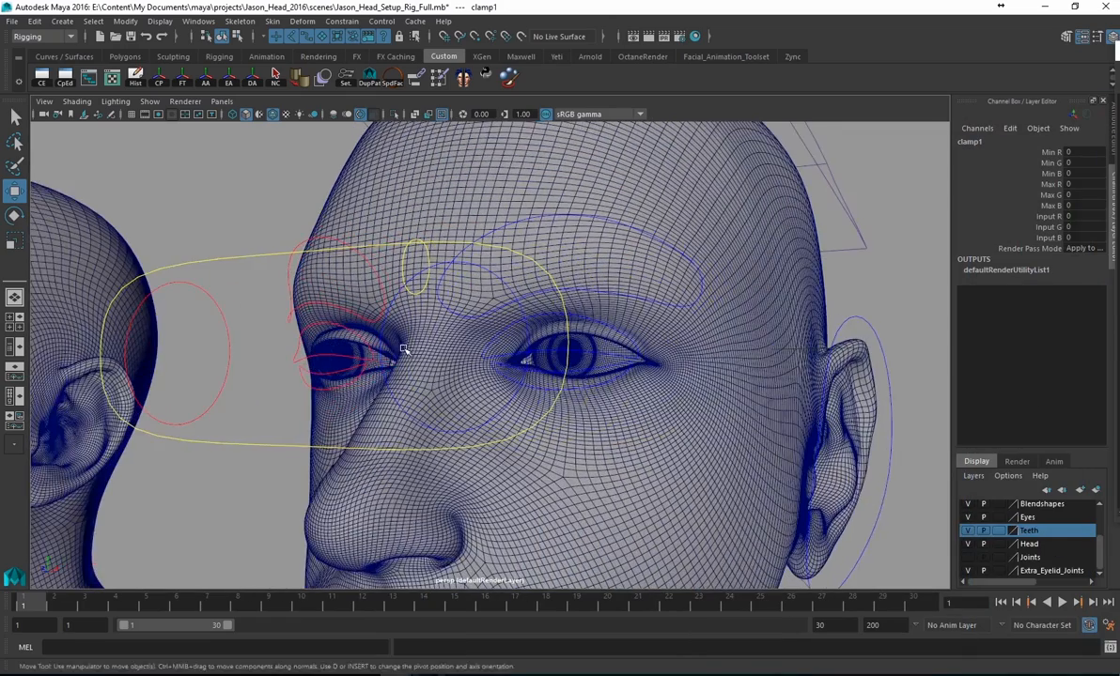
{"action": "right_click_drag", "start_coordinate": [404, 350], "coordinate": [502, 335], "text": "alt"}
{"action": "middle_click_drag", "start_coordinate": [502, 335], "coordinate": [479, 340], "text": "alt"}
{"action": "left_click_drag", "start_coordinate": [593, 338], "coordinate": [556, 362], "text": "alt"}
{"action": "right_click_drag", "start_coordinate": [455, 366], "coordinate": [484, 344], "text": "alt"}
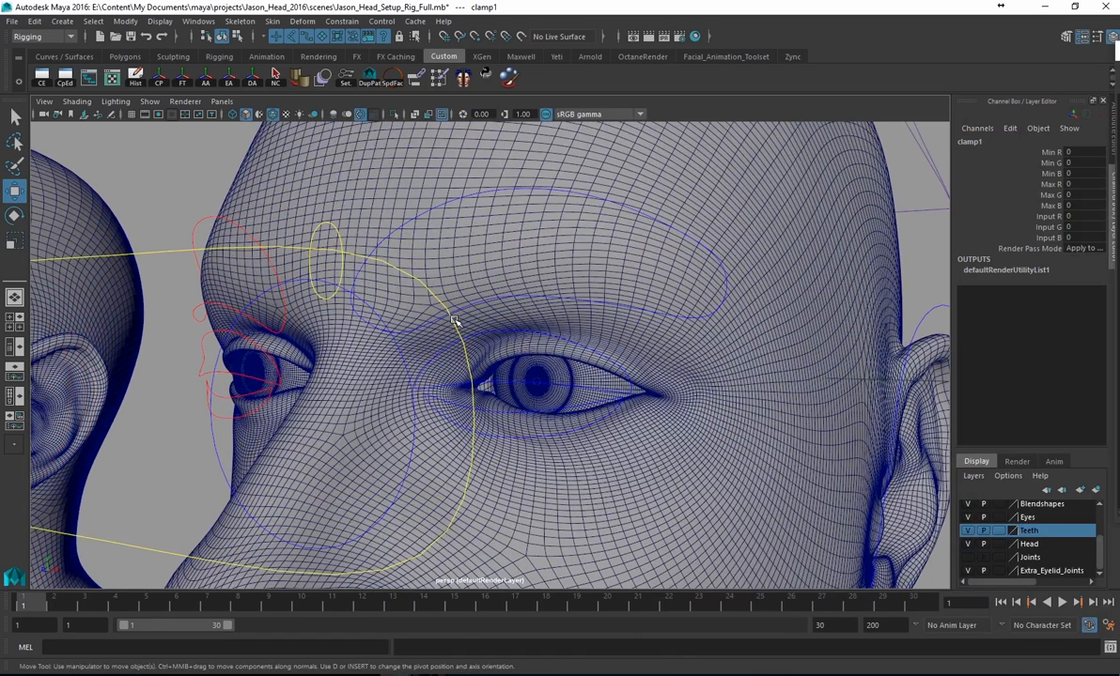
{"action": "left_click", "coordinate": [425, 301]}
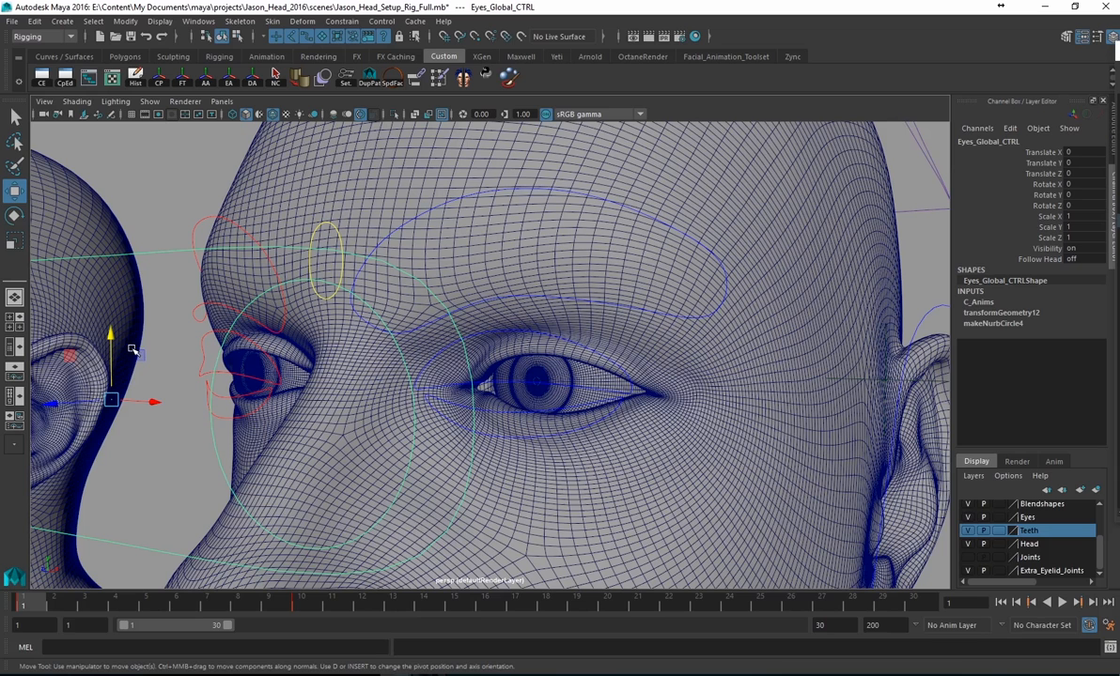
{"action": "left_click_drag", "start_coordinate": [106, 331], "coordinate": [165, 52]}
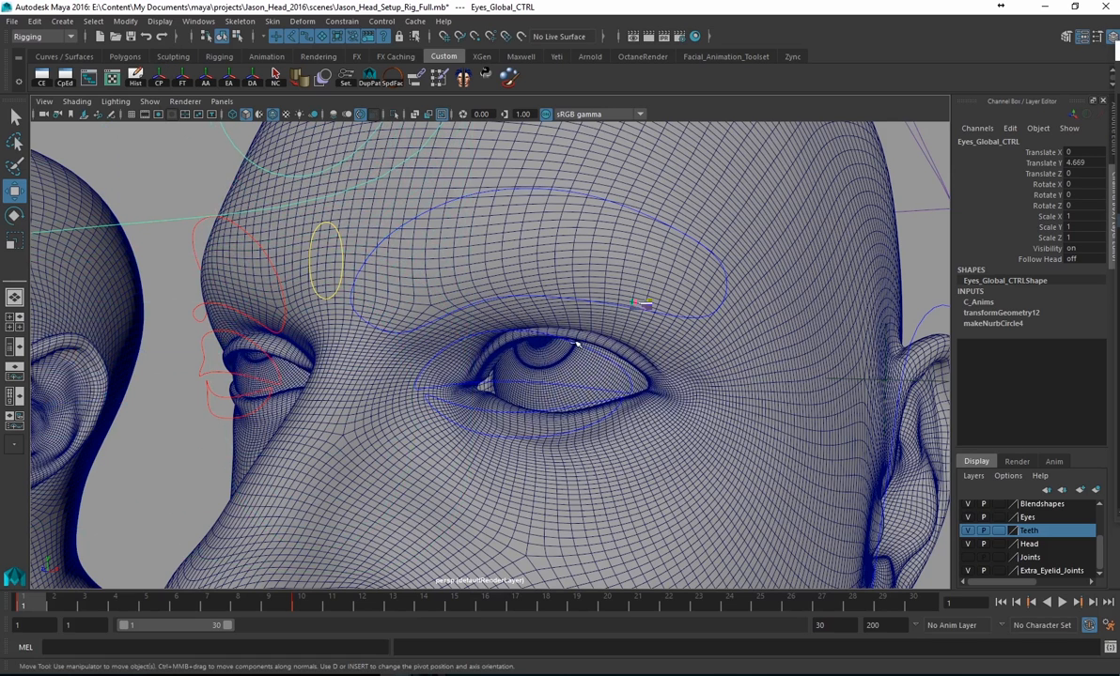
- Raise and lower Eyes_Global_CTRL, leaving Translate Y at about 4.64, and examine how both upper eyelids follow the eyes
{"action": "right_click_drag", "start_coordinate": [568, 358], "coordinate": [445, 340], "text": "alt"}
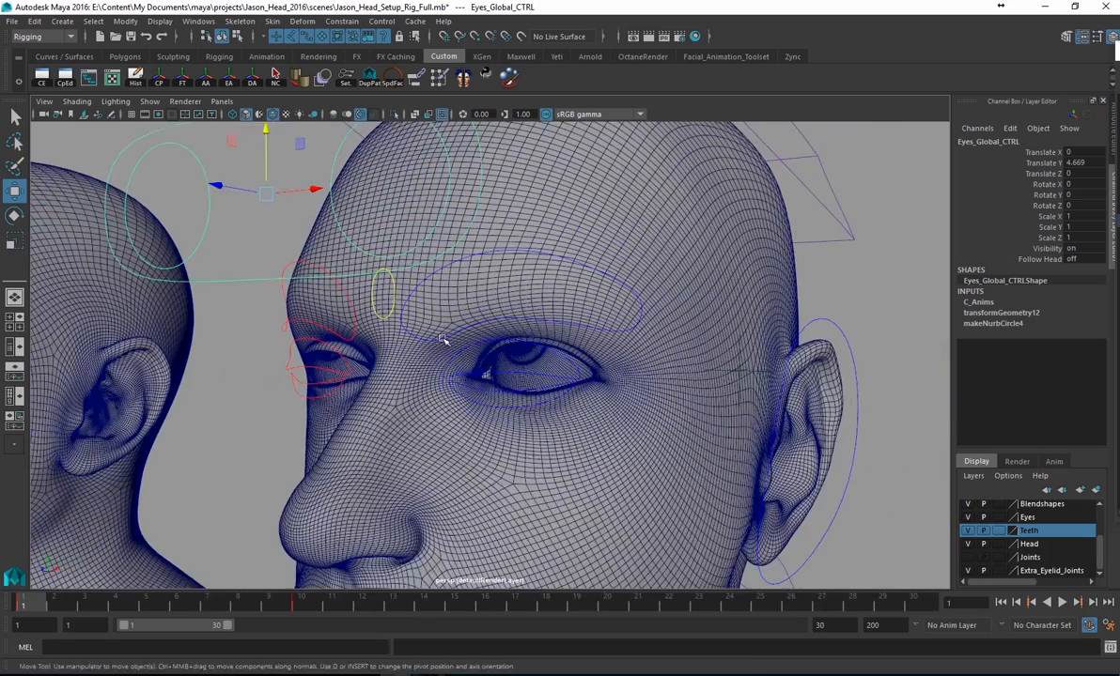
{"action": "middle_click_drag", "start_coordinate": [532, 366], "coordinate": [528, 383], "text": "alt"}
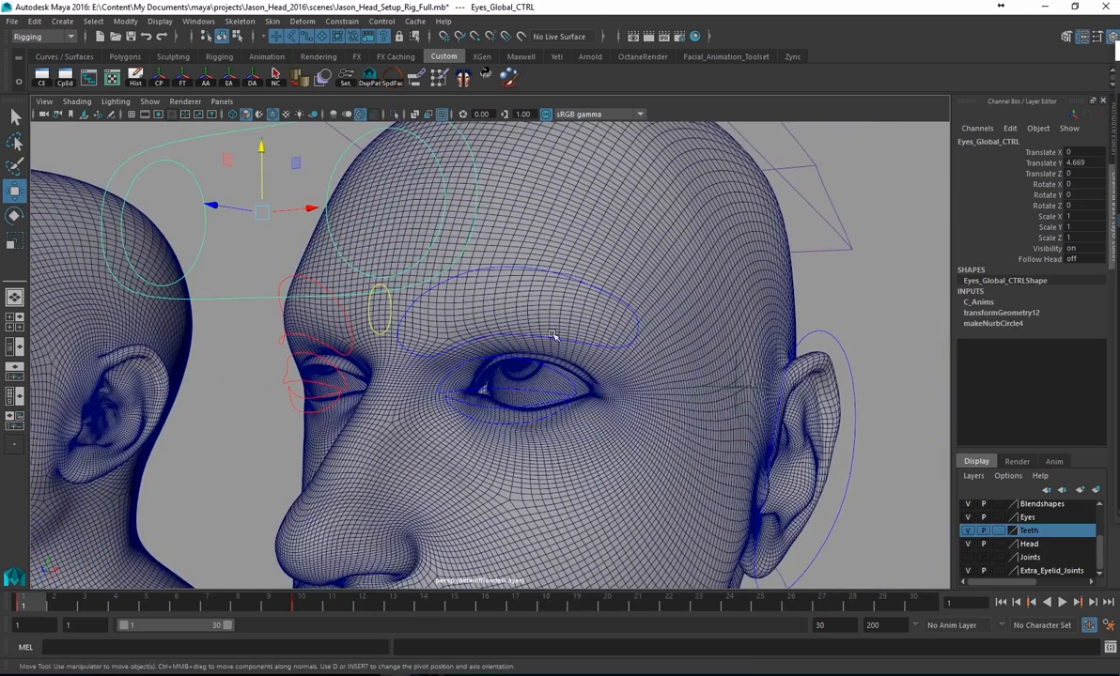
{"action": "left_click_drag", "start_coordinate": [552, 336], "coordinate": [393, 300], "text": "alt"}
{"action": "left_click_drag", "start_coordinate": [295, 241], "coordinate": [295, 271]}
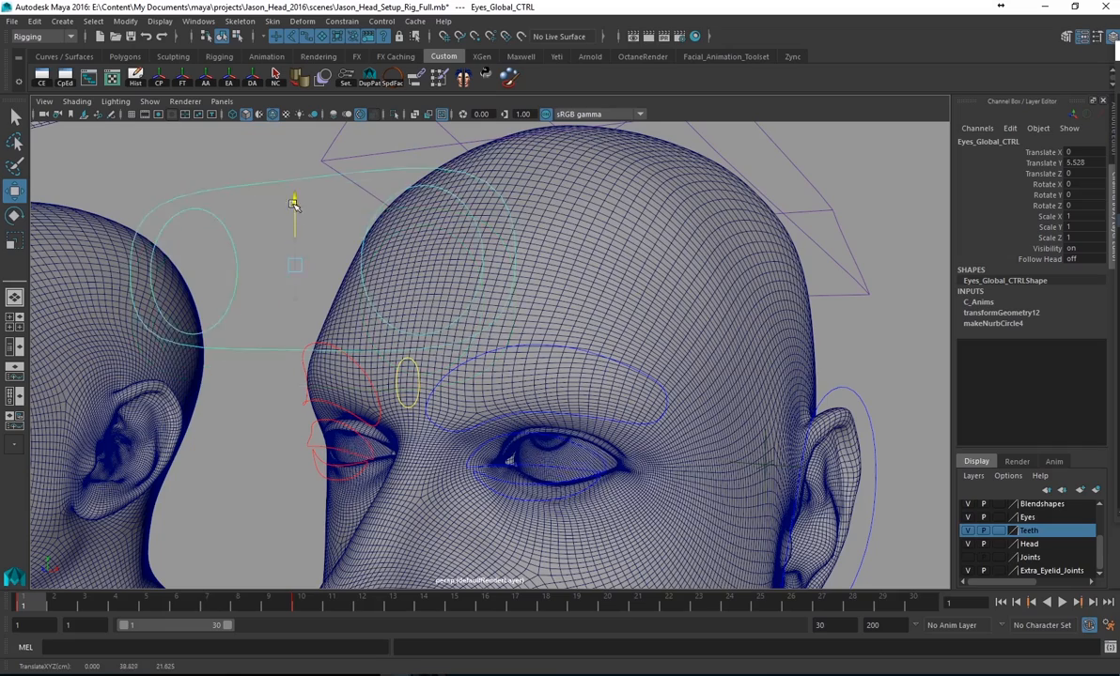
{"action": "left_click_drag", "start_coordinate": [290, 210], "coordinate": [292, 235]}
{"action": "right_click_drag", "start_coordinate": [334, 374], "coordinate": [394, 377], "text": "alt"}
{"action": "middle_click_drag", "start_coordinate": [395, 378], "coordinate": [385, 312], "text": "alt"}
{"action": "middle_click_drag", "start_coordinate": [326, 201], "coordinate": [329, 259], "text": "alt"}
{"action": "mouse_move", "coordinate": [163, 154]}
{"action": "left_mouse_down"}
{"action": "mouse_move", "coordinate": [162, 199]}
{"action": "mouse_move", "coordinate": [157, 170]}
{"action": "left_mouse_up"}
{"action": "left_click_drag", "start_coordinate": [350, 467], "coordinate": [591, 390], "text": "alt"}
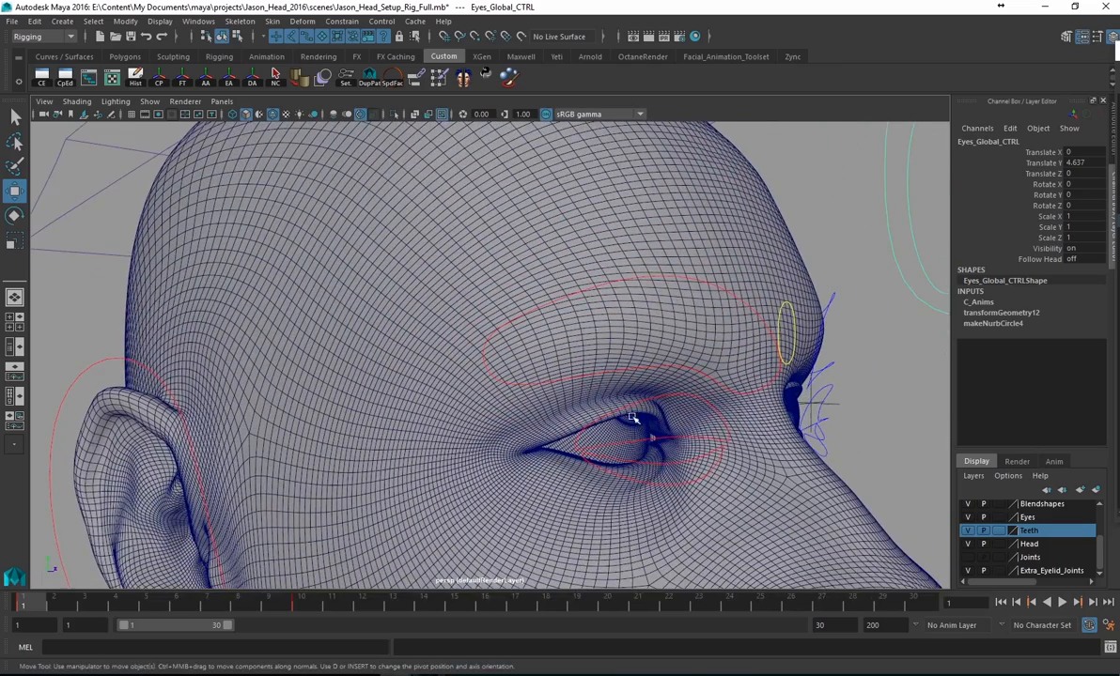
{"action": "left_click_drag", "start_coordinate": [589, 438], "coordinate": [475, 427], "text": "alt"}
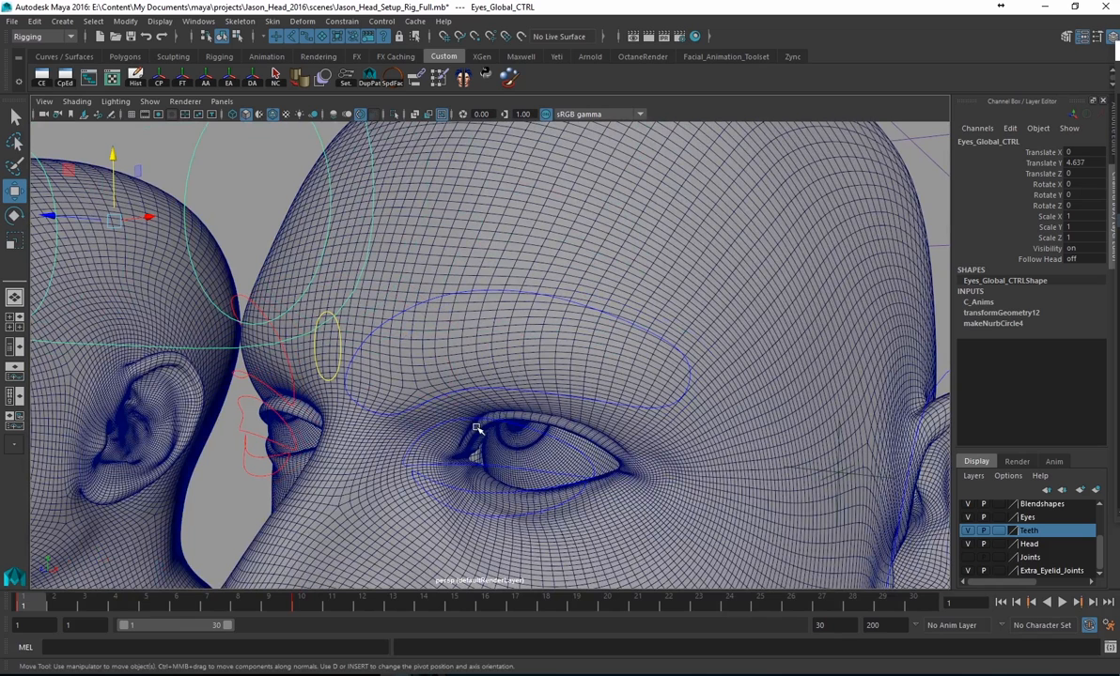
- Show the Joints layer, select L_Eye_Joint inside the left eye and inspect its rotation channels
{"action": "left_click", "coordinate": [968, 557]}
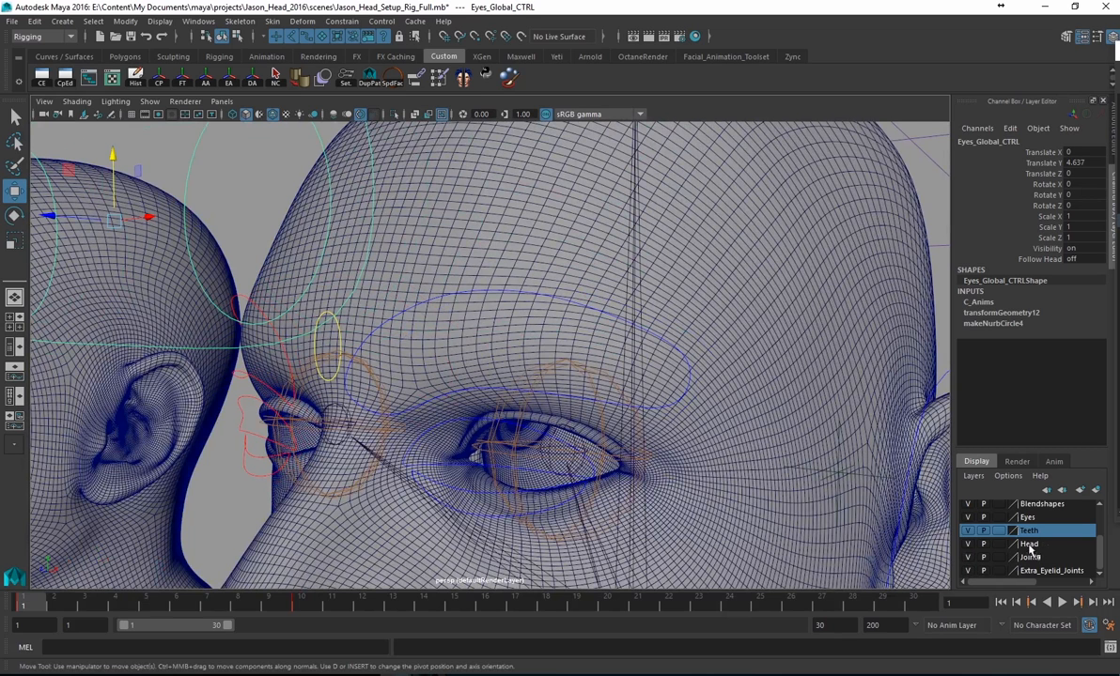
{"action": "left_click_drag", "start_coordinate": [592, 425], "coordinate": [487, 418], "text": "alt"}
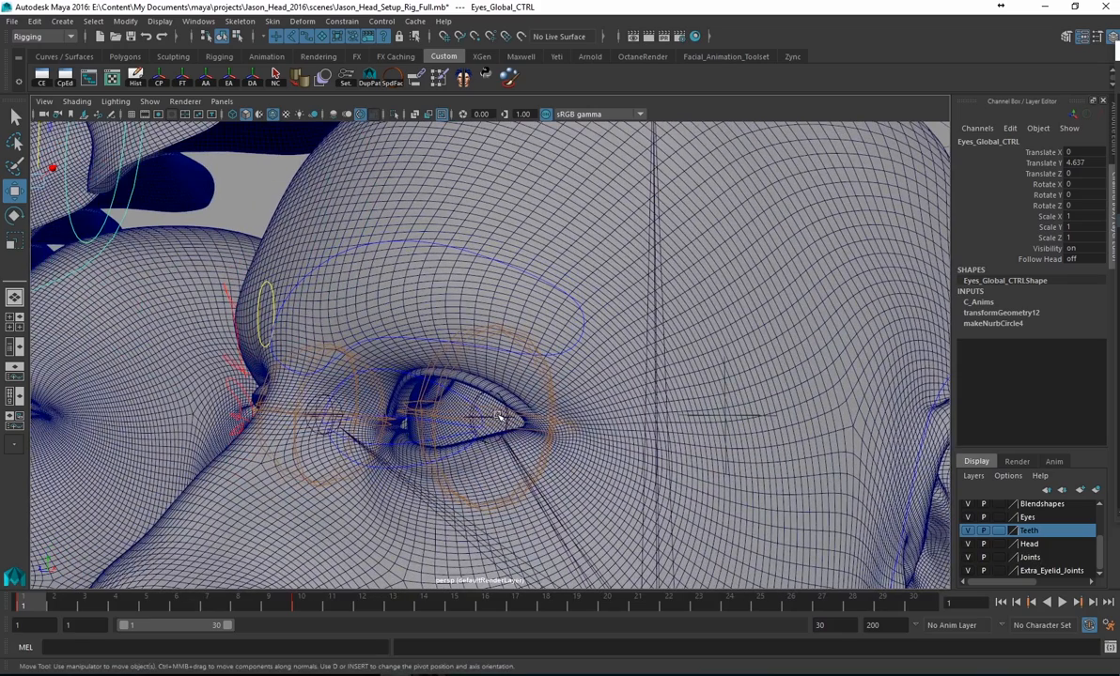
{"action": "left_click", "coordinate": [499, 418]}
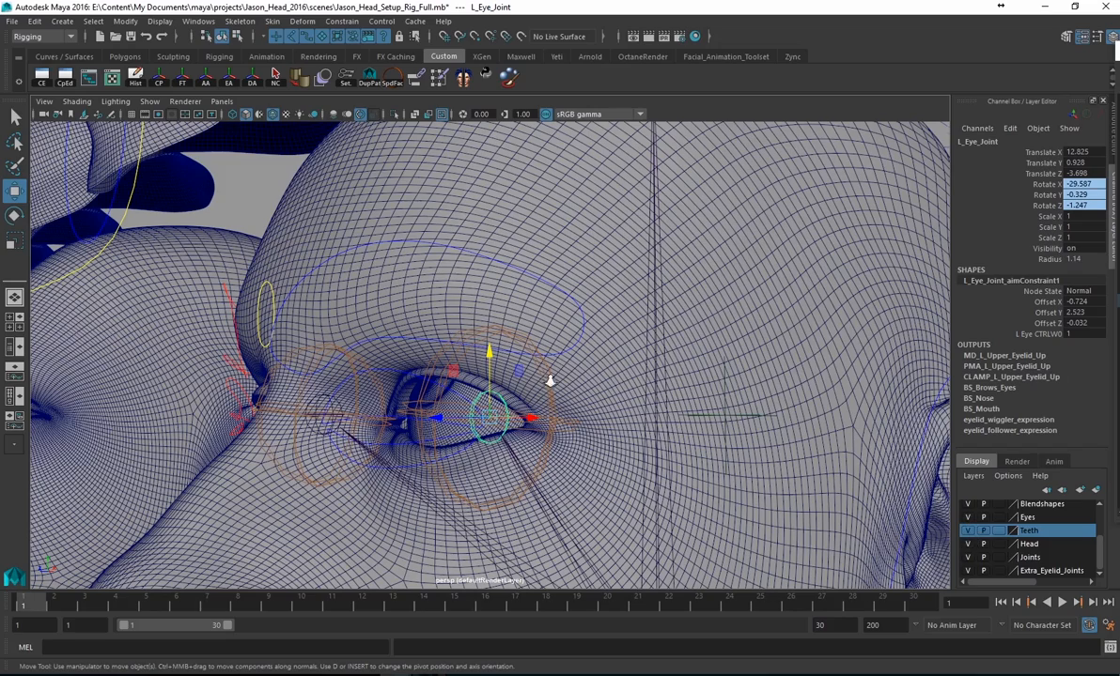
{"action": "scroll", "coordinate": [597, 406], "scroll_direction": "down", "scroll_amount": 3}
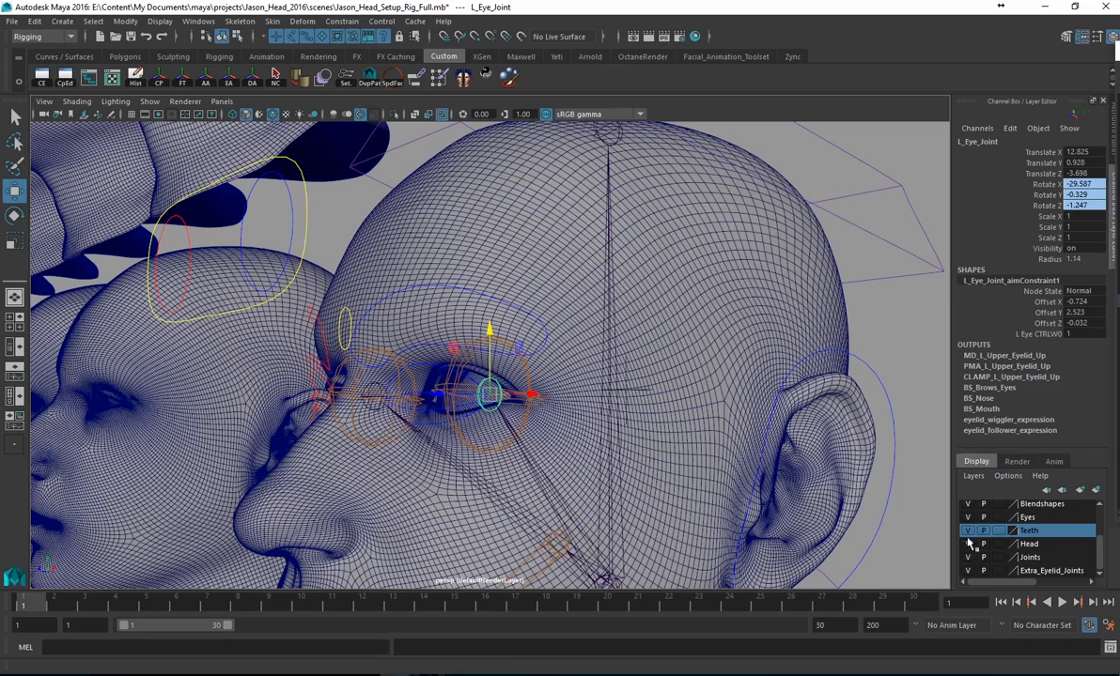
{"action": "left_click_drag", "start_coordinate": [540, 372], "coordinate": [615, 343], "text": "alt"}
- Bring Hypershade back, select MD_L_Upper_Eyelid_Up and inspect its Divide operation and the first Input 1 and Input 2 values
{"action": "left_click_drag", "start_coordinate": [1118, 122], "coordinate": [453, 38]}
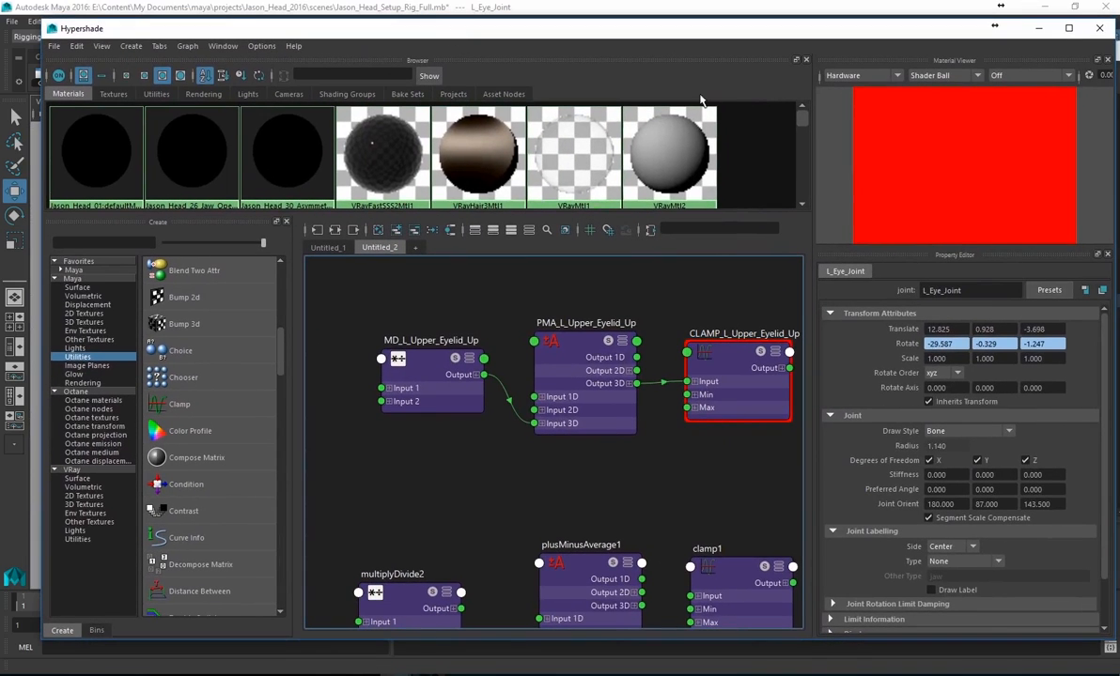
{"action": "left_click", "coordinate": [407, 363]}
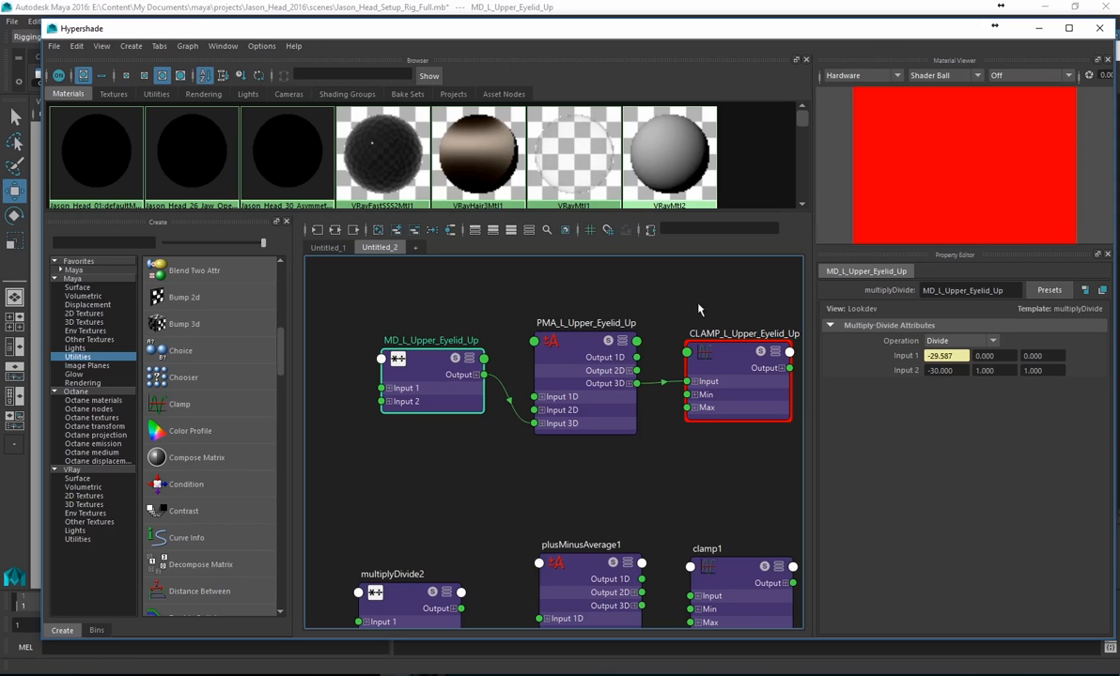
{"action": "left_click", "coordinate": [942, 370]}
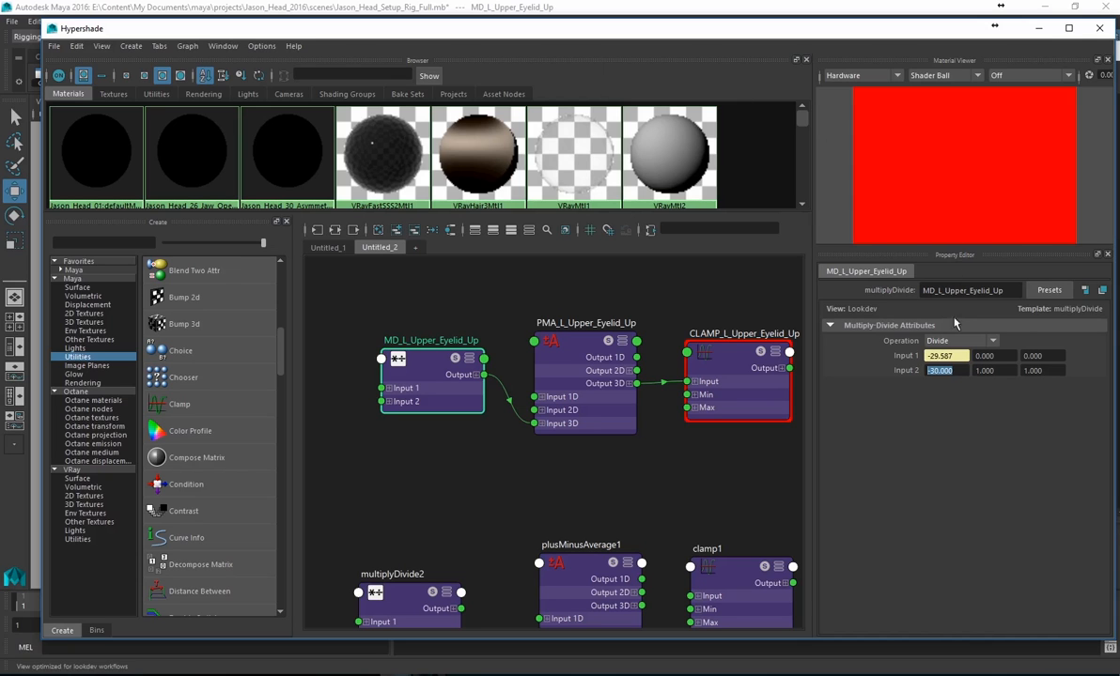
{"action": "left_click", "coordinate": [940, 356]}
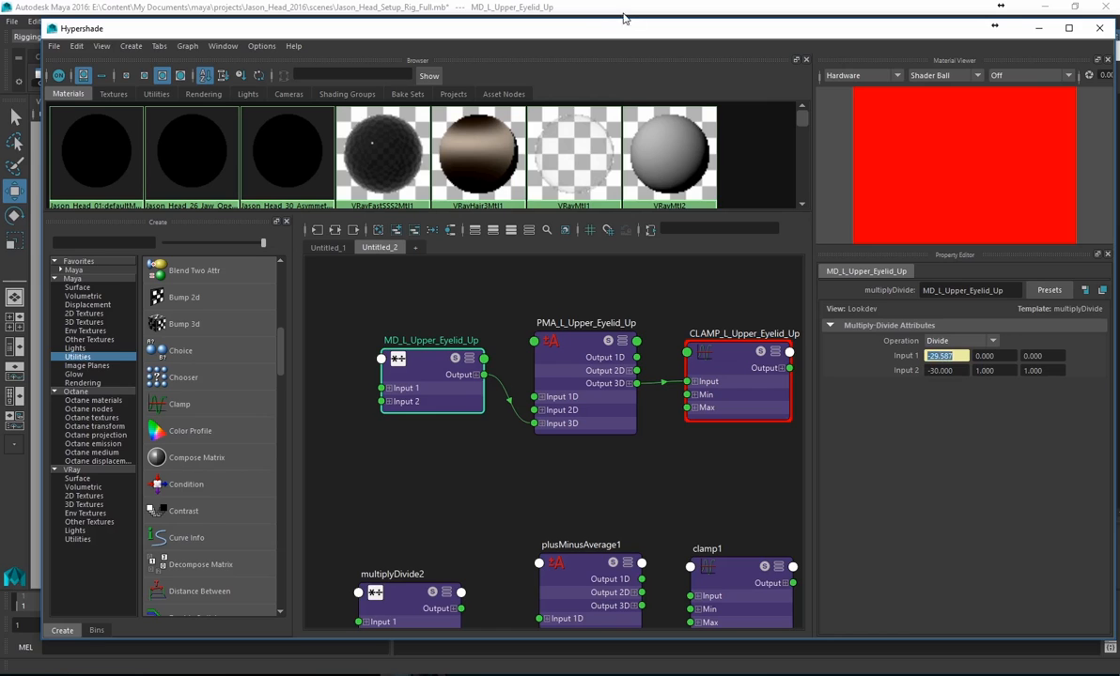
- Compare the Rotate X channel of L_Eye_Joint in the viewport with Input 1 of MD_L_Upper_Eyelid_Up in Hypershade
{"action": "left_click_drag", "start_coordinate": [596, 36], "coordinate": [581, 212]}
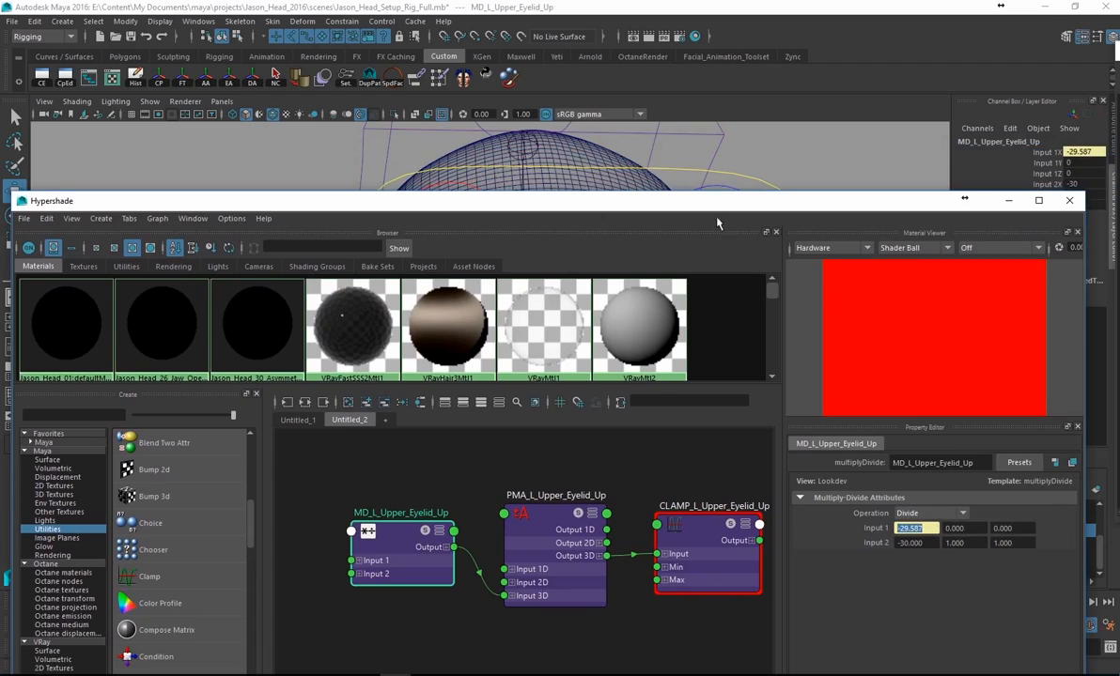
{"action": "left_click_drag", "start_coordinate": [657, 197], "coordinate": [1118, 201]}
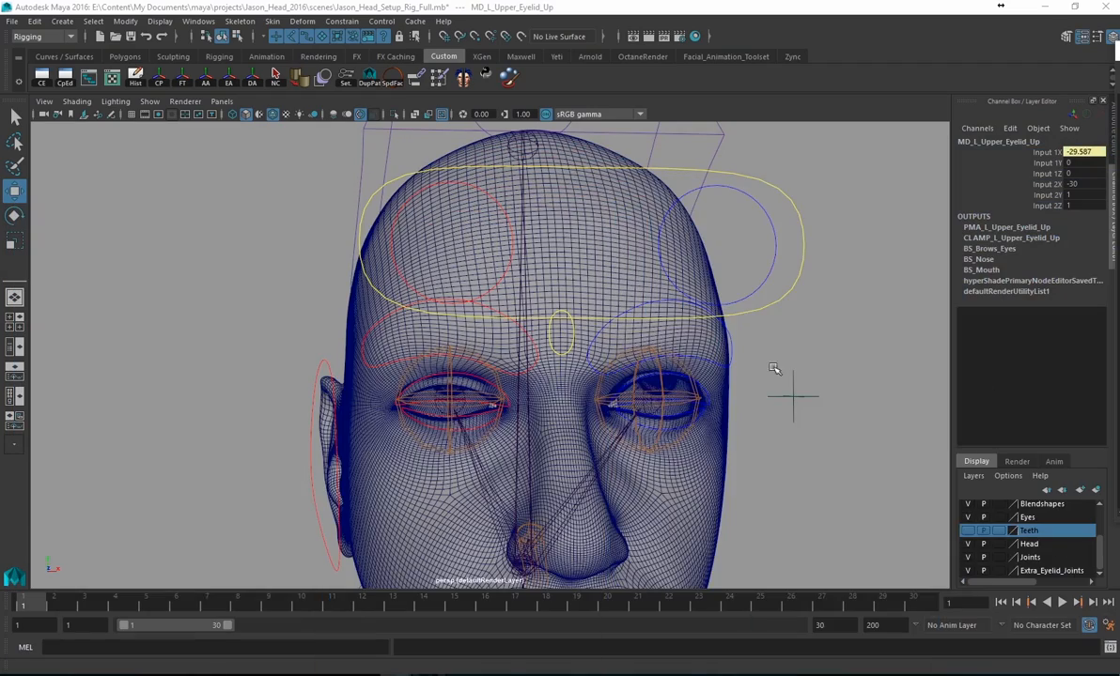
{"action": "left_click_drag", "start_coordinate": [775, 370], "coordinate": [680, 372], "text": "alt"}
{"action": "scroll", "coordinate": [495, 394], "scroll_direction": "up", "scroll_amount": 5}
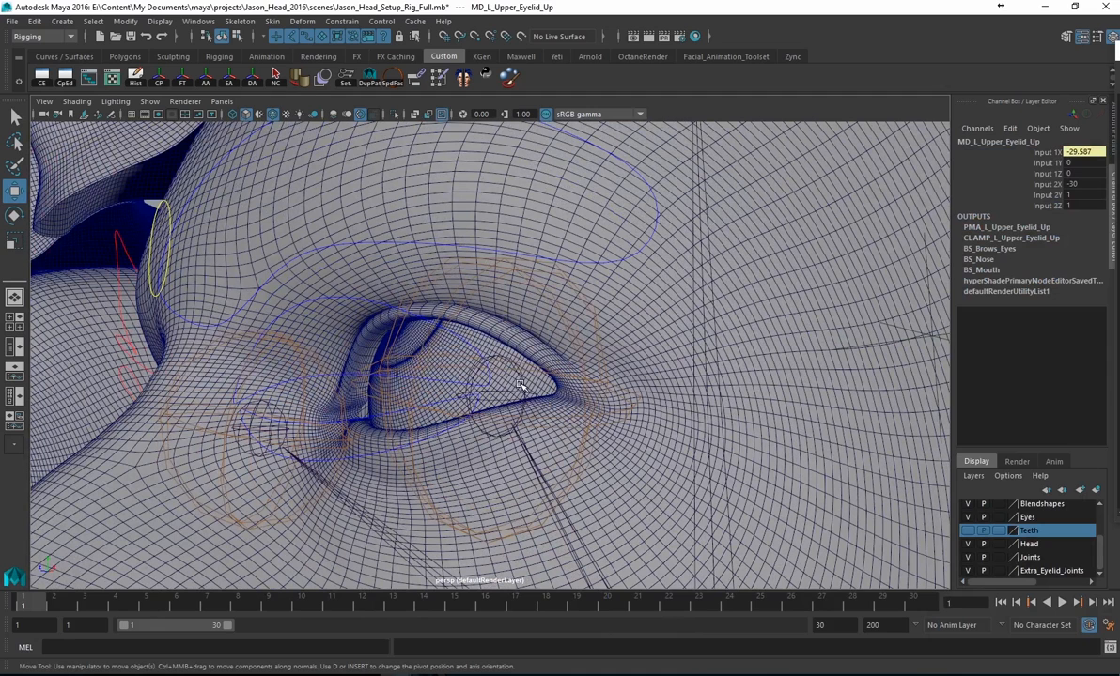
{"action": "left_click", "coordinate": [520, 385]}
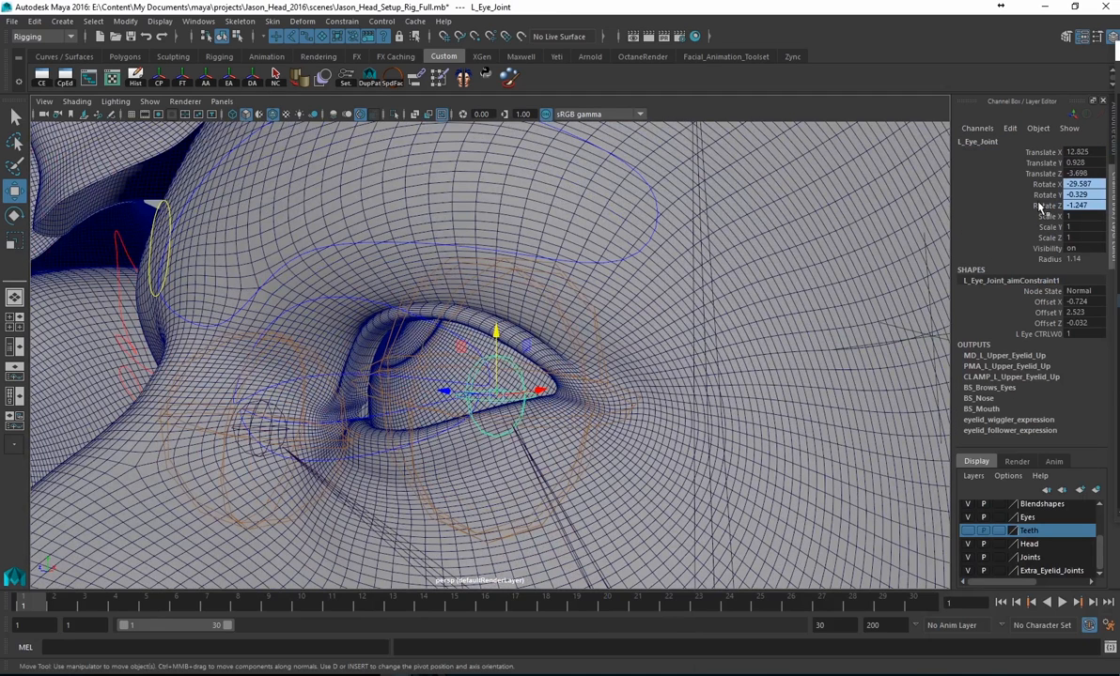
{"action": "left_click_drag", "start_coordinate": [1119, 111], "coordinate": [404, 81]}
{"action": "left_click", "coordinate": [419, 423]}
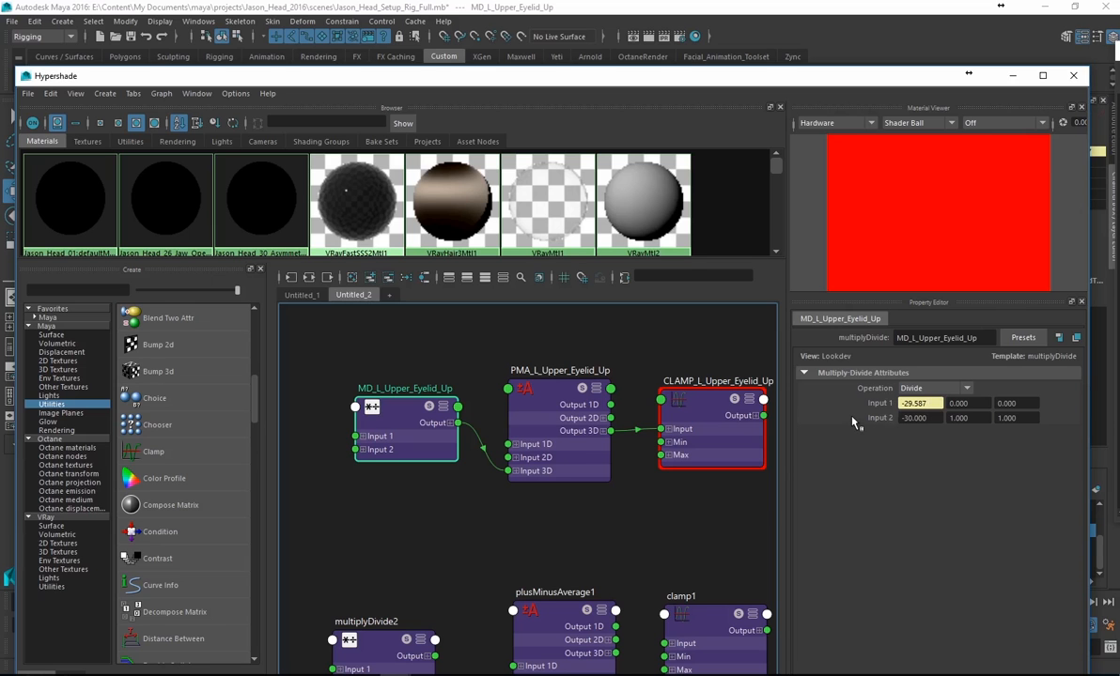
- Move Hypershade aside and raise Eyes_Global_CTRL to a Translate Y of about 5.06
{"action": "left_click_drag", "start_coordinate": [657, 86], "coordinate": [1118, 317]}
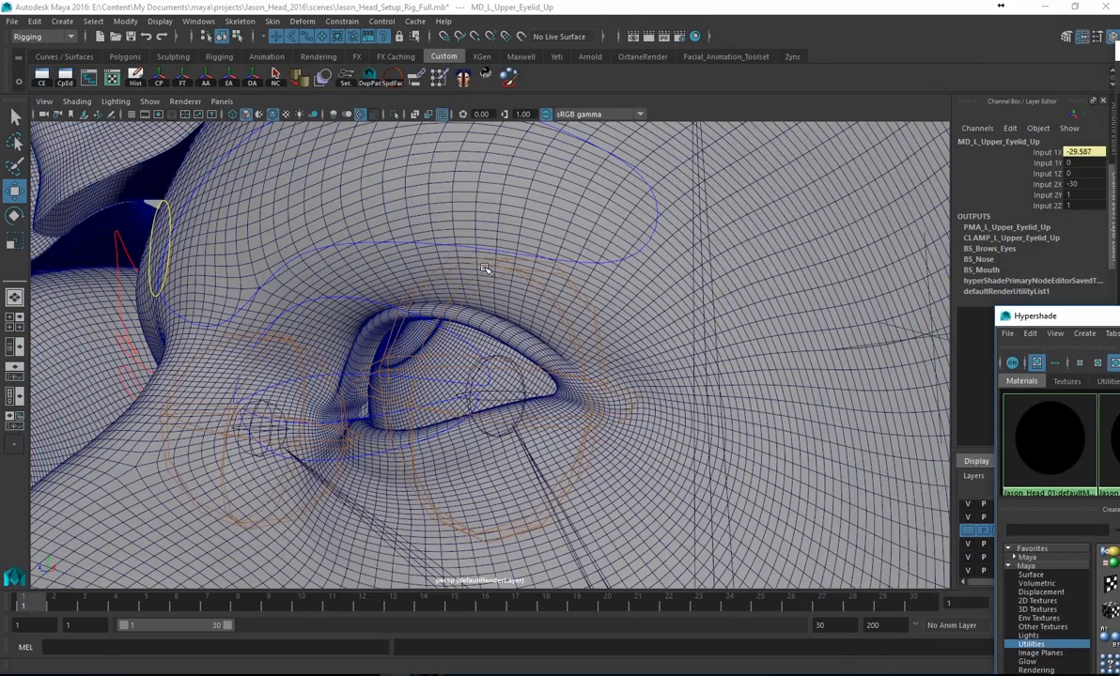
{"action": "scroll", "coordinate": [301, 218], "scroll_direction": "down", "scroll_amount": 5}
{"action": "right_click_drag", "start_coordinate": [2, 237], "coordinate": [56, 241], "text": "alt"}
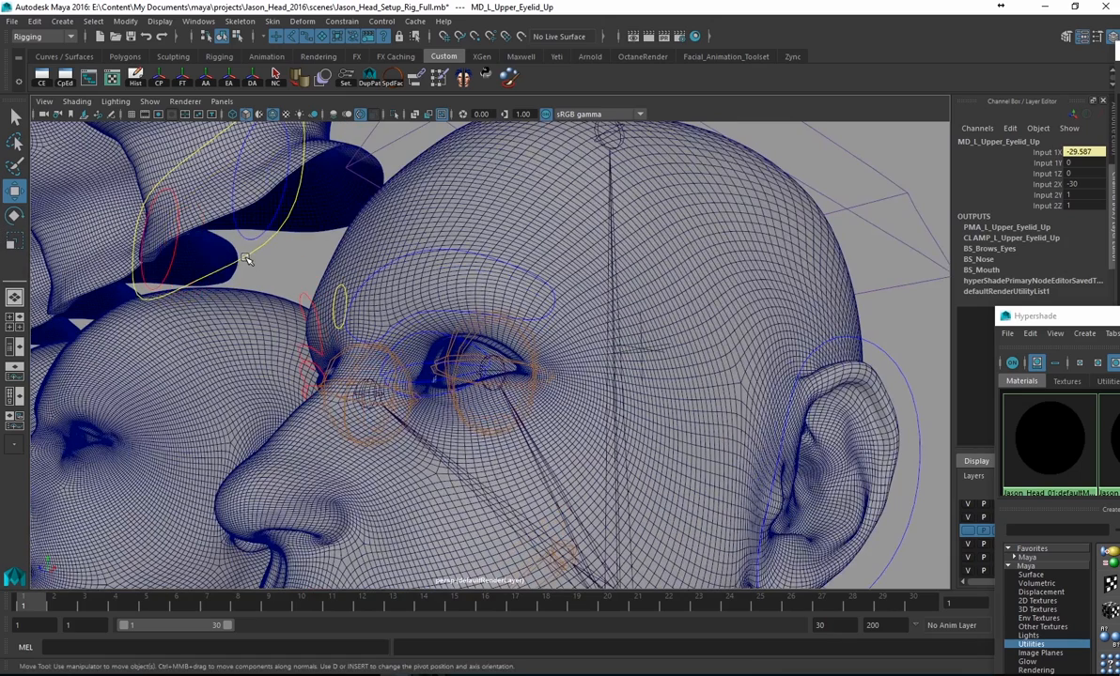
{"action": "left_click", "coordinate": [242, 256]}
{"action": "left_click_drag", "start_coordinate": [211, 148], "coordinate": [212, 141]}
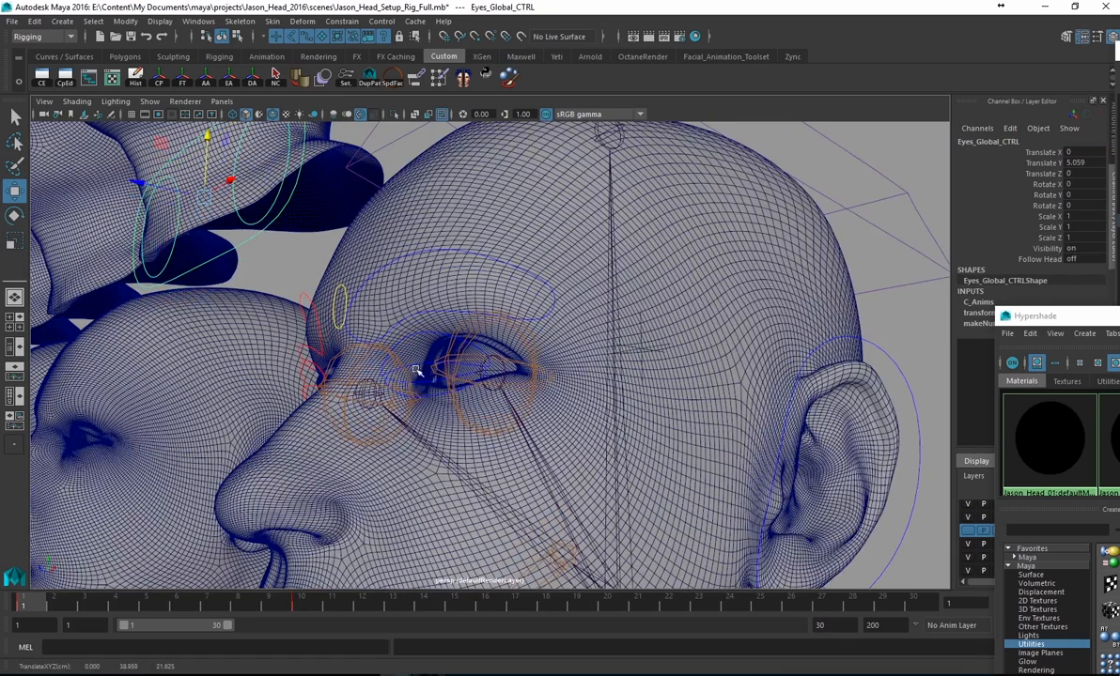
- Return to Hypershade, compare the first Input 1 and Input 2 values of MD_L_Upper_Eyelid_Up, and maximize the window
{"action": "left_click_drag", "start_coordinate": [1117, 315], "coordinate": [213, 48]}
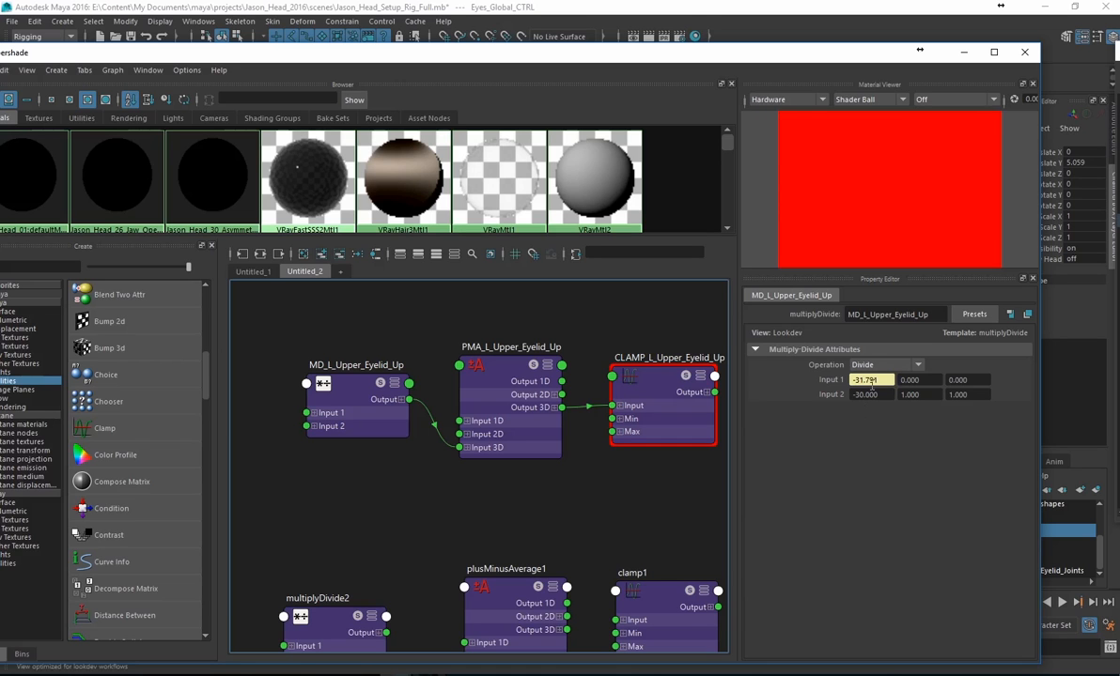
{"action": "double_click", "coordinate": [872, 381]}
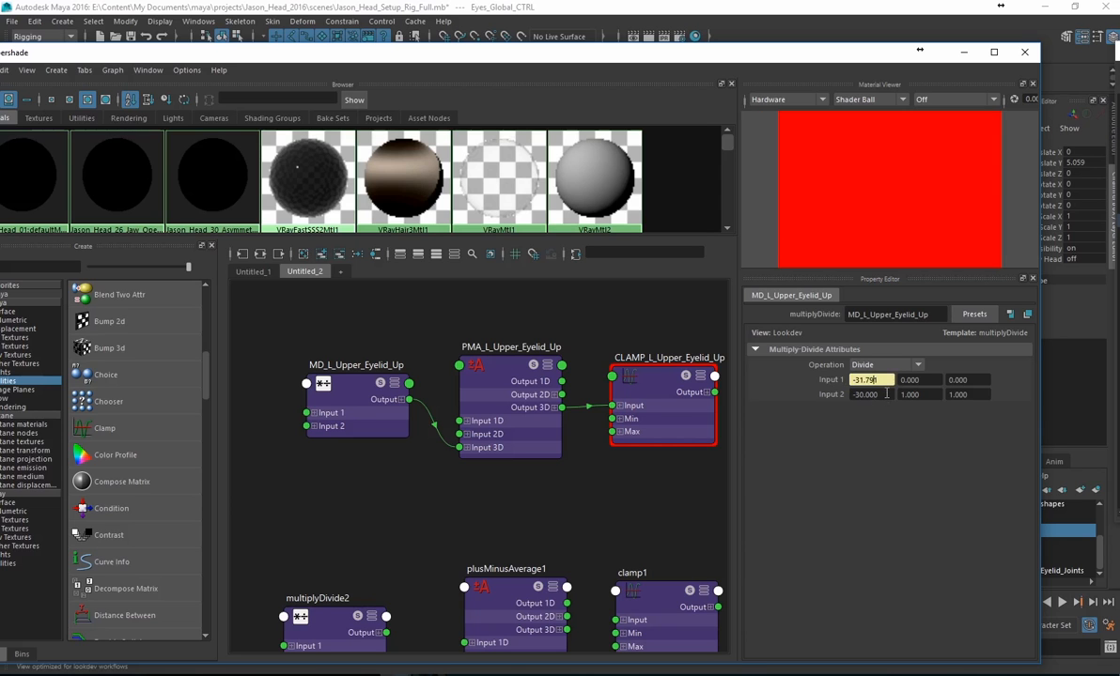
{"action": "left_click_drag", "start_coordinate": [658, 58], "coordinate": [664, 119]}
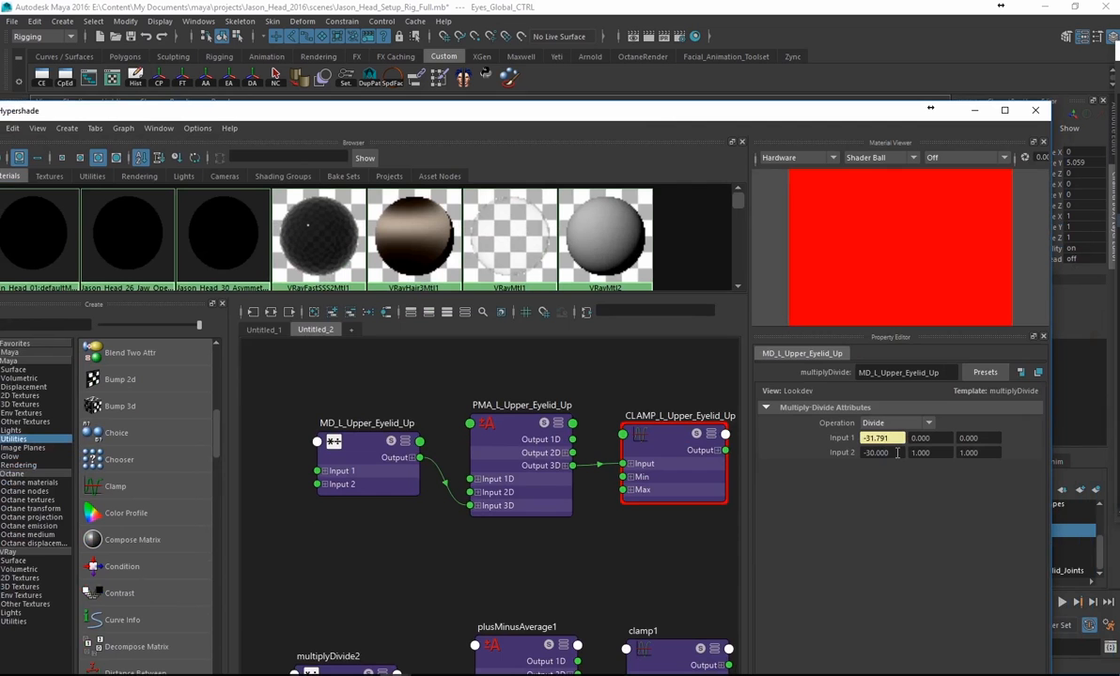
{"action": "left_click_drag", "start_coordinate": [637, 112], "coordinate": [742, 268]}
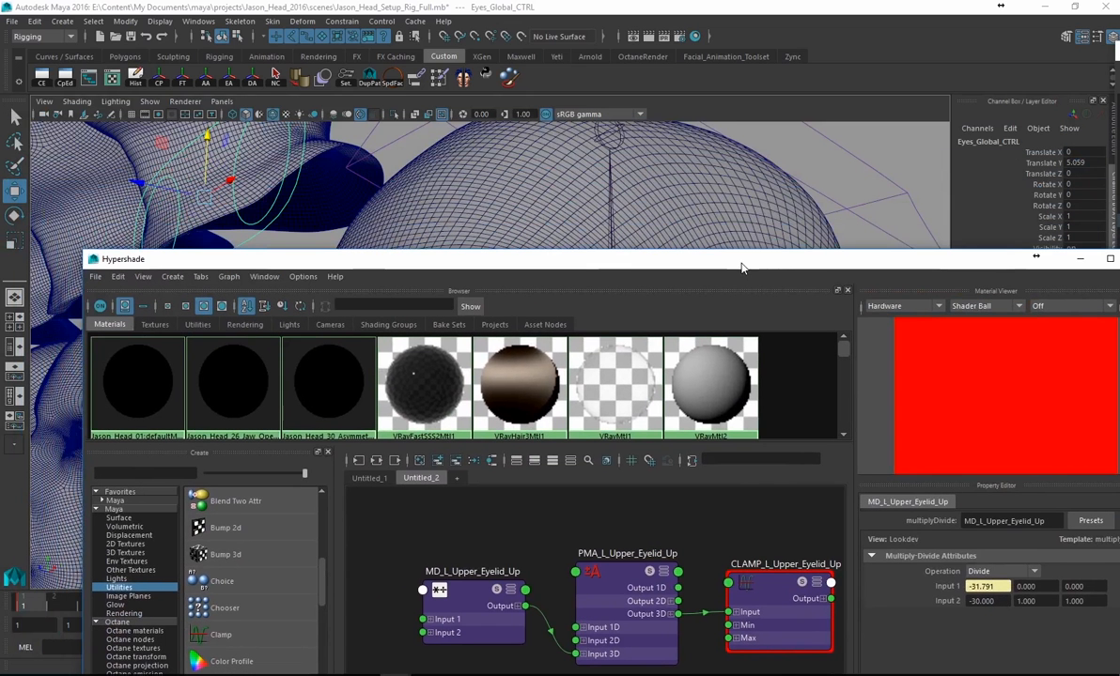
{"action": "type", "text": "1"}
{"action": "key", "text": "Return"}
{"action": "left_click_drag", "start_coordinate": [742, 268], "coordinate": [700, 7]}
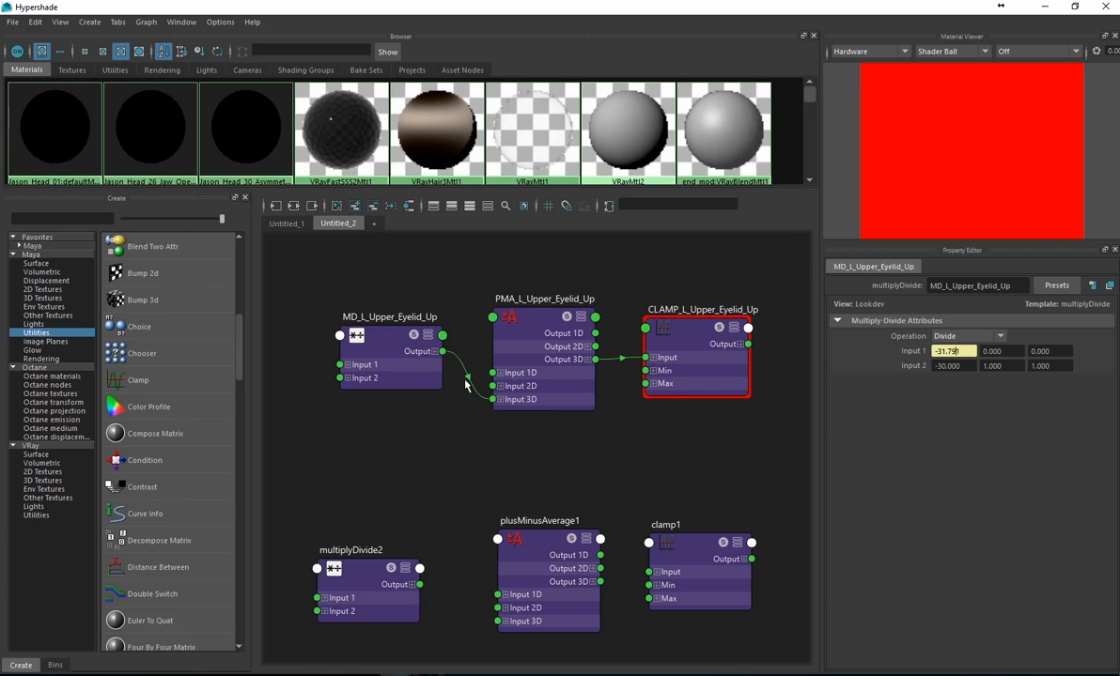
- Inspect the Sum operation and Input 3D values of PMA_L_Upper_Eyelid_Up, comparing them with the Divide inputs of MD_L_Upper_Eyelid_Up
{"action": "left_click", "coordinate": [522, 383]}
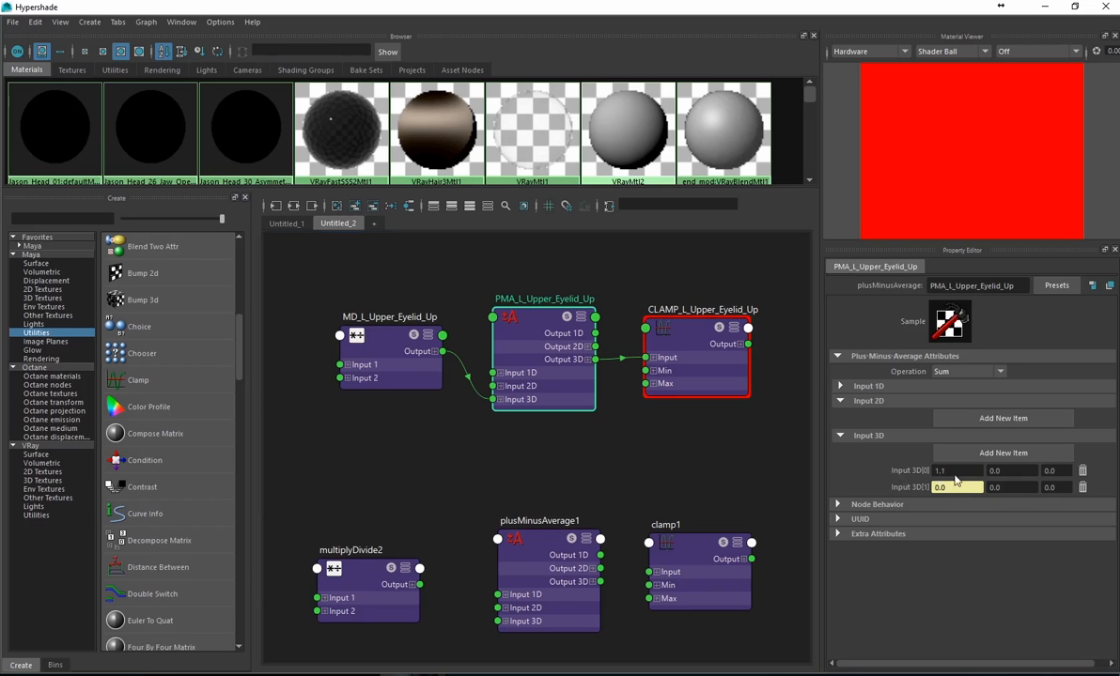
{"action": "left_click", "coordinate": [919, 479]}
{"action": "left_click", "coordinate": [432, 358]}
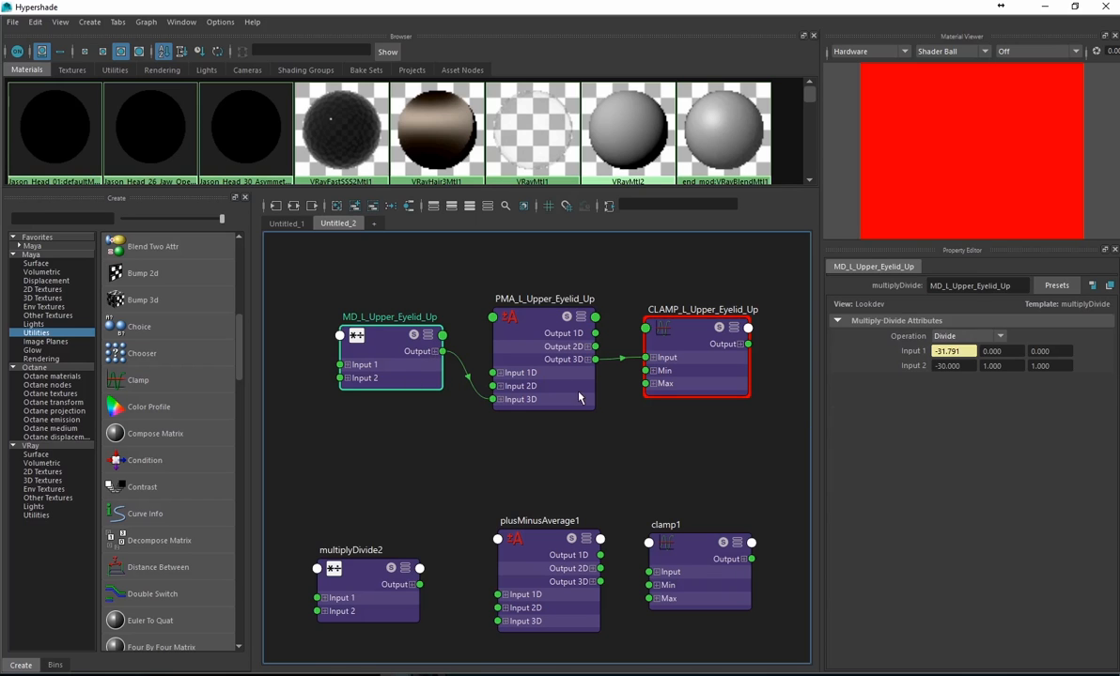
{"action": "left_click", "coordinate": [541, 371]}
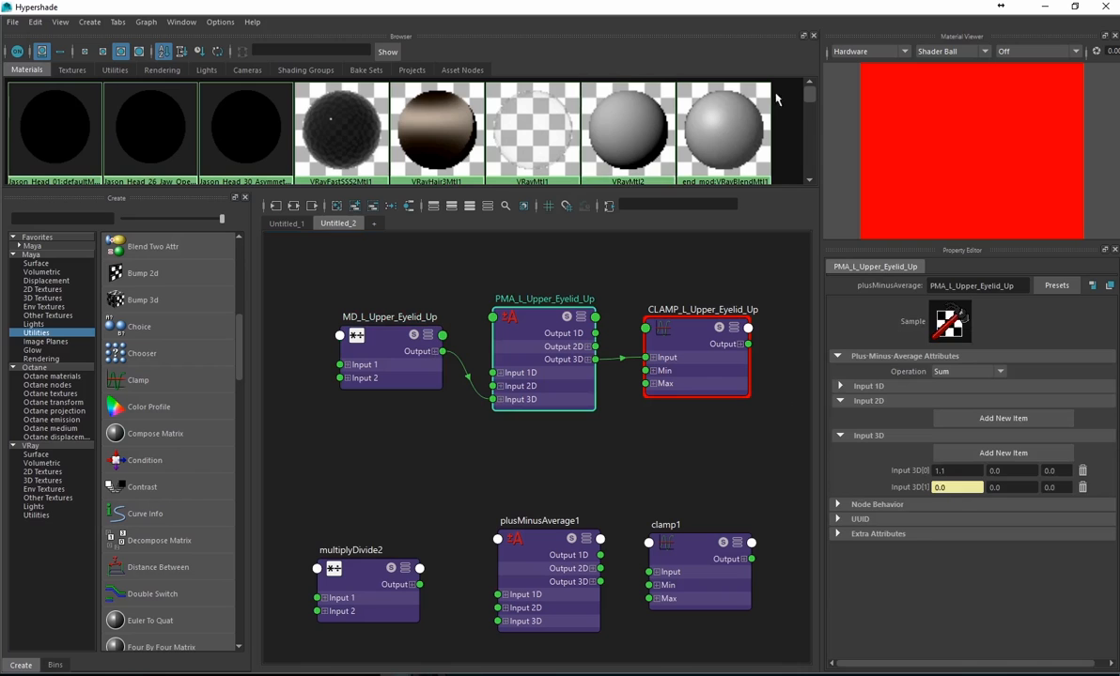
{"action": "left_click", "coordinate": [406, 356]}
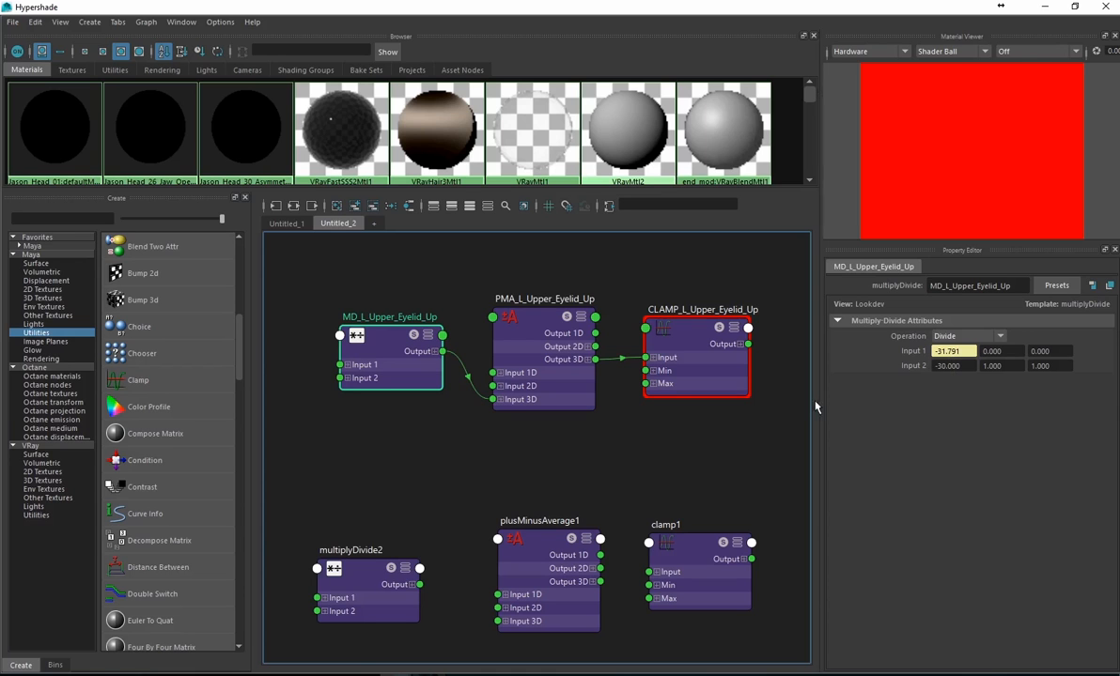
{"action": "left_click", "coordinate": [566, 395]}
{"action": "double_click", "coordinate": [950, 489]}
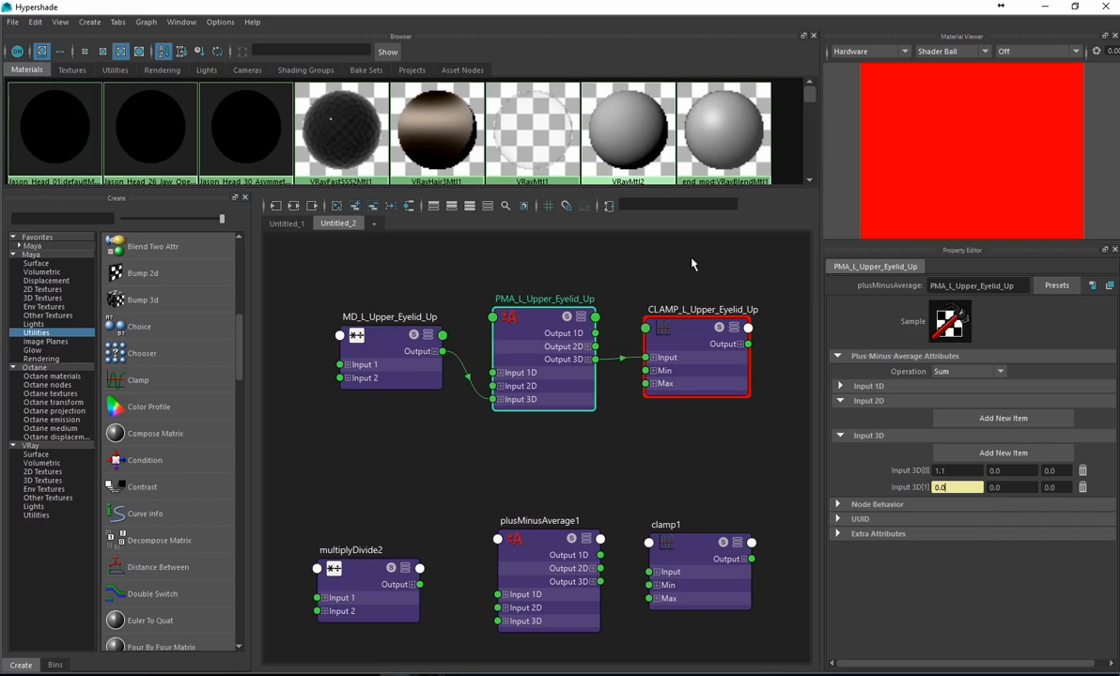
- Move Hypershade aside, select L_Eye_CTRL in the viewport and pick its Left Upper Eyelid Up channel
{"action": "left_click_drag", "start_coordinate": [512, 10], "coordinate": [1118, 180]}
{"action": "middle_click_drag", "start_coordinate": [368, 215], "coordinate": [500, 274], "text": "alt"}
{"action": "right_click_drag", "start_coordinate": [500, 275], "coordinate": [425, 264], "text": "alt"}
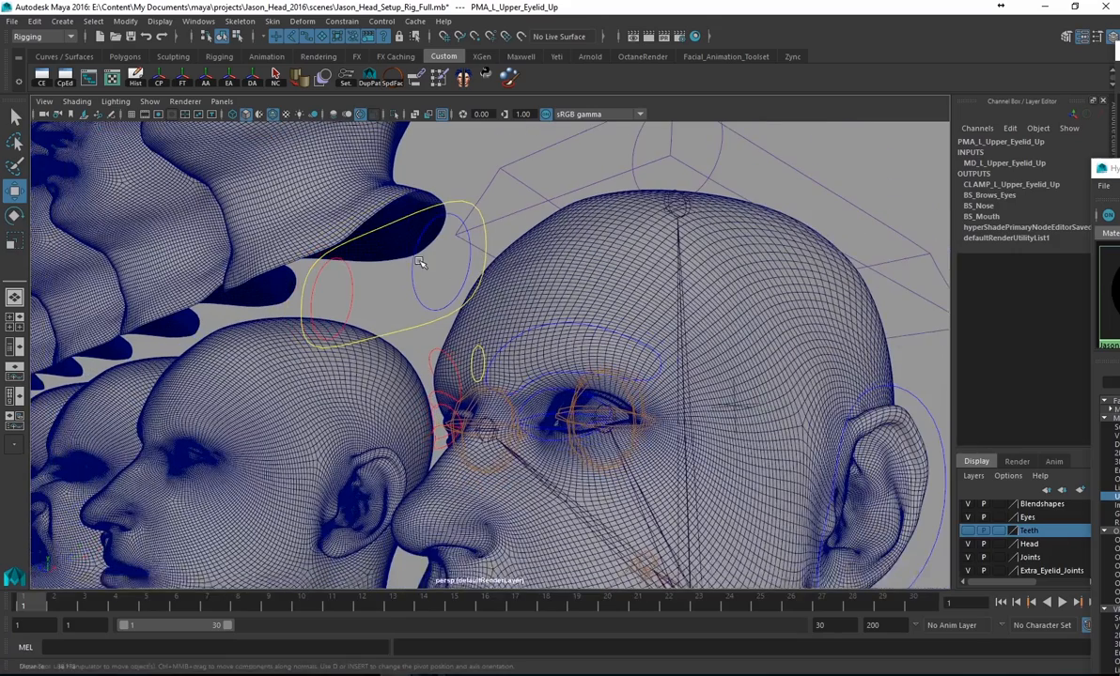
{"action": "left_click", "coordinate": [416, 266]}
{"action": "left_click_drag", "start_coordinate": [1112, 169], "coordinate": [1119, 169]}
{"action": "middle_click_drag", "start_coordinate": [623, 303], "coordinate": [571, 310], "text": "alt"}
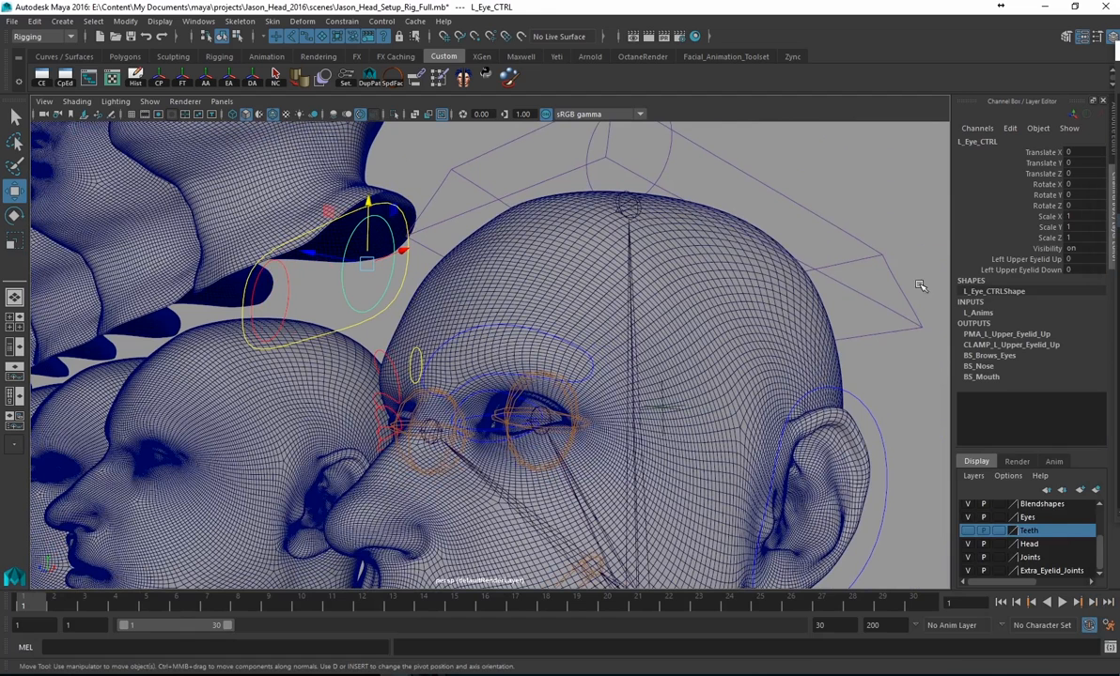
{"action": "left_click", "coordinate": [1021, 260]}
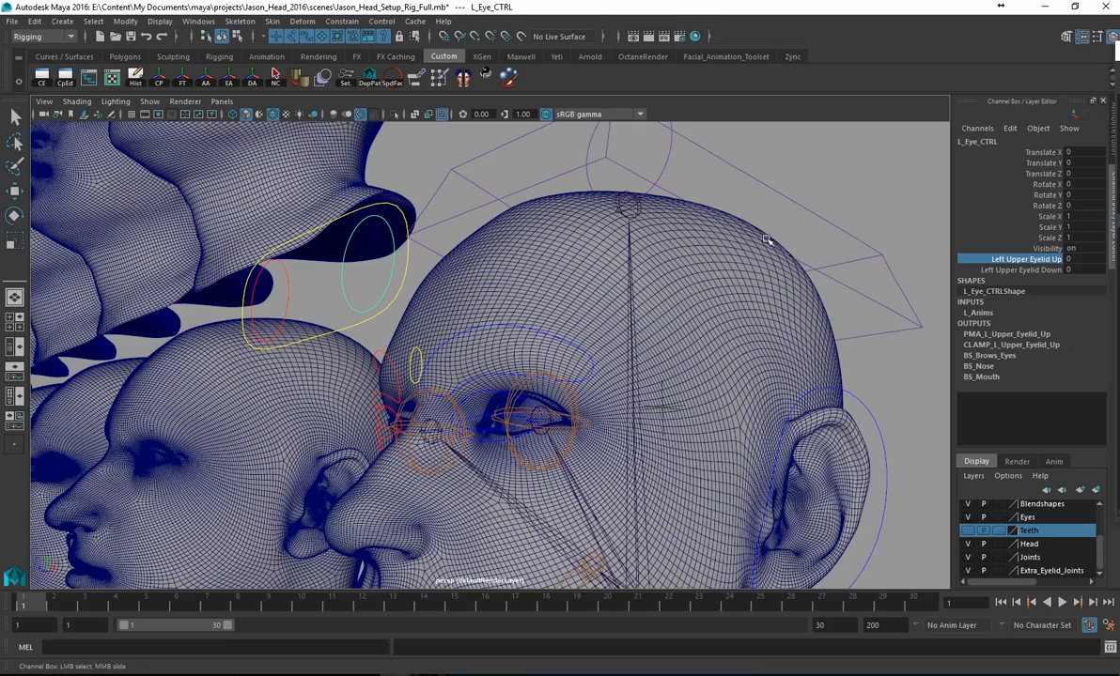
- Lower the Left Upper Eyelid Up channel of L_Eye_CTRL to -0.6 while framing the left eye closely
{"action": "left_click_drag", "start_coordinate": [740, 241], "coordinate": [730, 240], "text": "alt"}
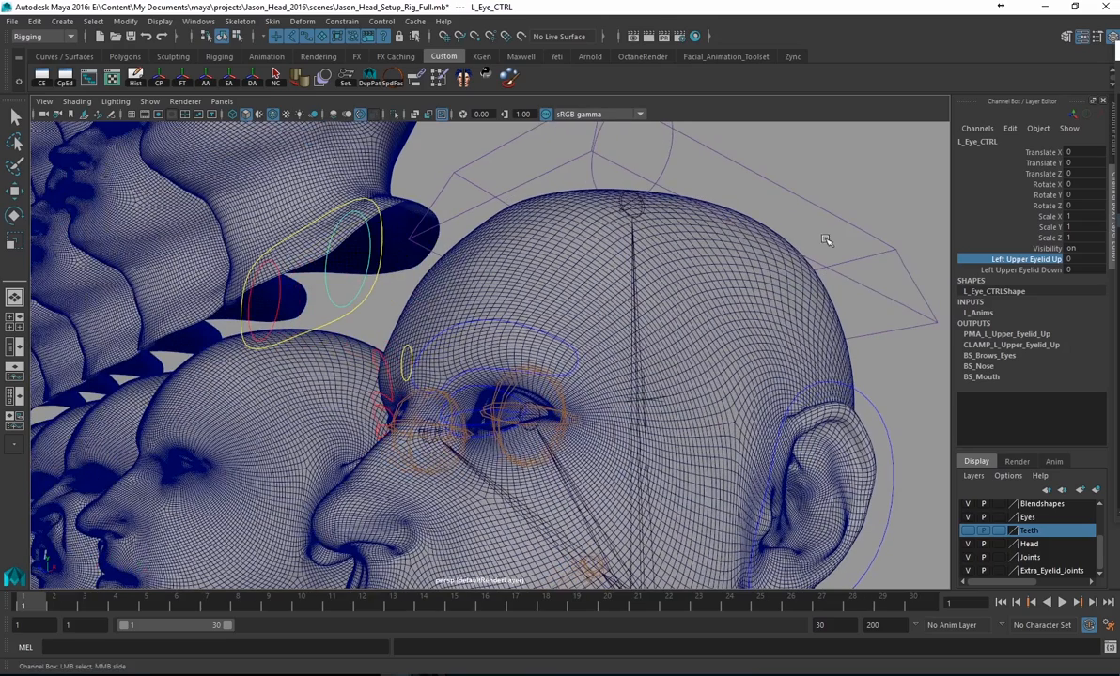
{"action": "middle_click_drag", "start_coordinate": [768, 192], "coordinate": [803, 247]}
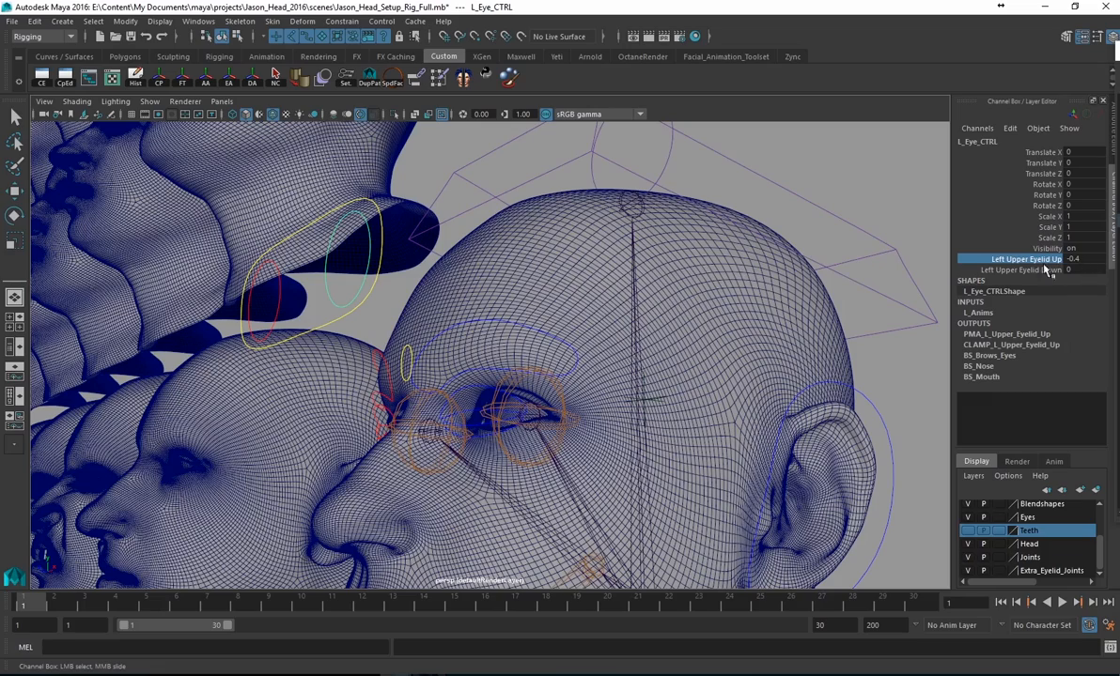
{"action": "left_click_drag", "start_coordinate": [430, 335], "coordinate": [427, 387], "text": "alt"}
{"action": "right_click_drag", "start_coordinate": [427, 387], "coordinate": [554, 413], "text": "alt"}
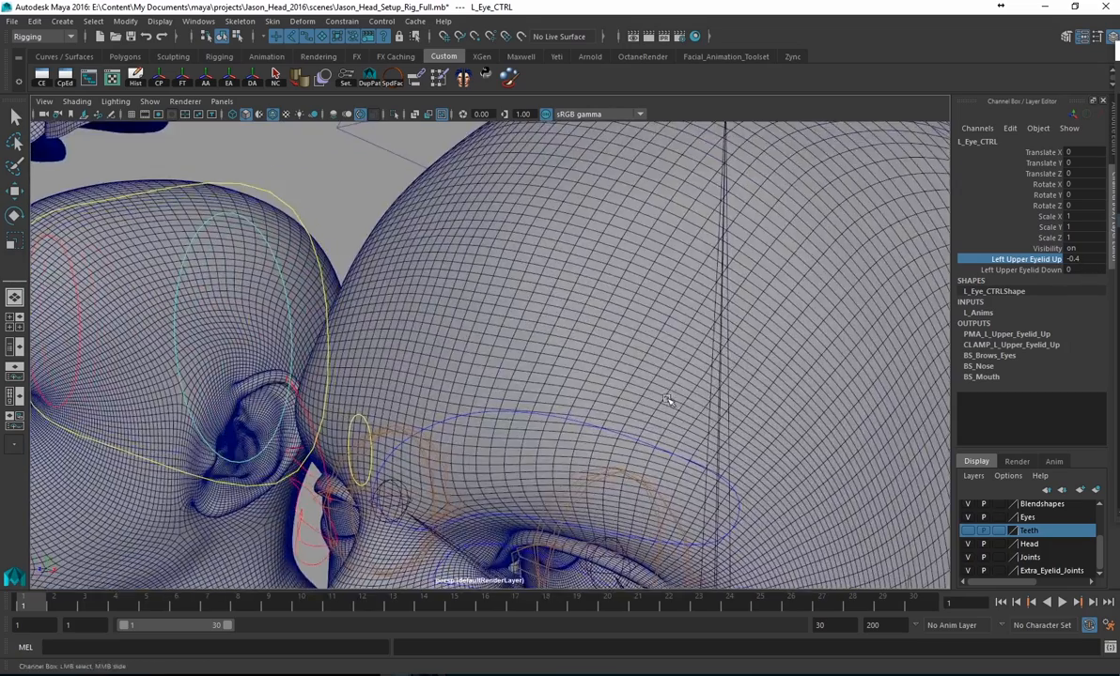
{"action": "middle_click_drag", "start_coordinate": [555, 413], "coordinate": [564, 192], "text": "alt"}
{"action": "left_click_drag", "start_coordinate": [564, 193], "coordinate": [649, 205], "text": "alt"}
{"action": "middle_click_drag", "start_coordinate": [649, 205], "coordinate": [604, 202]}
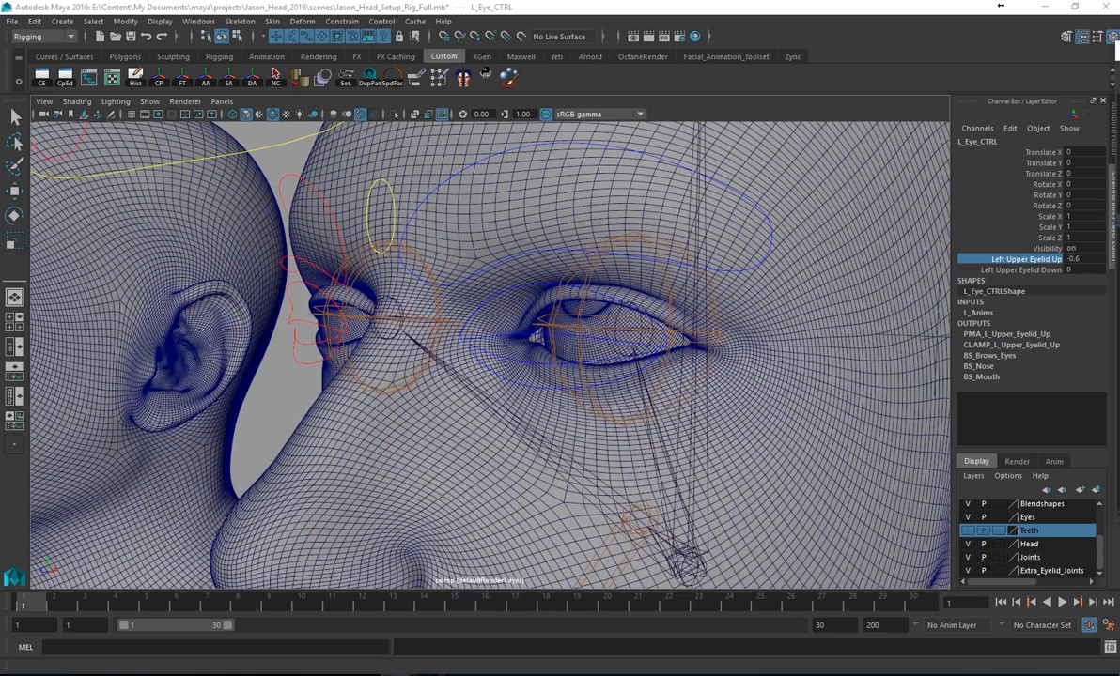
- Bring Hypershade back and compare Input 3D[1] of PMA_L_Upper_Eyelid_Up with the first Input 1 and Input 2 values of MD_L_Upper_Eyelid_Up
{"action": "left_click_drag", "start_coordinate": [1119, 151], "coordinate": [153, 35]}
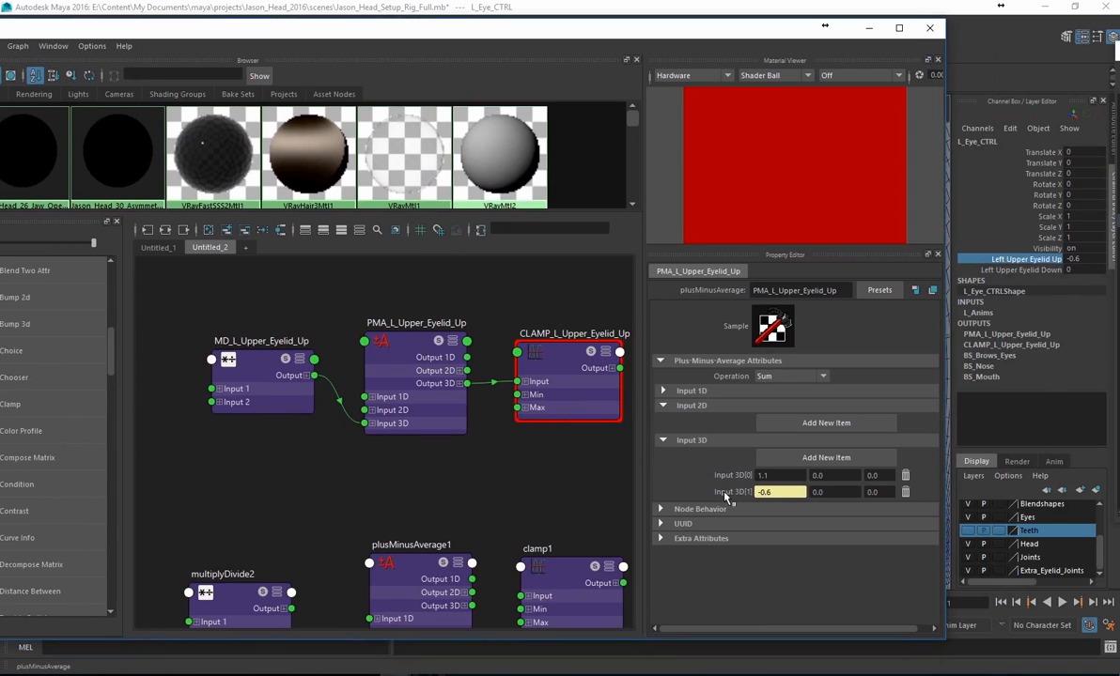
{"action": "left_click", "coordinate": [786, 491]}
{"action": "left_click", "coordinate": [251, 391]}
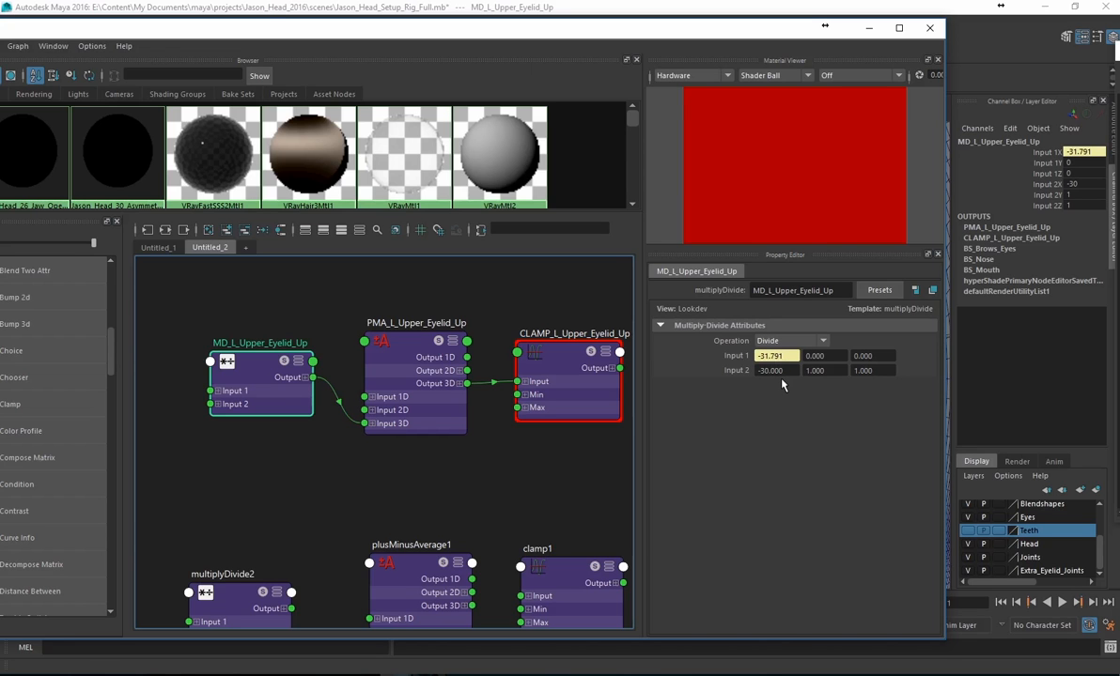
{"action": "left_click", "coordinate": [392, 350]}
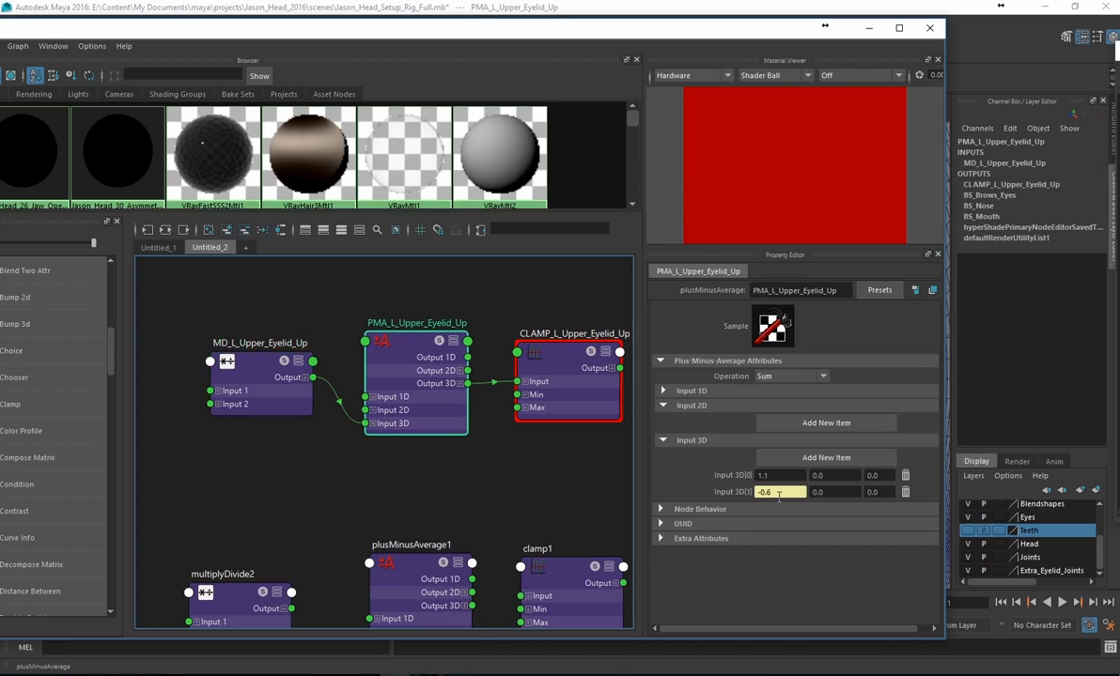
- Reselect L_Eye_CTRL in the viewport and compare its Left Upper Eyelid Up channel with Input 3D[1] of PMA_L_Upper_Eyelid_Up in Hypershade
{"action": "left_click_drag", "start_coordinate": [588, 27], "coordinate": [682, 447]}
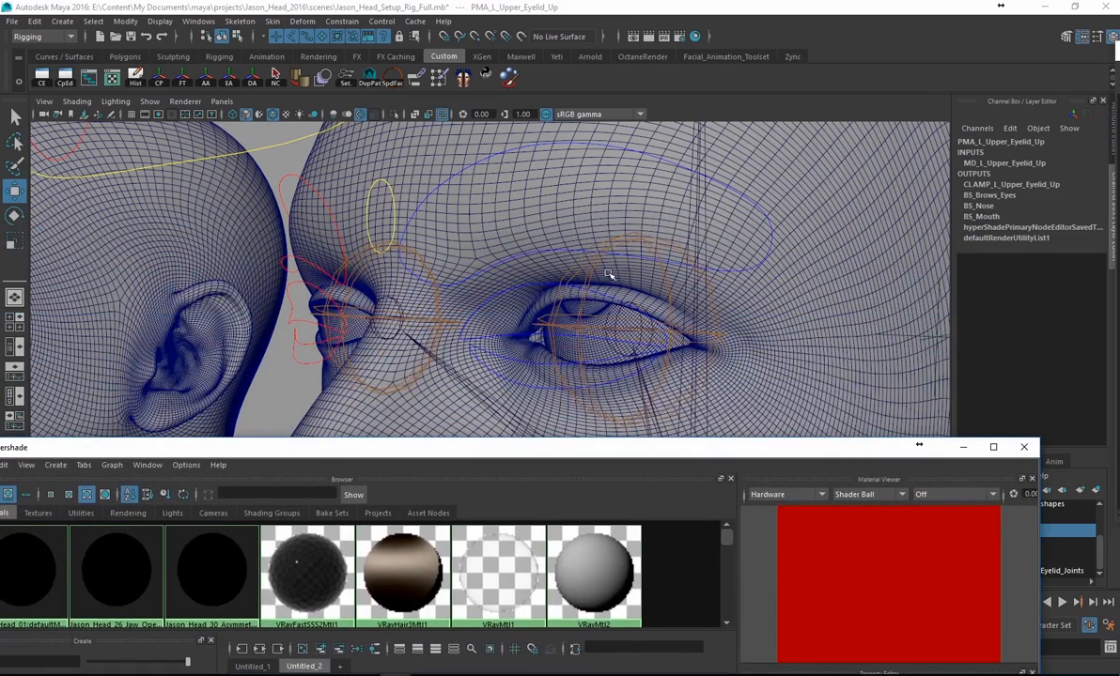
{"action": "left_click_drag", "start_coordinate": [550, 267], "coordinate": [366, 194], "text": "alt"}
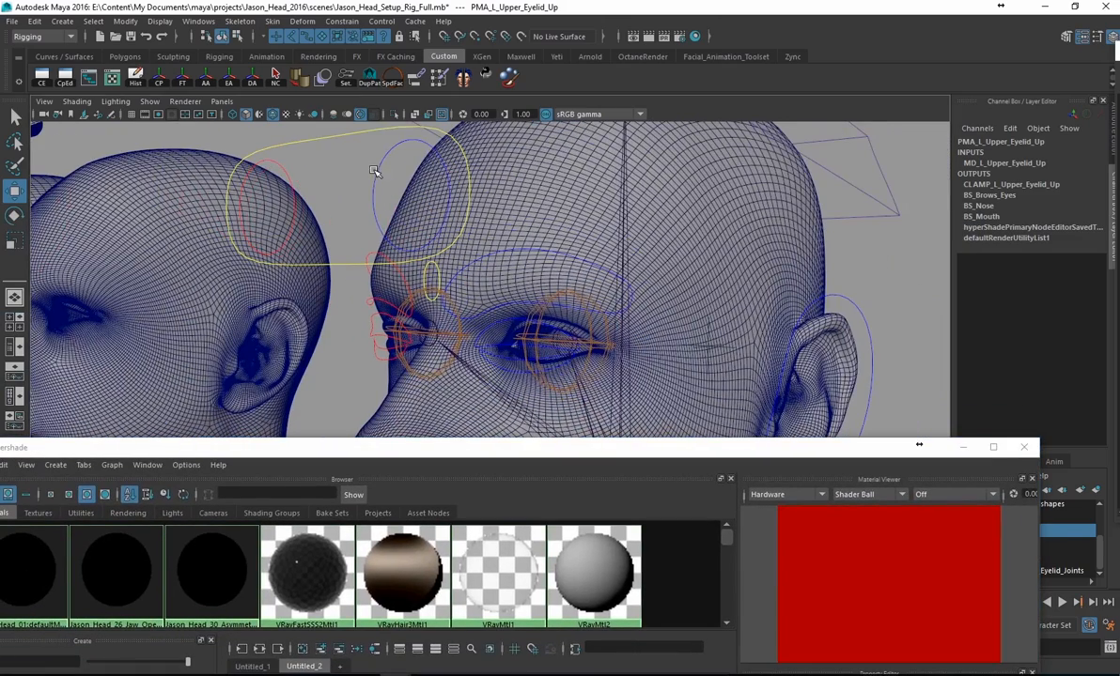
{"action": "left_click", "coordinate": [372, 167]}
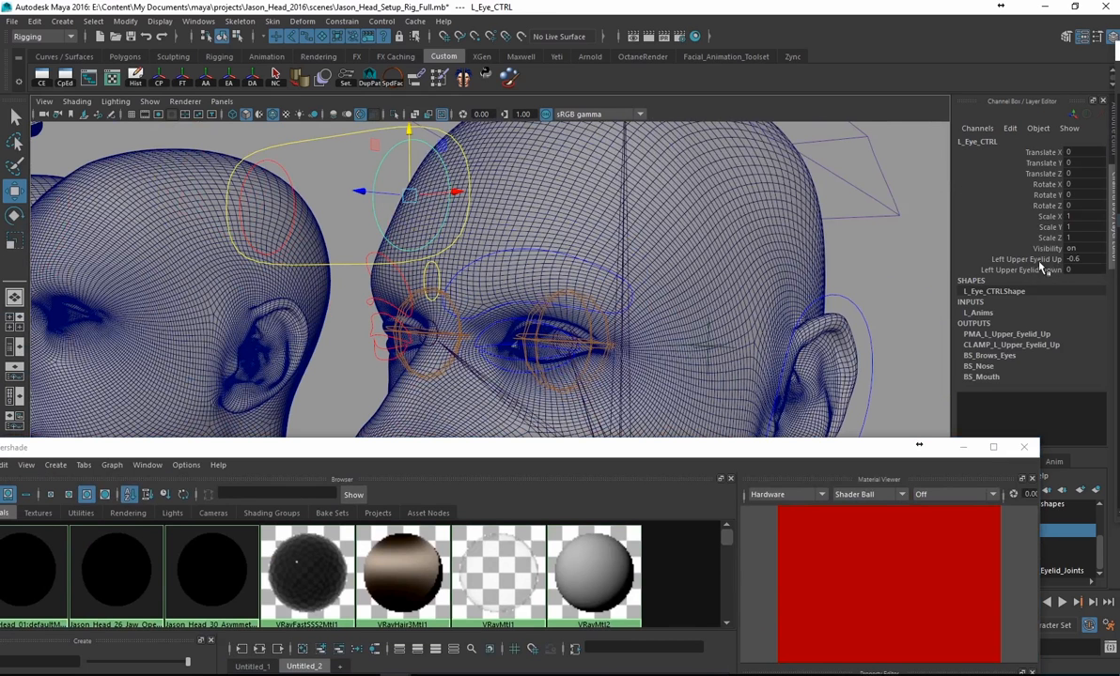
{"action": "left_click_drag", "start_coordinate": [839, 451], "coordinate": [788, 113]}
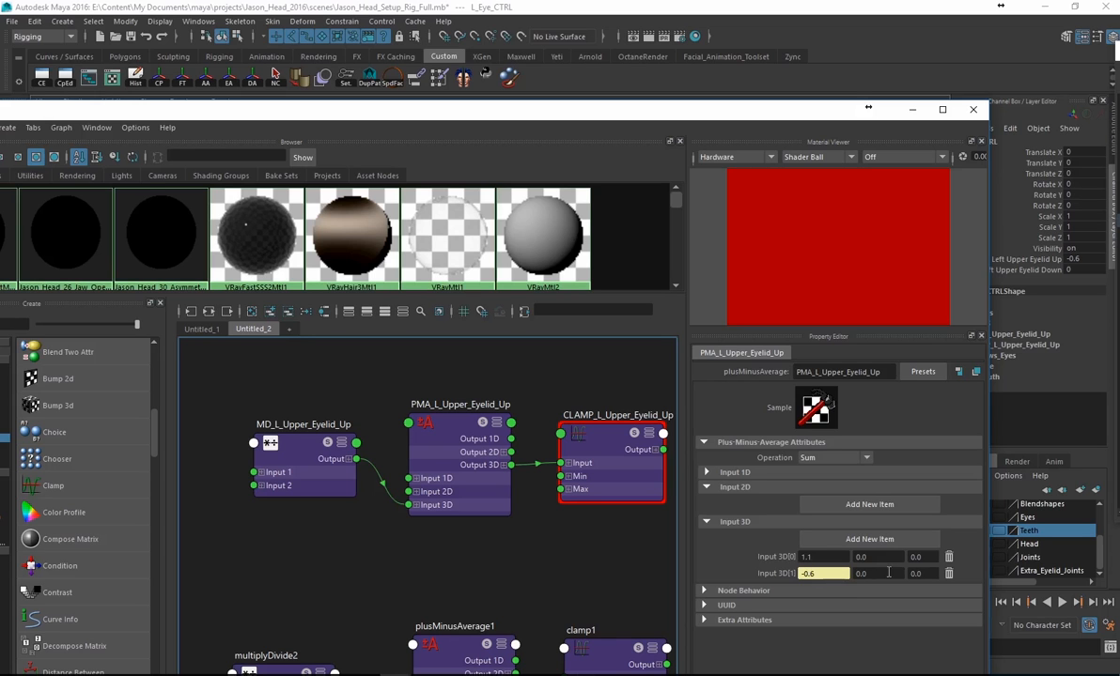
- Inspect the Min, Max and Input values of CLAMP_L_Upper_Eyelid_Up against the Input 3D values of PMA_L_Upper_Eyelid_Up
{"action": "middle_click_drag", "start_coordinate": [645, 548], "coordinate": [533, 511], "text": "alt"}
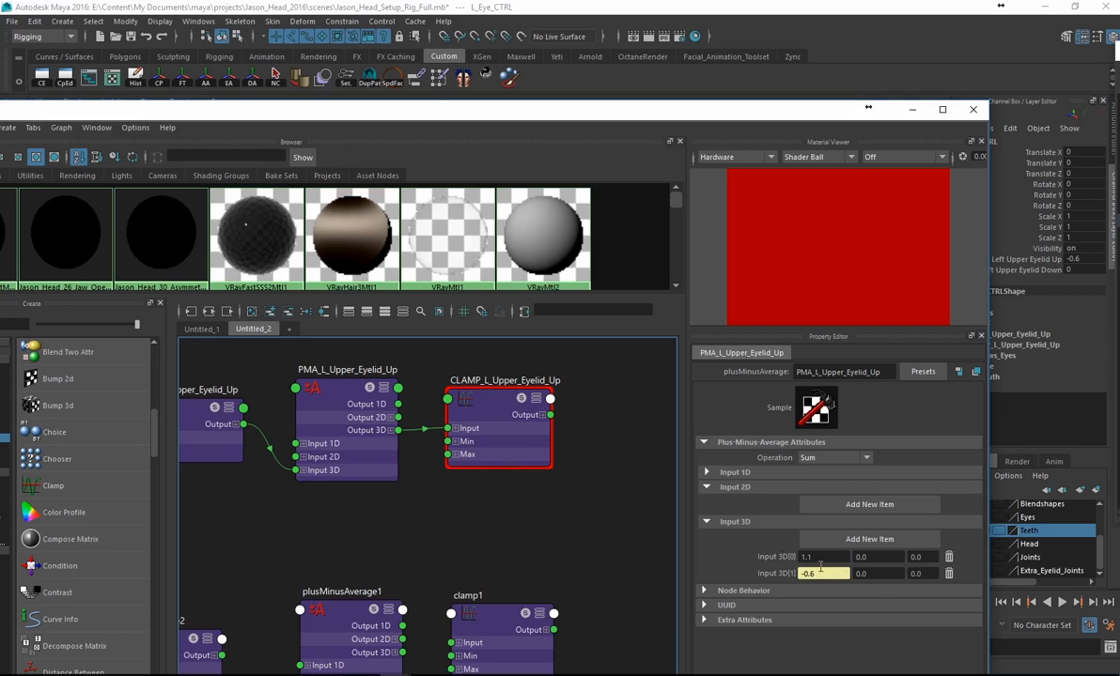
{"action": "left_click", "coordinate": [501, 435]}
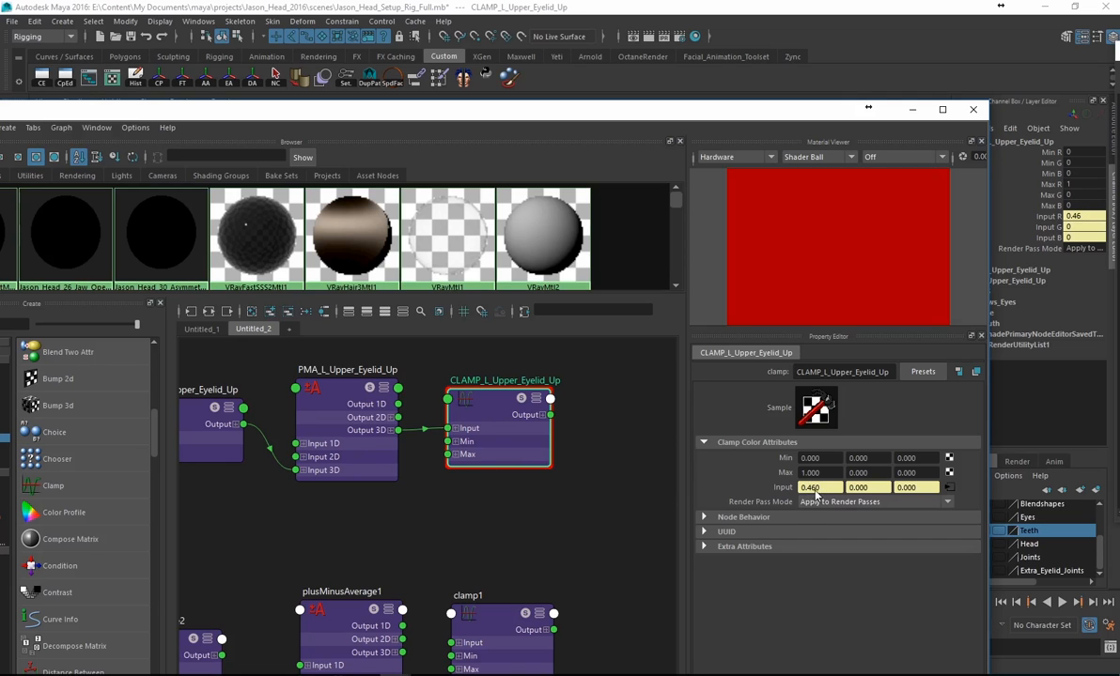
{"action": "left_click", "coordinate": [371, 461]}
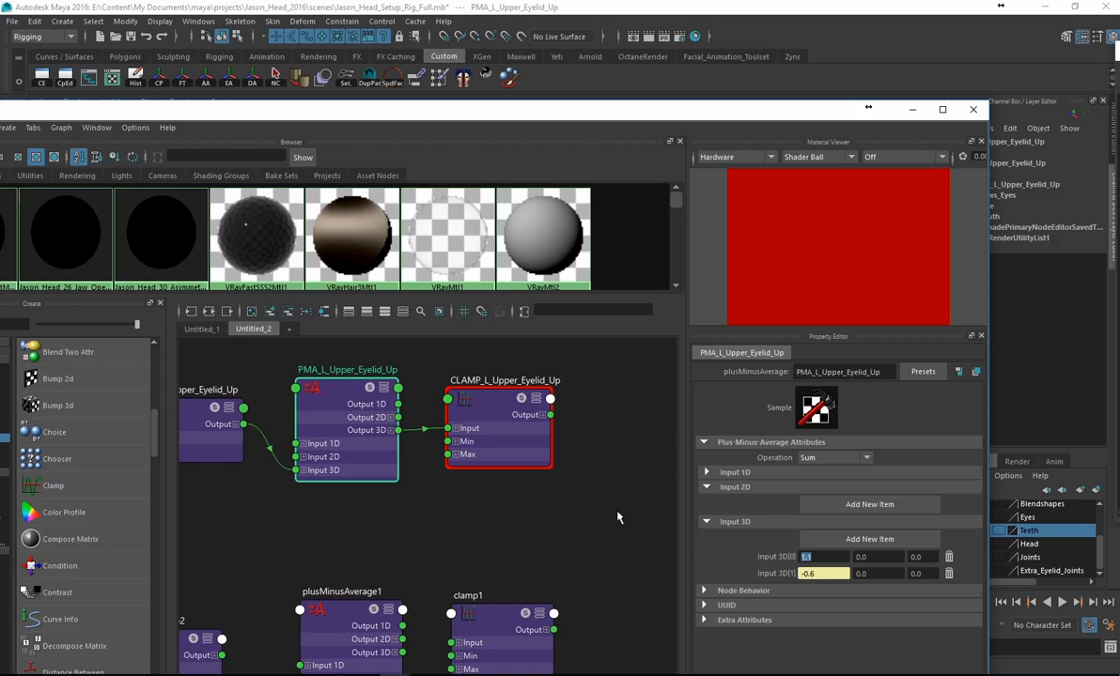
{"action": "left_click", "coordinate": [505, 434]}
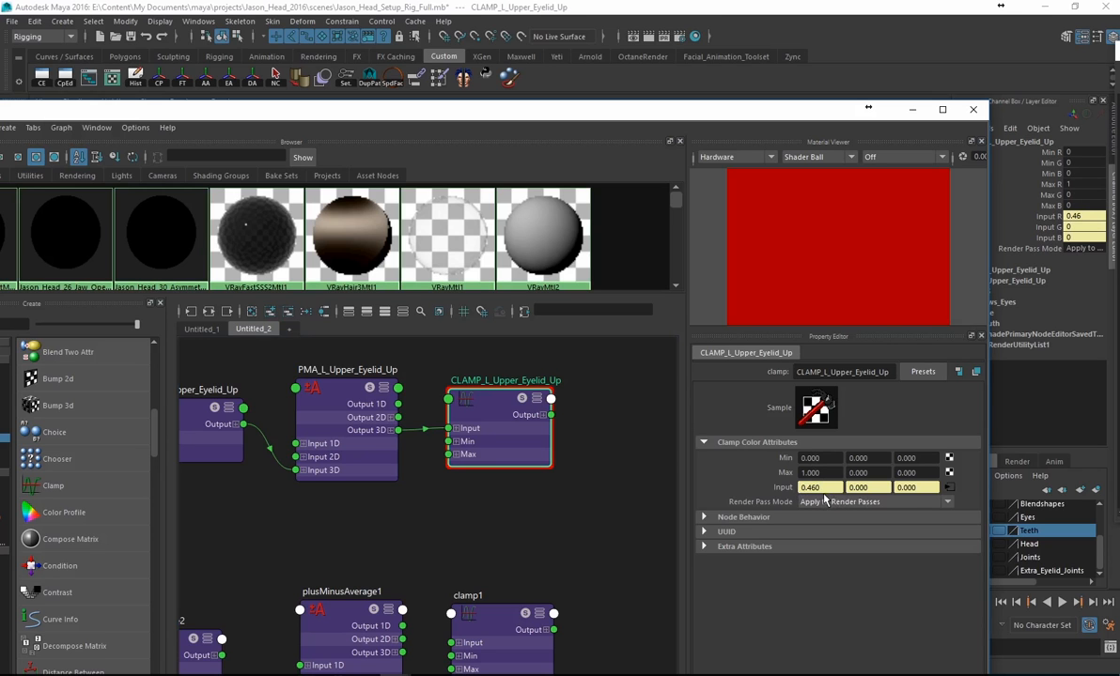
{"action": "left_click_drag", "start_coordinate": [824, 488], "coordinate": [796, 490]}
- Move Hypershade clear of the viewport, select Eyes_Global_CTRL and raise it slightly further along Y
{"action": "left_click_drag", "start_coordinate": [474, 115], "coordinate": [601, 470]}
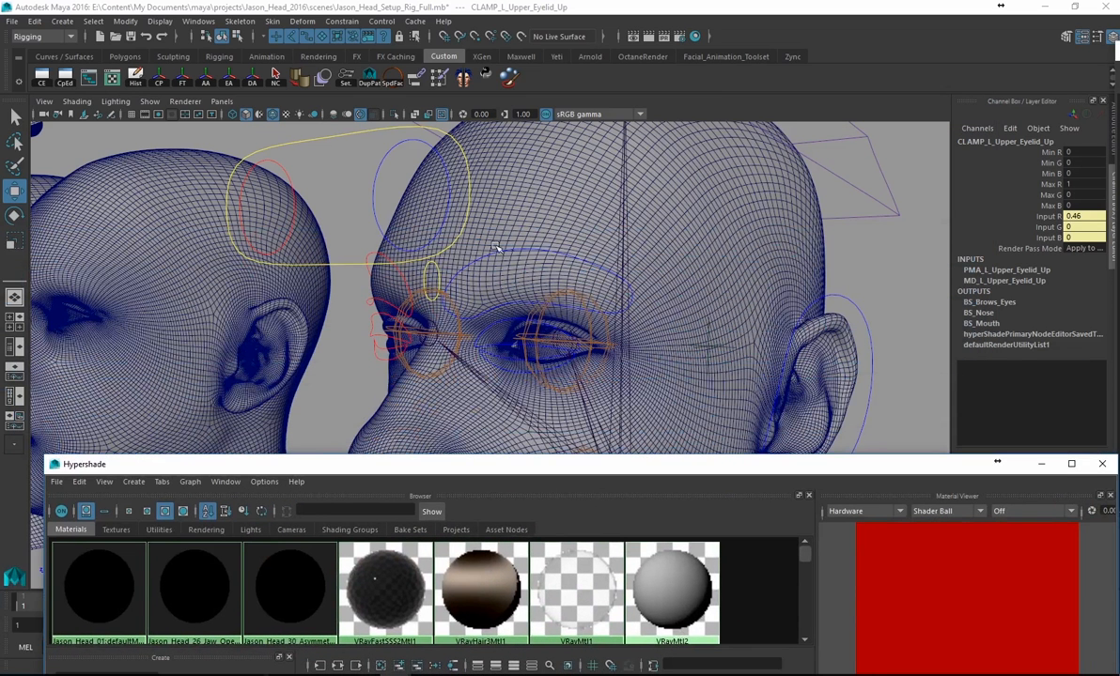
{"action": "left_click", "coordinate": [396, 153]}
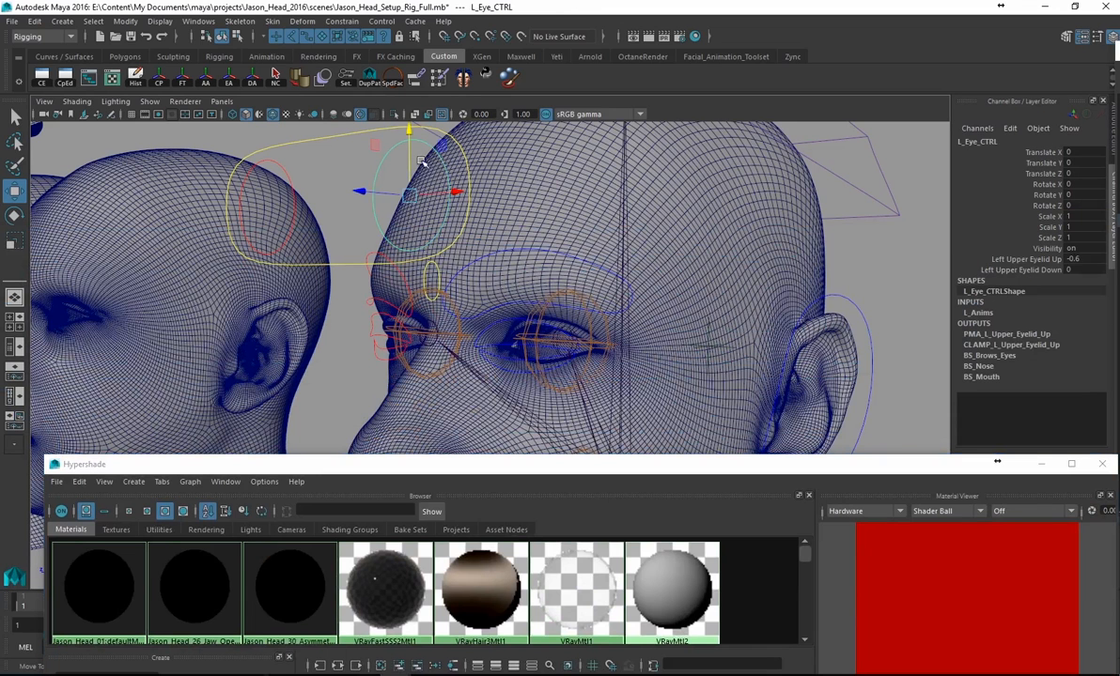
{"action": "left_click", "coordinate": [328, 139]}
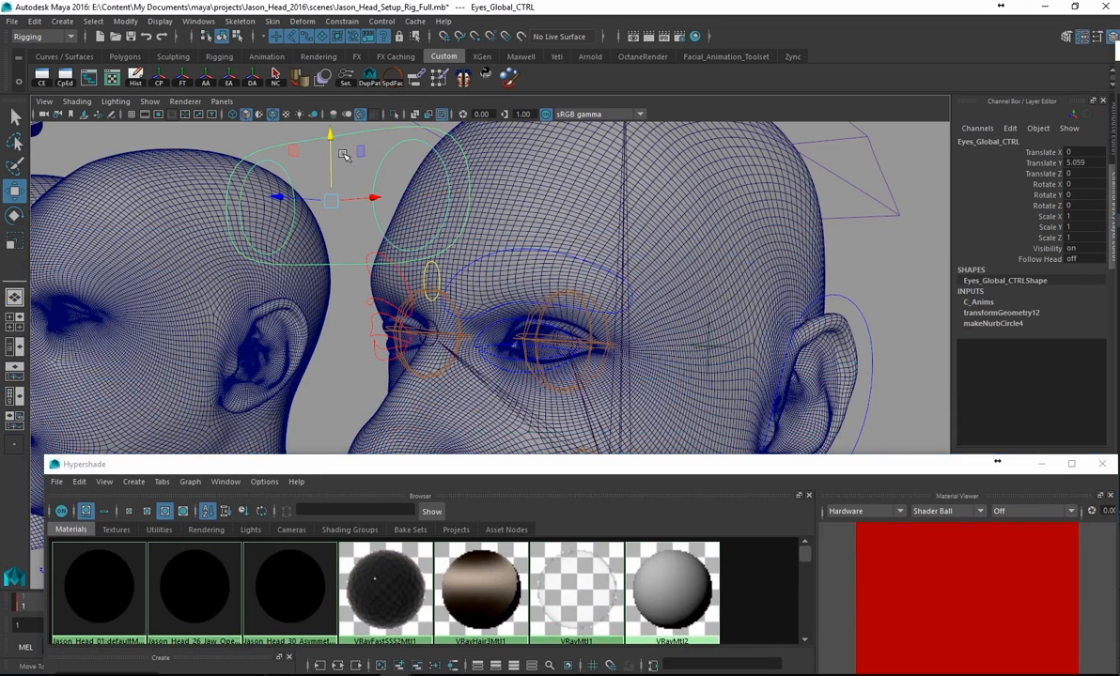
- Select L_Eye_CTRL and set its Left Upper Eyelid Up channel to 2, framing the left eye closely
{"action": "left_click", "coordinate": [384, 152]}
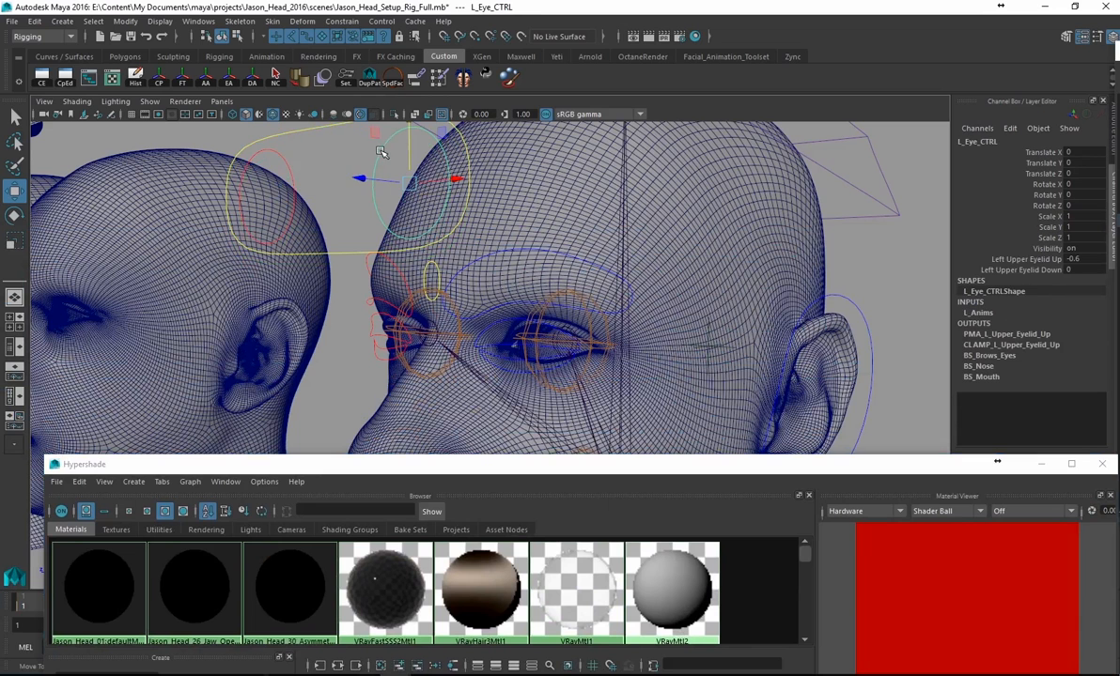
{"action": "left_click", "coordinate": [1026, 258]}
{"action": "middle_click_drag", "start_coordinate": [810, 239], "coordinate": [873, 261]}
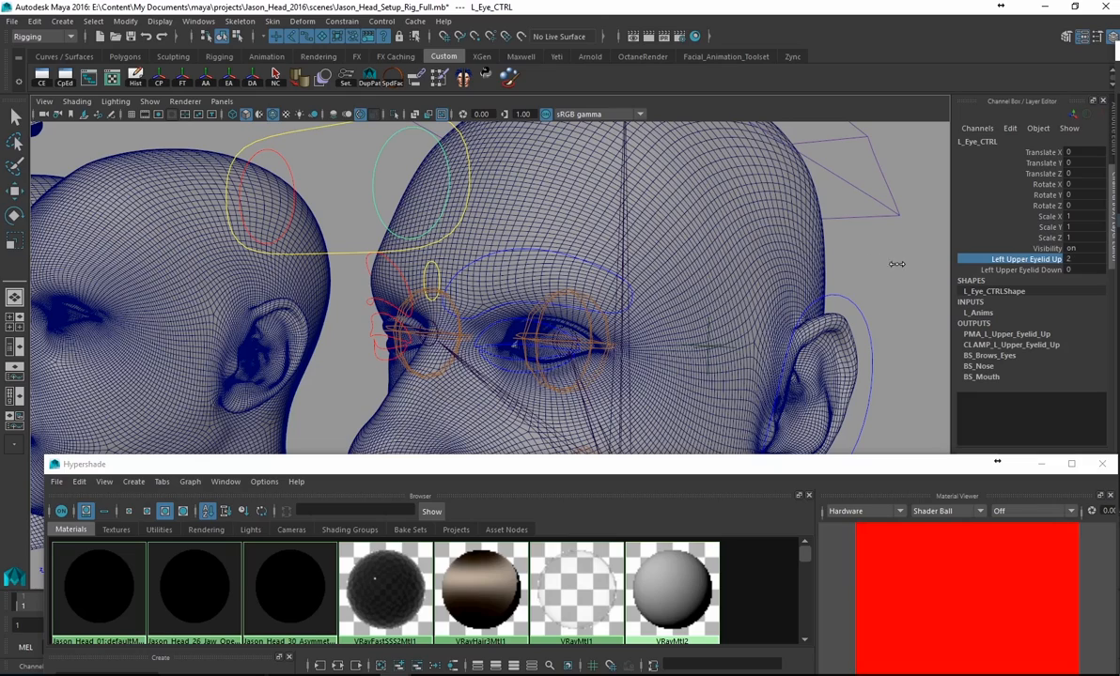
{"action": "left_click_drag", "start_coordinate": [542, 314], "coordinate": [677, 310], "text": "alt"}
{"action": "right_click_drag", "start_coordinate": [677, 310], "coordinate": [813, 268], "text": "alt"}
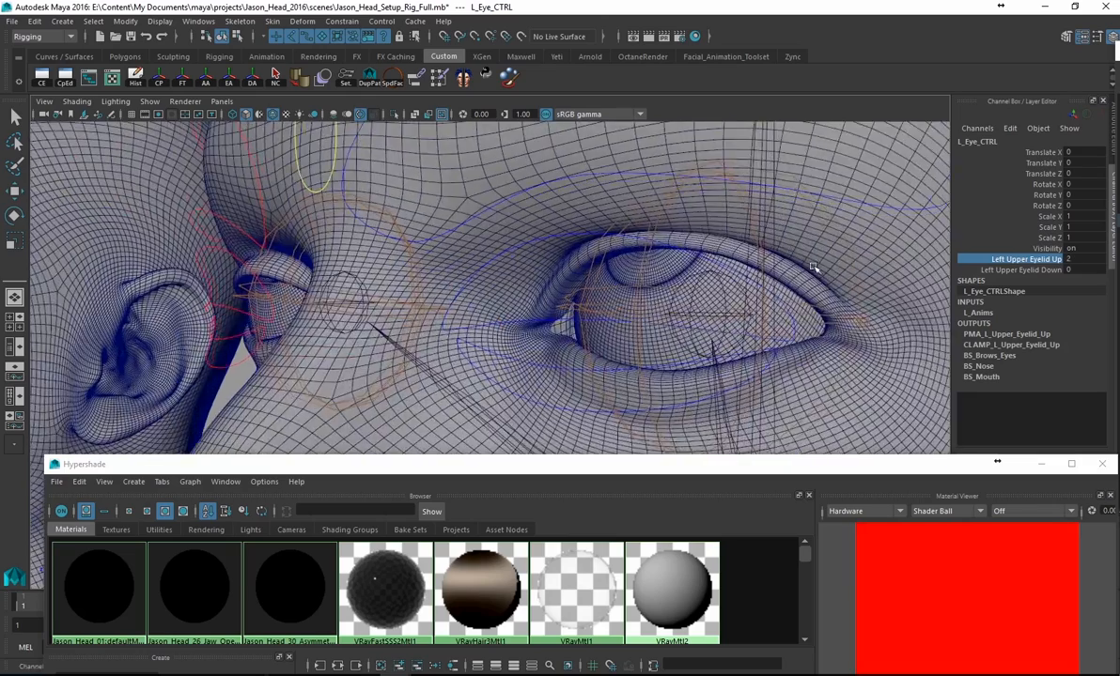
{"action": "left_click_drag", "start_coordinate": [902, 255], "coordinate": [856, 244], "text": "alt"}
{"action": "middle_click_drag", "start_coordinate": [800, 224], "coordinate": [845, 263]}
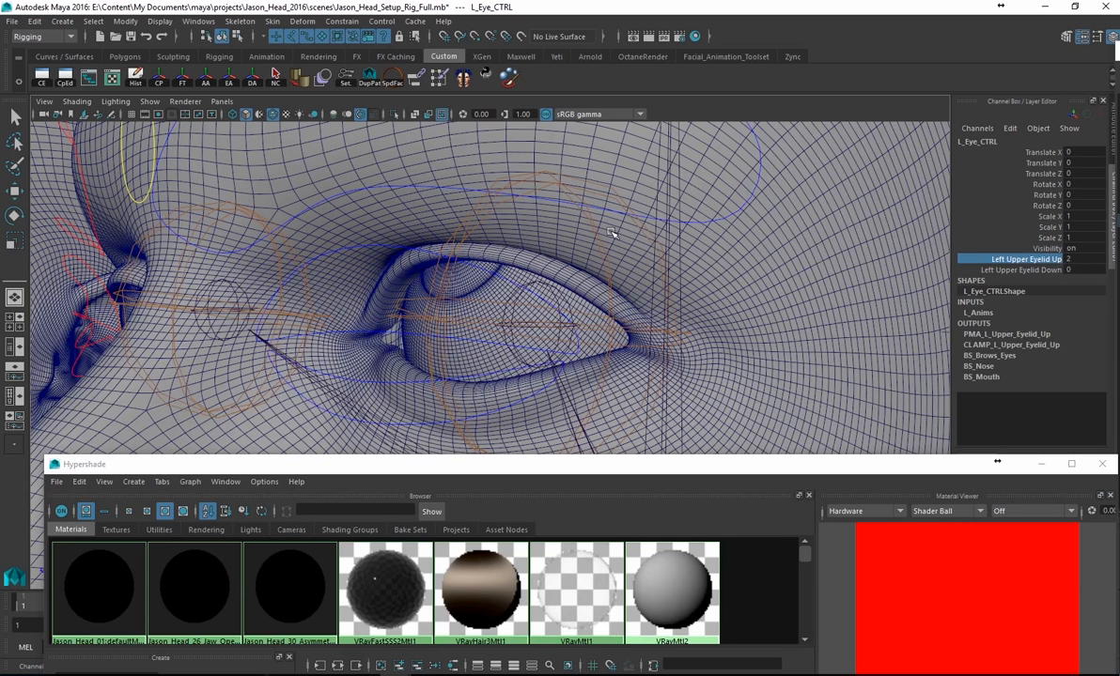
- Bring Hypershade back and trace the driven values through CLAMP_L_Upper_Eyelid_Up, PMA_L_Upper_Eyelid_Up and MD_L_Upper_Eyelid_Up, focusing on Input 3D[1]
{"action": "left_click_drag", "start_coordinate": [548, 464], "coordinate": [497, 73]}
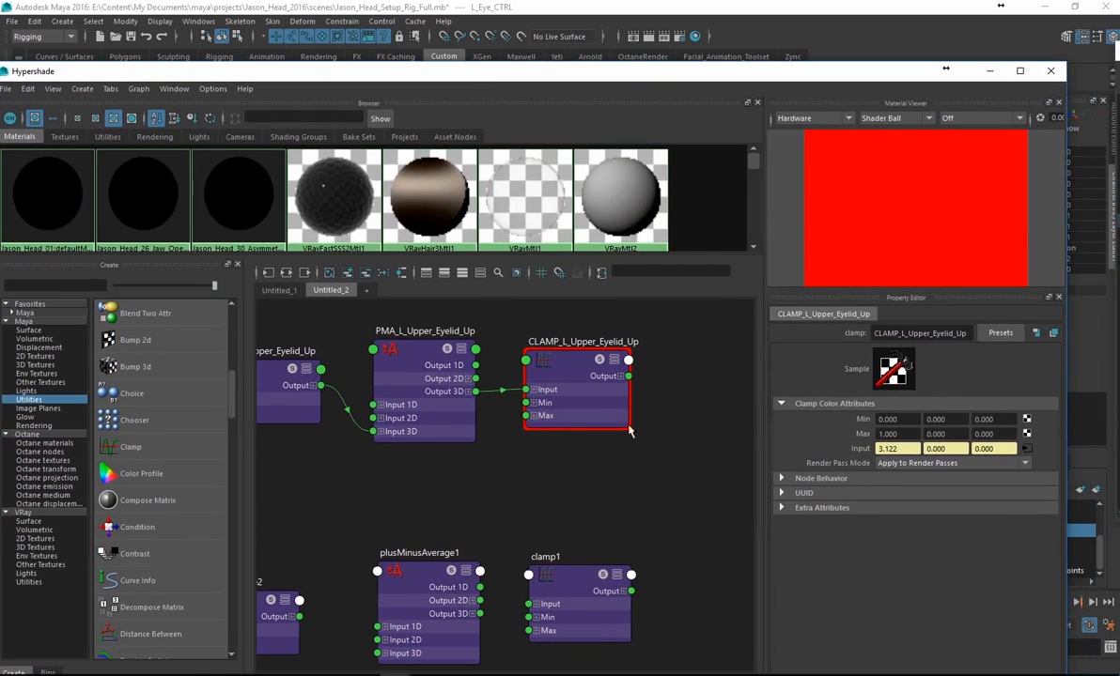
{"action": "left_click", "coordinate": [428, 378]}
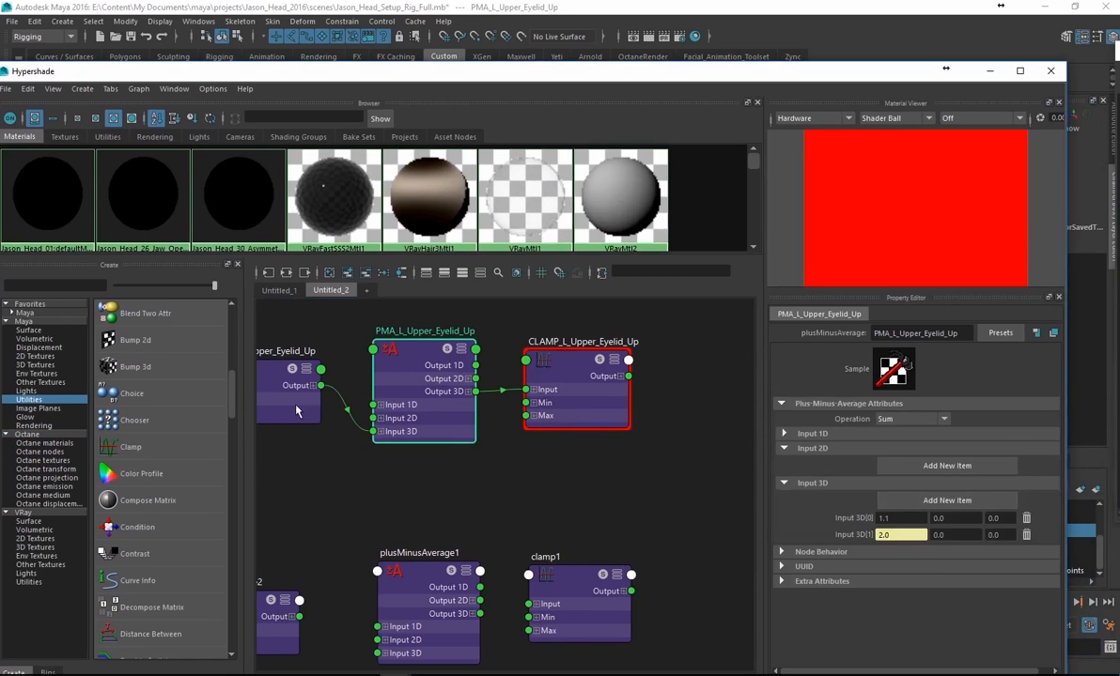
{"action": "left_click", "coordinate": [278, 385]}
{"action": "middle_click_drag", "start_coordinate": [384, 480], "coordinate": [477, 479], "text": "alt"}
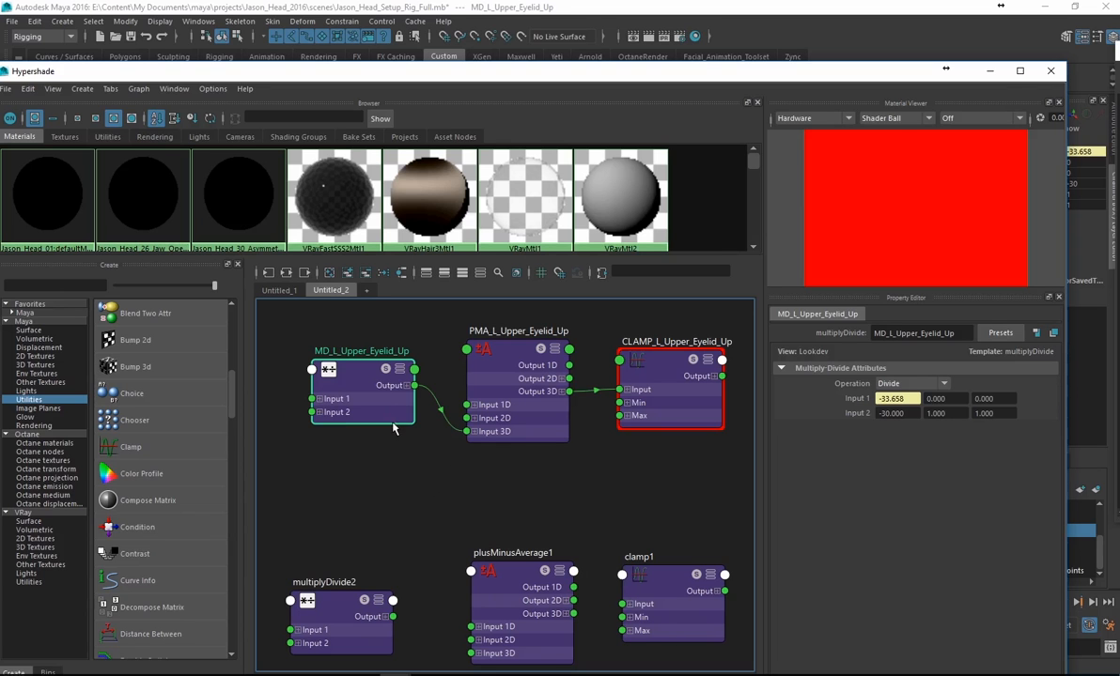
{"action": "left_click", "coordinate": [560, 428]}
{"action": "double_click", "coordinate": [897, 535]}
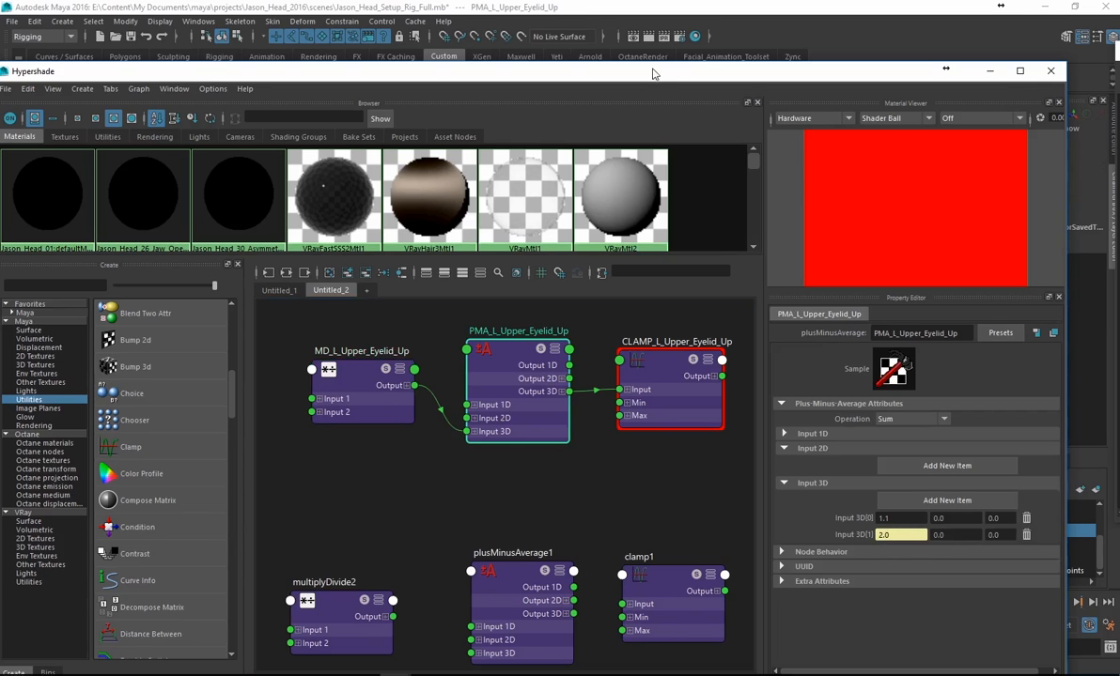
{"action": "left_click_drag", "start_coordinate": [612, 71], "coordinate": [640, 432]}
{"action": "left_click_drag", "start_coordinate": [507, 432], "coordinate": [485, 71]}
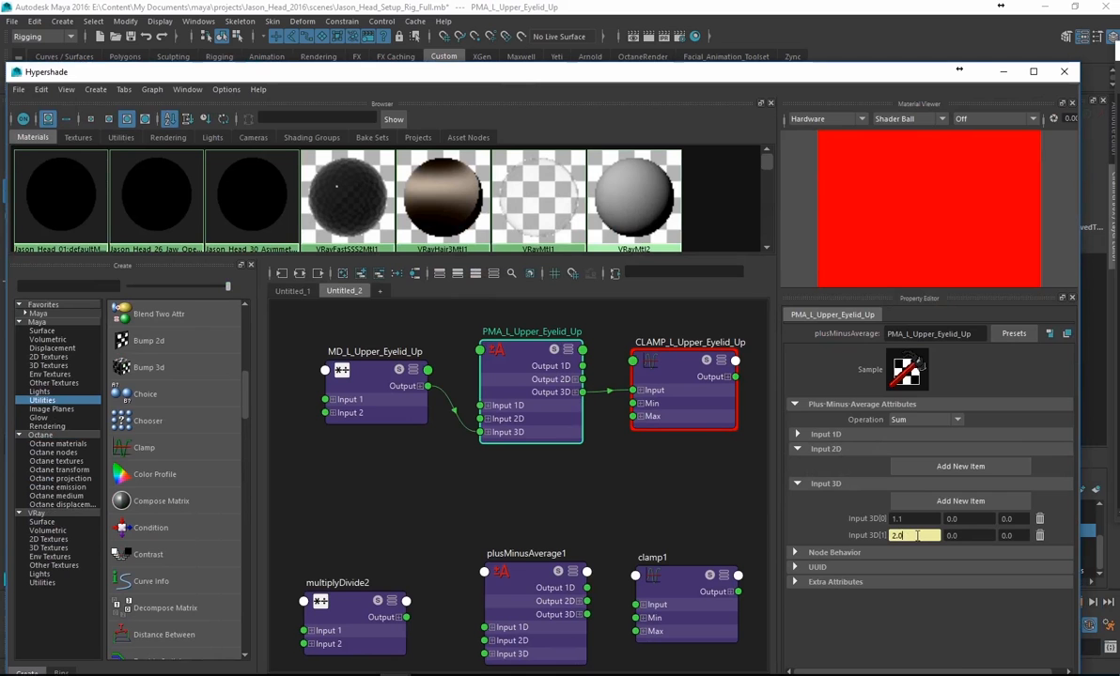
- Inspect the Min, Max and Input values of CLAMP_L_Upper_Eyelid_Up and expose empty graph space beside the node
{"action": "left_click", "coordinate": [734, 423]}
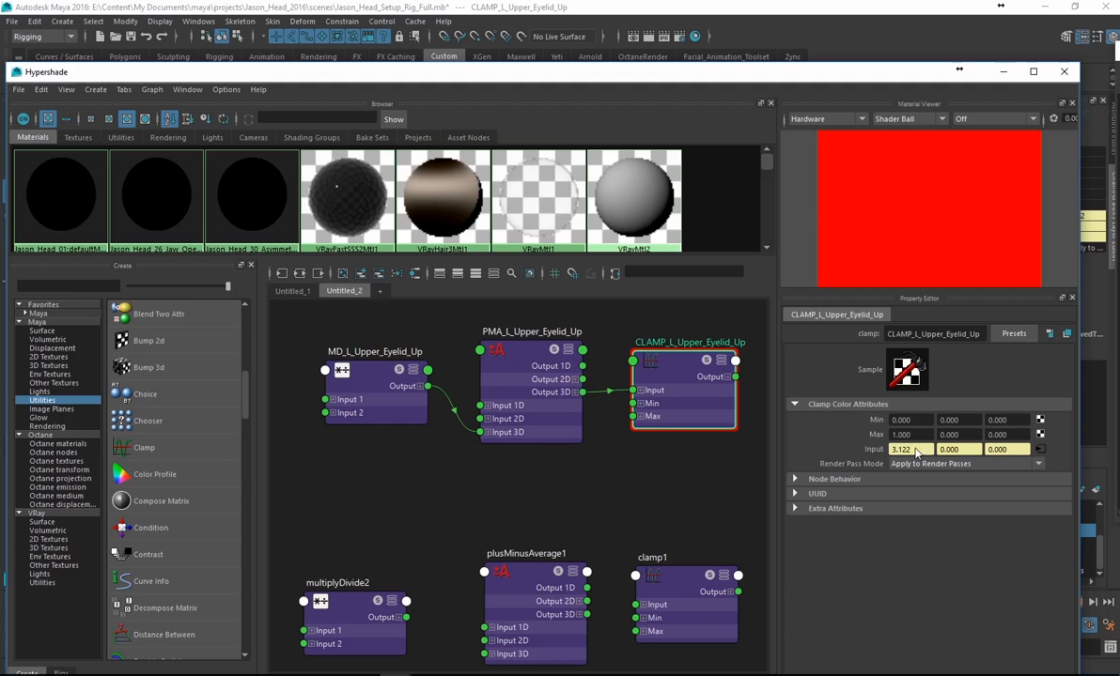
{"action": "middle_click_drag", "start_coordinate": [729, 482], "coordinate": [594, 481], "text": "alt"}
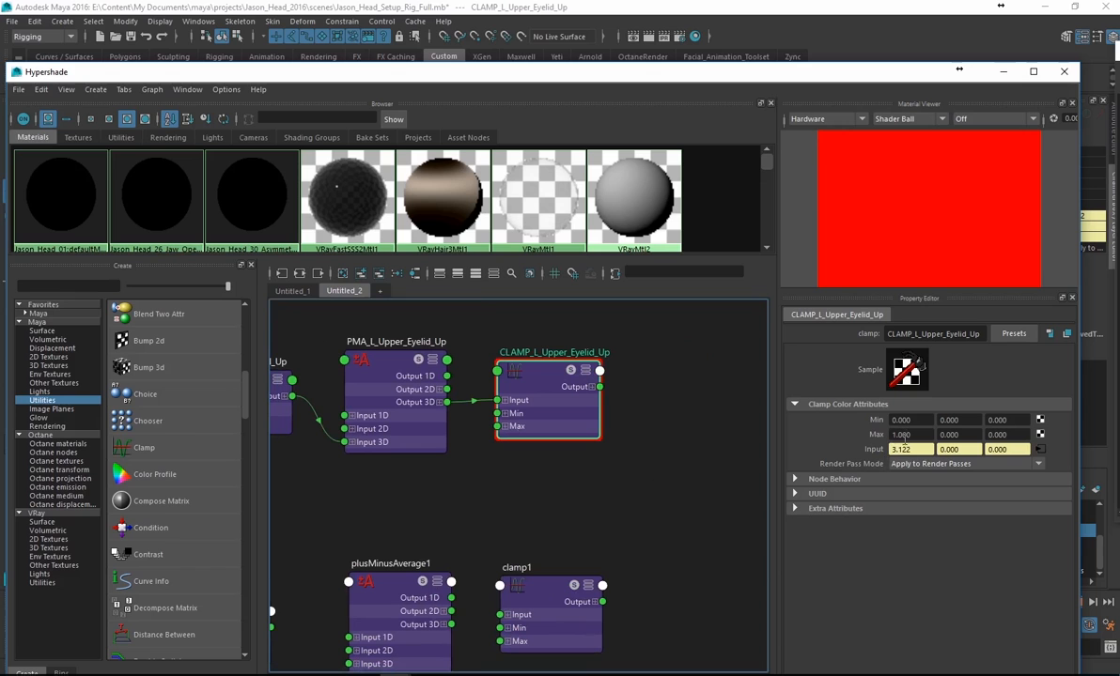
{"action": "middle_click_drag", "start_coordinate": [707, 499], "coordinate": [648, 505], "text": "alt"}
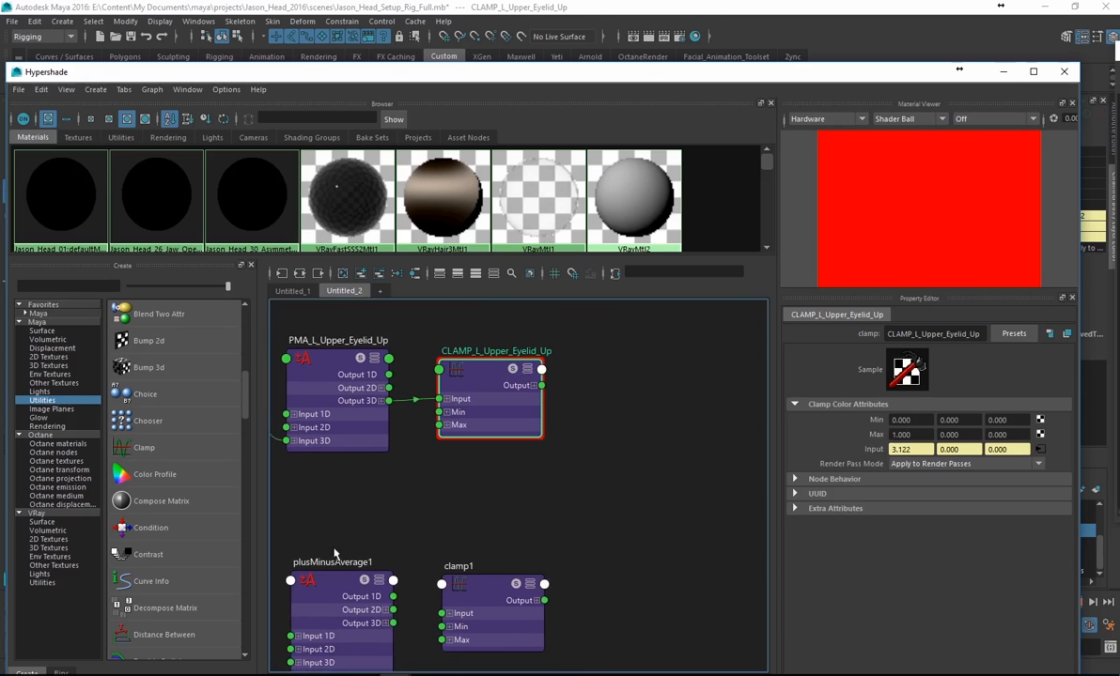
- Create a Multiply Divide node beside CLAMP_L_Upper_Eyelid_Up and connect the clamp's Output to its Input 1
{"action": "scroll", "coordinate": [169, 450], "scroll_direction": "down", "scroll_amount": 3}
{"action": "scroll", "coordinate": [160, 493], "scroll_direction": "down", "scroll_amount": 15}
{"action": "left_click_drag", "start_coordinate": [160, 481], "coordinate": [643, 384]}
{"action": "left_click", "coordinate": [480, 380]}
{"action": "left_click", "coordinate": [700, 402]}
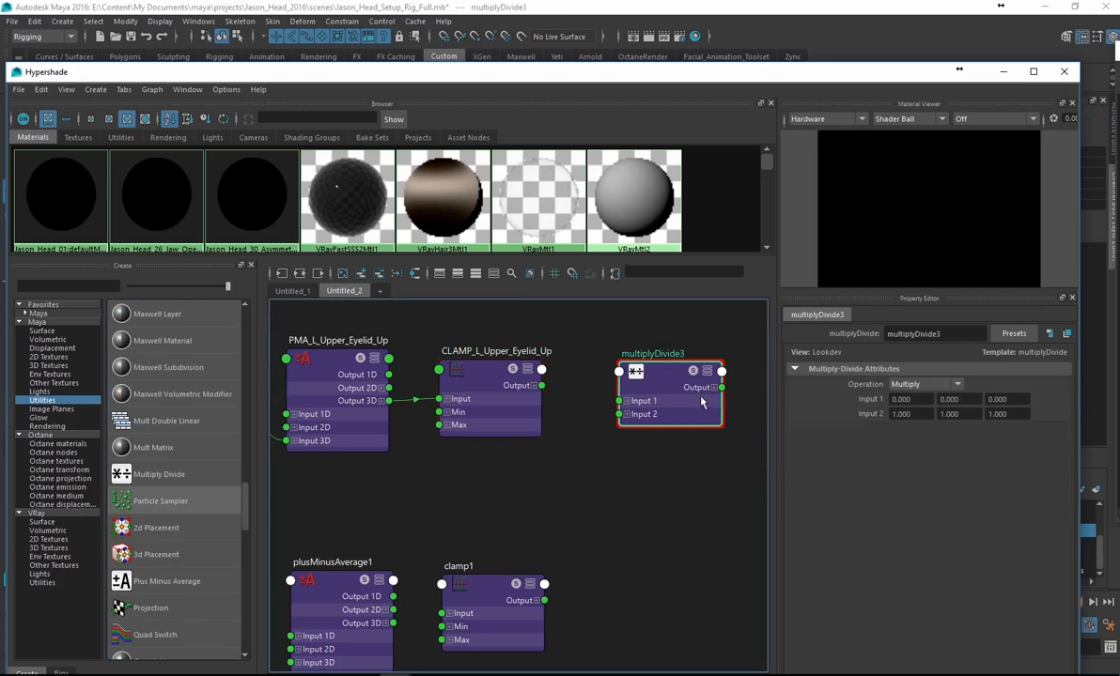
{"action": "left_click", "coordinate": [526, 408]}
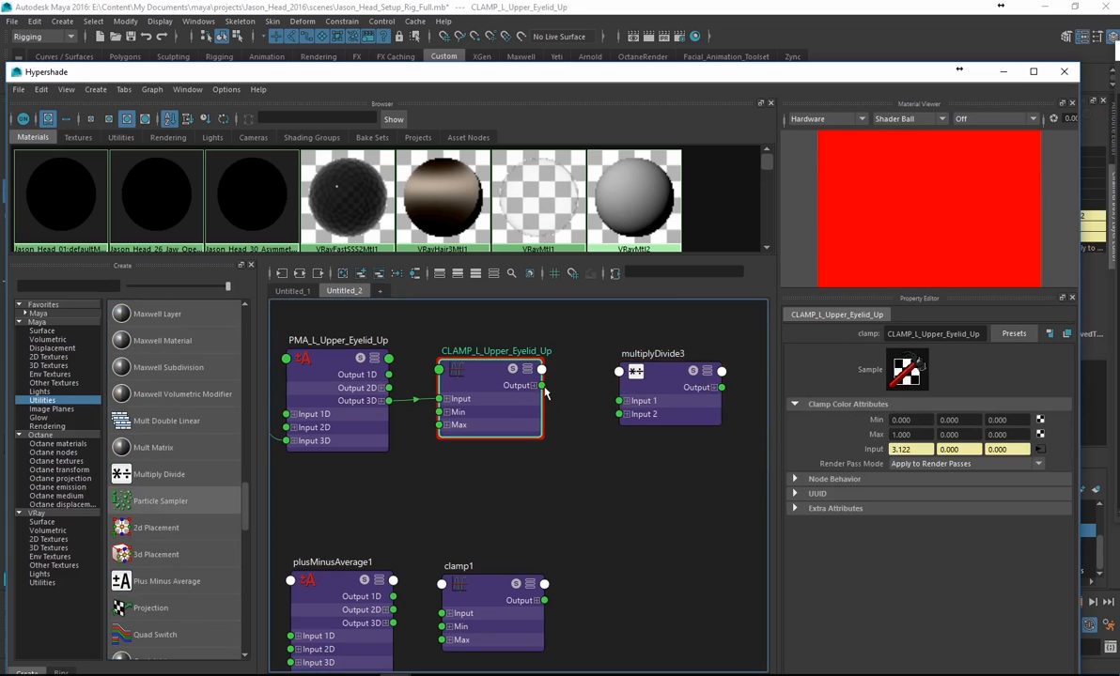
{"action": "left_click_drag", "start_coordinate": [542, 384], "coordinate": [620, 401]}
{"action": "left_click", "coordinate": [706, 414]}
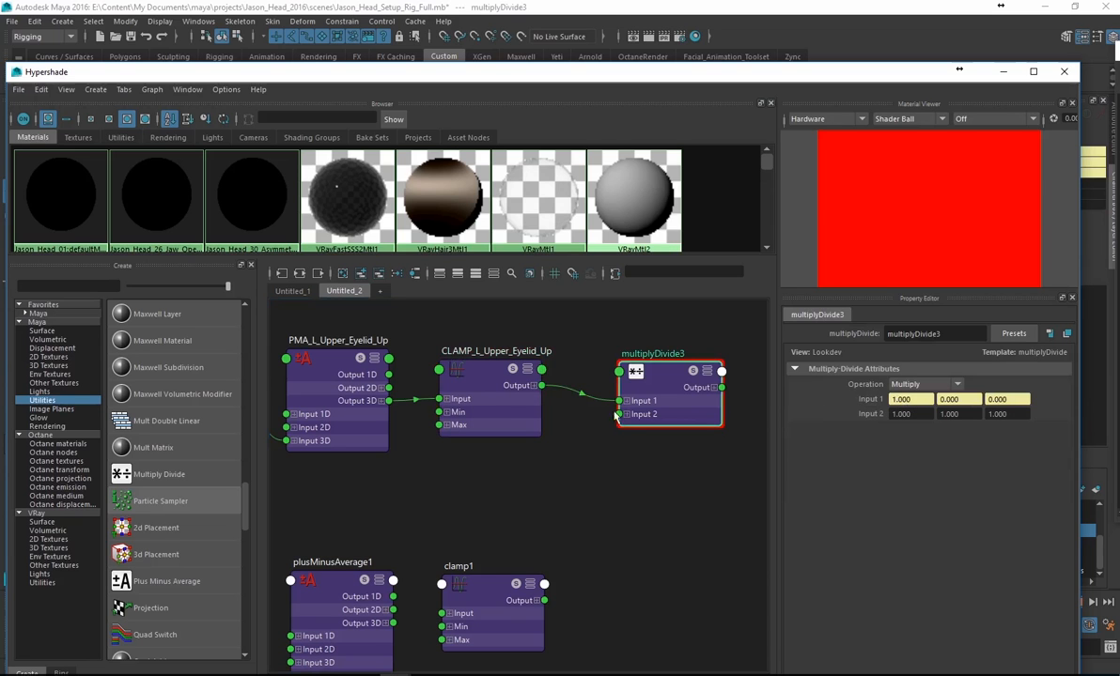
- Compare the Input value of CLAMP_L_Upper_Eyelid_Up with Input 1 of multiplyDivide3 and delete that temporary multiply-divide node
{"action": "left_click", "coordinate": [489, 390]}
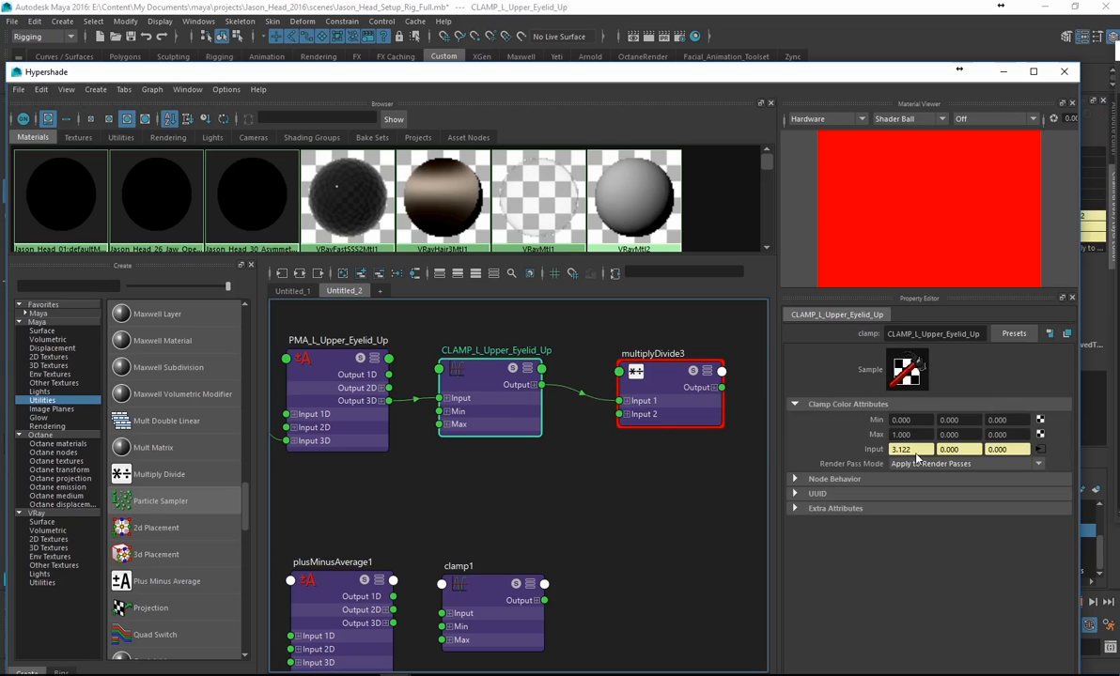
{"action": "left_click", "coordinate": [900, 449]}
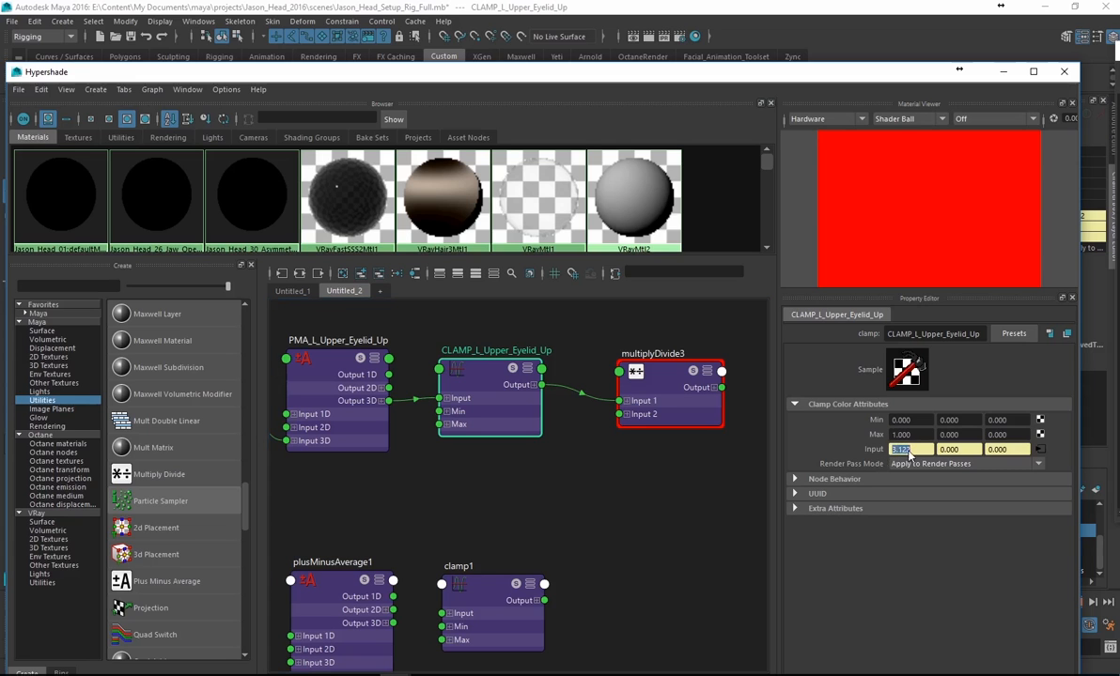
{"action": "left_click", "coordinate": [695, 402]}
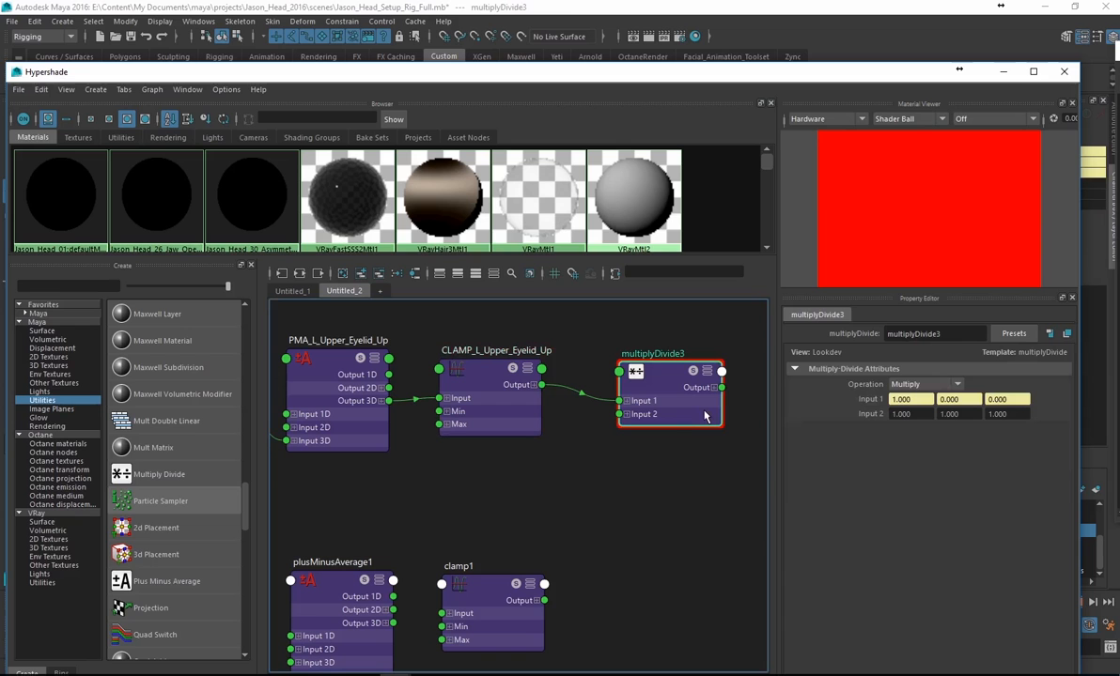
{"action": "key", "text": "Delete"}
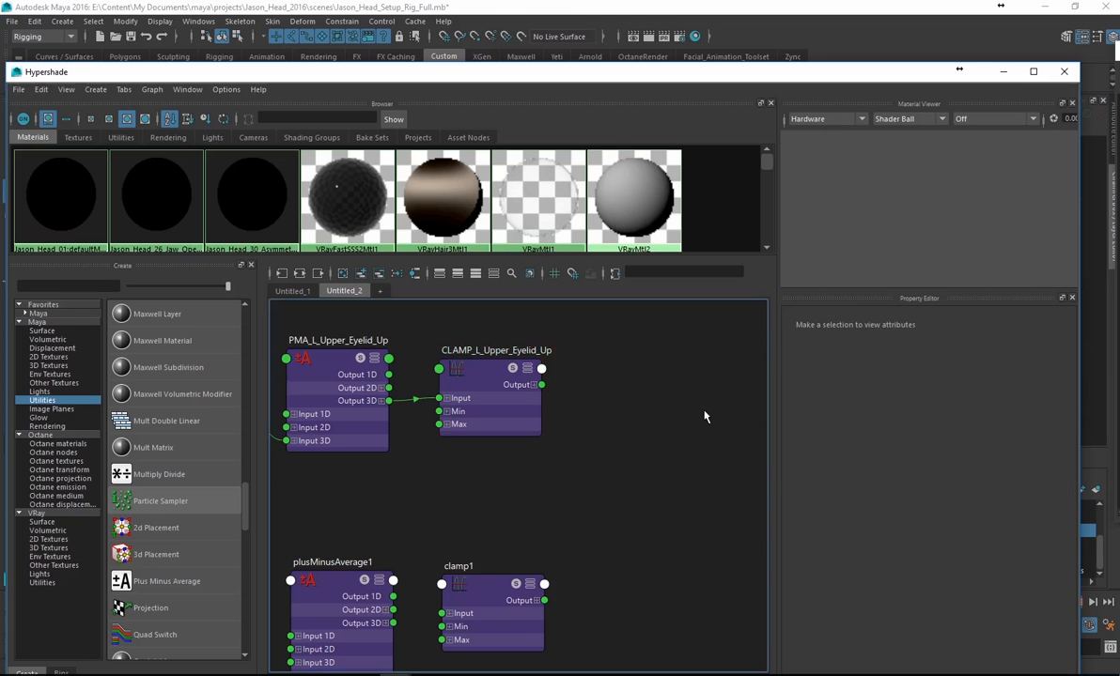
- Check the clamp's attributes against the upper eyelid in the viewport and review the full eyelid node network in Hypershade
{"action": "left_click", "coordinate": [531, 430]}
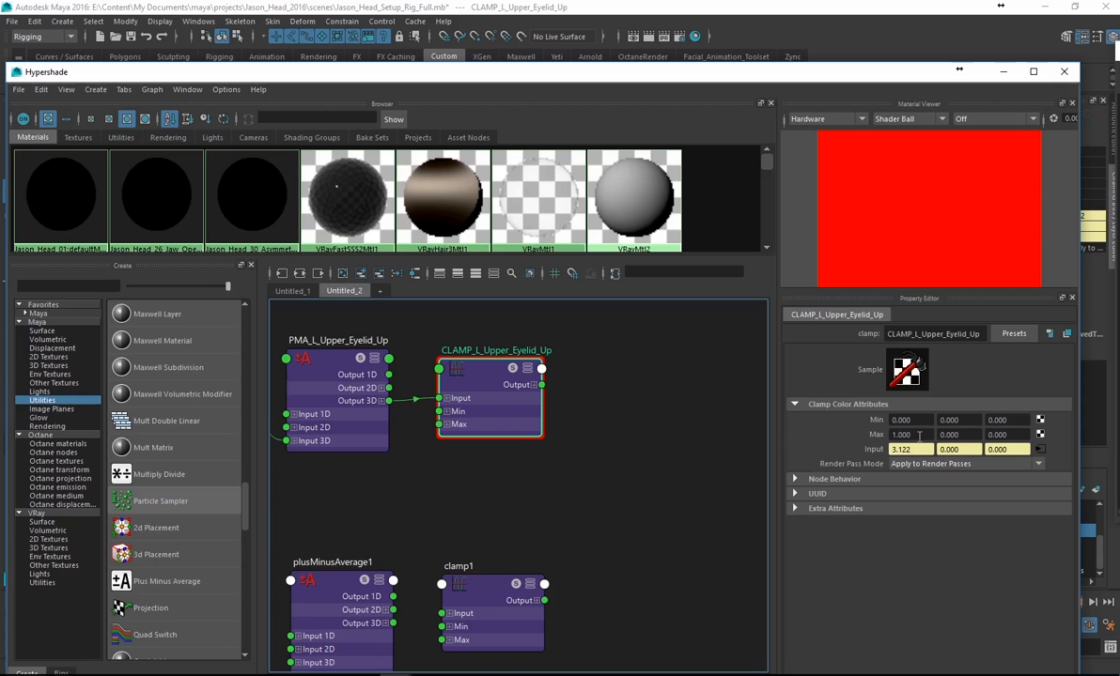
{"action": "left_click_drag", "start_coordinate": [568, 71], "coordinate": [626, 393]}
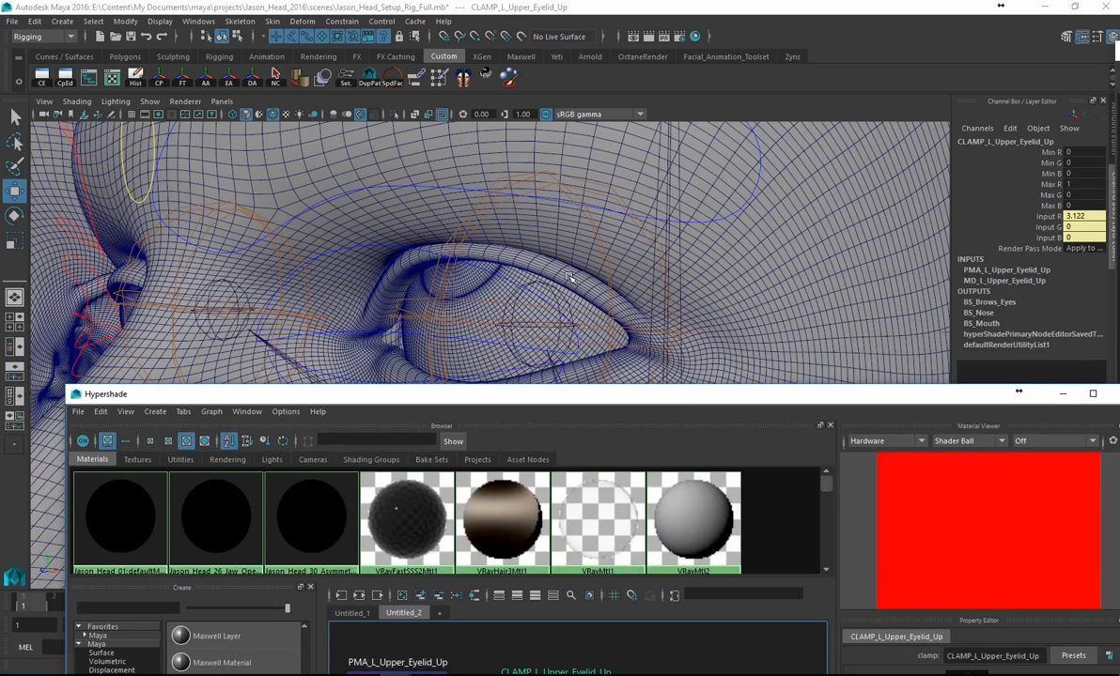
{"action": "left_click_drag", "start_coordinate": [563, 396], "coordinate": [526, 26]}
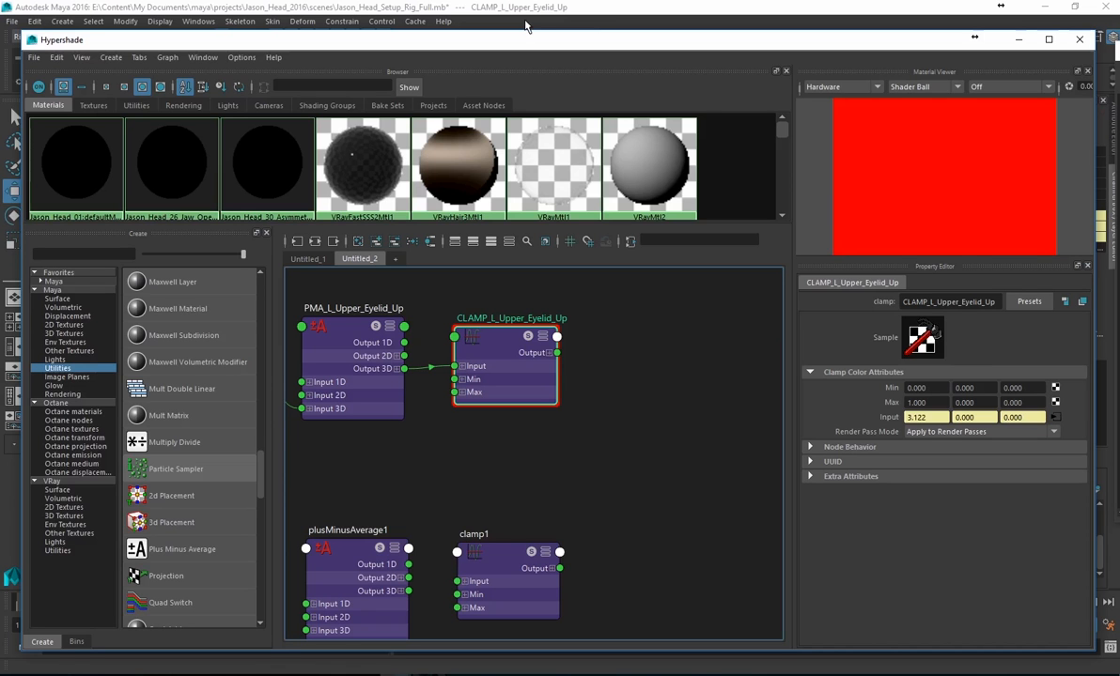
{"action": "middle_click_drag", "start_coordinate": [320, 522], "coordinate": [422, 472], "text": "alt"}
{"action": "scroll", "coordinate": [447, 456], "scroll_direction": "down", "scroll_amount": 2}
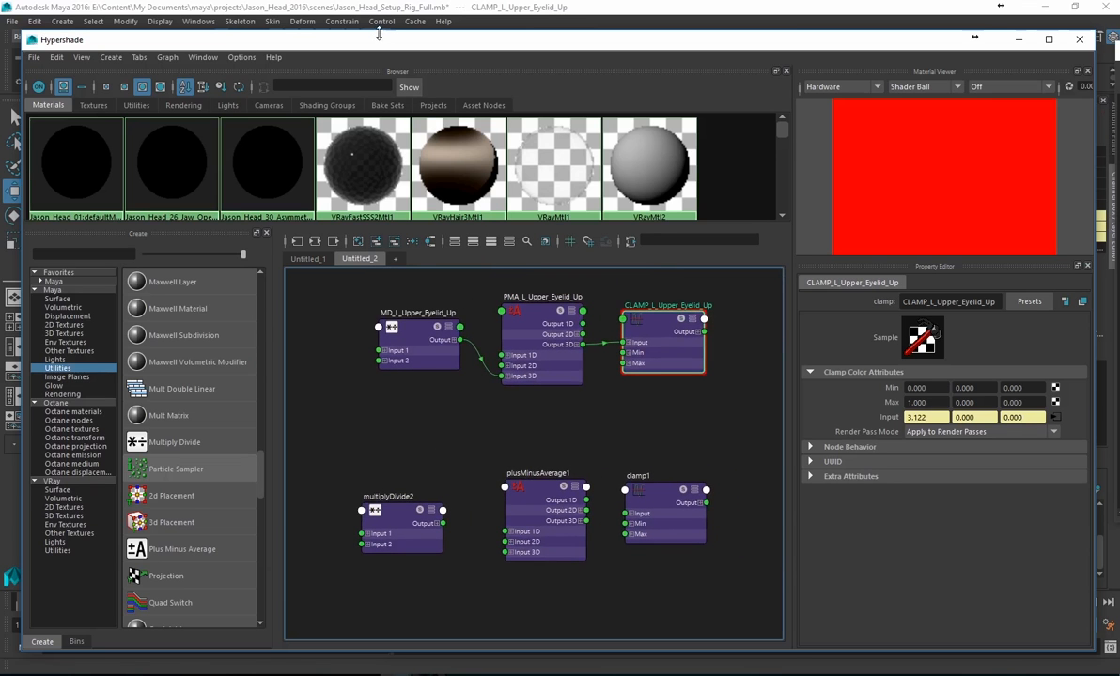
- Move Hypershade clear of the viewport, select L_Eye_CTRL and set its Left Upper Eyelid Up channel to 0
{"action": "left_click_drag", "start_coordinate": [367, 49], "coordinate": [1056, 267]}
{"action": "right_click_drag", "start_coordinate": [593, 253], "coordinate": [377, 270], "text": "alt"}
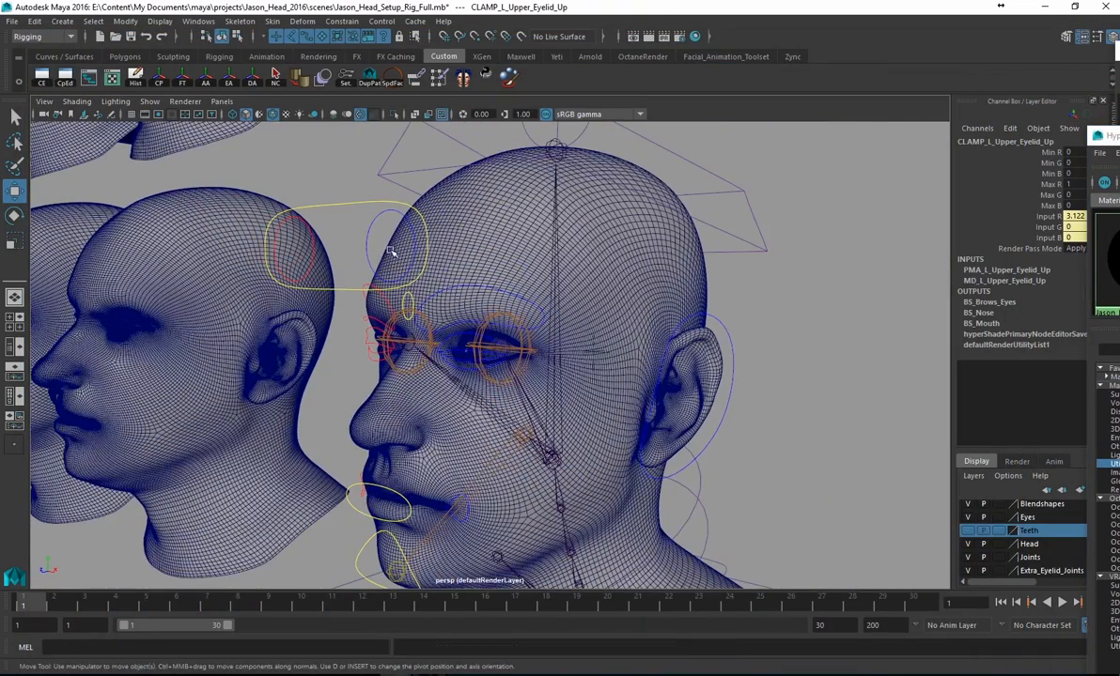
{"action": "left_click", "coordinate": [372, 227]}
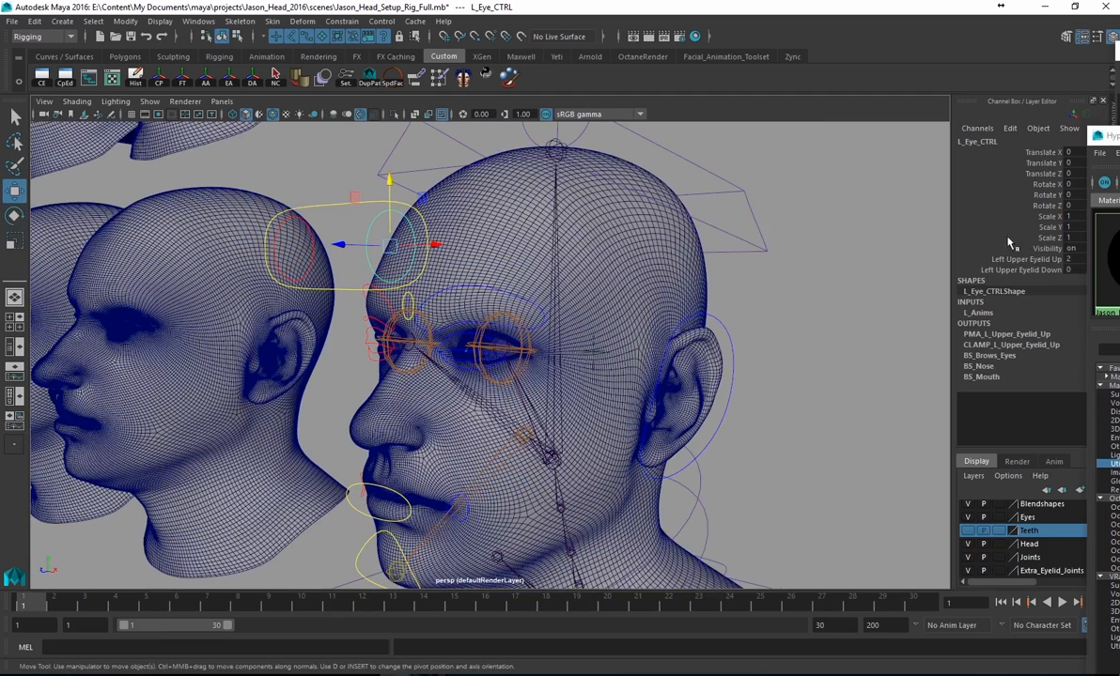
{"action": "double_click", "coordinate": [1070, 260]}
{"action": "left_click", "coordinate": [1118, 136]}
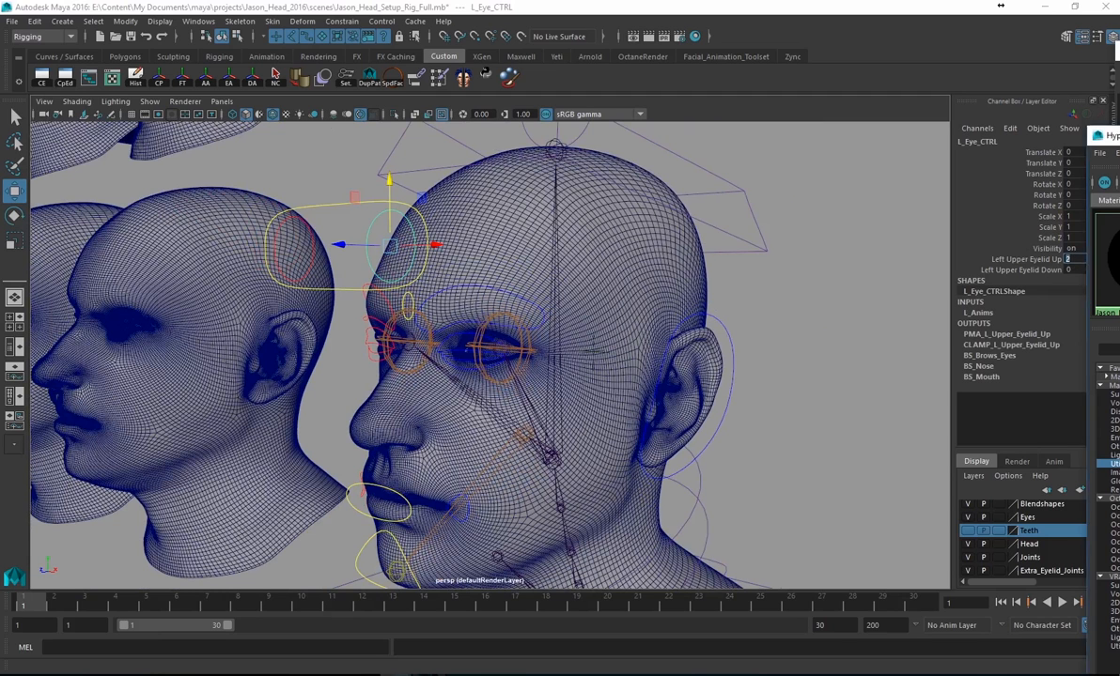
{"action": "left_click_drag", "start_coordinate": [789, 312], "coordinate": [677, 305], "text": "alt"}
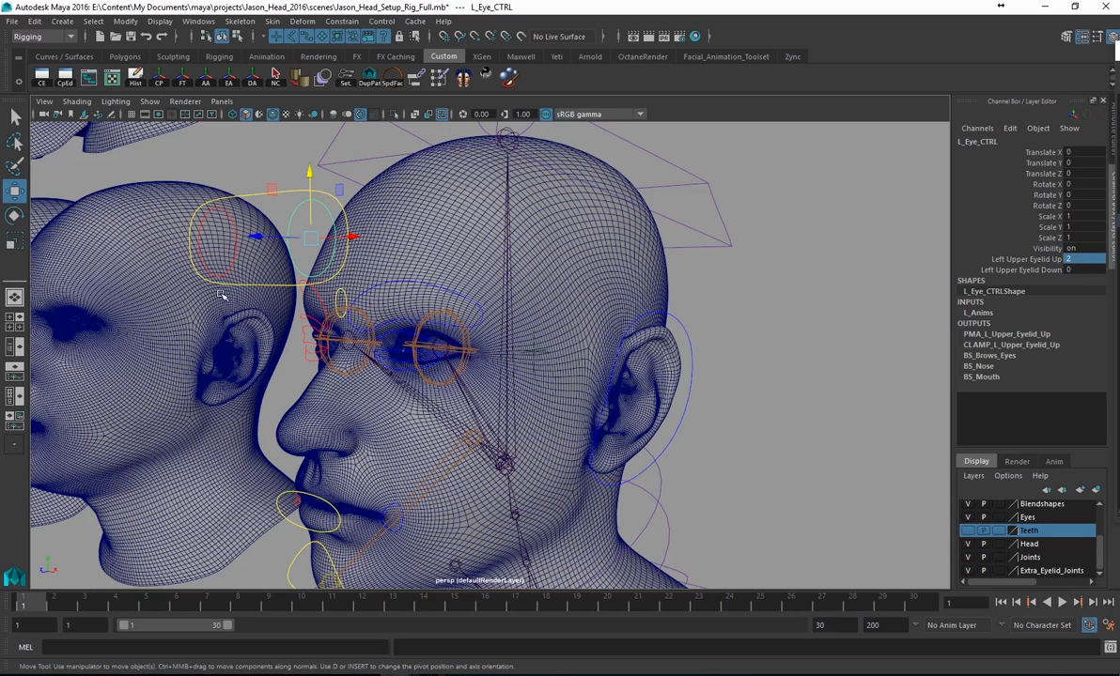
{"action": "left_click", "coordinate": [1090, 259]}
- Select Eyes_Global_CTRL and lower it along Y to about -5.714, framing both eyes closely
{"action": "left_click", "coordinate": [233, 184]}
{"action": "left_click_drag", "start_coordinate": [266, 181], "coordinate": [245, 418]}
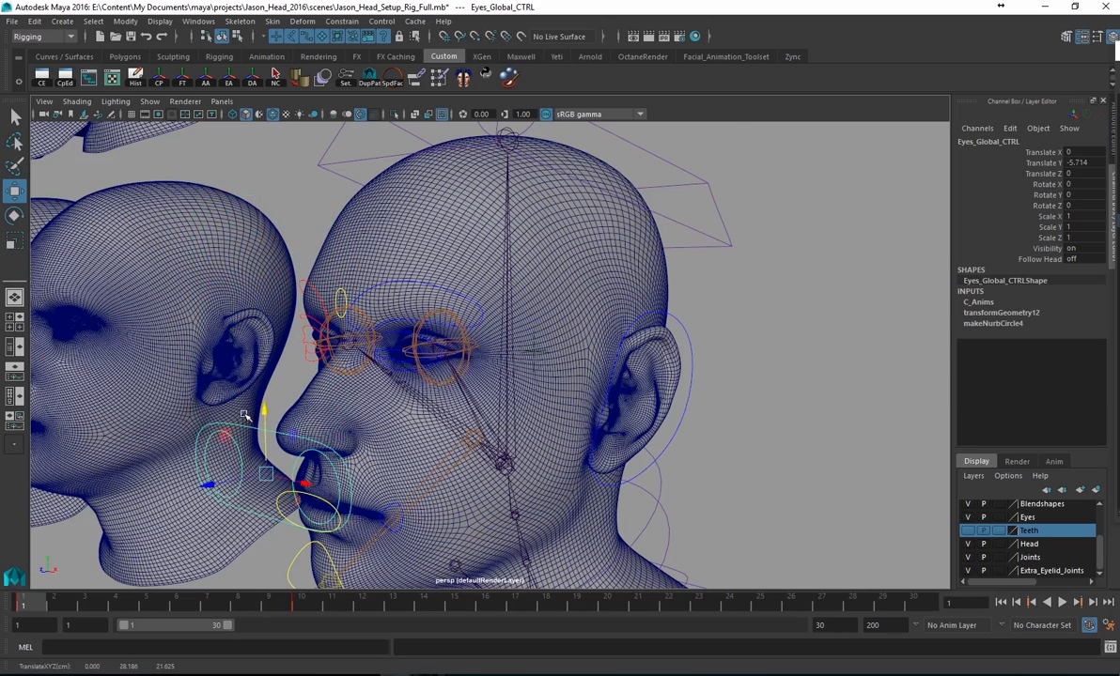
{"action": "right_click_drag", "start_coordinate": [404, 395], "coordinate": [612, 364], "text": "alt"}
{"action": "middle_click_drag", "start_coordinate": [489, 368], "coordinate": [628, 290], "text": "alt"}
{"action": "left_click_drag", "start_coordinate": [460, 320], "coordinate": [518, 334], "text": "alt"}
{"action": "right_click_drag", "start_coordinate": [512, 336], "coordinate": [280, 373], "text": "alt"}
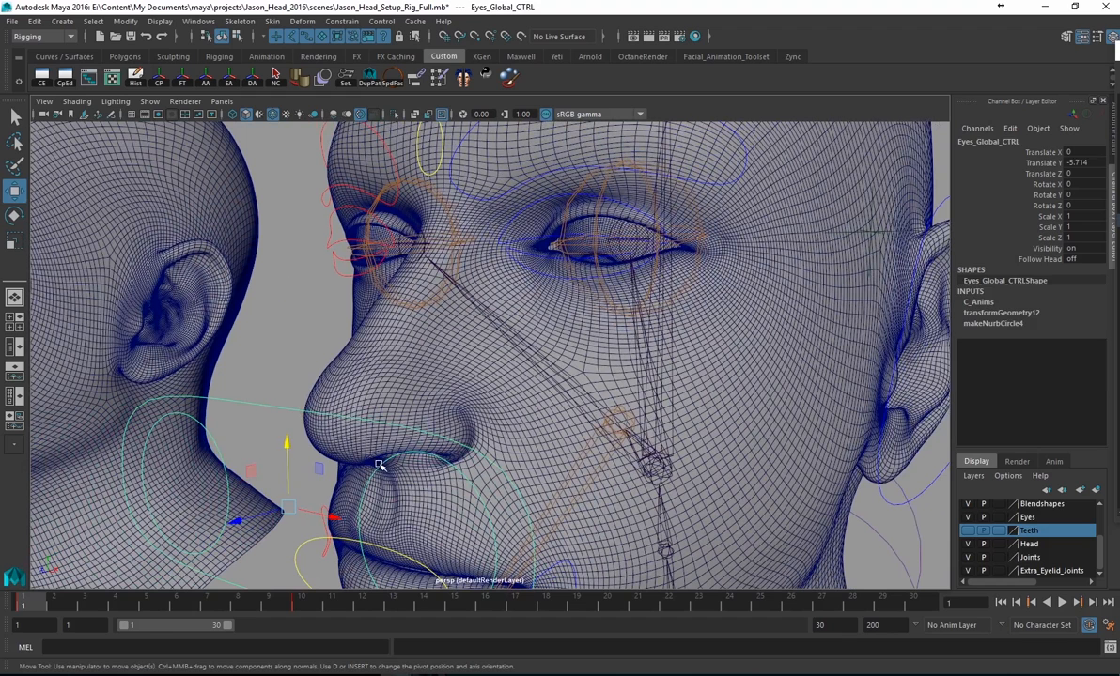
- Select L_Eye_CTRL, scrub its Left Upper Eyelid Up channel slightly and set it to 1
{"action": "left_click", "coordinate": [378, 465]}
{"action": "left_click", "coordinate": [1019, 269]}
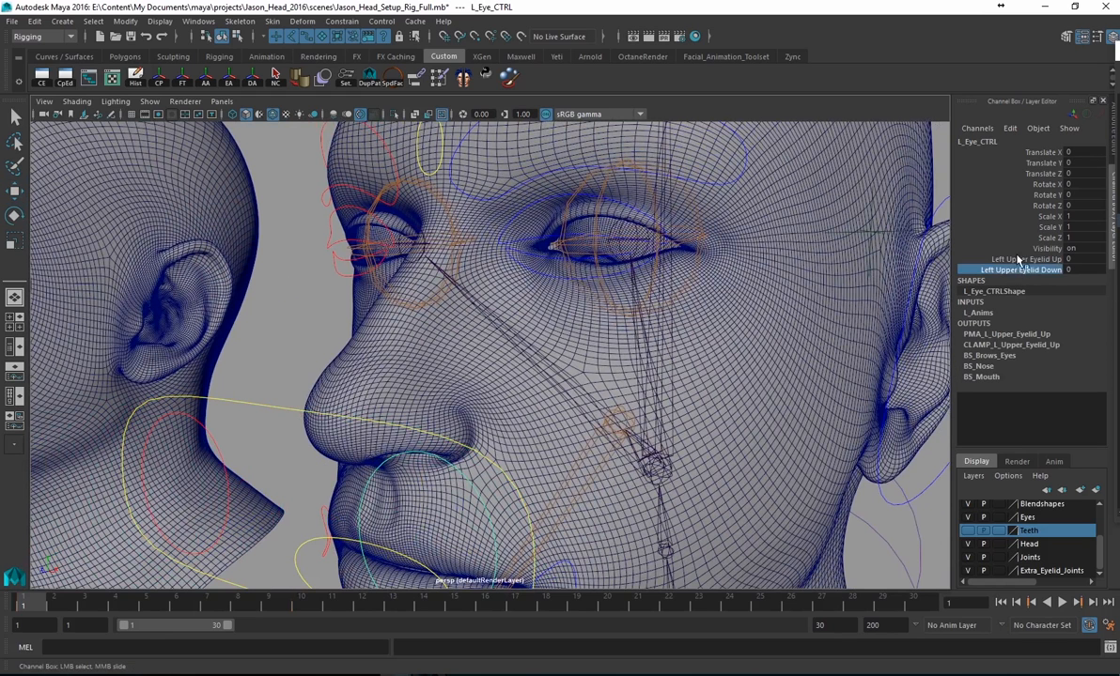
{"action": "left_click", "coordinate": [1017, 260]}
{"action": "middle_click_drag", "start_coordinate": [834, 320], "coordinate": [832, 325]}
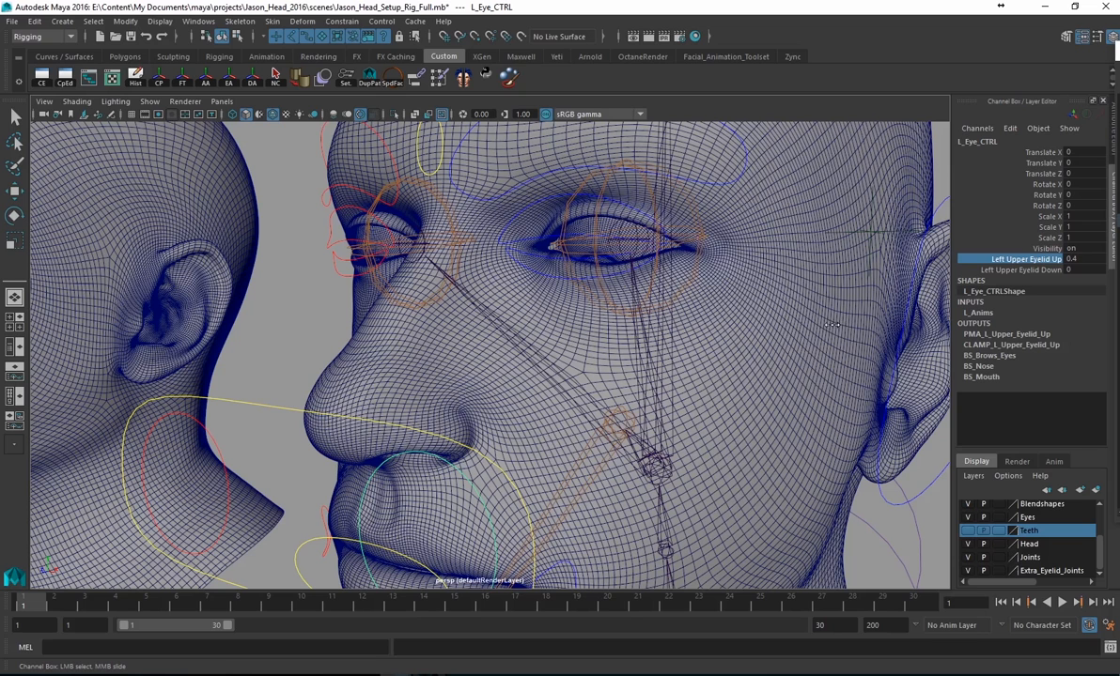
{"action": "double_click", "coordinate": [1073, 259]}
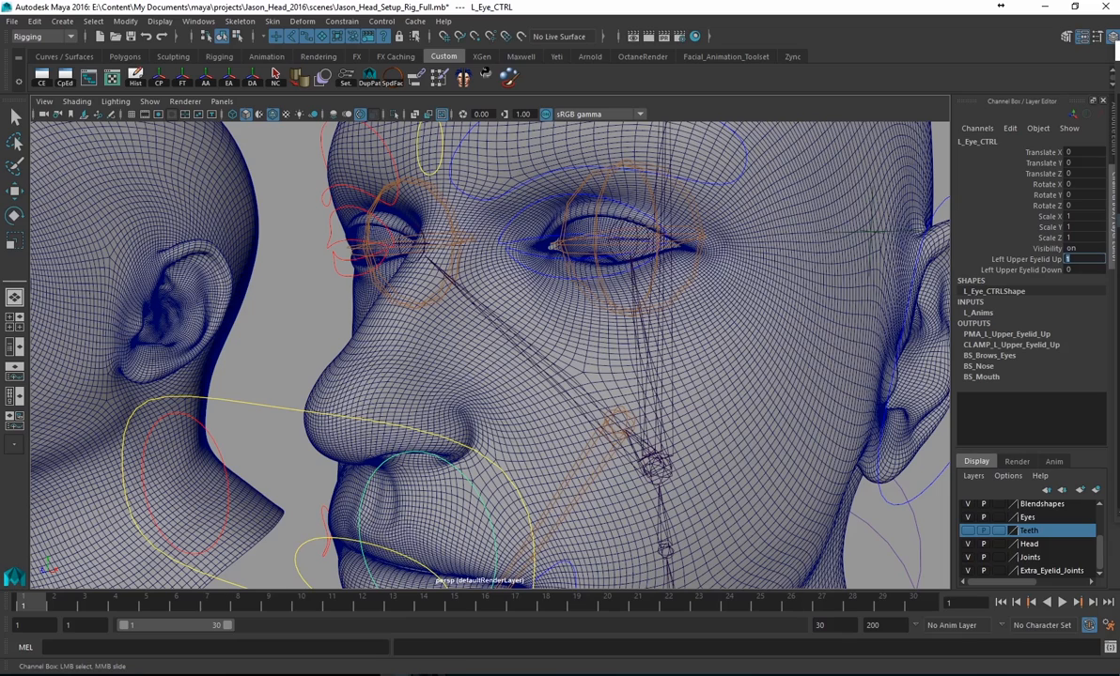
- Inspect PMA_L_Upper_Eyelid_Up in Hypershade and return to the viewport with L_Eye_CTRL selected to check the left eyelid
{"action": "left_click_drag", "start_coordinate": [1118, 138], "coordinate": [320, 71]}
{"action": "left_click", "coordinate": [471, 370]}
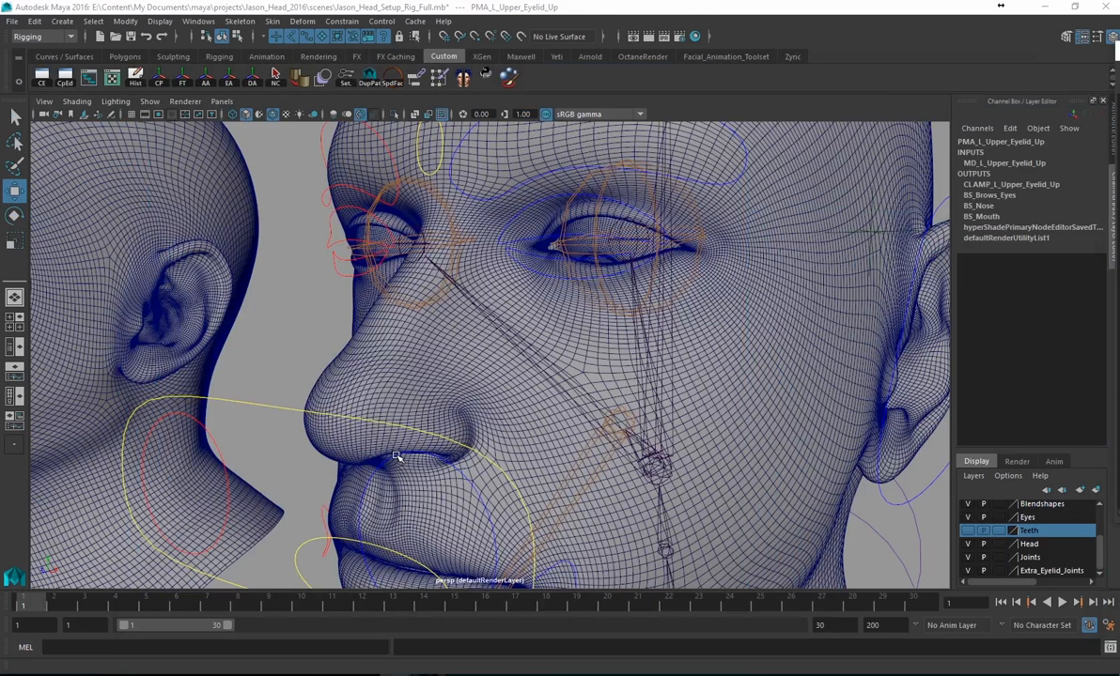
{"action": "left_click", "coordinate": [367, 422]}
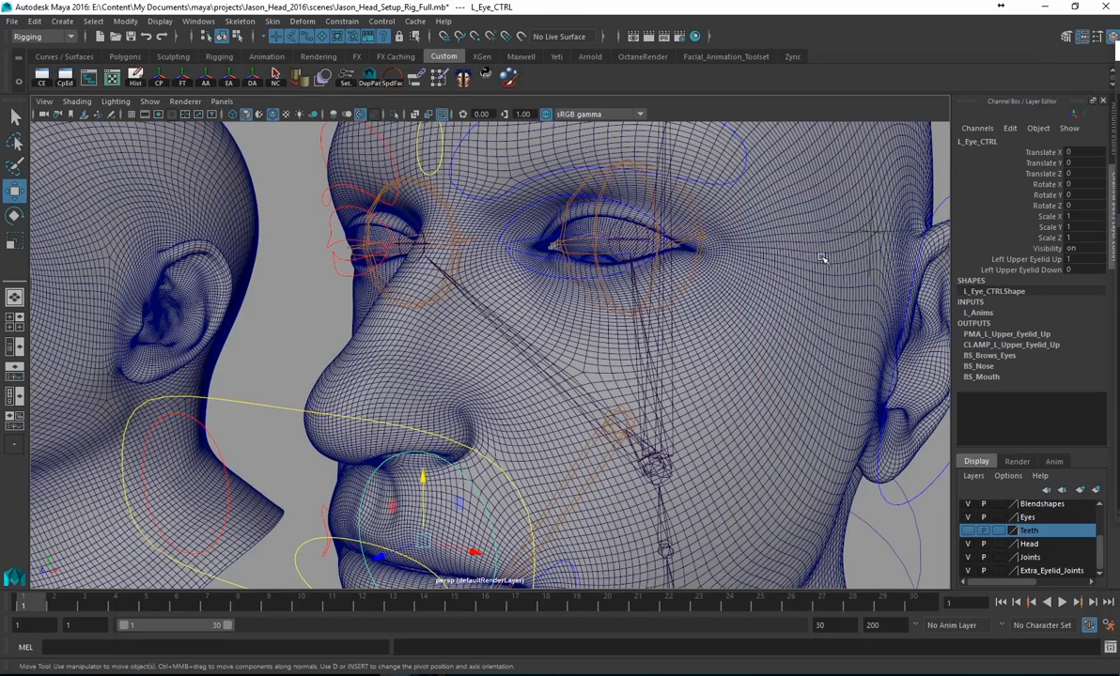
{"action": "left_click_drag", "start_coordinate": [616, 218], "coordinate": [617, 218], "text": "alt"}
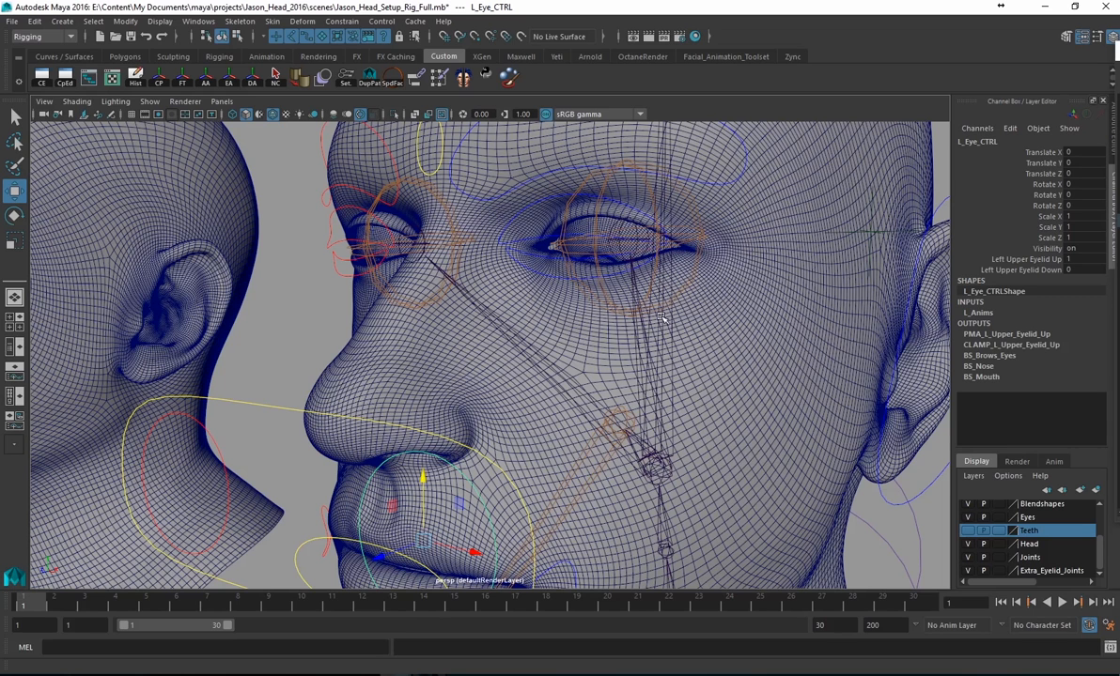
- Scrub L_Eye_CTRL's Left Upper Eyelid Up channel up to 2 and down to -2, and reset it to 0
{"action": "left_click", "coordinate": [1026, 258]}
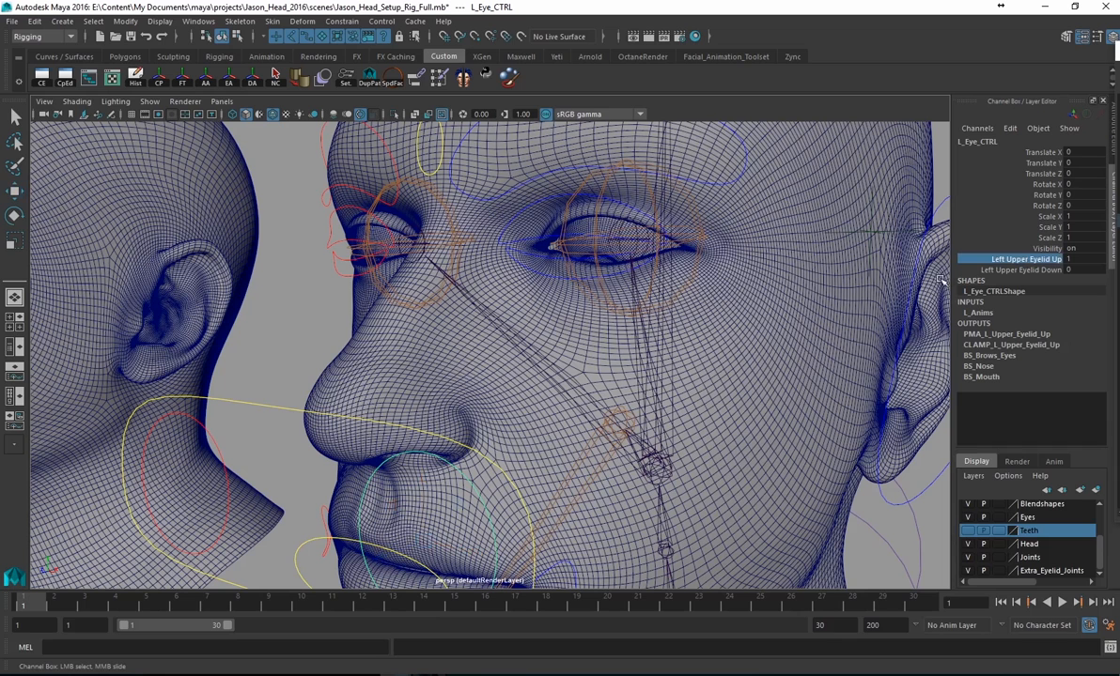
{"action": "middle_click_drag", "start_coordinate": [705, 297], "coordinate": [813, 310]}
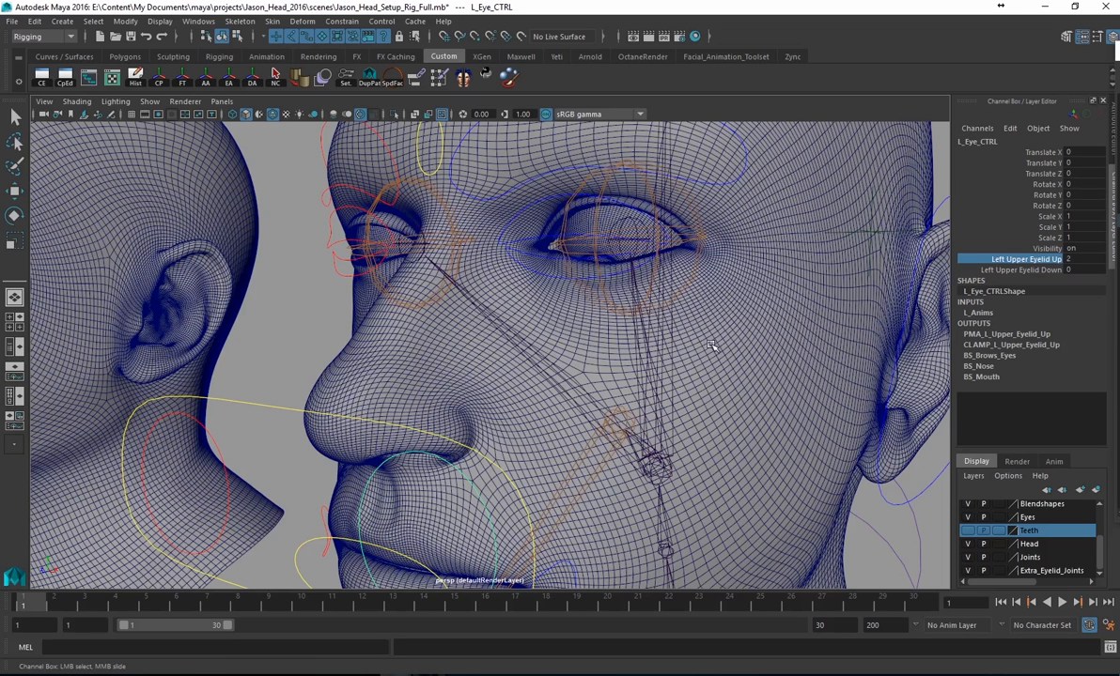
{"action": "middle_click_drag", "start_coordinate": [841, 334], "coordinate": [728, 350]}
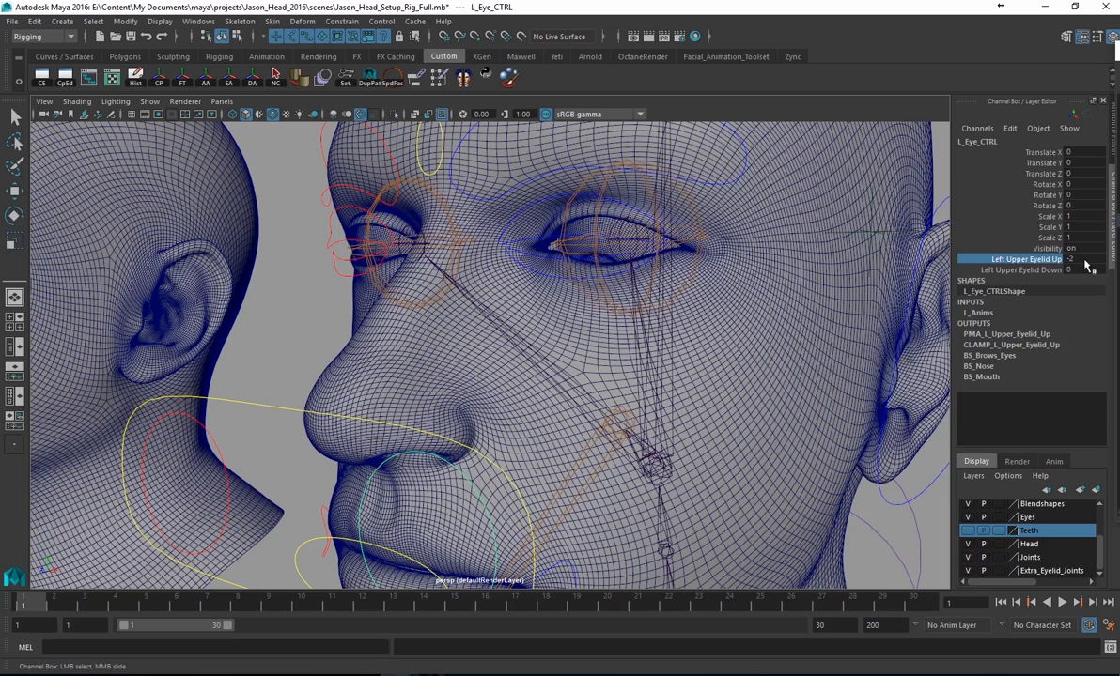
{"action": "double_click", "coordinate": [1071, 260]}
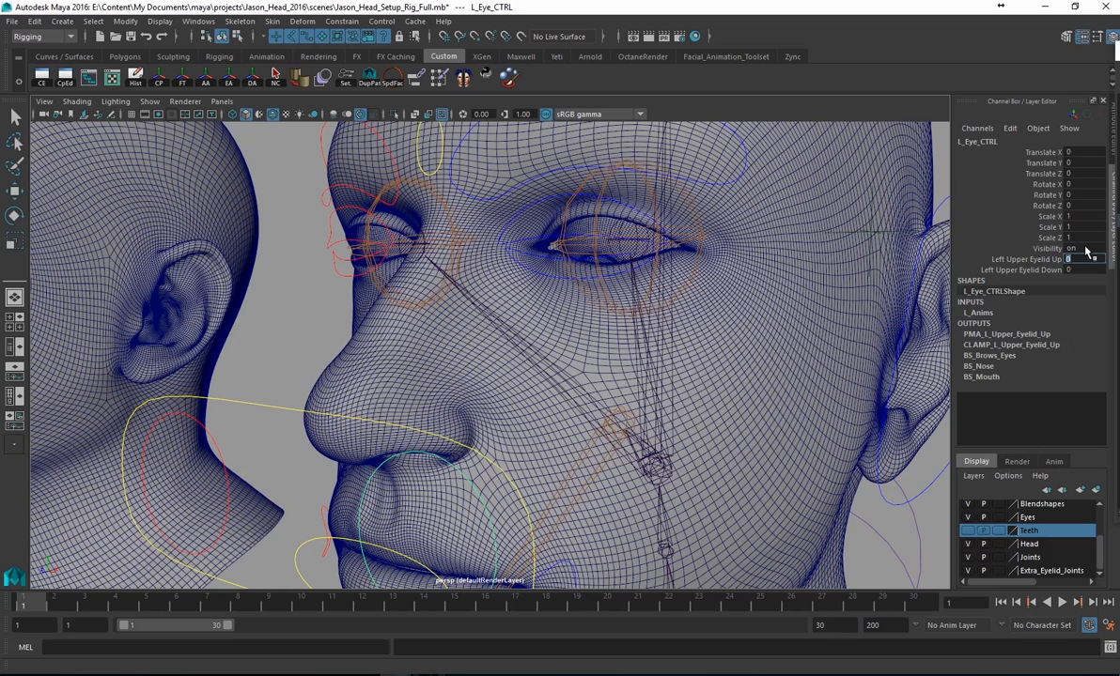
{"action": "left_click", "coordinate": [1082, 271]}
{"action": "left_click", "coordinate": [1036, 270]}
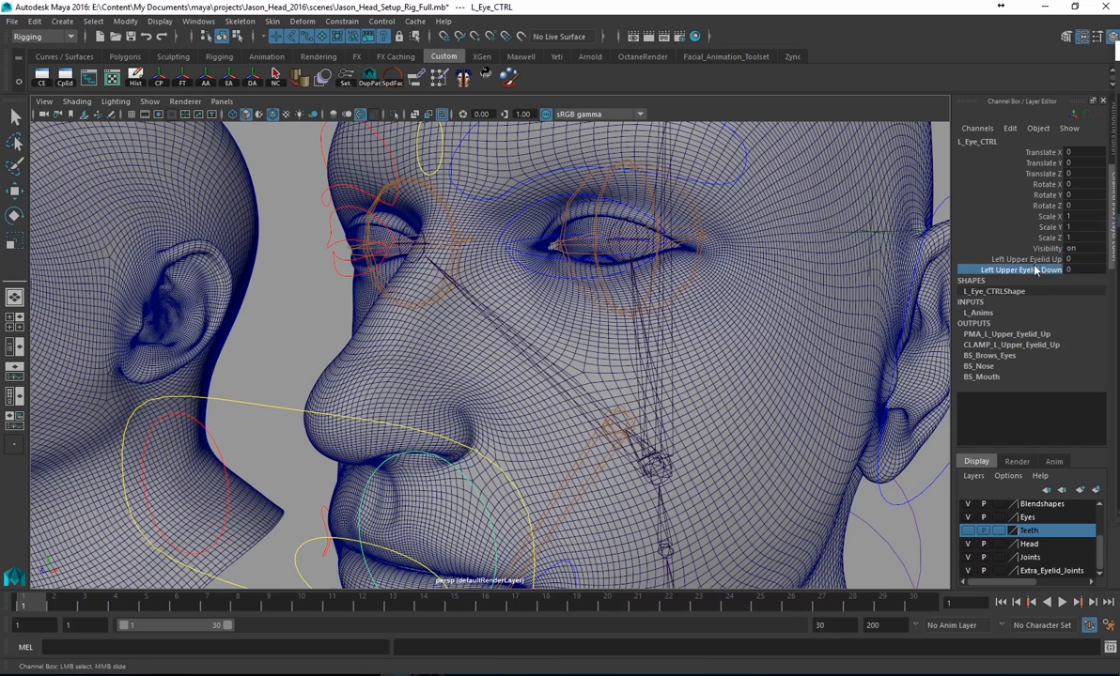
{"action": "left_click", "coordinate": [1026, 259]}
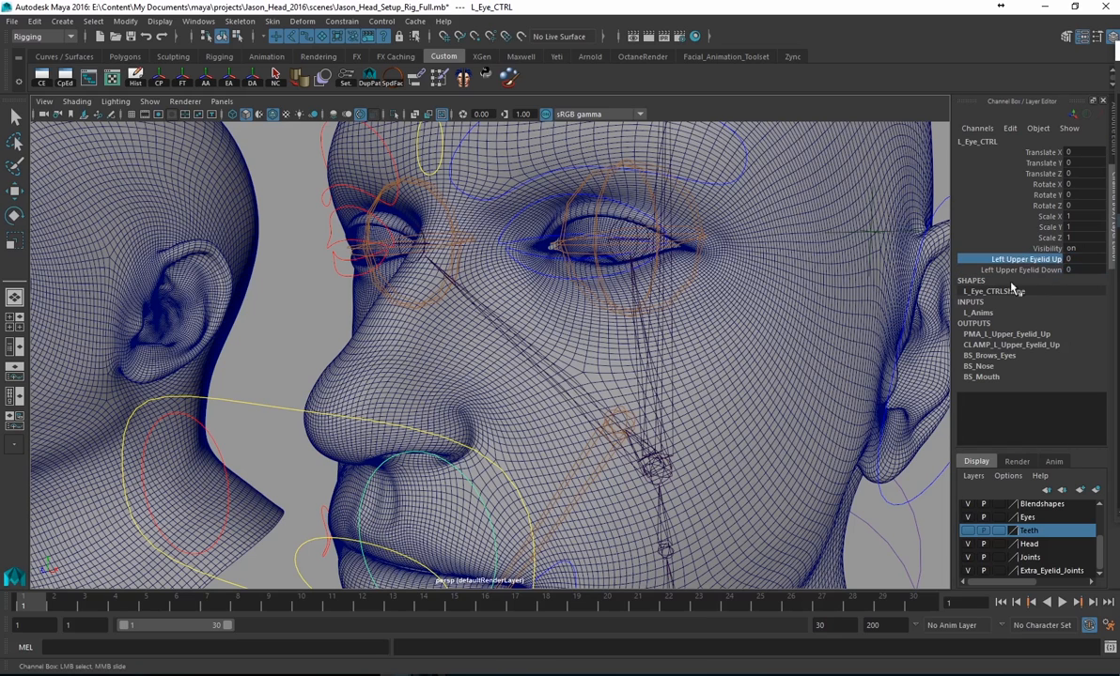
- Set Eyes_Global_CTRL's Translate Y to 0 and select R_Eye_CTRL
{"action": "left_click_drag", "start_coordinate": [316, 223], "coordinate": [349, 479], "text": "alt"}
{"action": "left_click", "coordinate": [345, 494]}
{"action": "key", "text": "w"}
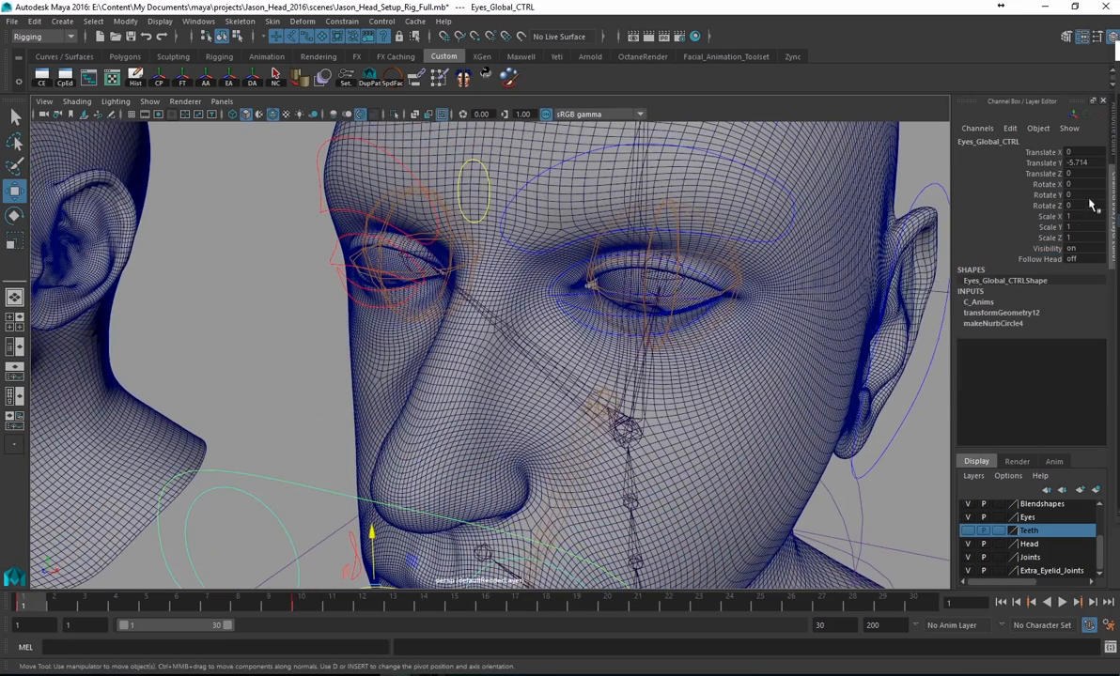
{"action": "double_click", "coordinate": [1080, 164]}
{"action": "type", "text": "0"}
{"action": "key", "text": "Return"}
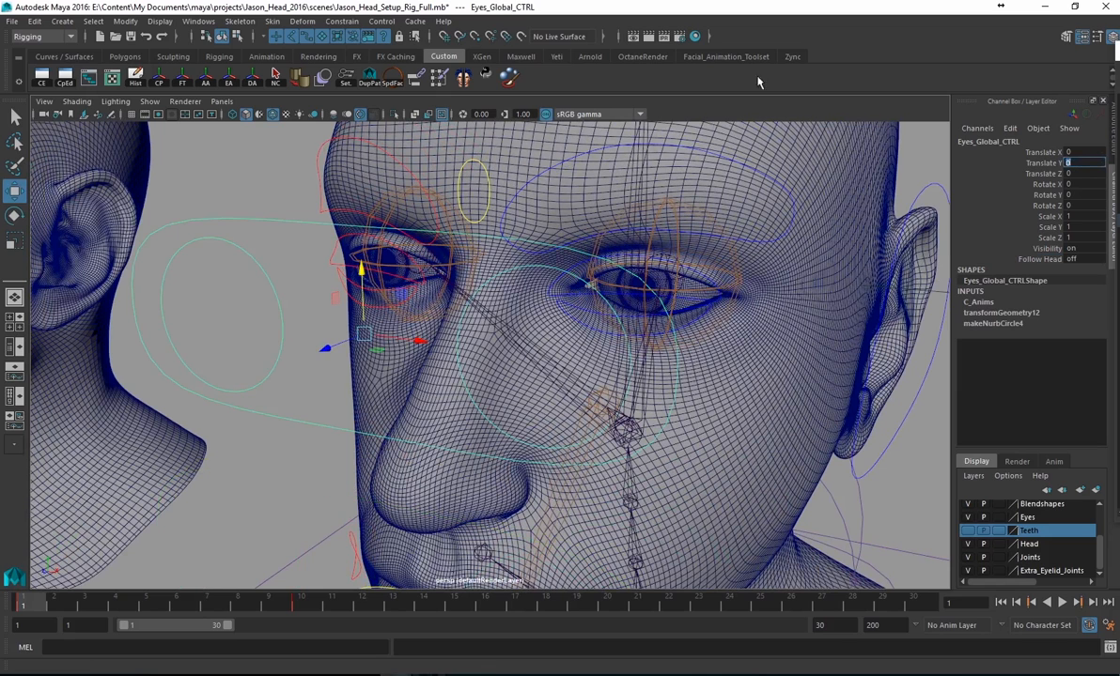
{"action": "left_click", "coordinate": [238, 248]}
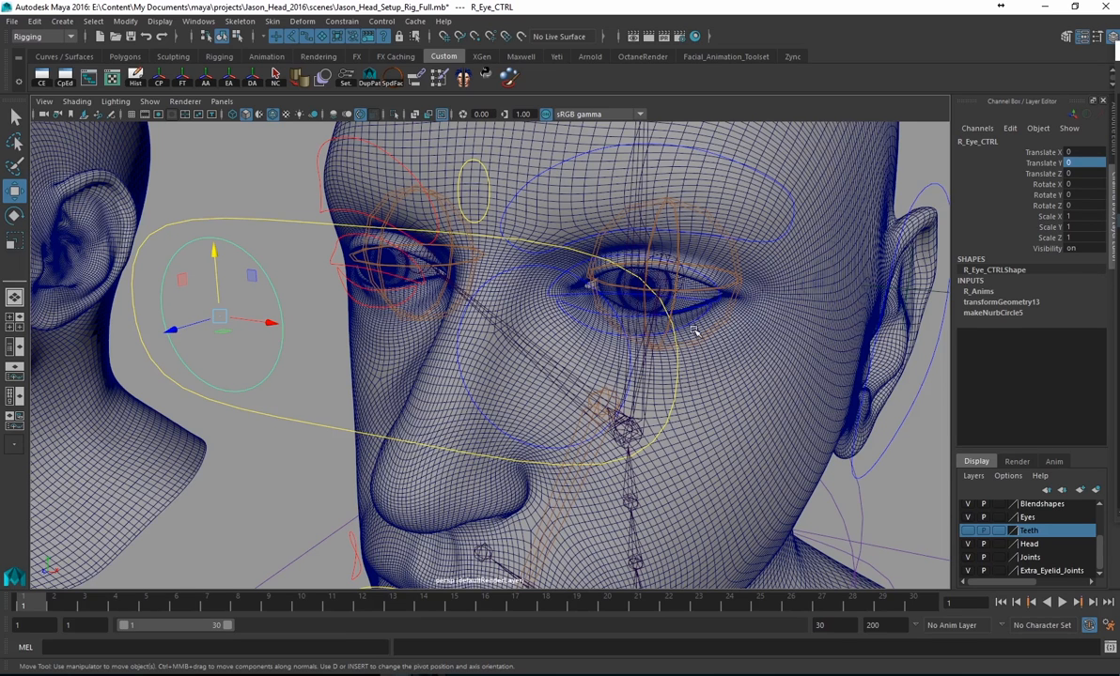
- Turn off Wireframe on Shaded in the viewport and hide the Joints layer
{"action": "left_click", "coordinate": [77, 101]}
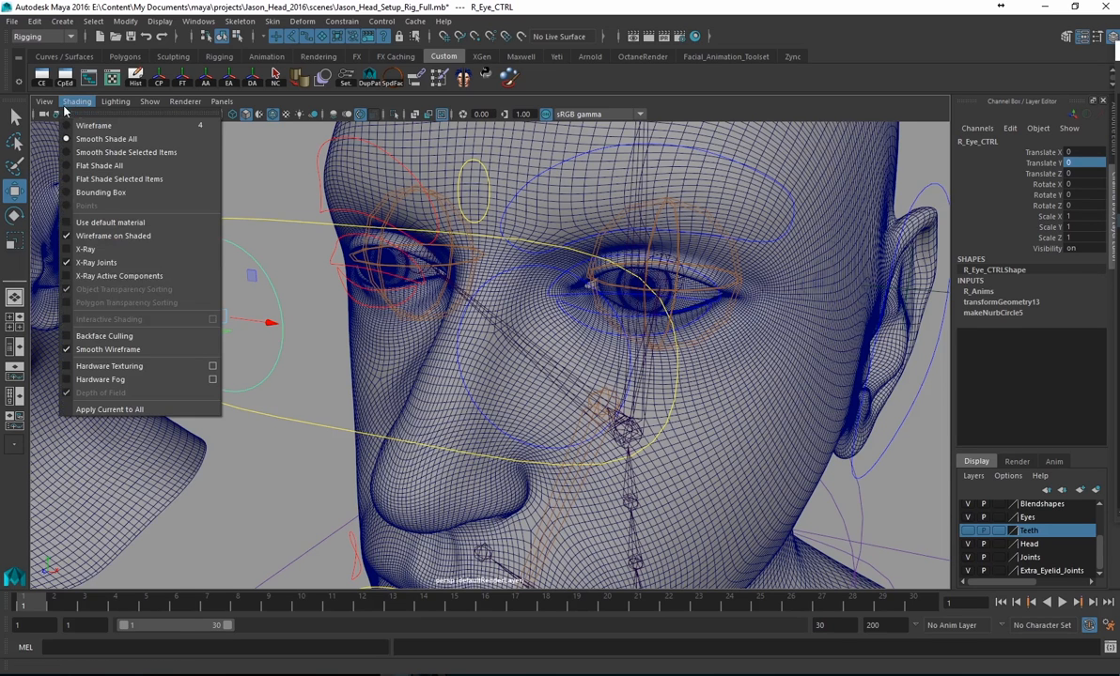
{"action": "left_click", "coordinate": [96, 236]}
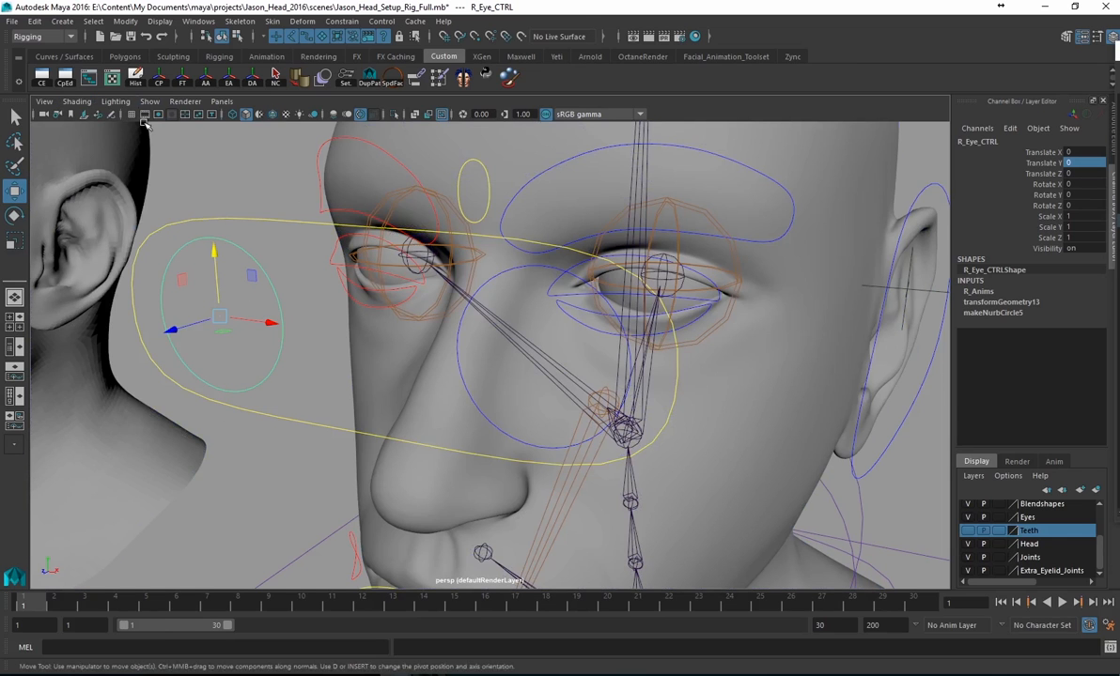
{"action": "left_click", "coordinate": [968, 557]}
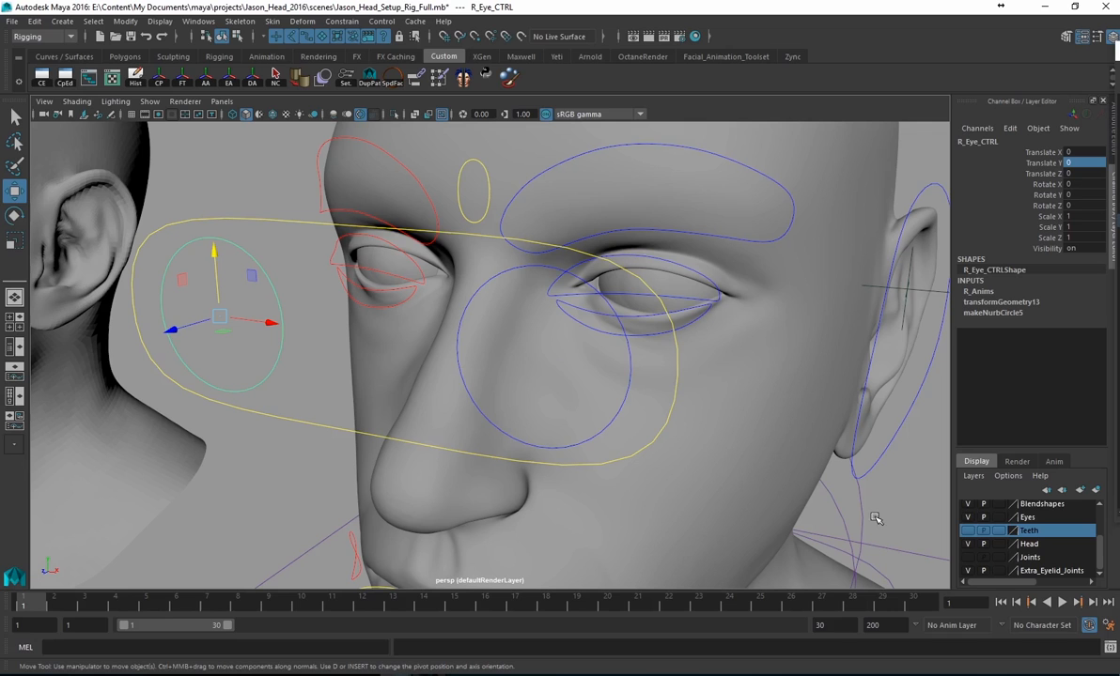
- Add a keyable float attribute named Right Upper Eyelid Up to R_Eye_CTRL, following the eyelid channel naming on L_Eye_CTRL
{"action": "left_click", "coordinate": [459, 335]}
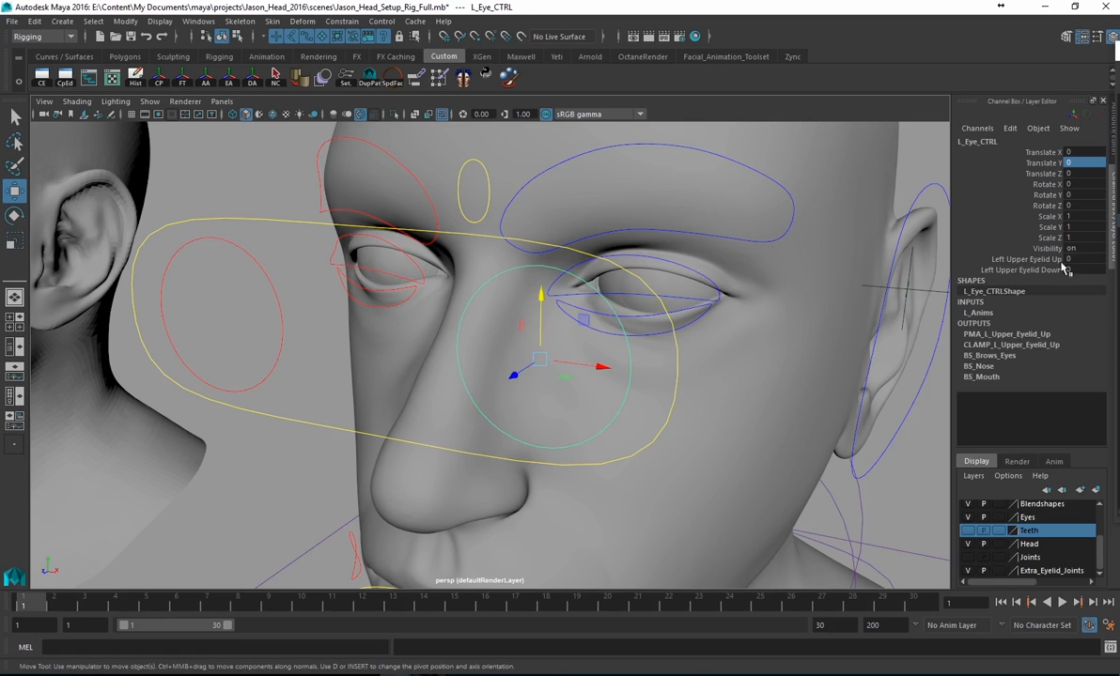
{"action": "left_click", "coordinate": [223, 242]}
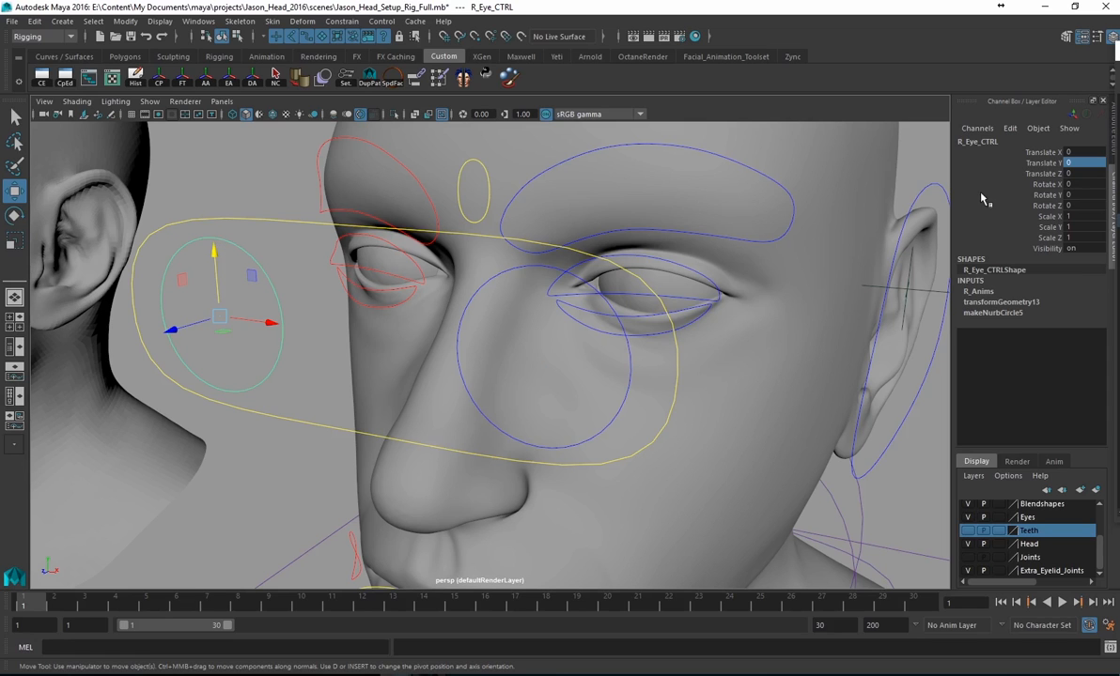
{"action": "left_click", "coordinate": [120, 22]}
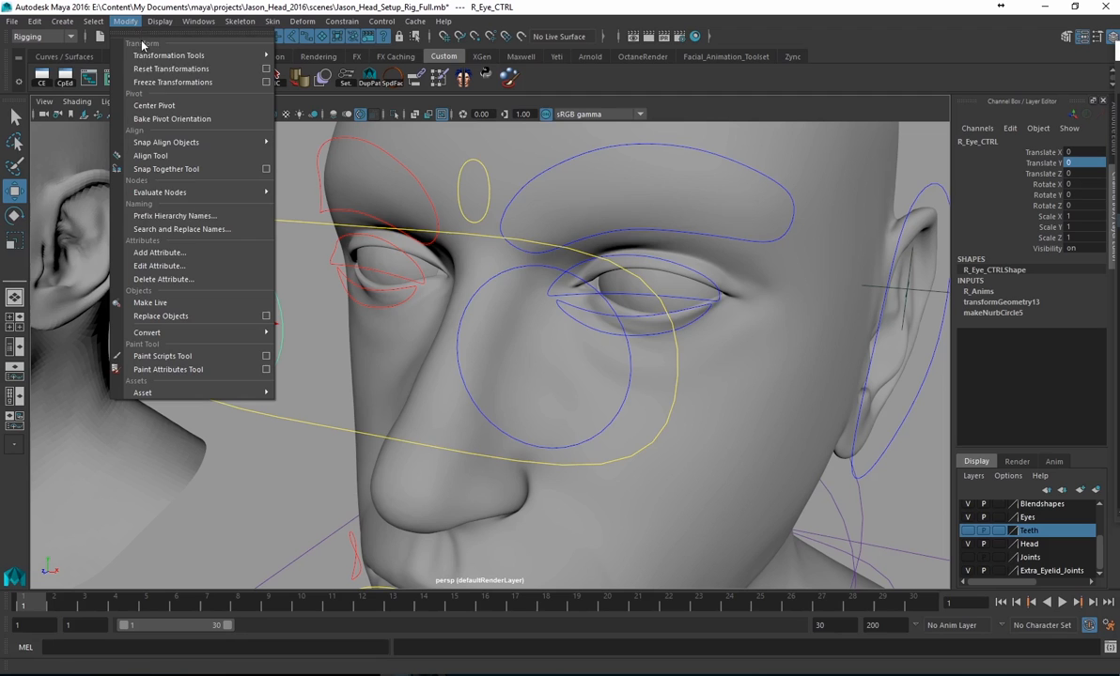
{"action": "left_click", "coordinate": [187, 252]}
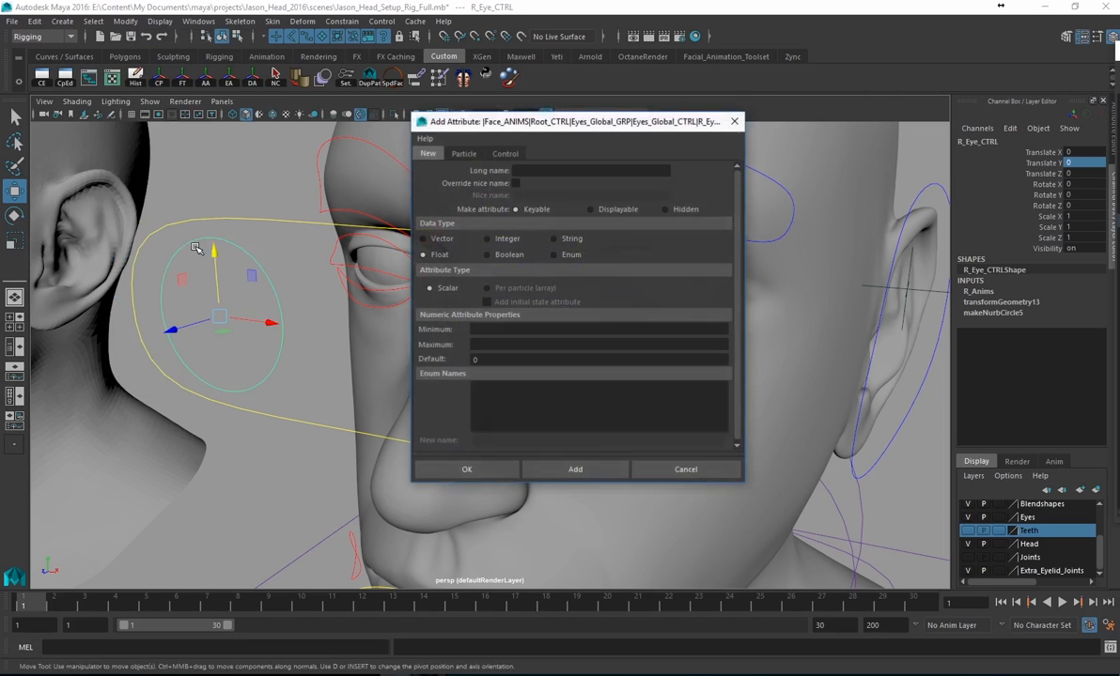
{"action": "left_click_drag", "start_coordinate": [515, 127], "coordinate": [417, 351]}
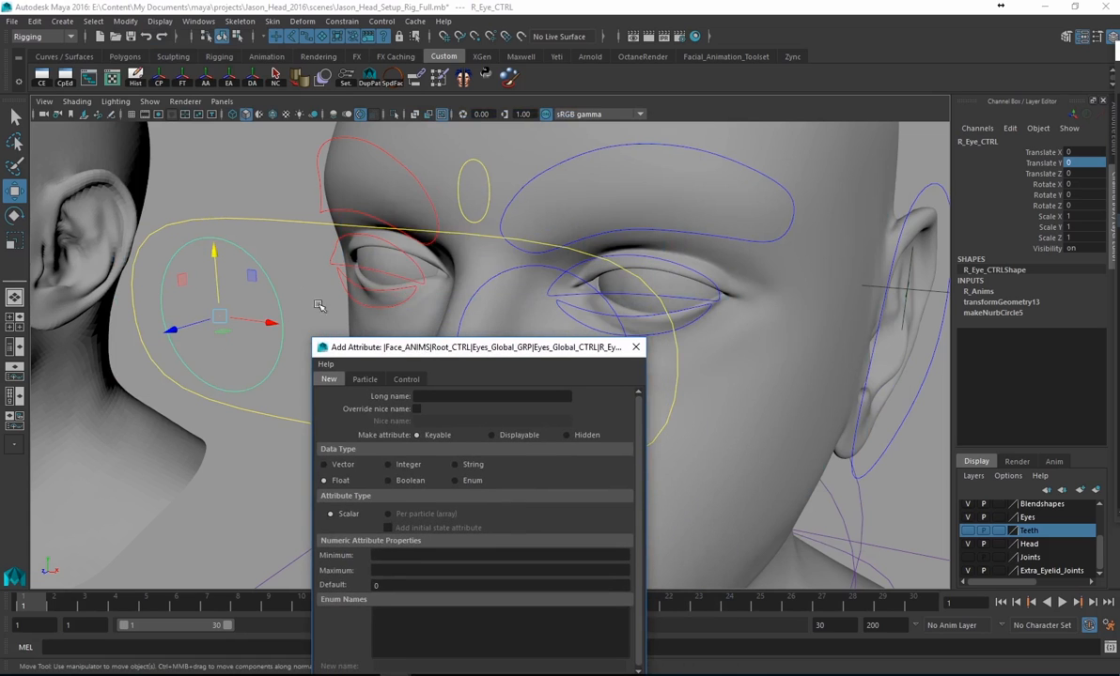
{"action": "left_click", "coordinate": [494, 279]}
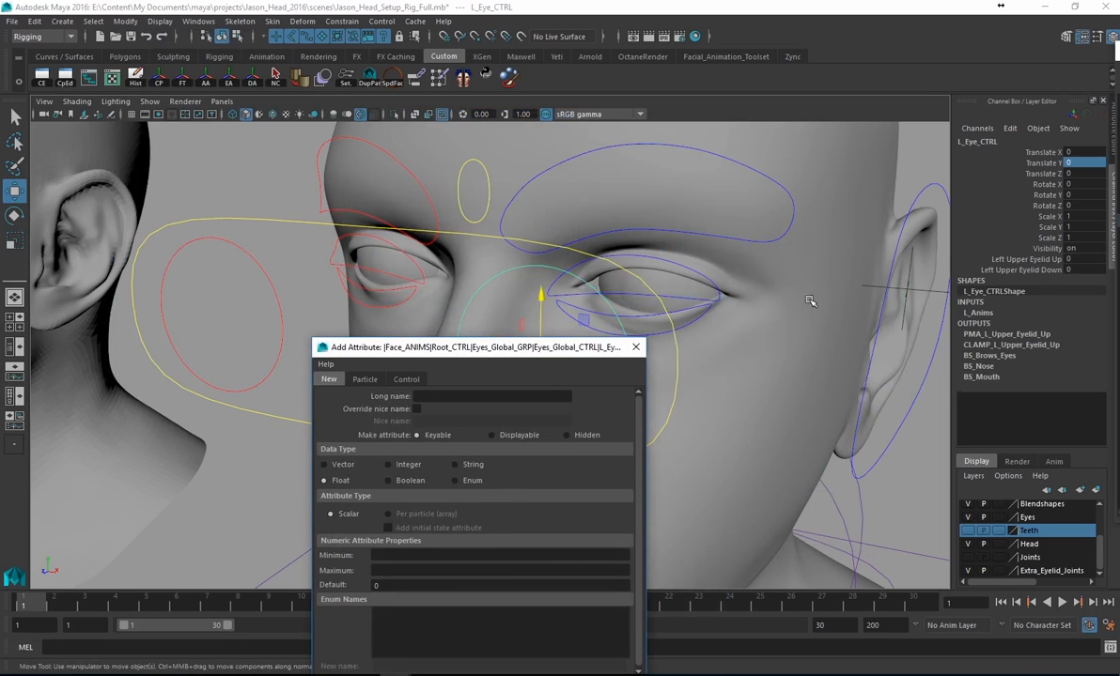
{"action": "left_click", "coordinate": [236, 242]}
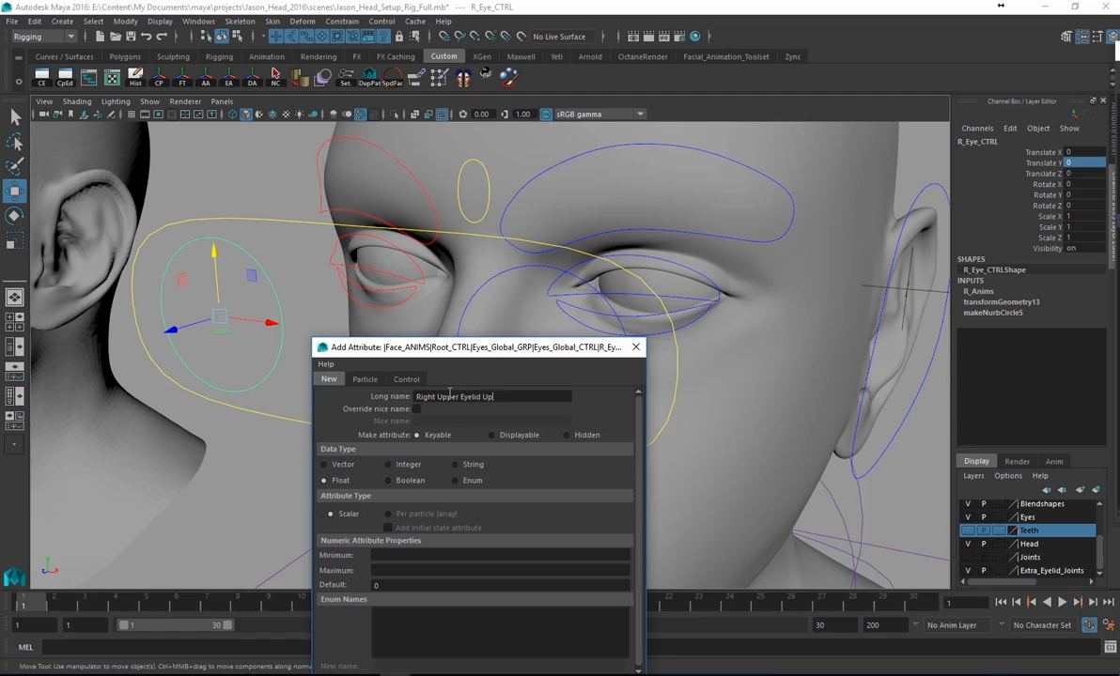
{"action": "left_click_drag", "start_coordinate": [474, 346], "coordinate": [457, 138]}
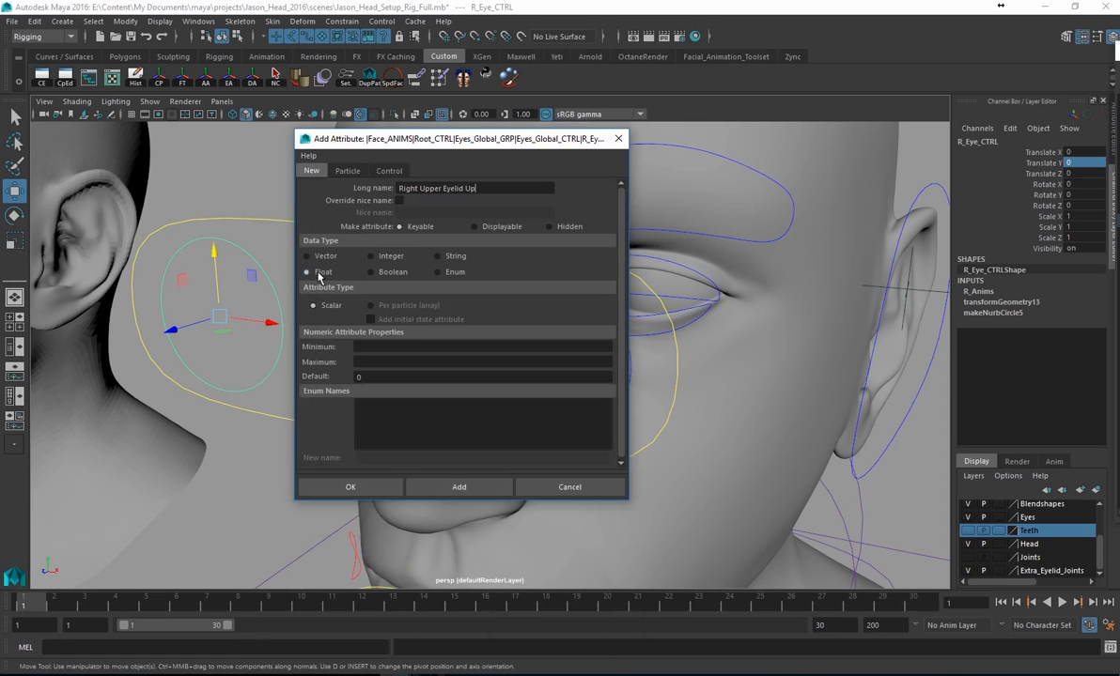
{"action": "left_click", "coordinate": [373, 347]}
{"action": "left_click", "coordinate": [459, 487]}
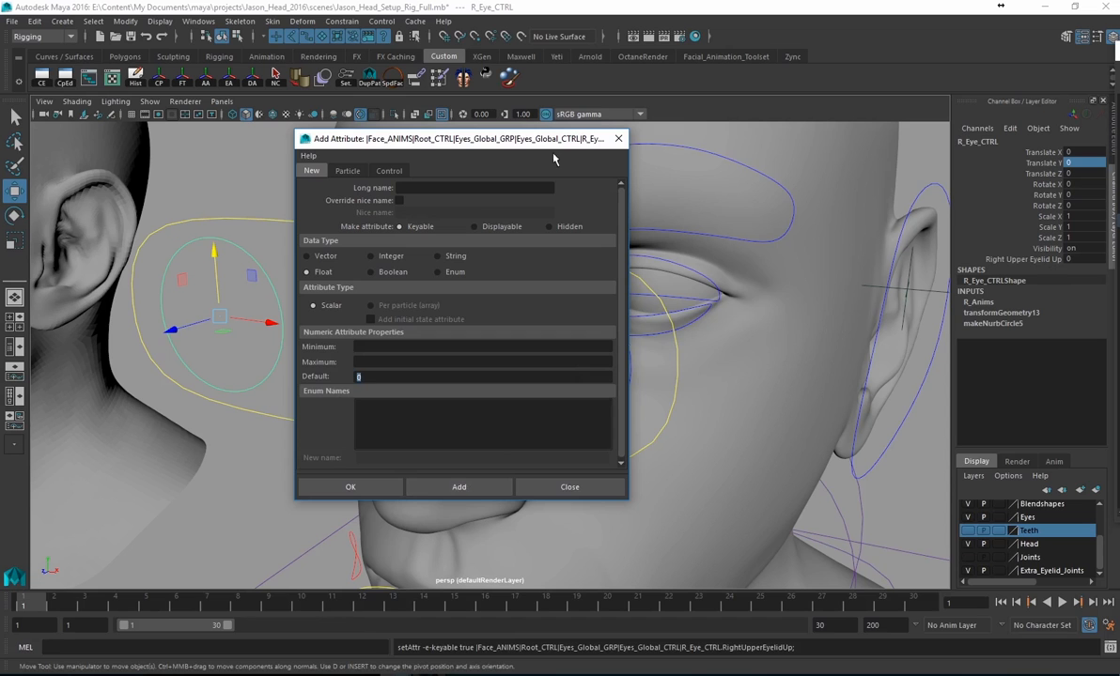
- Add a keyable float attribute named Right Upper Eyelid Down to R_Eye_CTRL and compare its channels with L_Eye_CTRL
{"action": "left_click_drag", "start_coordinate": [455, 140], "coordinate": [792, 373]}
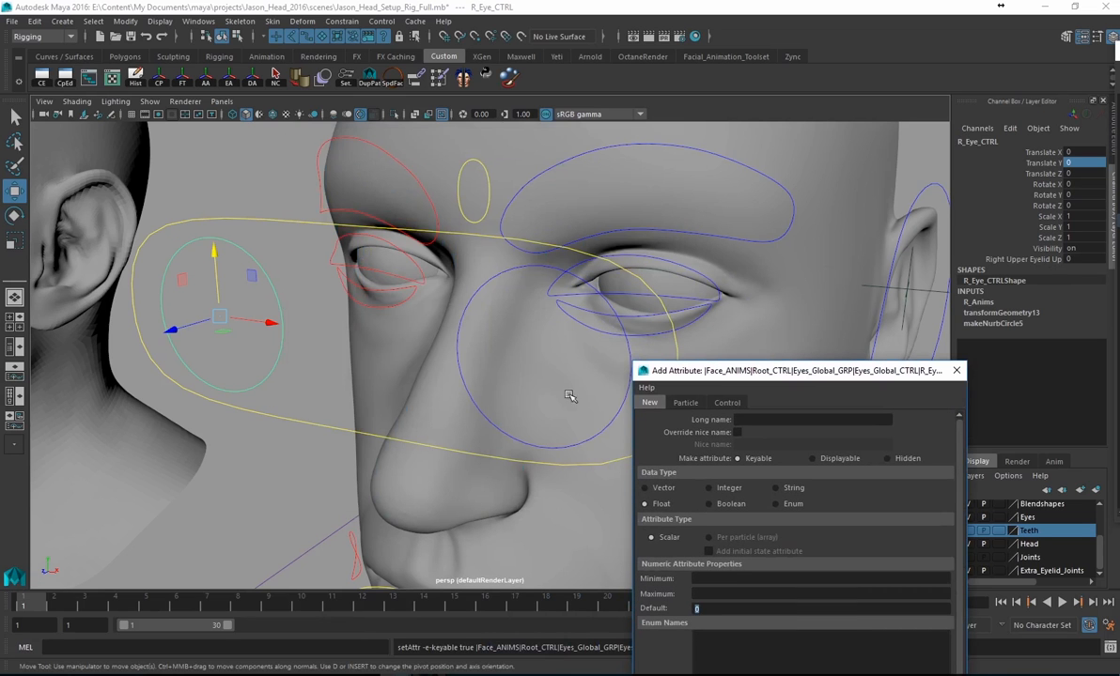
{"action": "left_click", "coordinate": [461, 376]}
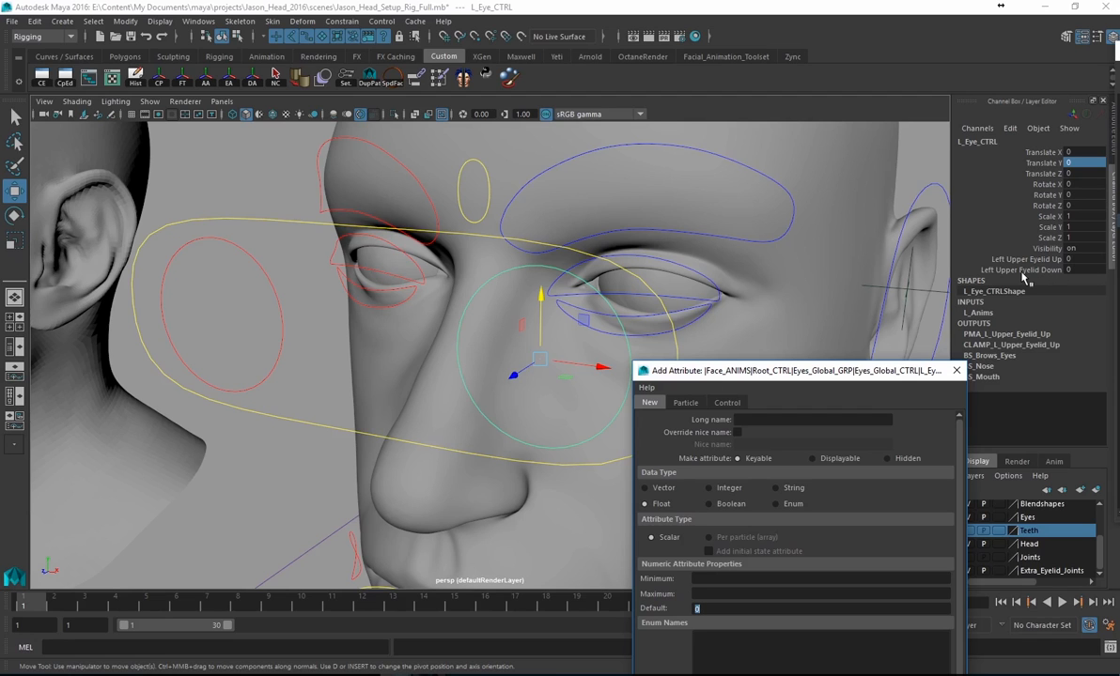
{"action": "left_click_drag", "start_coordinate": [742, 370], "coordinate": [582, 144]}
{"action": "left_click", "coordinate": [271, 283]}
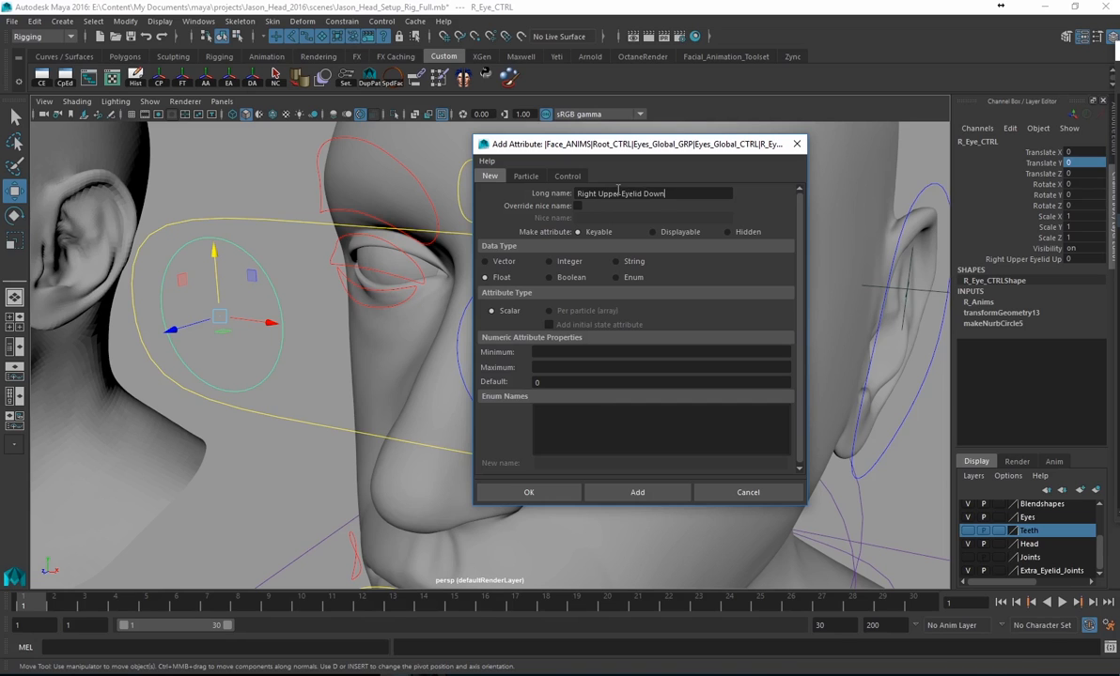
{"action": "left_click", "coordinate": [604, 352]}
{"action": "left_click", "coordinate": [561, 492]}
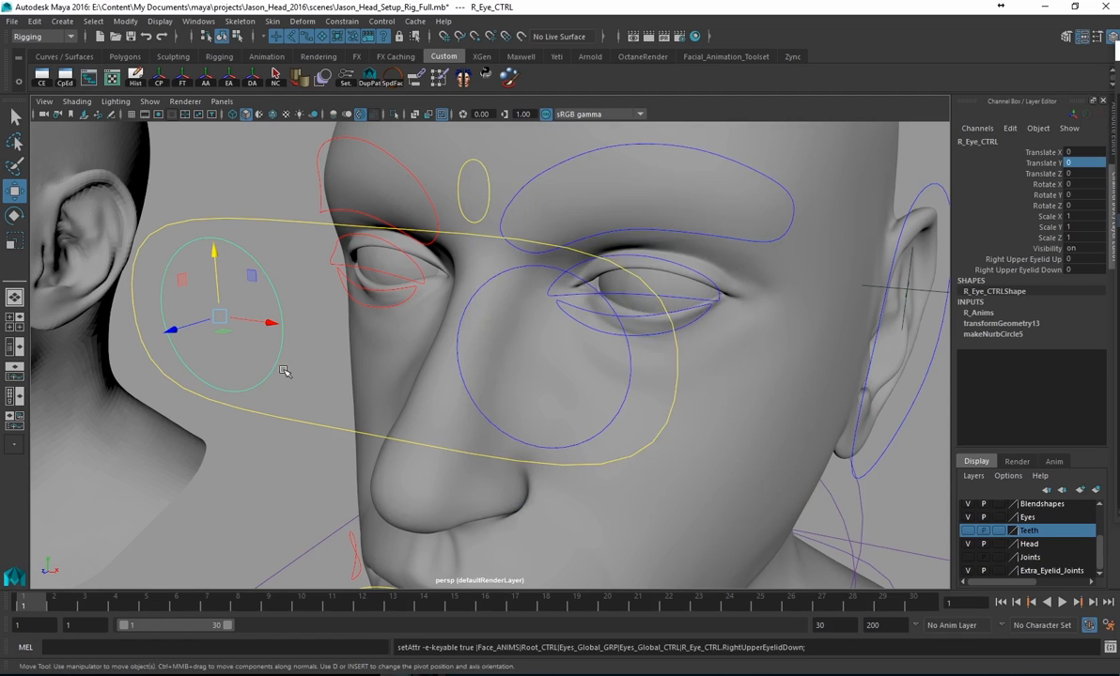
{"action": "left_click", "coordinate": [472, 296]}
{"action": "left_click", "coordinate": [261, 264]}
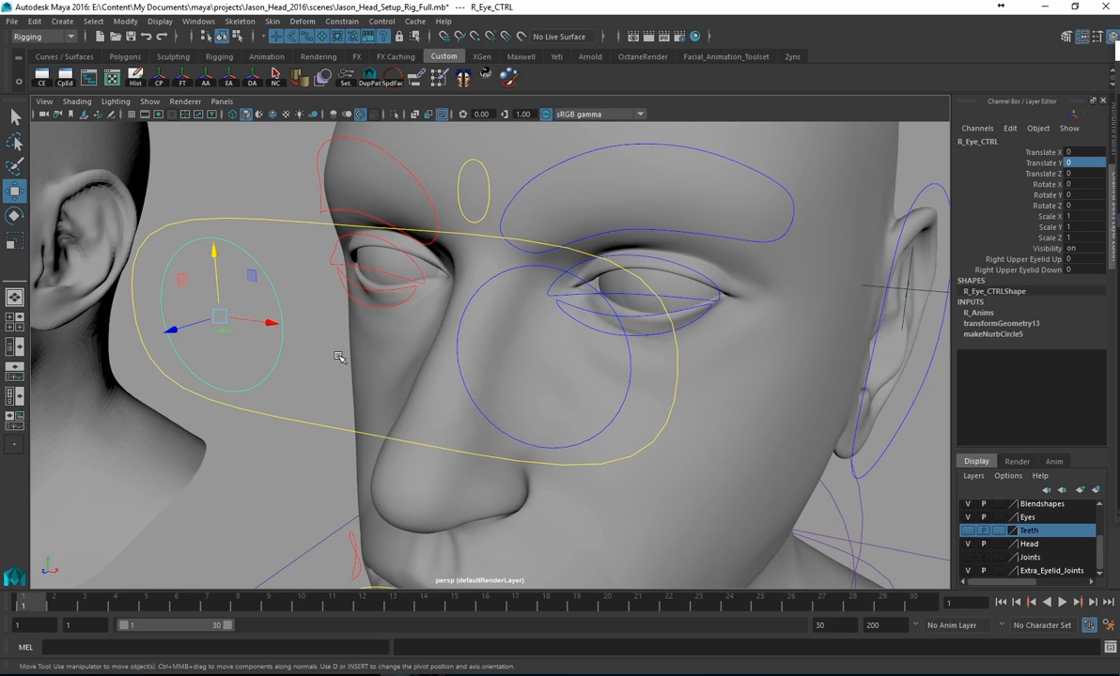
- Bring up Hypershade and delete the unused multiplyDivide2, plusMinusAverage1 and clamp1 nodes from the graph
{"action": "left_click_drag", "start_coordinate": [315, 357], "coordinate": [334, 328], "text": "alt"}
{"action": "left_click_drag", "start_coordinate": [1118, 131], "coordinate": [380, 33]}
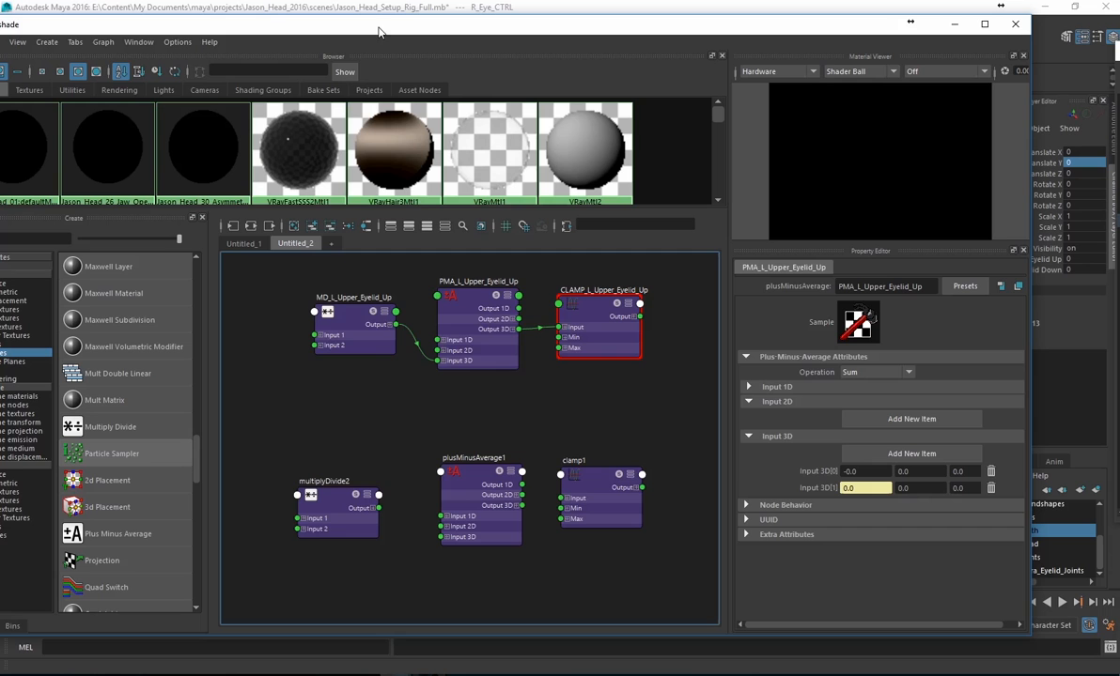
{"action": "middle_click_drag", "start_coordinate": [392, 341], "coordinate": [441, 297], "text": "alt"}
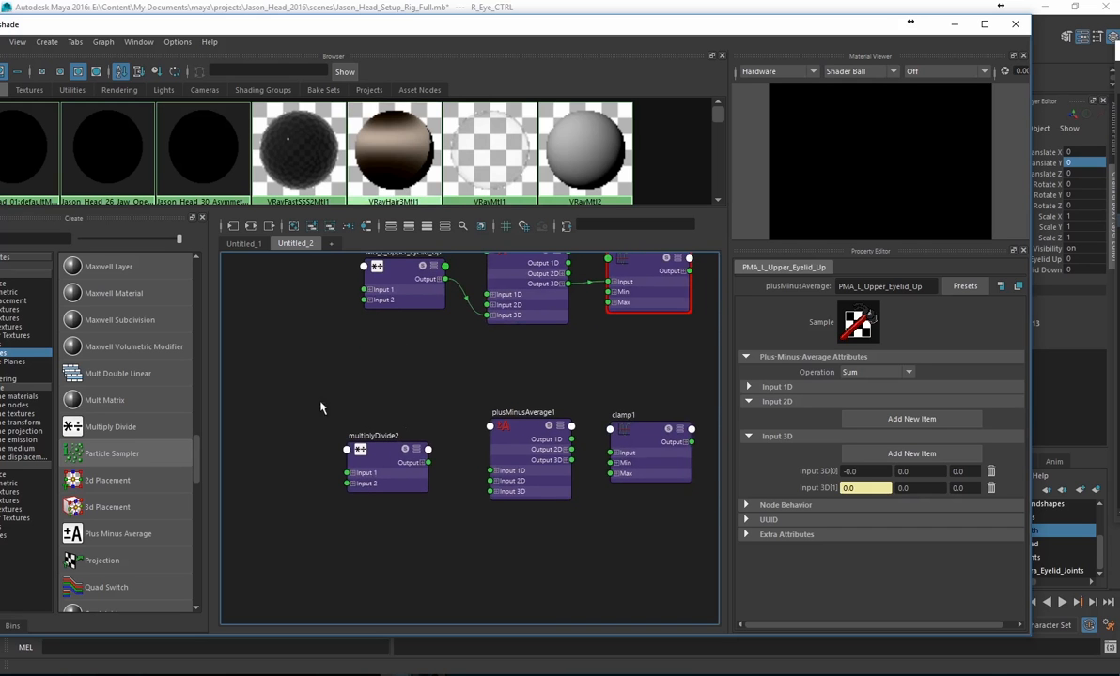
{"action": "middle_click_drag", "start_coordinate": [428, 388], "coordinate": [406, 397], "text": "alt"}
{"action": "left_click_drag", "start_coordinate": [337, 418], "coordinate": [657, 526]}
{"action": "key", "text": "Delete"}
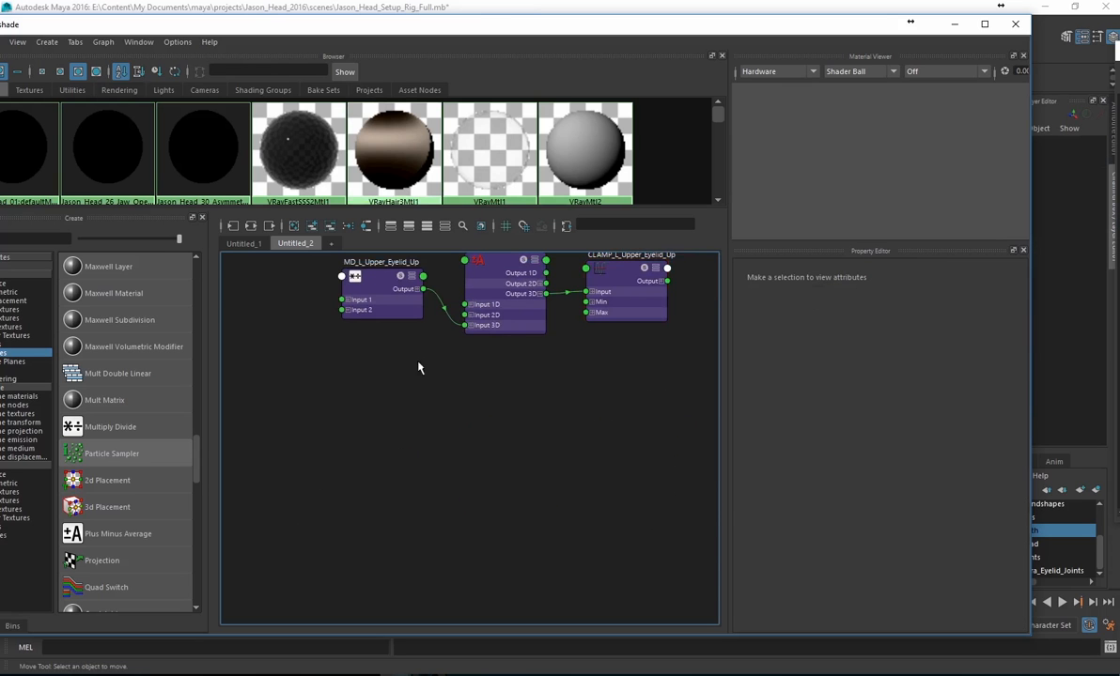
- Create a new Multiply Divide node in the graph below MD_L_Upper_Eyelid_Up
{"action": "middle_click_drag", "start_coordinate": [419, 367], "coordinate": [407, 462], "text": "alt"}
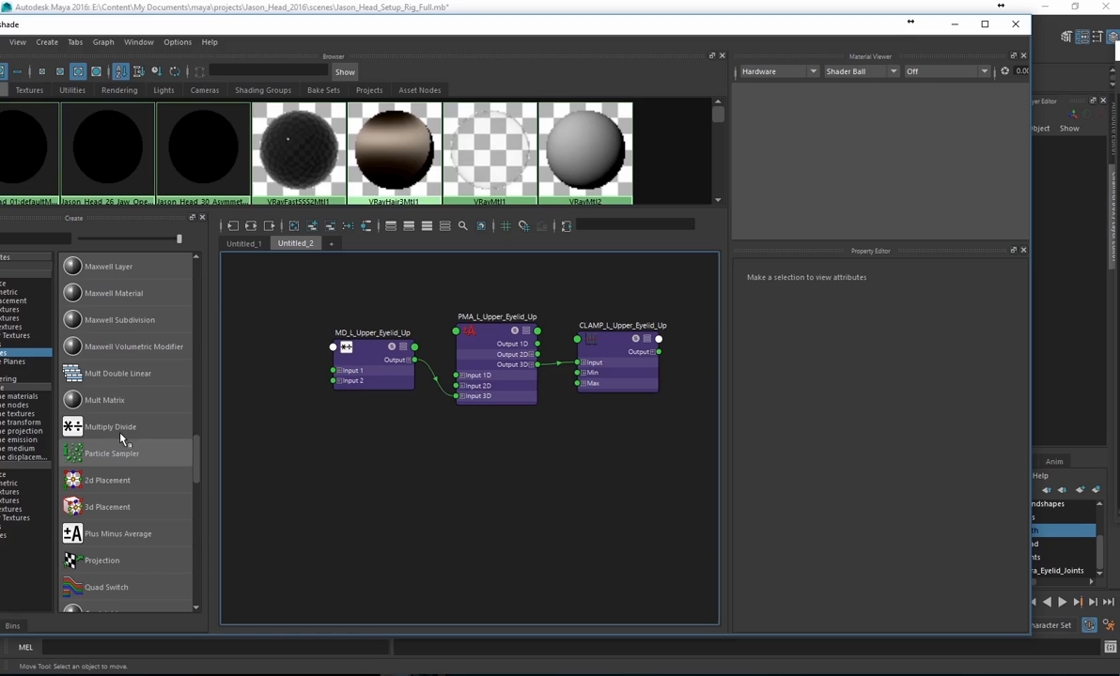
{"action": "left_click_drag", "start_coordinate": [298, 24], "coordinate": [369, 25]}
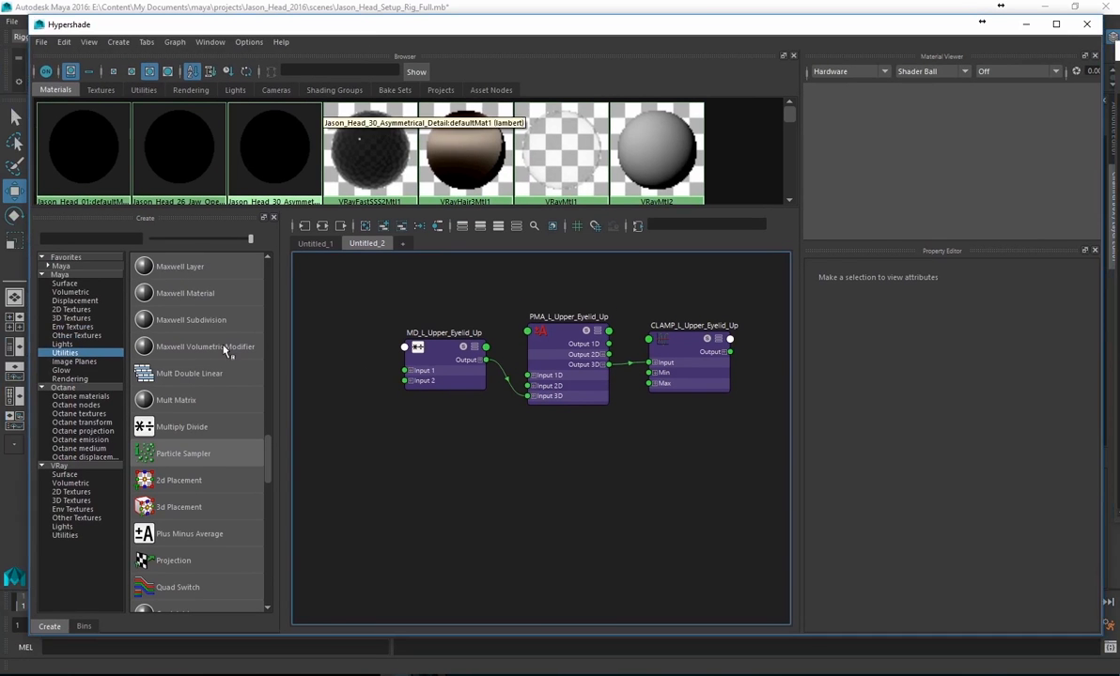
{"action": "left_click_drag", "start_coordinate": [151, 424], "coordinate": [457, 484]}
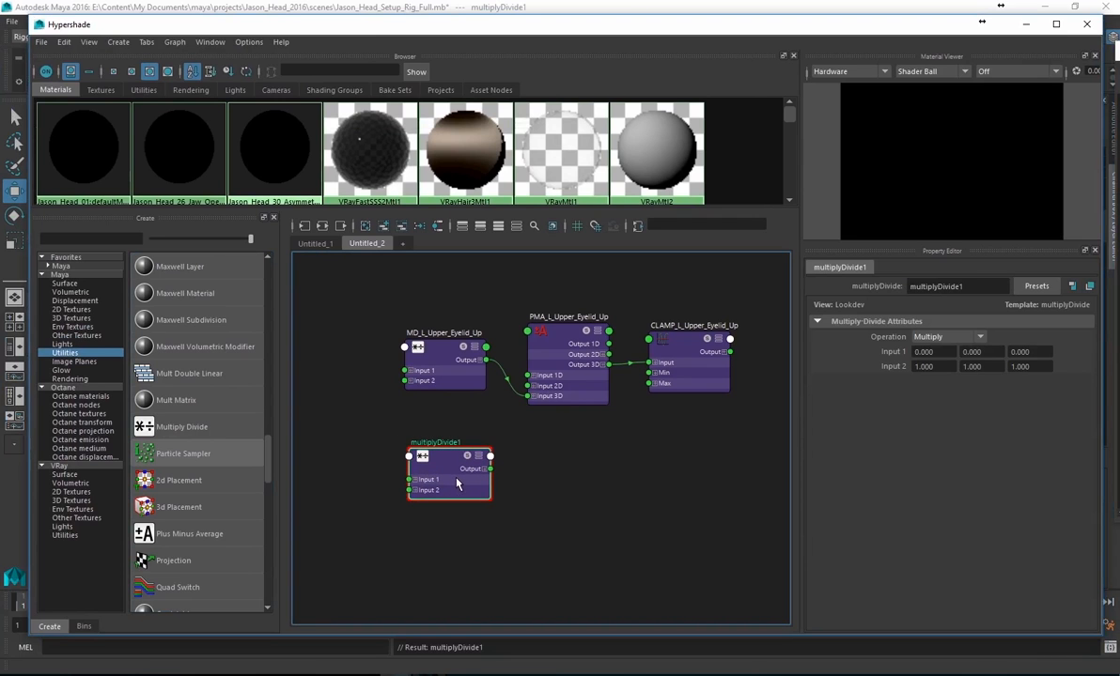
- Match multiplyDivide1 to MD_L_Upper_Eyelid_Up by setting its Input 2 X to -30 and its operation to Divide
{"action": "left_click", "coordinate": [422, 346]}
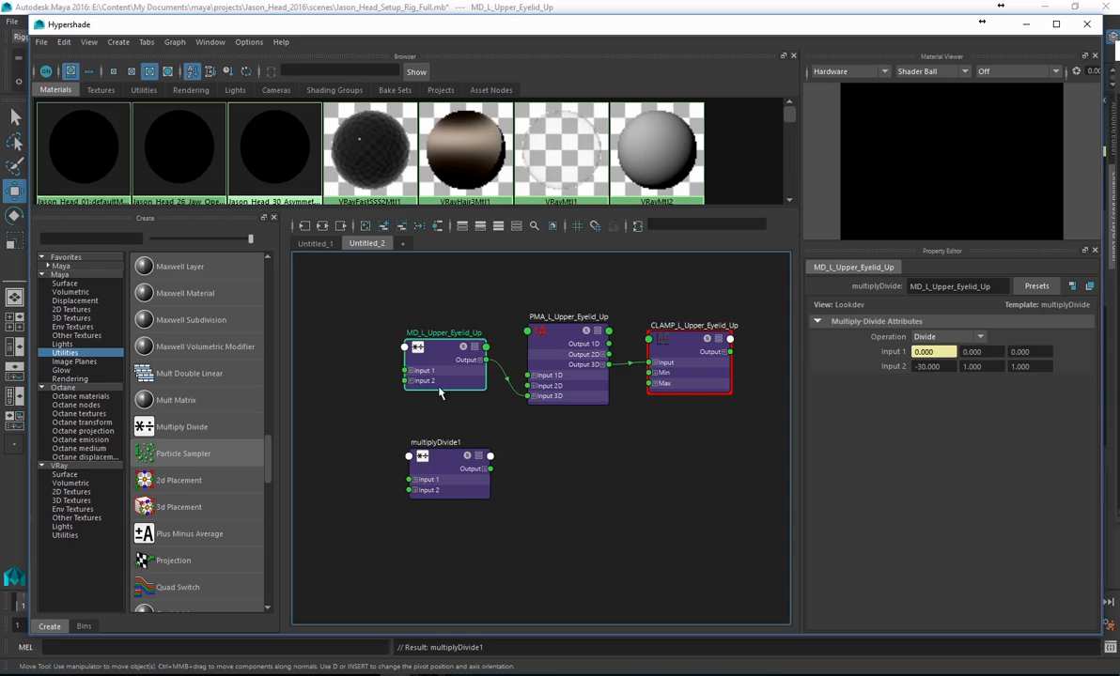
{"action": "left_click", "coordinate": [460, 498]}
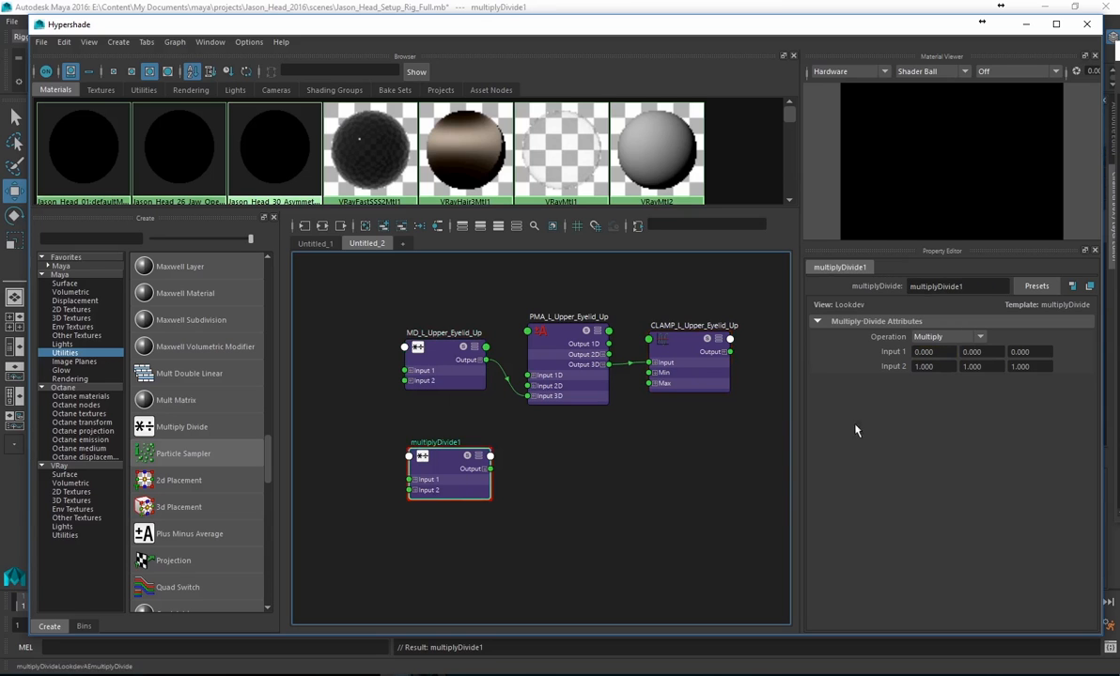
{"action": "left_click", "coordinate": [924, 366]}
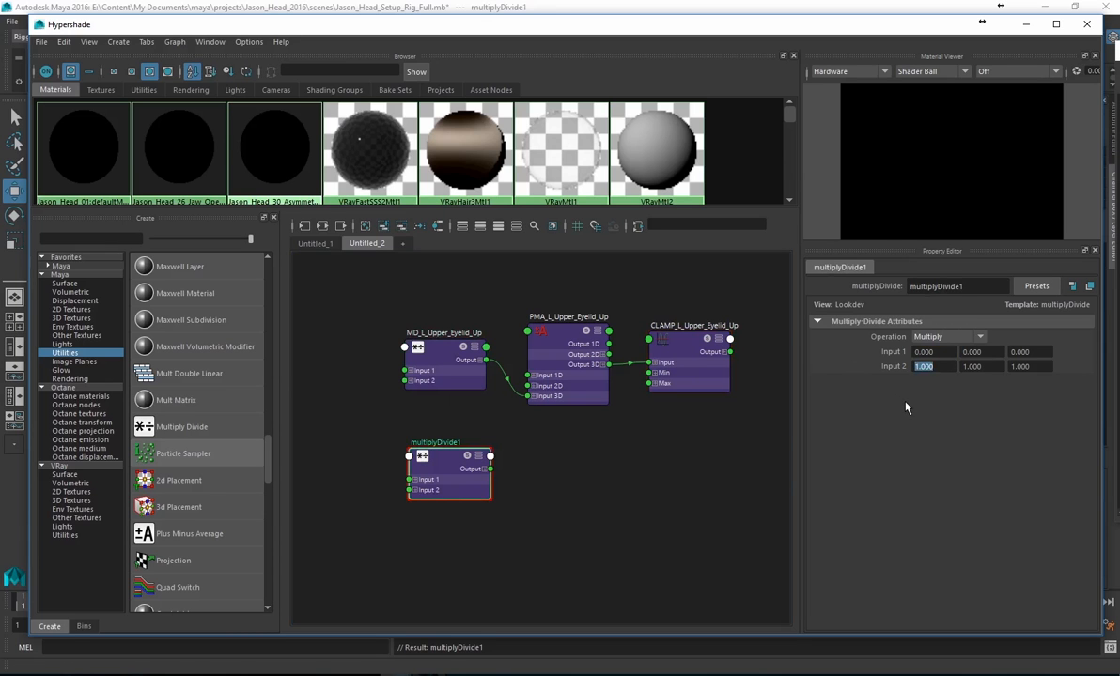
{"action": "type", "text": "-"}
{"action": "key", "text": "Return"}
{"action": "left_click", "coordinate": [928, 337]}
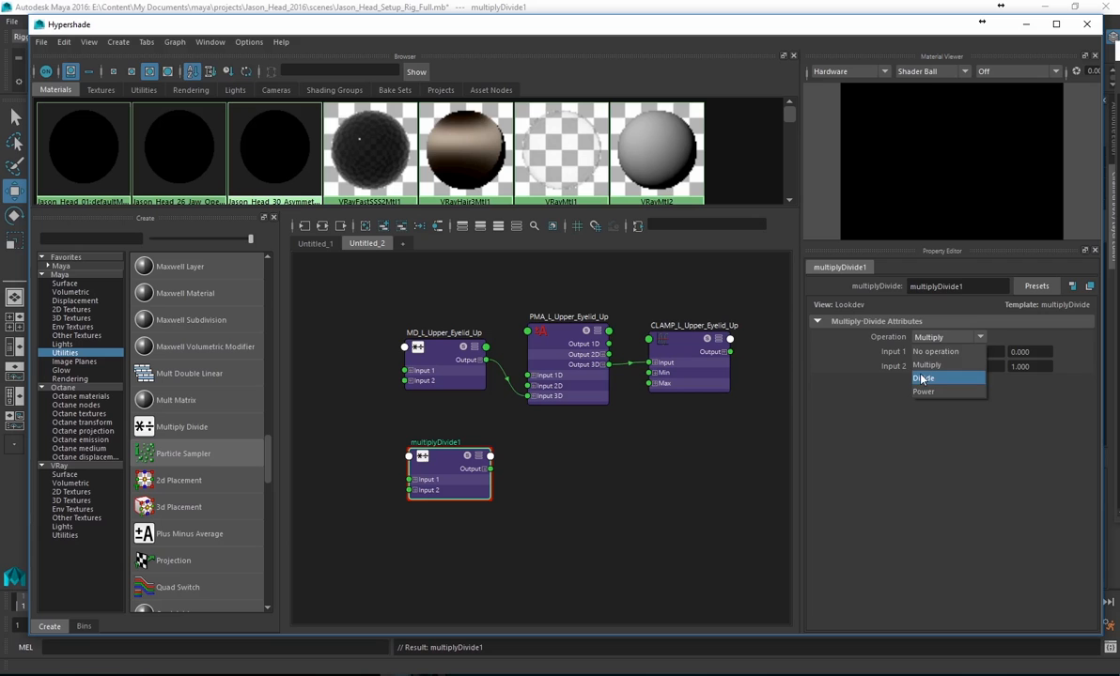
{"action": "left_click", "coordinate": [922, 377]}
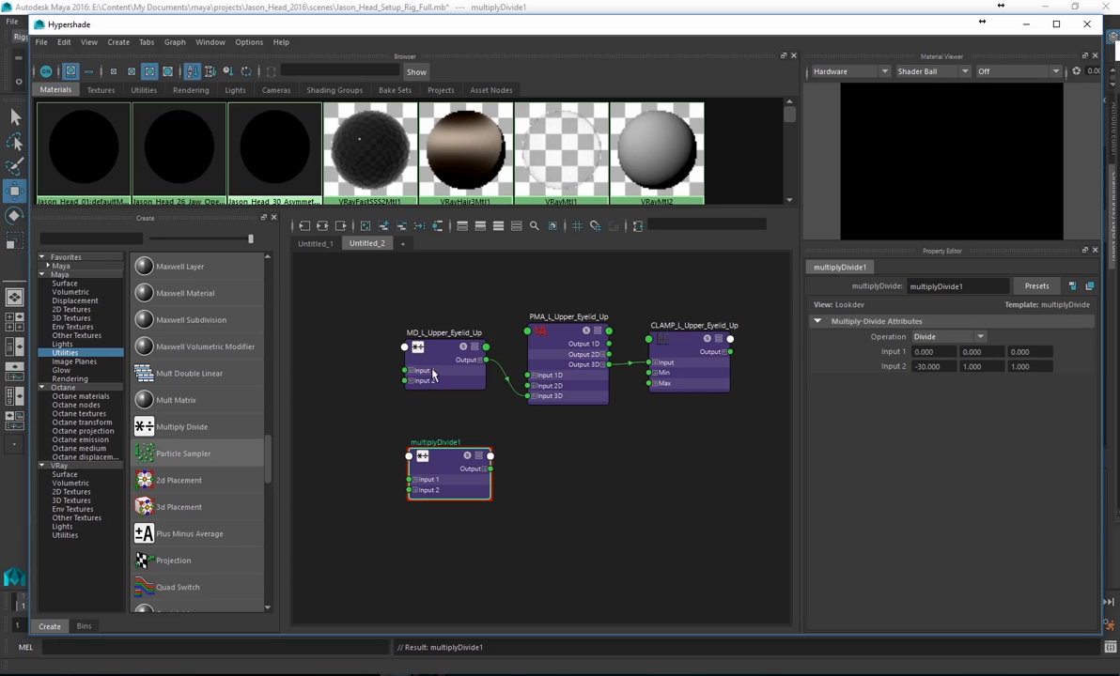
{"action": "left_click", "coordinate": [411, 342]}
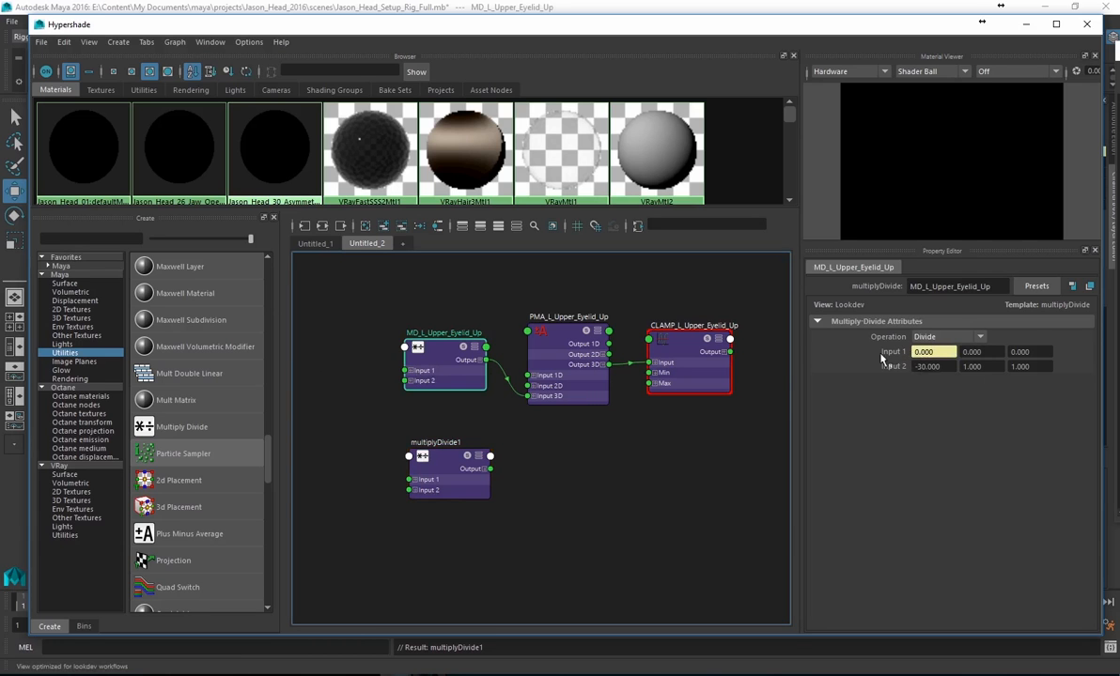
{"action": "left_click", "coordinate": [445, 457]}
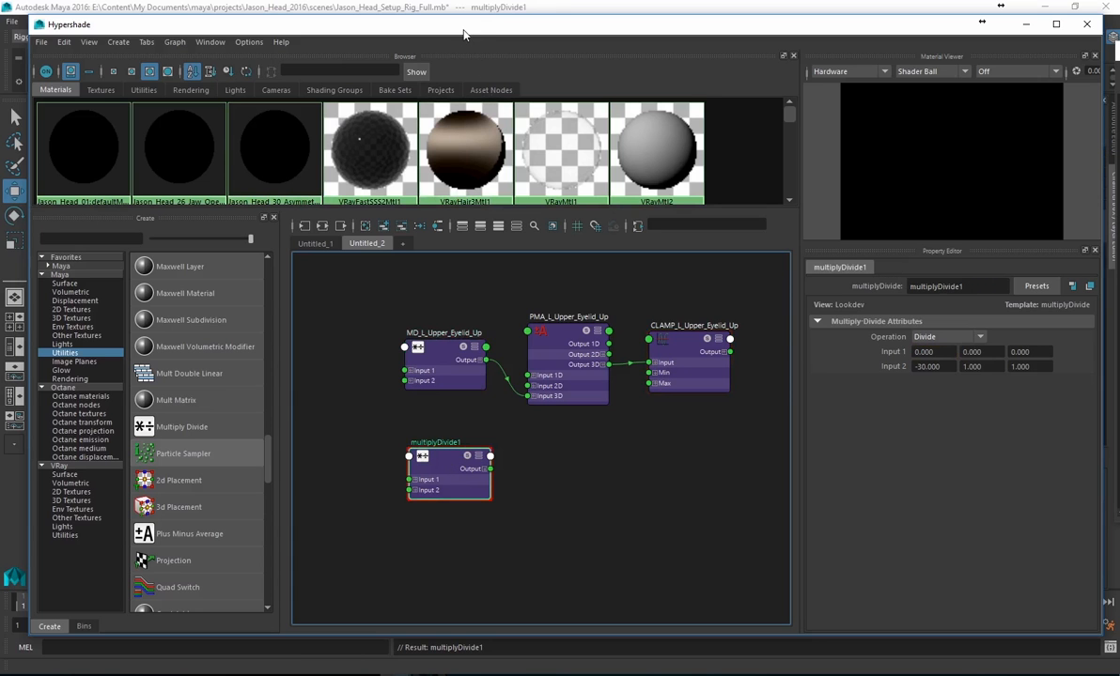
- Open the Connection Editor and place it clear of the eyes
{"action": "left_click_drag", "start_coordinate": [463, 35], "coordinate": [1119, 56]}
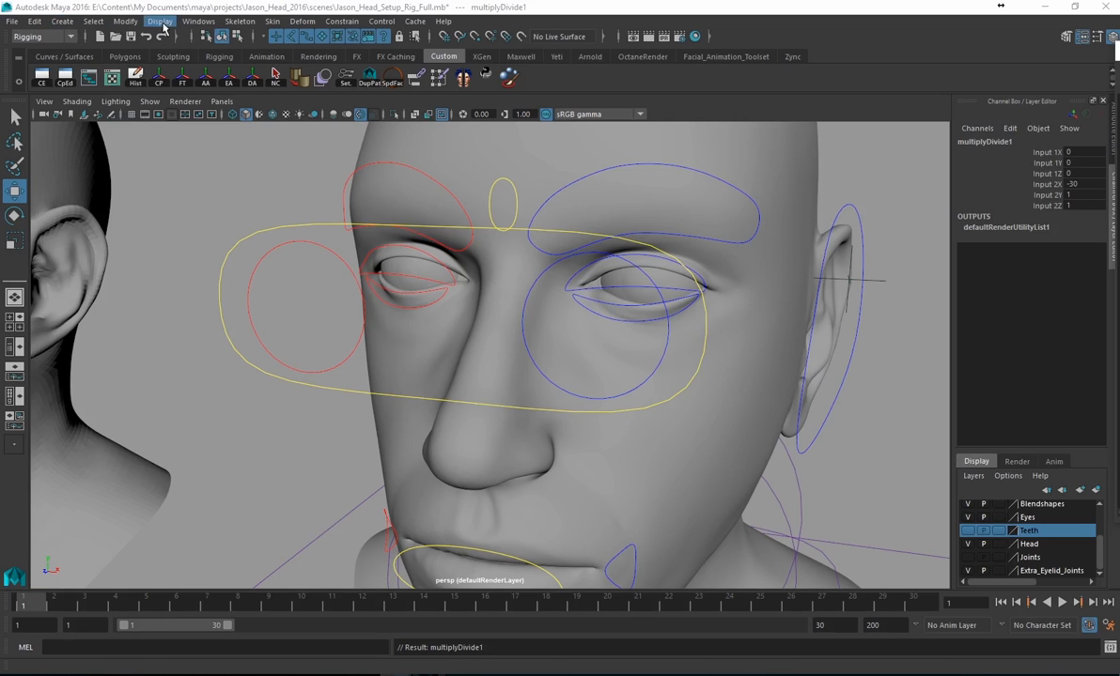
{"action": "left_click", "coordinate": [159, 21]}
{"action": "mouse_move", "coordinate": [197, 24]}
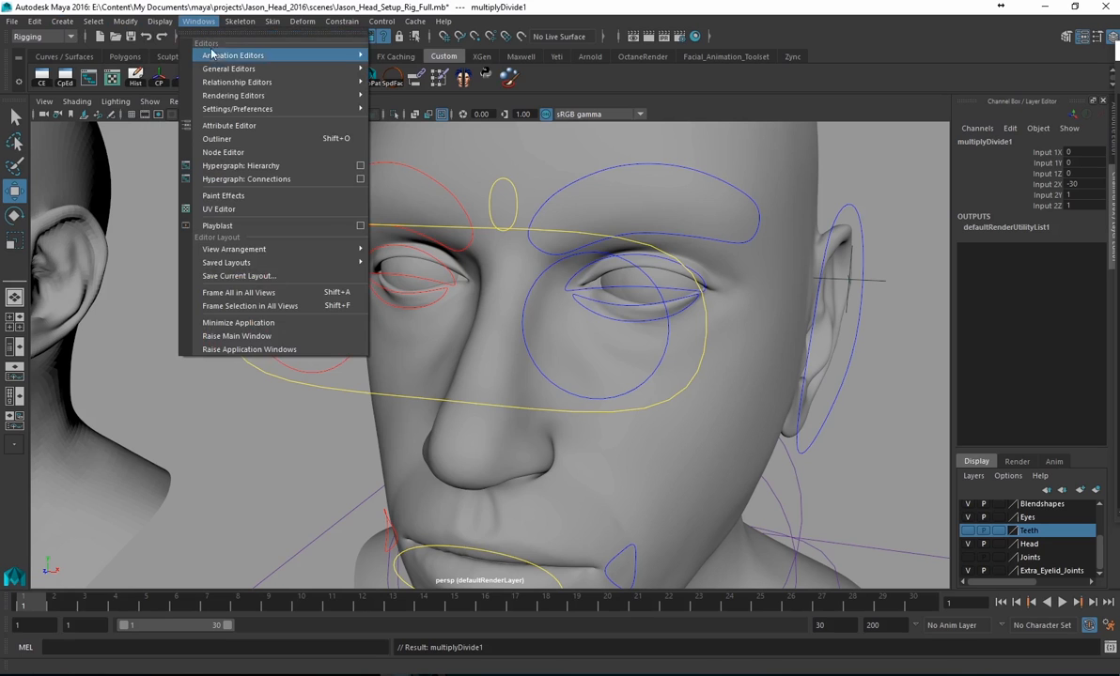
{"action": "mouse_move", "coordinate": [224, 72]}
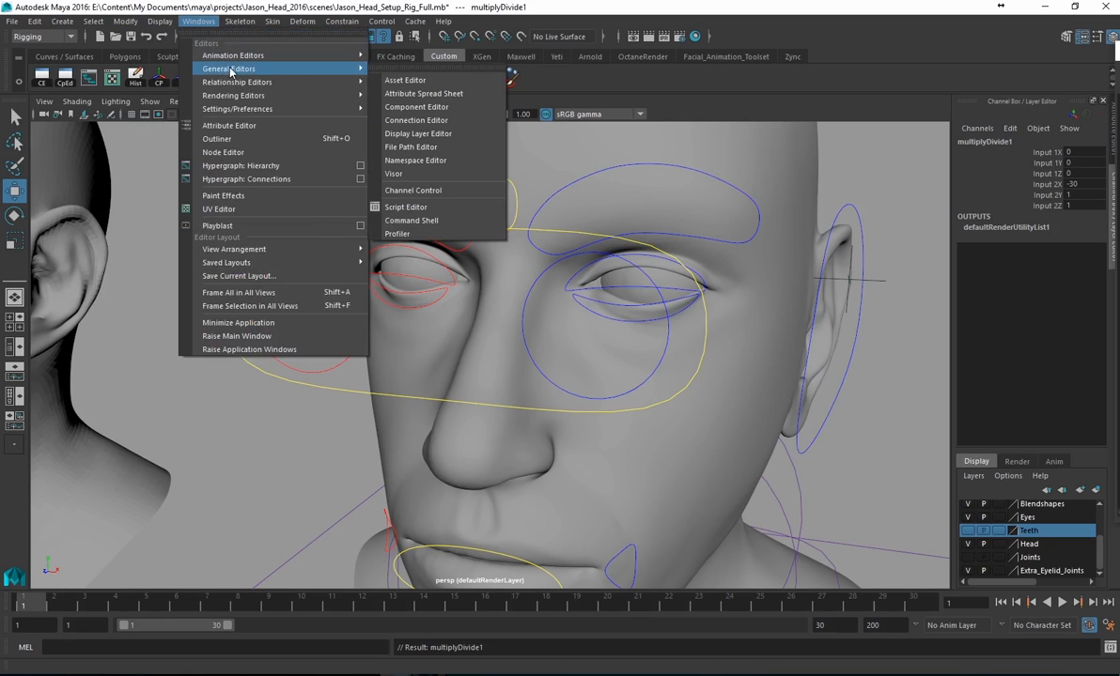
{"action": "left_click", "coordinate": [445, 123]}
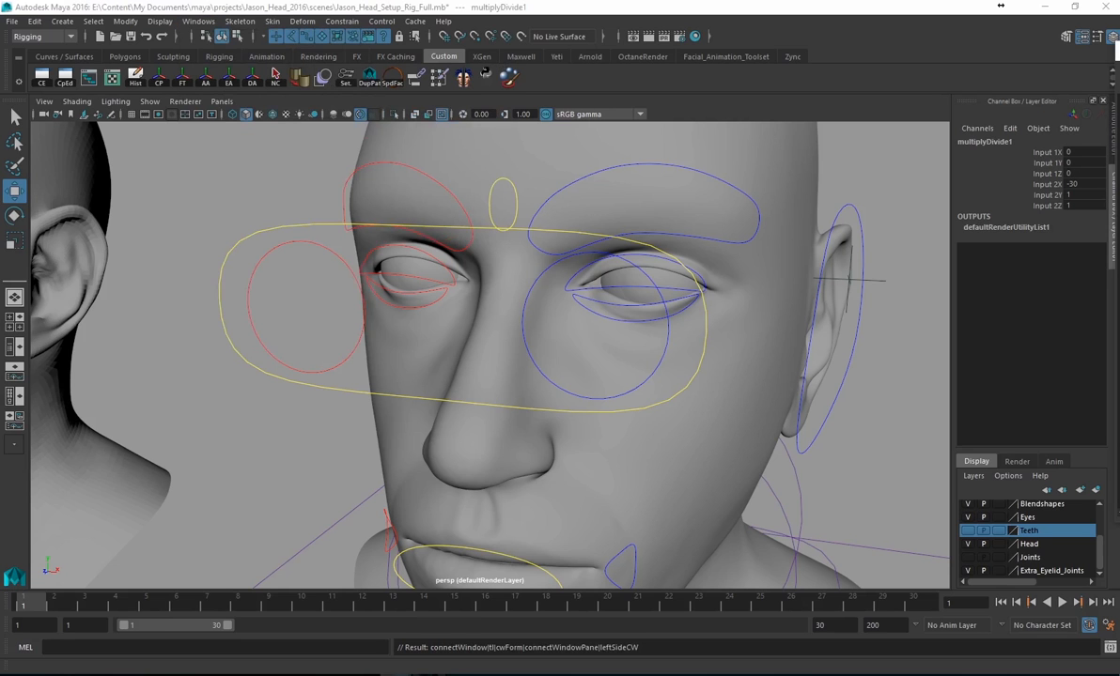
{"action": "left_click_drag", "start_coordinate": [295, 182], "coordinate": [244, 163]}
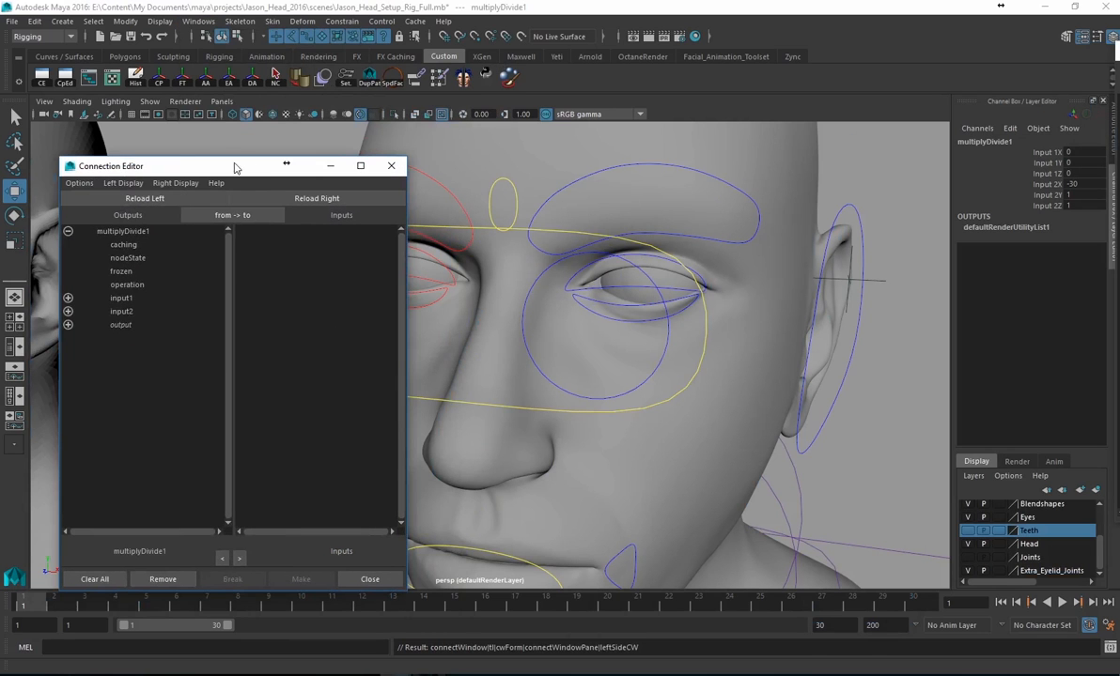
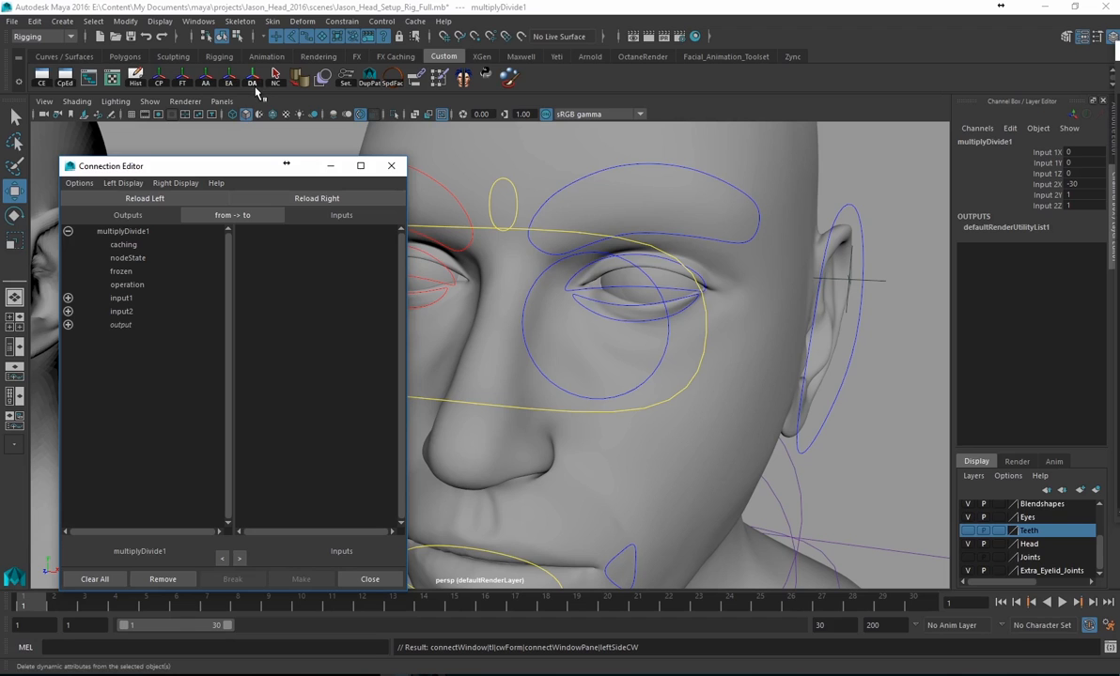
{"action": "left_click_drag", "start_coordinate": [210, 172], "coordinate": [223, 123]}
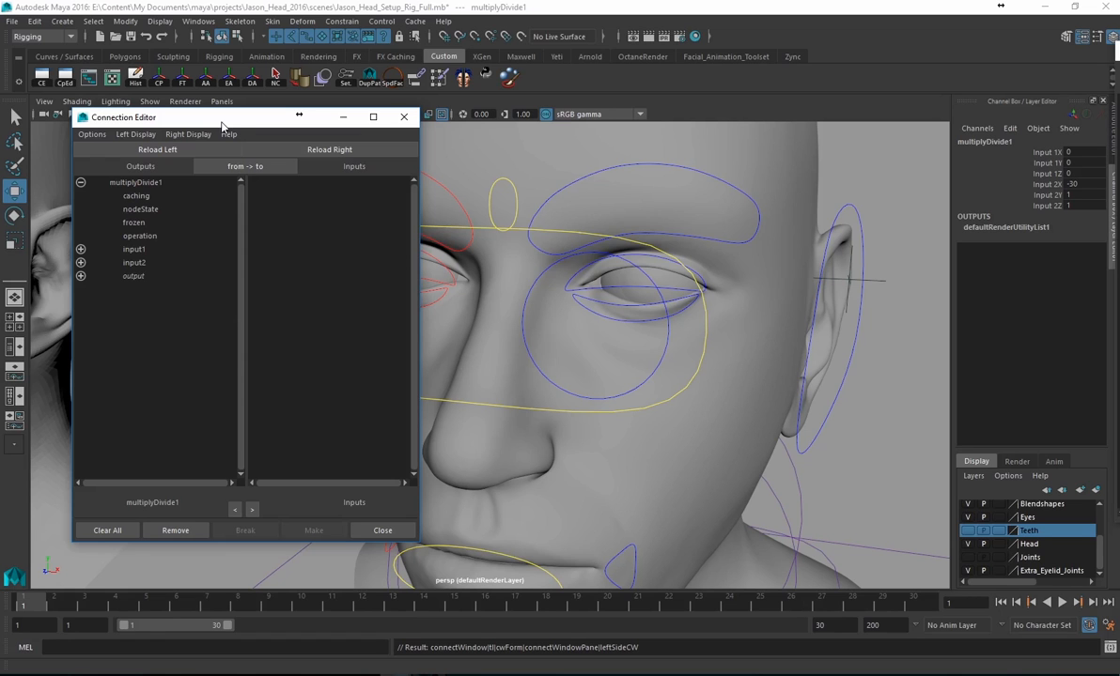
{"action": "left_click_drag", "start_coordinate": [239, 123], "coordinate": [179, 194]}
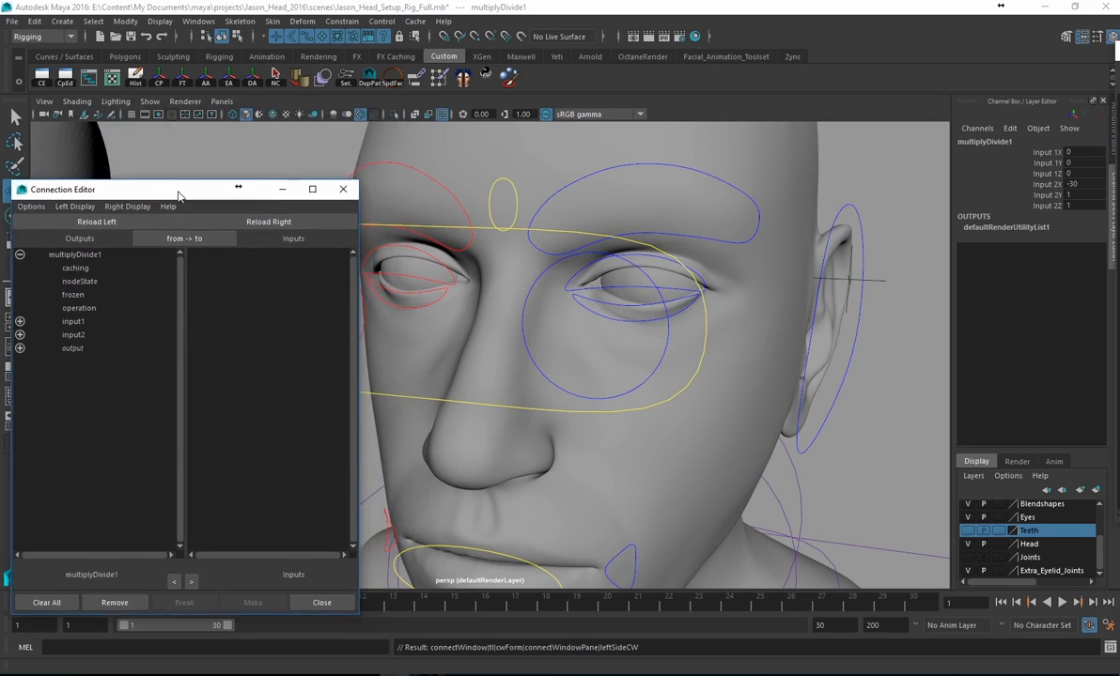
- Show the Joints layer and load R_Eye_Joint as the output side of the Connection Editor
{"action": "left_click", "coordinate": [968, 557]}
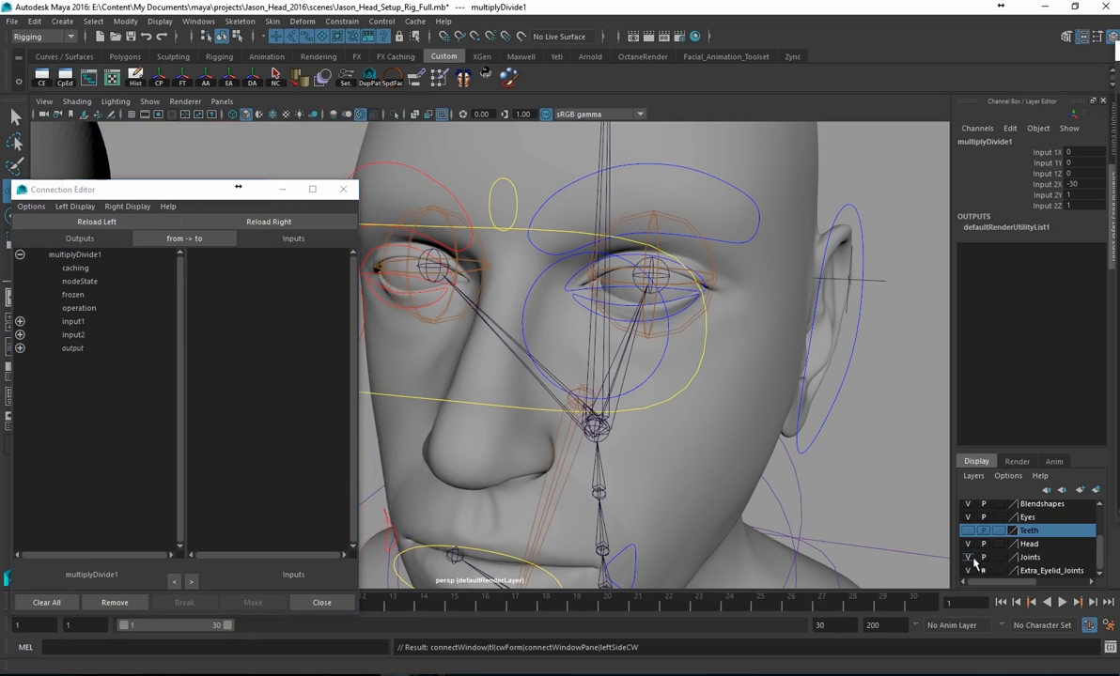
{"action": "left_click", "coordinate": [400, 255]}
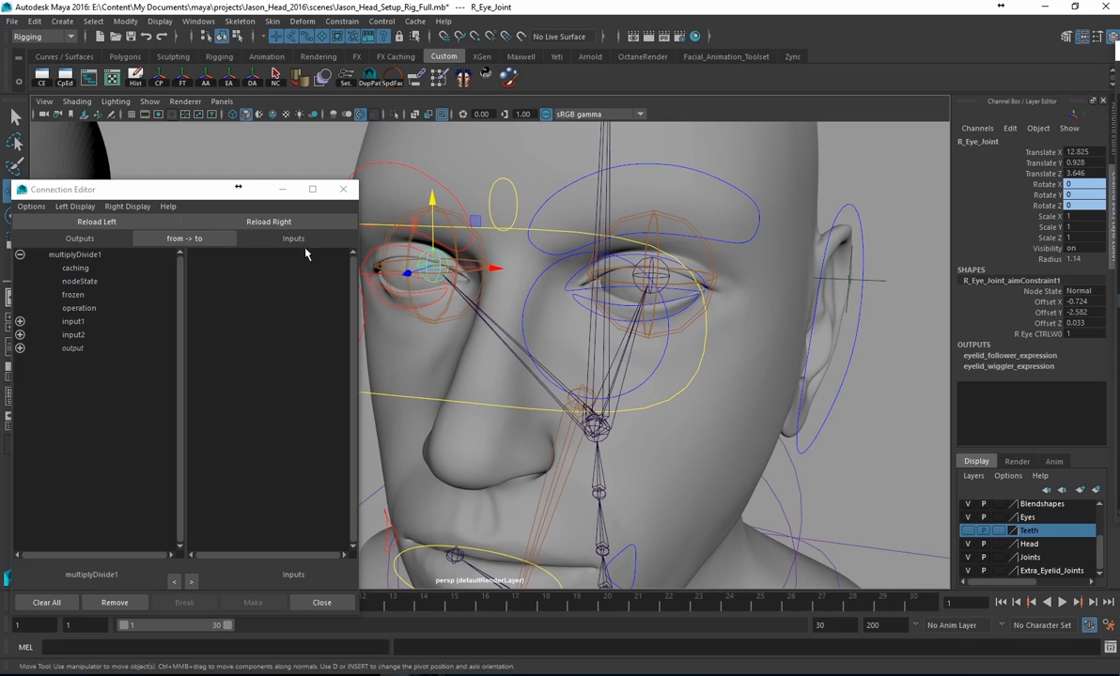
{"action": "left_click_drag", "start_coordinate": [237, 191], "coordinate": [195, 125]}
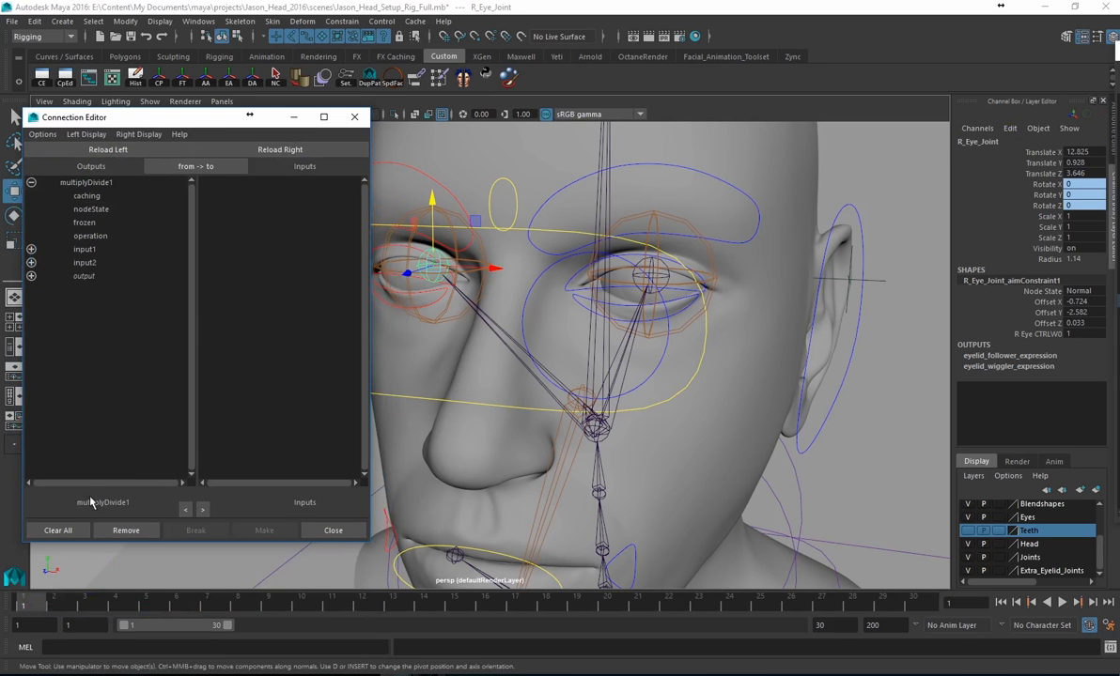
{"action": "left_click", "coordinate": [86, 152]}
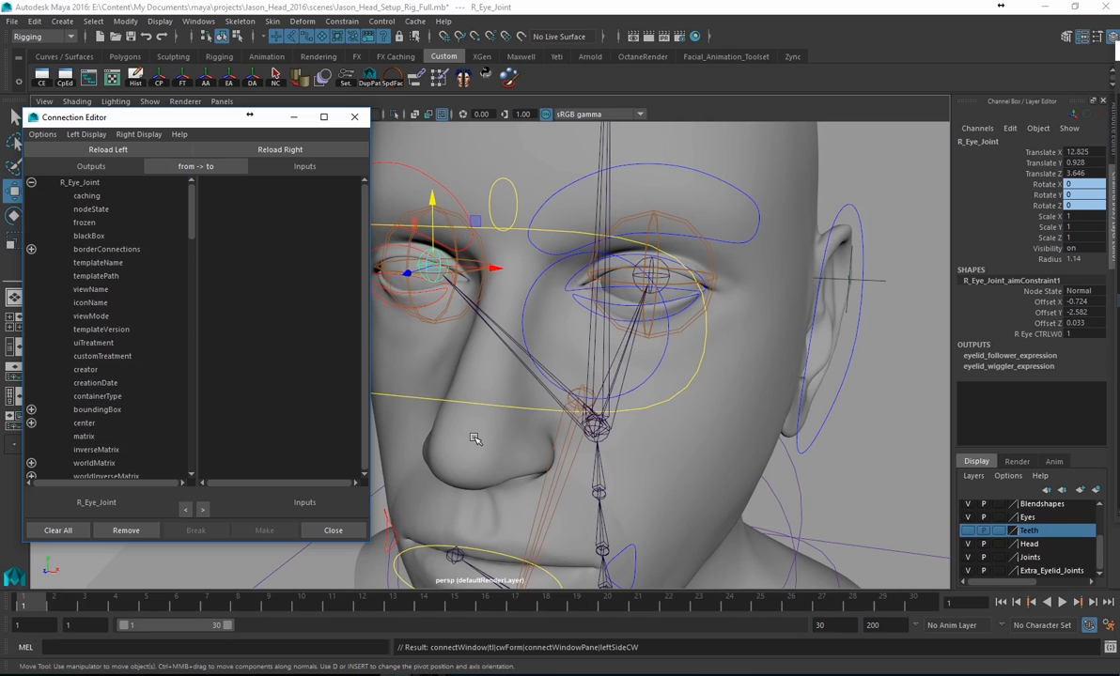
- Load the multiplyDivide1 node from Hypershade as the input side of the Connection Editor
{"action": "left_click_drag", "start_coordinate": [1118, 8], "coordinate": [737, 42]}
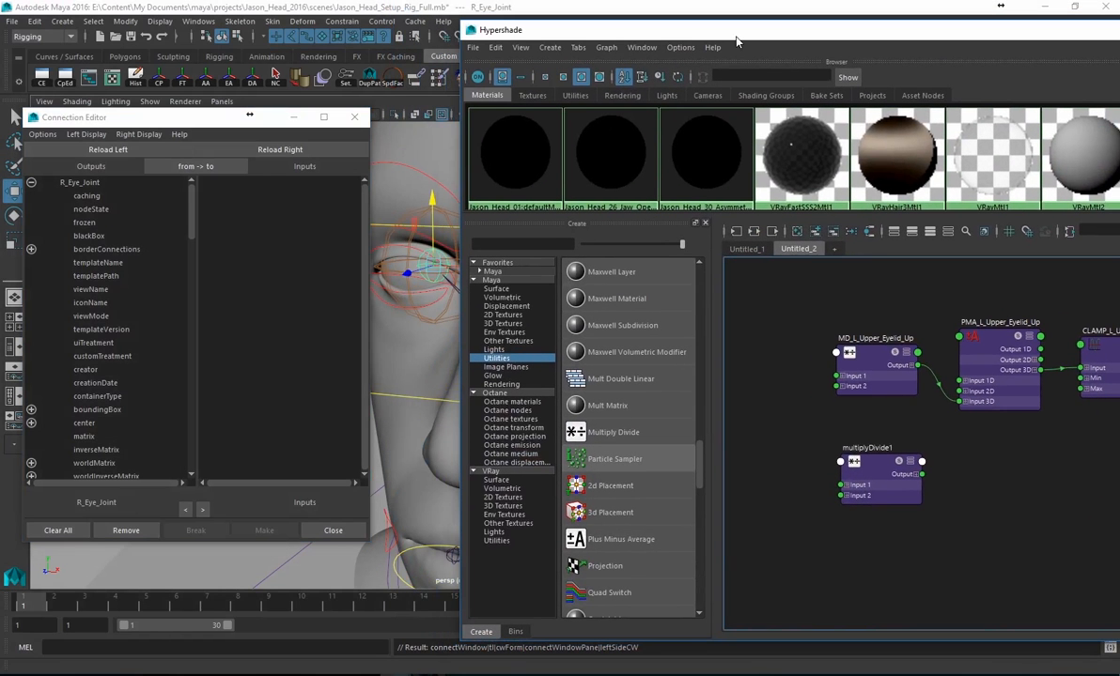
{"action": "left_click", "coordinate": [880, 473]}
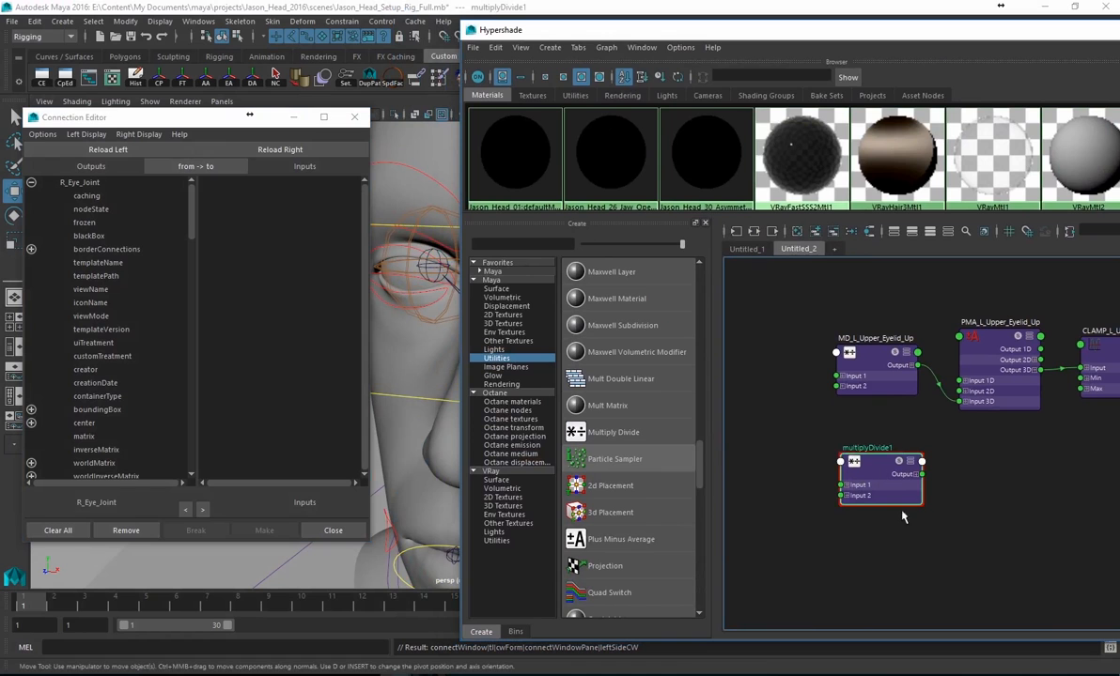
{"action": "left_click", "coordinate": [319, 151]}
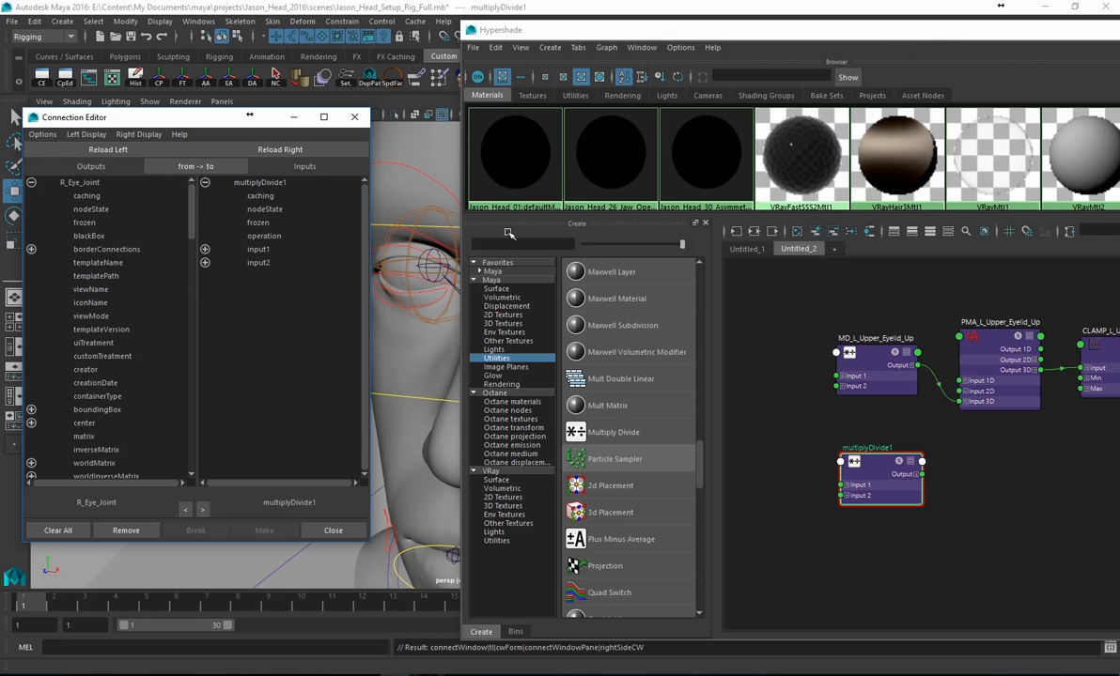
{"action": "left_click_drag", "start_coordinate": [652, 32], "coordinate": [1119, 48]}
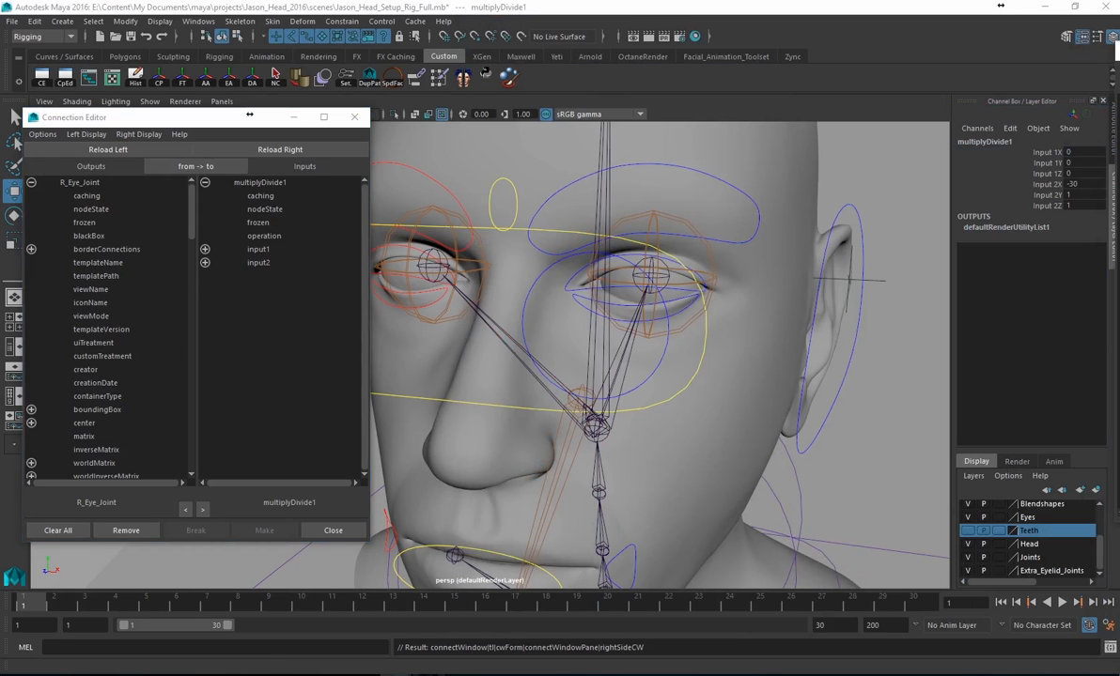
- Expand R_Eye_Joint's rotate attribute in the Connection Editor and choose rotateX as the output
{"action": "left_click", "coordinate": [433, 269]}
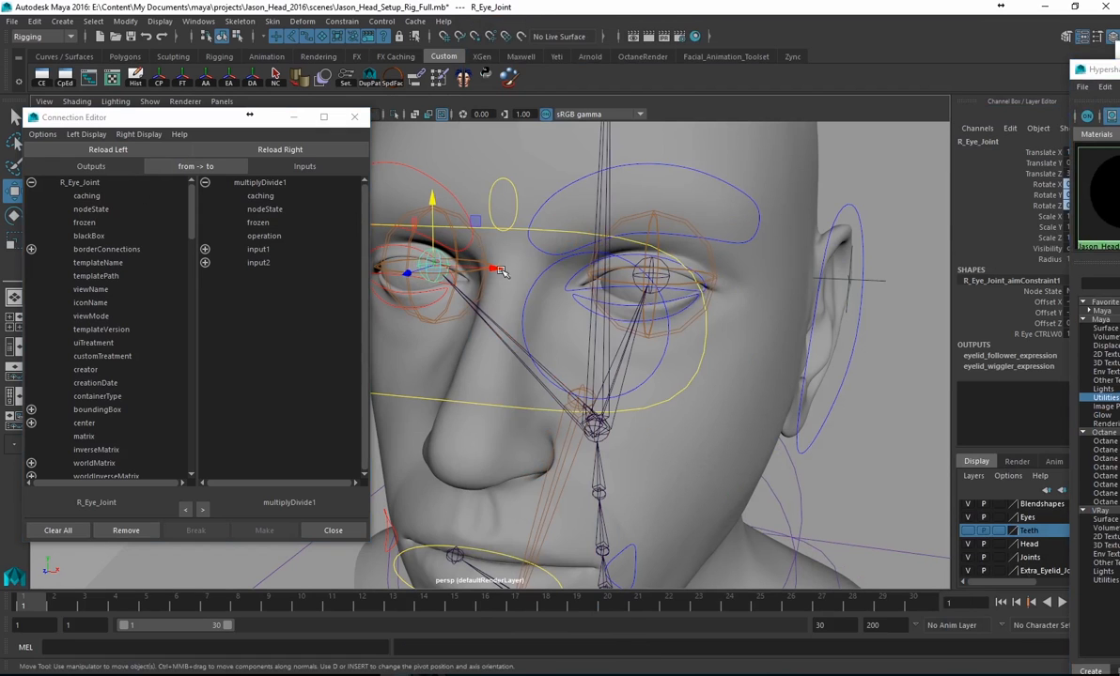
{"action": "left_click_drag", "start_coordinate": [1099, 70], "coordinate": [1119, 69]}
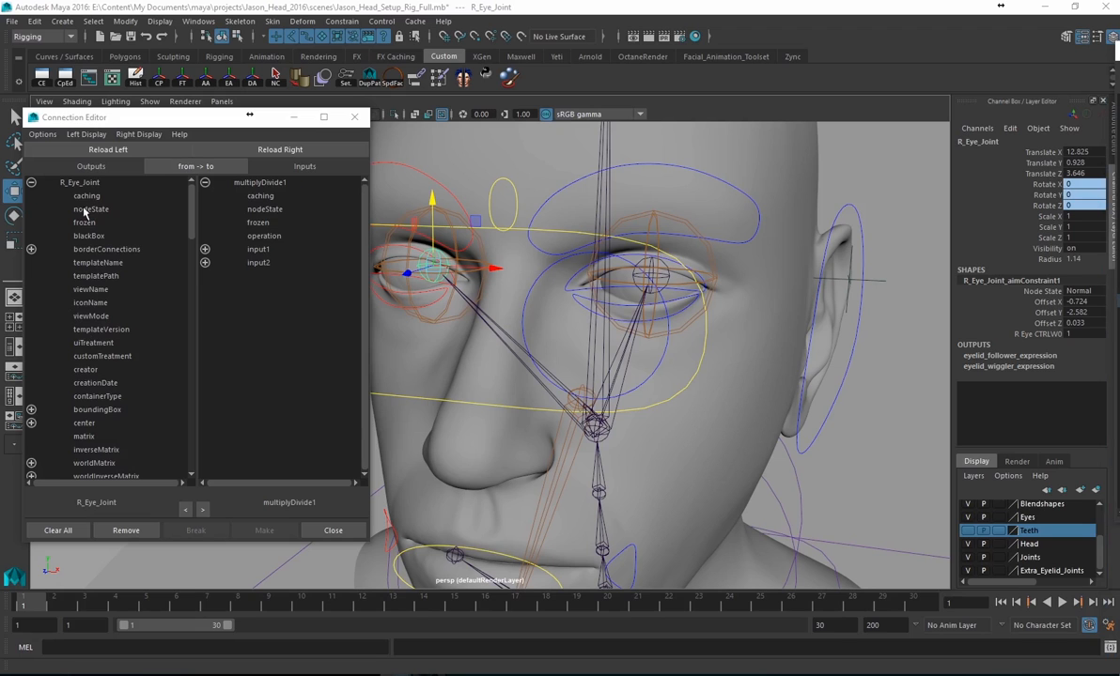
{"action": "scroll", "coordinate": [87, 281], "scroll_direction": "down", "scroll_amount": 5}
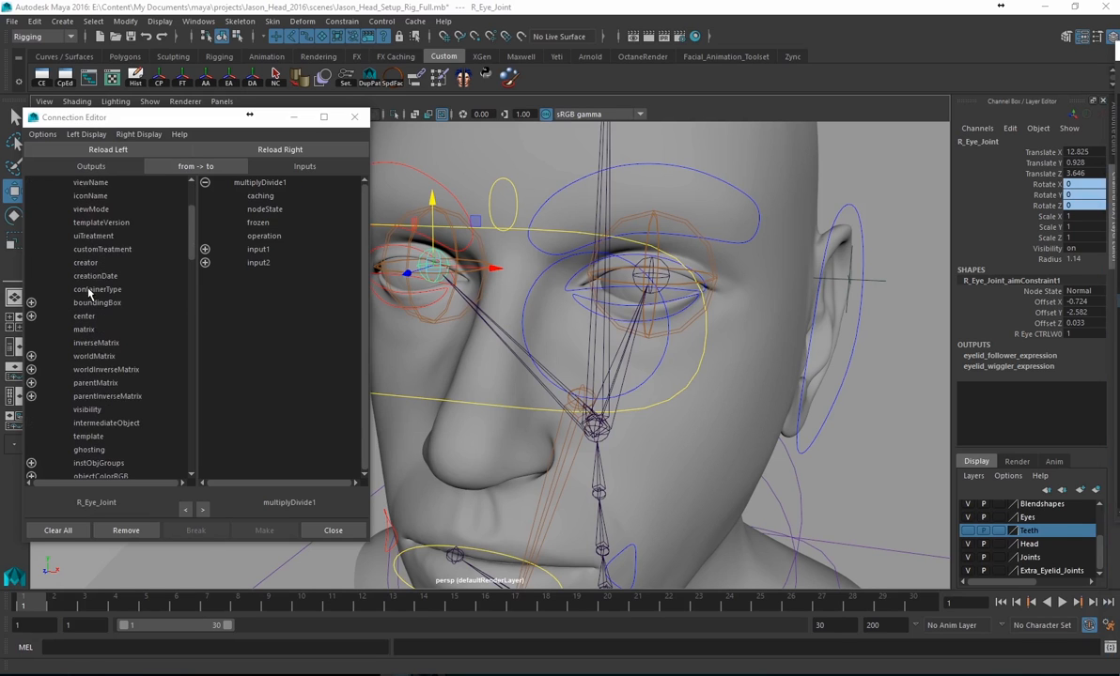
{"action": "scroll", "coordinate": [88, 294], "scroll_direction": "down", "scroll_amount": 8}
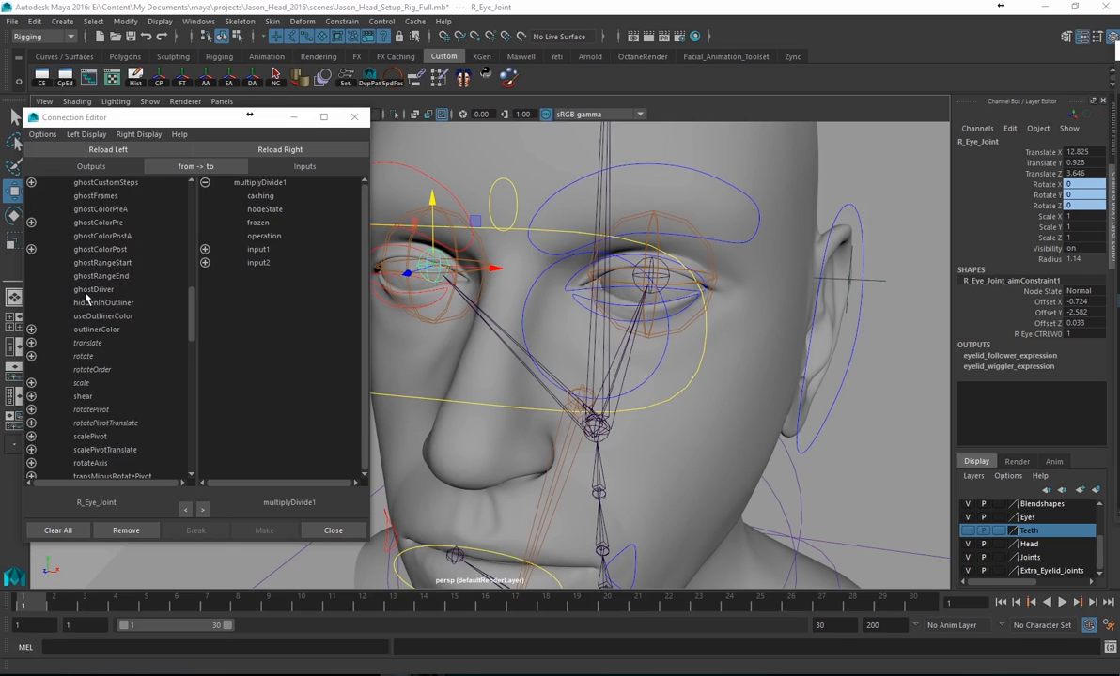
{"action": "scroll", "coordinate": [77, 330], "scroll_direction": "down", "scroll_amount": 3}
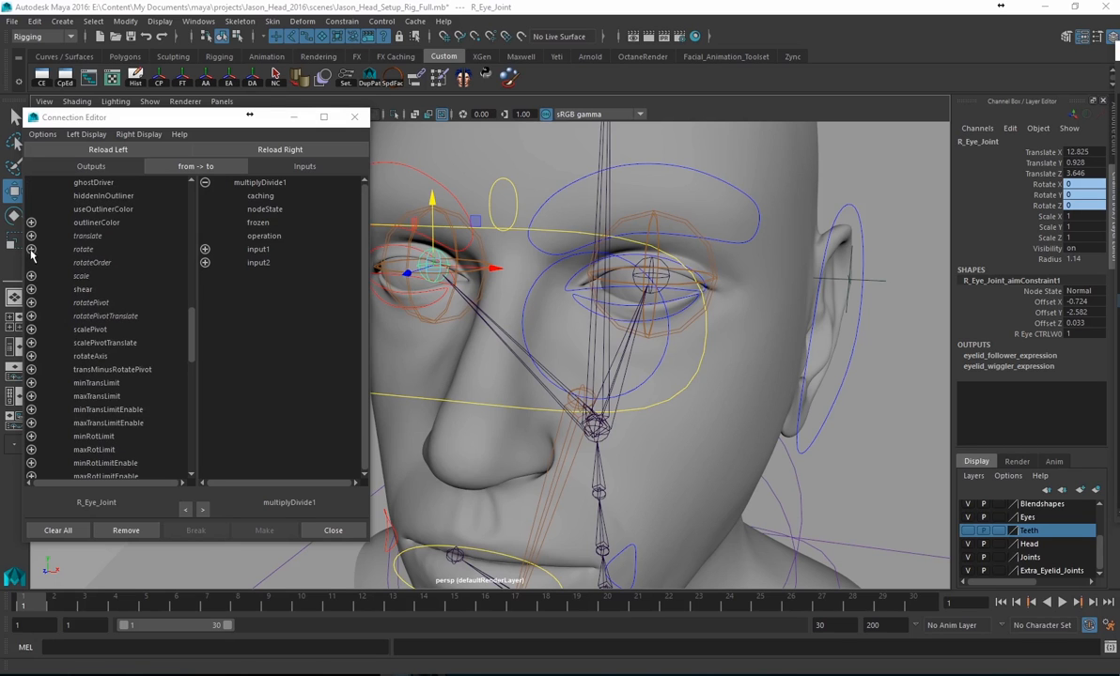
{"action": "left_click", "coordinate": [75, 249]}
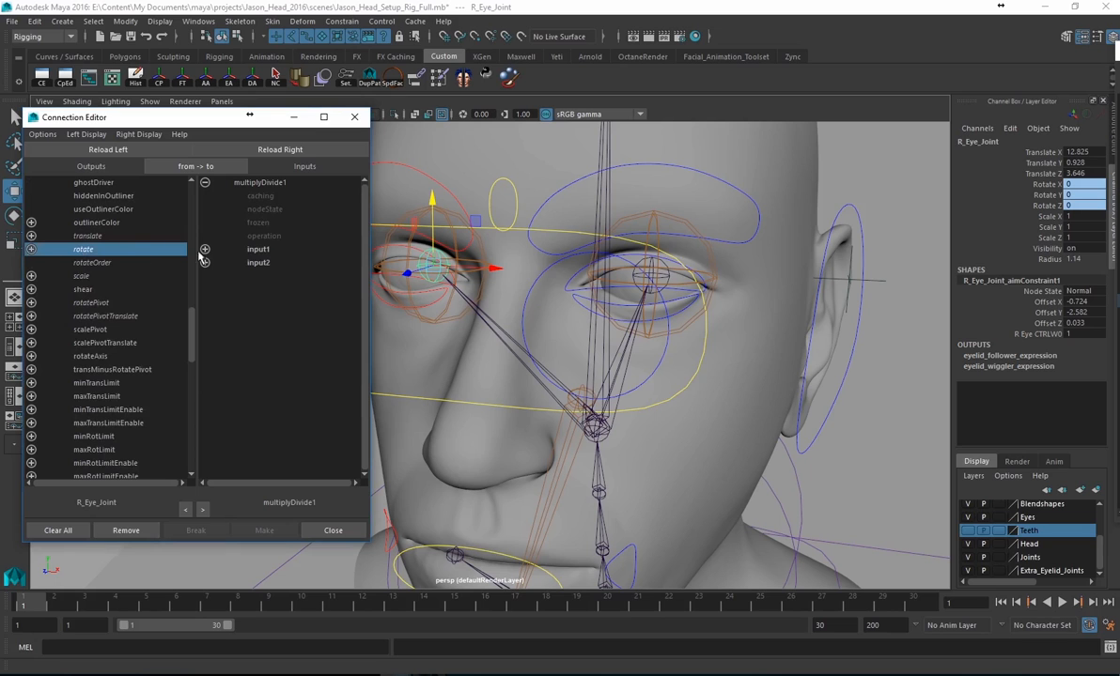
{"action": "left_click", "coordinate": [32, 250]}
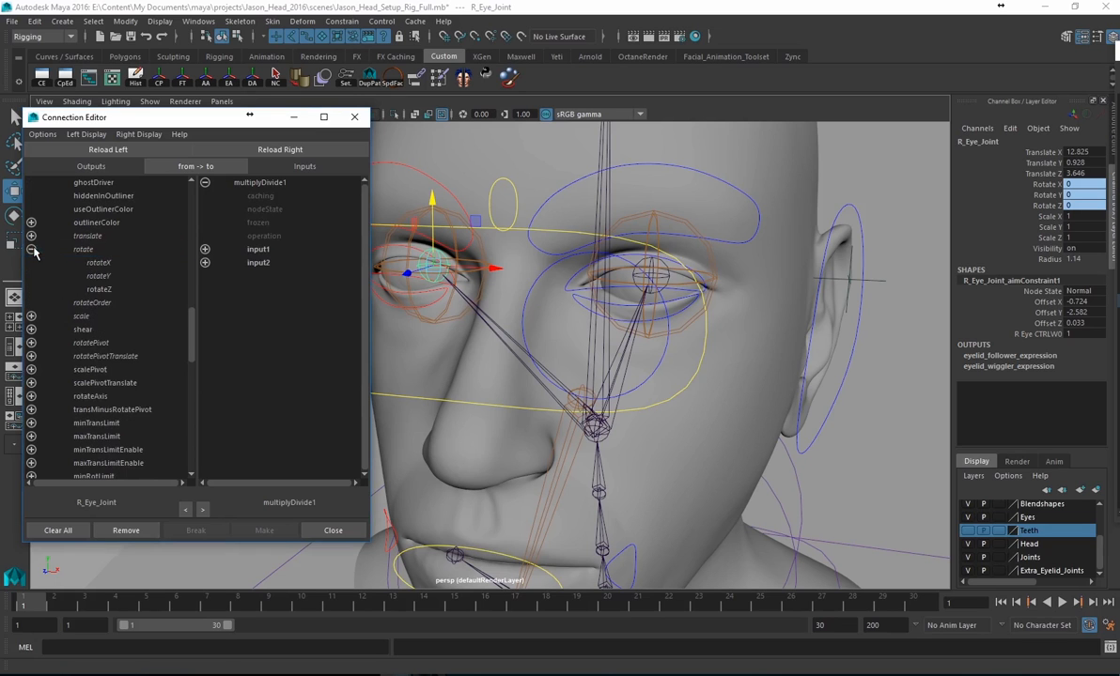
{"action": "left_click", "coordinate": [97, 266]}
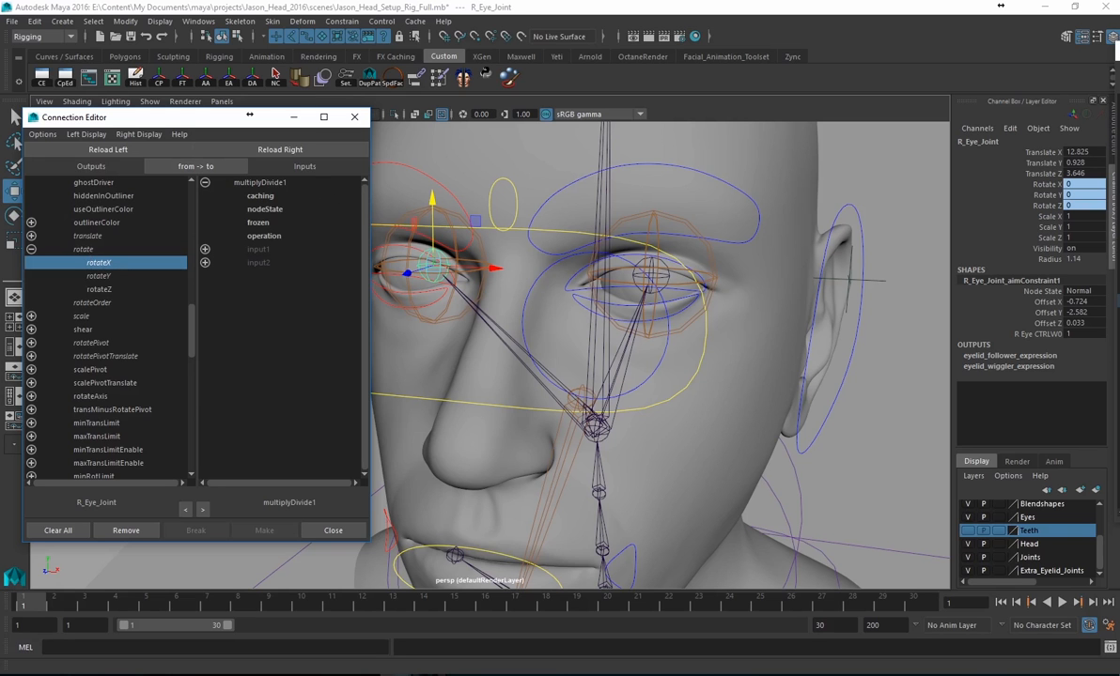
- Connect R_Eye_Joint's rotateX to input1X of multiplyDivide1
{"action": "left_click_drag", "start_coordinate": [1118, 91], "coordinate": [355, 49]}
{"action": "left_click", "coordinate": [474, 461]}
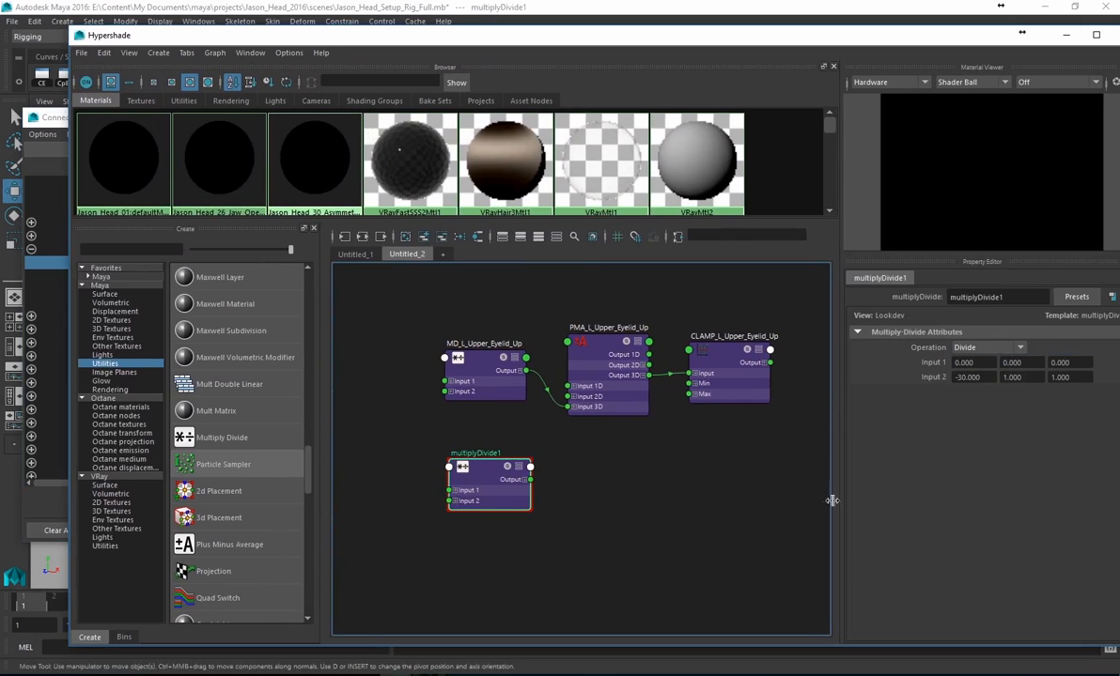
{"action": "left_click", "coordinate": [972, 363]}
{"action": "left_click", "coordinate": [914, 372]}
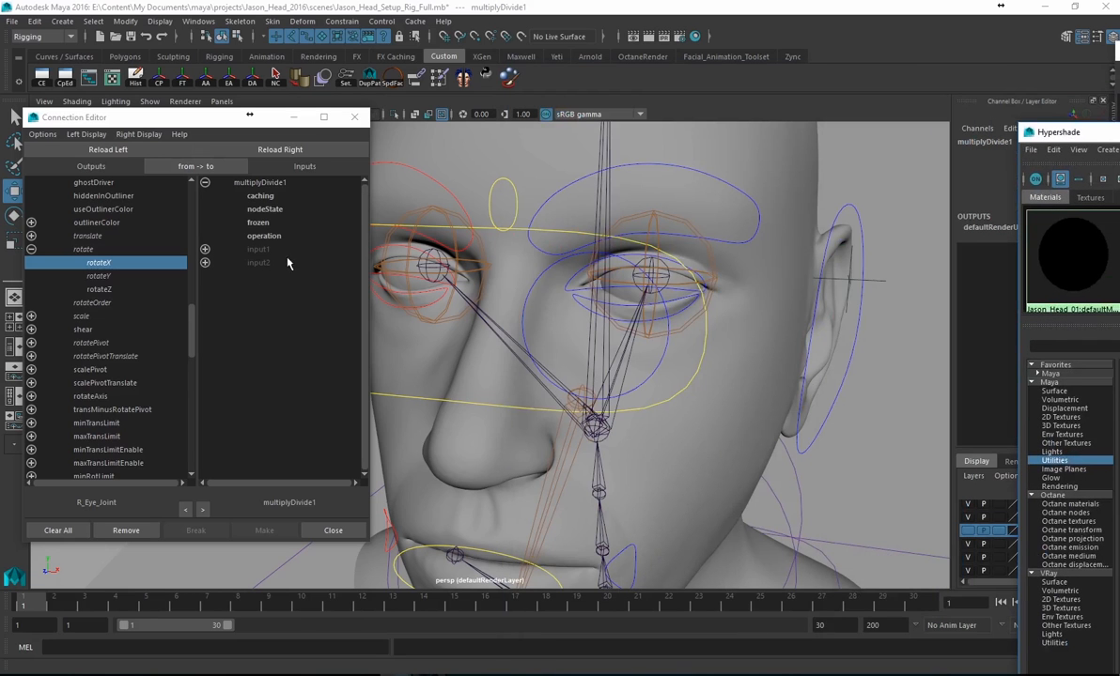
{"action": "left_click", "coordinate": [204, 250]}
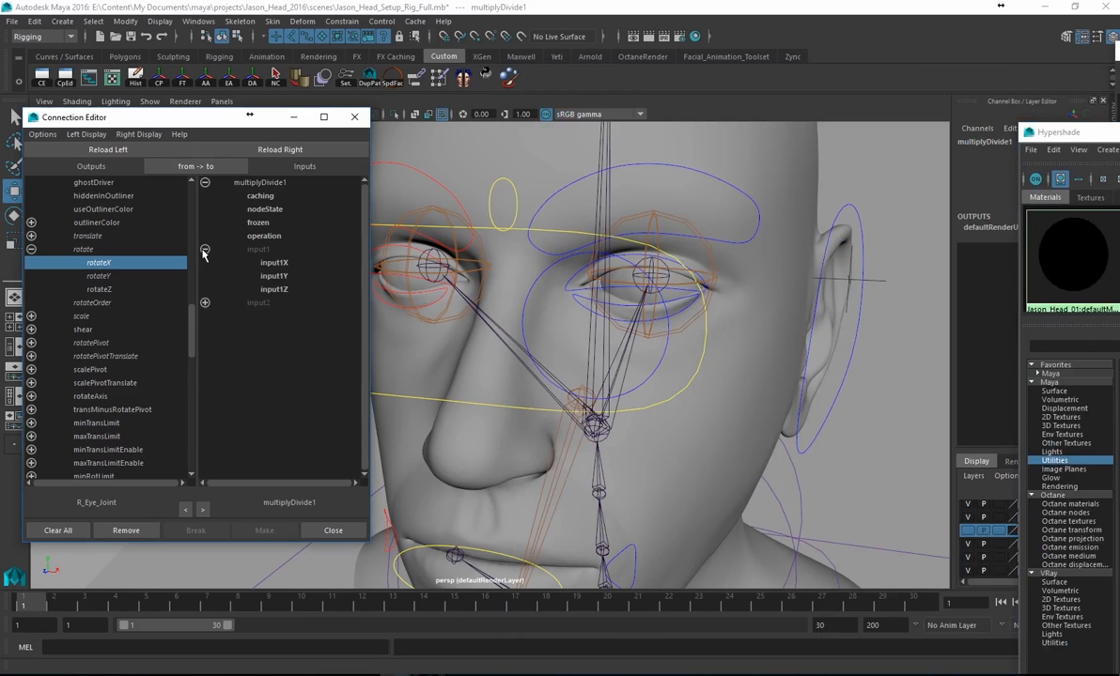
{"action": "left_click", "coordinate": [274, 263]}
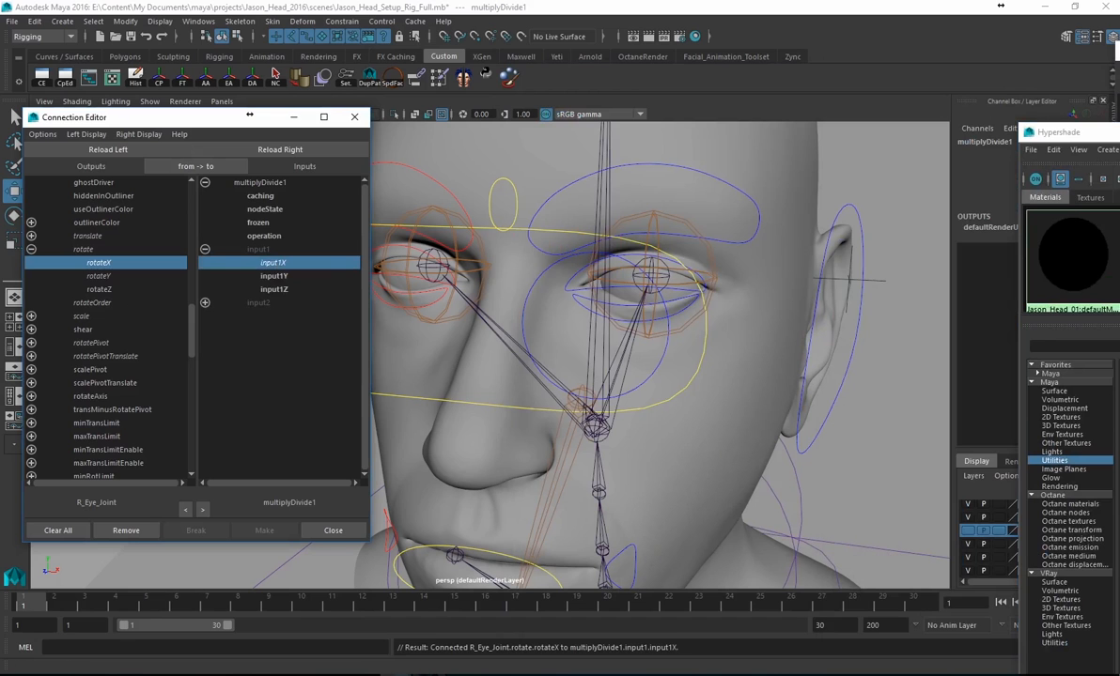
- Raise Eyes_Global_CTRL to test the connection and check Input 1 X of multiplyDivide1 in Hypershade
{"action": "left_click_drag", "start_coordinate": [1114, 133], "coordinate": [272, 53]}
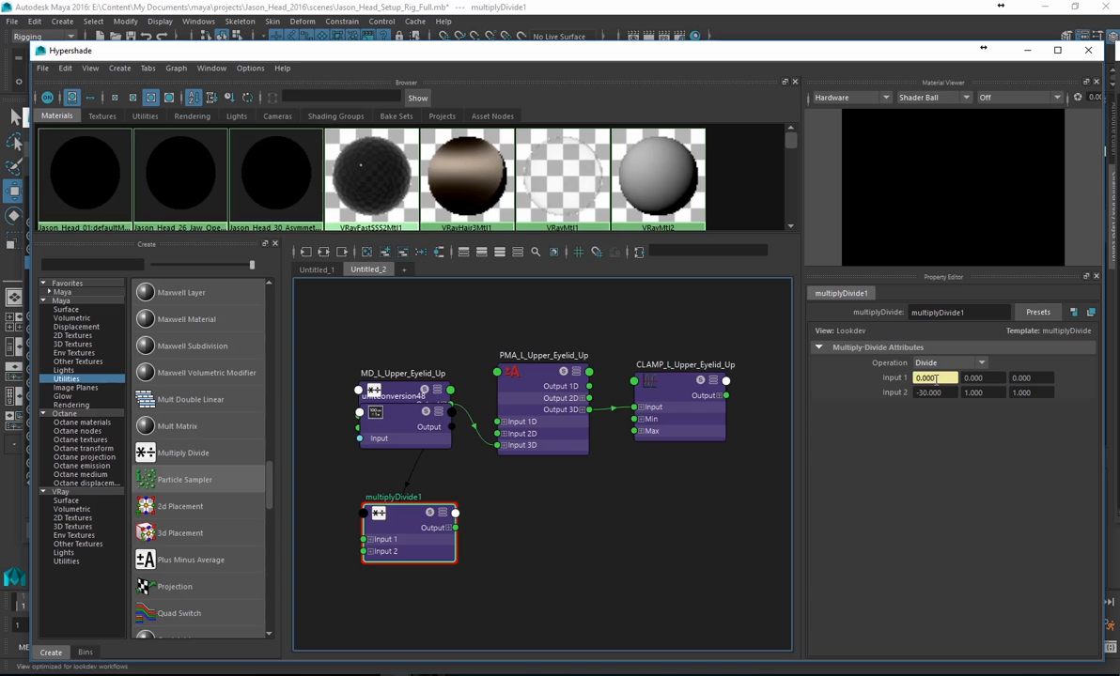
{"action": "left_click_drag", "start_coordinate": [725, 54], "coordinate": [781, 149]}
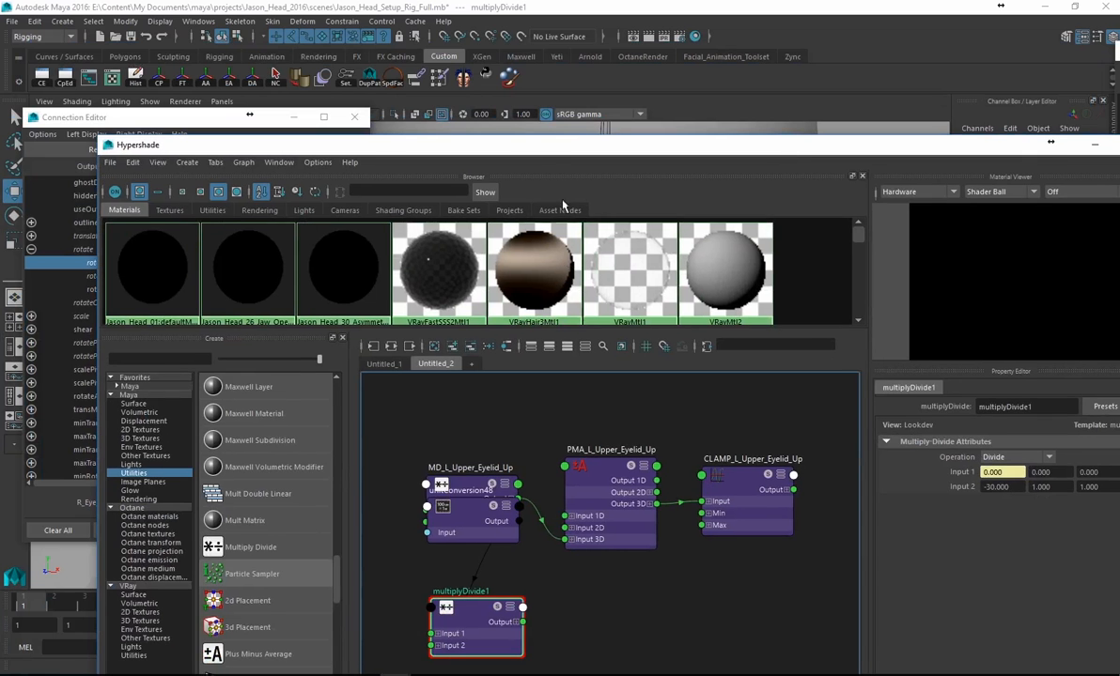
{"action": "left_click_drag", "start_coordinate": [547, 146], "coordinate": [1119, 133]}
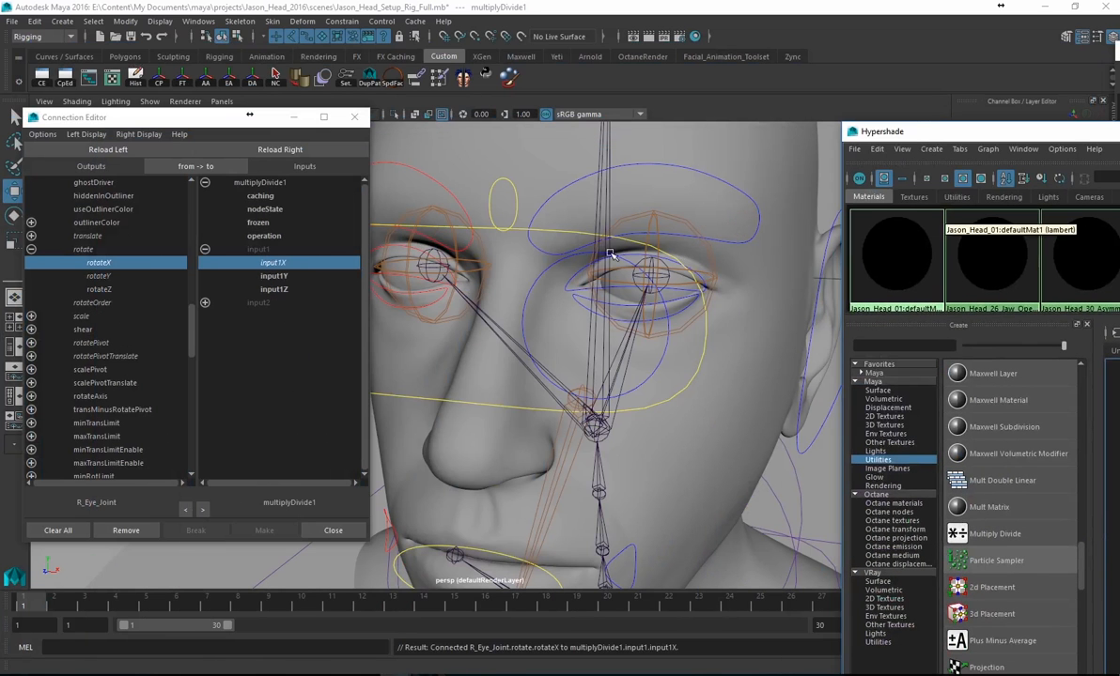
{"action": "left_click", "coordinate": [541, 230]}
{"action": "left_click_drag", "start_coordinate": [437, 252], "coordinate": [445, 136]}
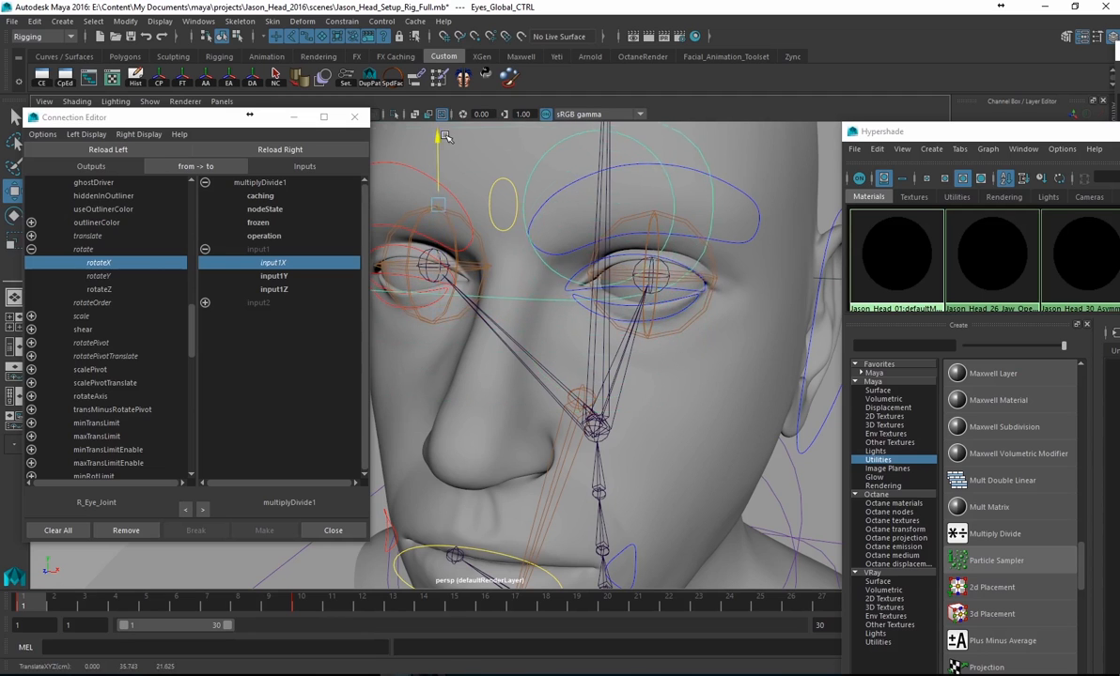
{"action": "left_click_drag", "start_coordinate": [850, 130], "coordinate": [107, 96]}
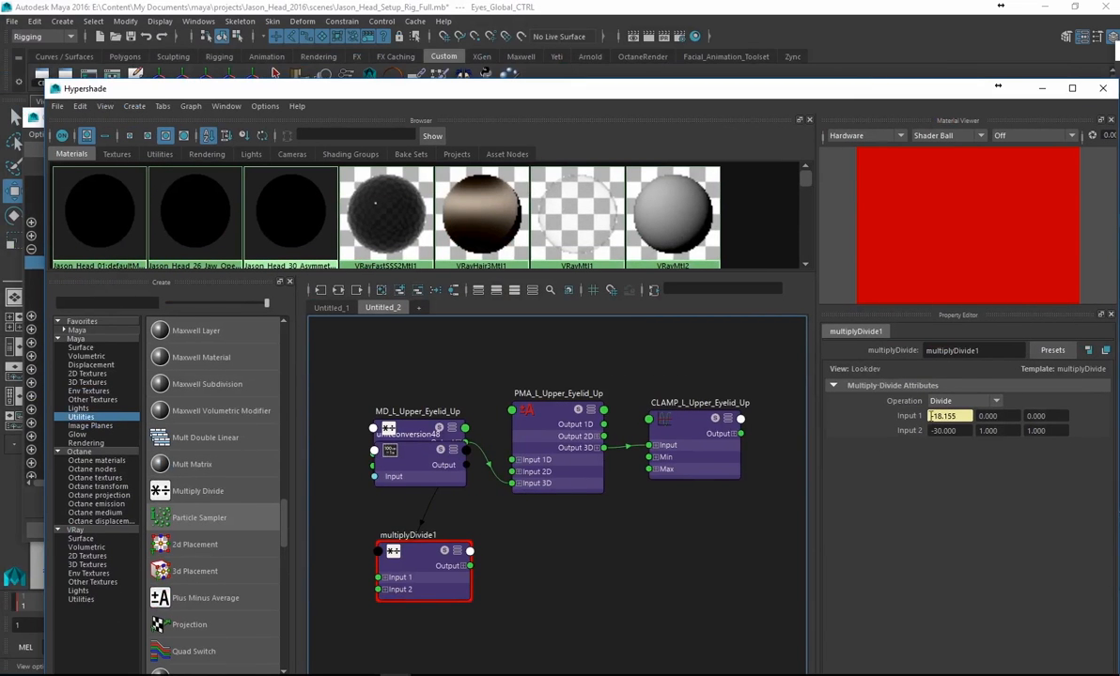
- Select R_Eye_Joint and examine its Rotate X channel against the multiplyDivide1 input
{"action": "left_click_drag", "start_coordinate": [686, 91], "coordinate": [1118, 279]}
{"action": "left_click", "coordinate": [428, 276]}
{"action": "left_click_drag", "start_coordinate": [1042, 184], "coordinate": [1042, 205]}
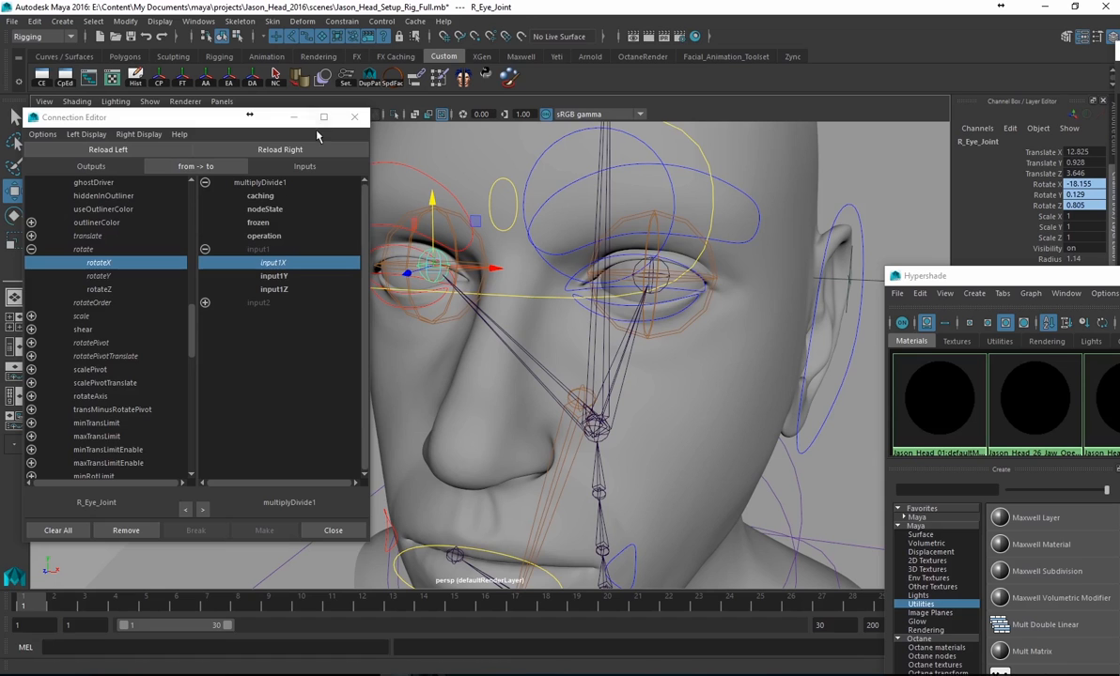
- Close the Connection Editor and move Hypershade below the eyes so the eye controls stay accessible
{"action": "left_click", "coordinate": [355, 117]}
{"action": "left_click_drag", "start_coordinate": [989, 280], "coordinate": [177, 397]}
{"action": "left_click", "coordinate": [254, 254]}
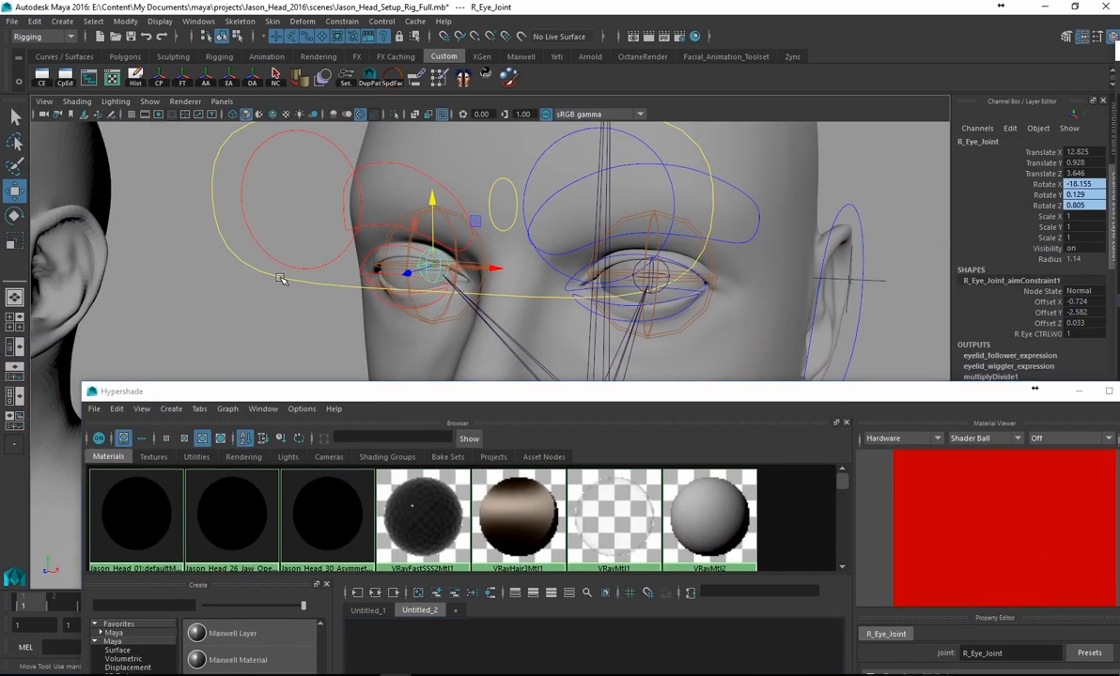
- Reset Translate Y of Eyes_Global_CTRL to 0
{"action": "double_click", "coordinate": [1073, 162]}
{"action": "type", "text": "0"}
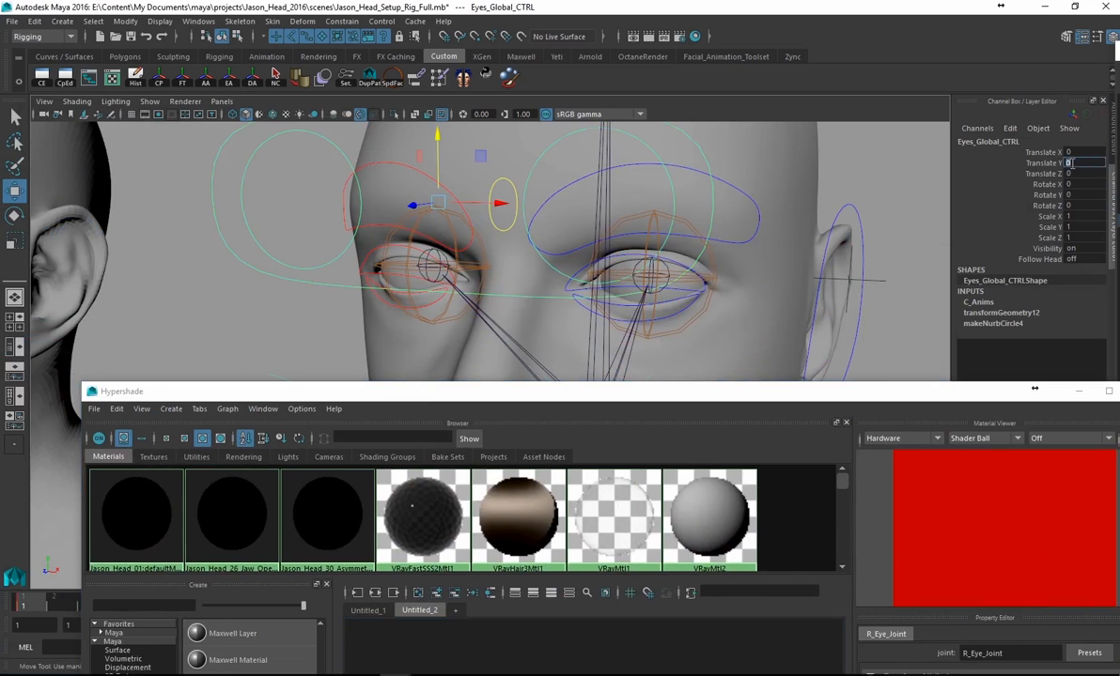
{"action": "key", "text": "Return"}
- Bring Hypershade back up and arrange unitConversion48 and multiplyDivide1 side by side below the left eyelid network
{"action": "left_click_drag", "start_coordinate": [712, 390], "coordinate": [646, 104]}
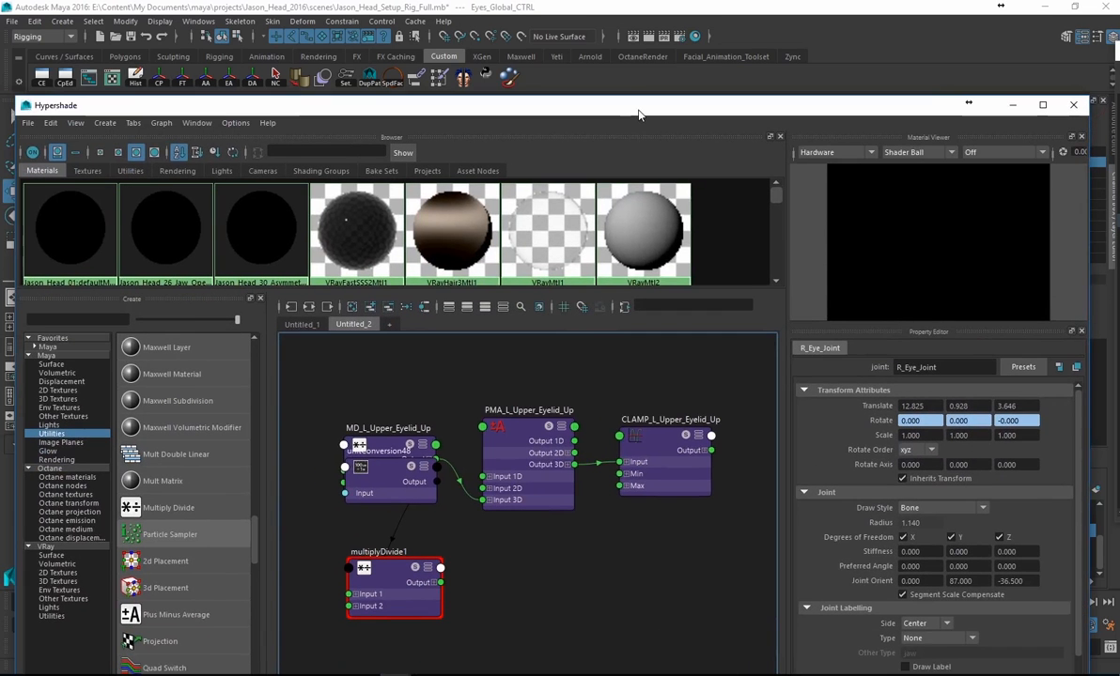
{"action": "middle_click_drag", "start_coordinate": [499, 549], "coordinate": [510, 505], "text": "alt"}
{"action": "left_click_drag", "start_coordinate": [423, 542], "coordinate": [481, 571]}
{"action": "left_click_drag", "start_coordinate": [394, 442], "coordinate": [321, 595]}
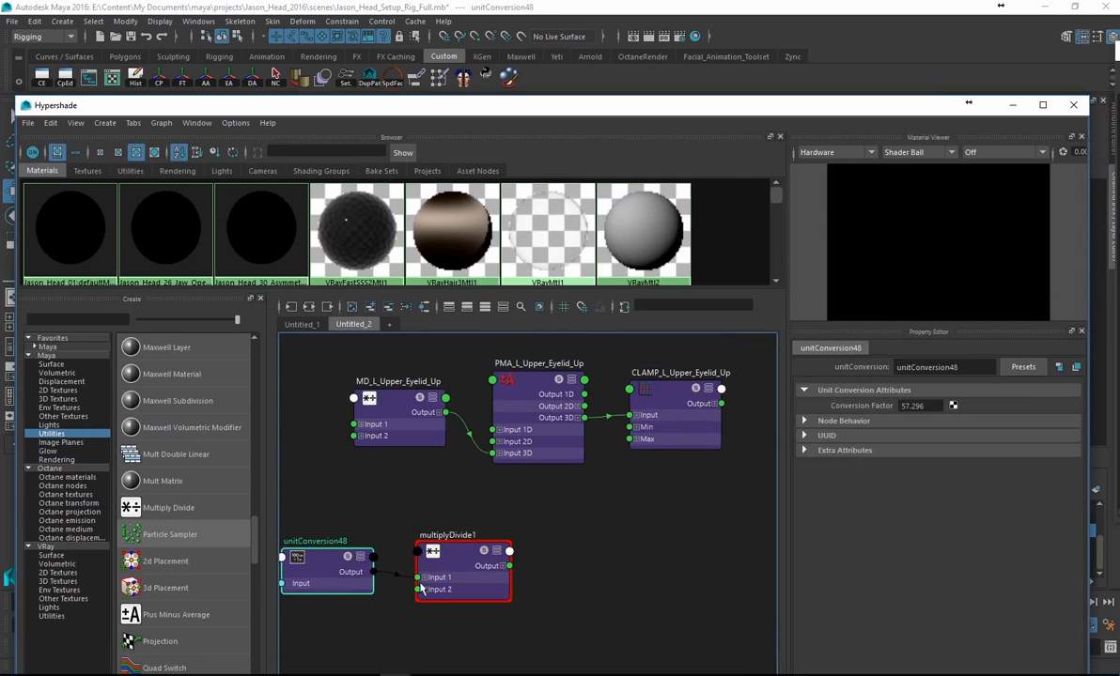
{"action": "middle_click_drag", "start_coordinate": [405, 472], "coordinate": [434, 413], "text": "alt"}
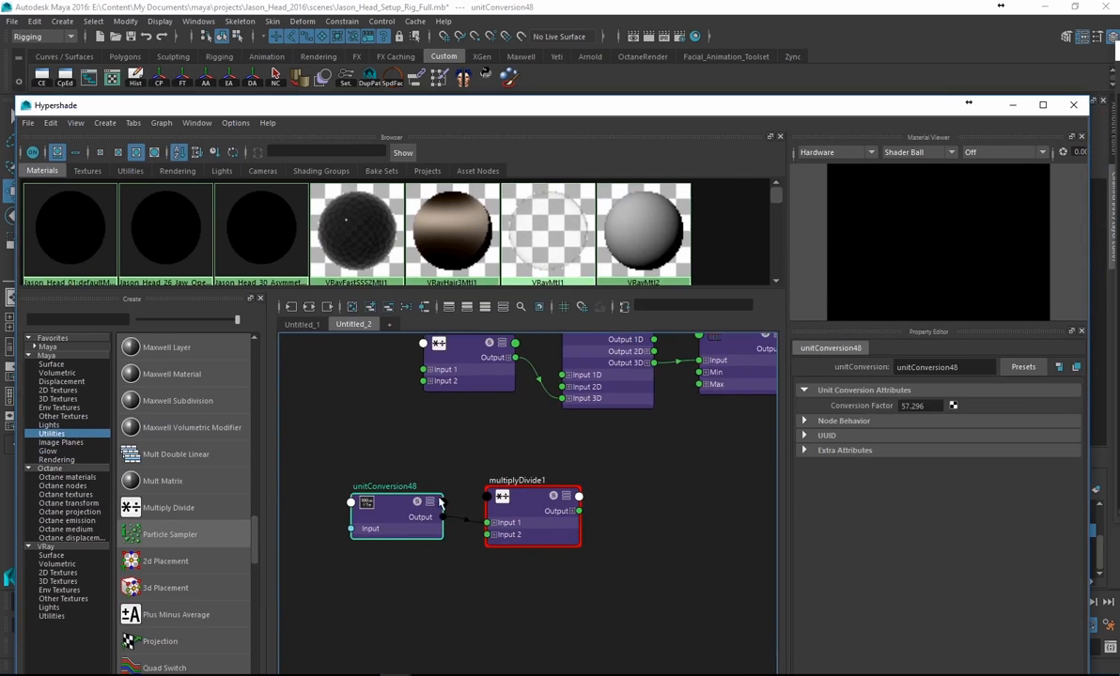
{"action": "left_click", "coordinate": [528, 512]}
{"action": "left_click_drag", "start_coordinate": [528, 512], "coordinate": [531, 526]}
{"action": "left_click_drag", "start_coordinate": [391, 506], "coordinate": [343, 528]}
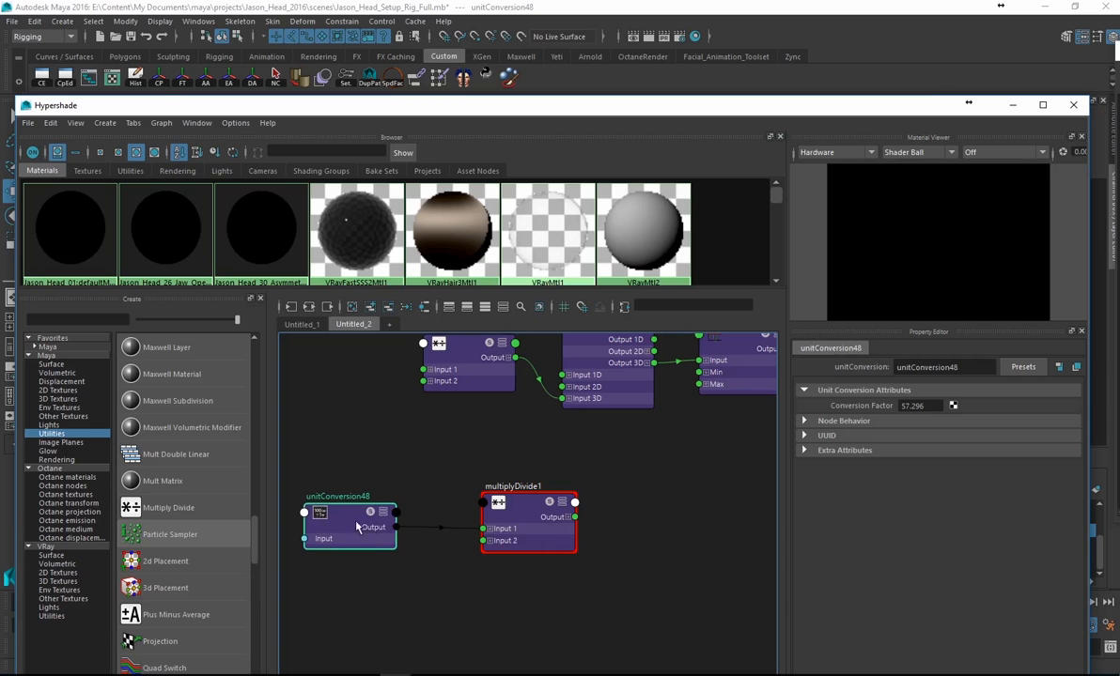
- Create a Plus Minus Average utility node and place it beside multiplyDivide1, below PMA_L_Upper_Eyelid_Up
{"action": "mouse_move", "coordinate": [427, 495]}
{"action": "middle_mouse_down", "text": "alt"}
{"action": "mouse_move", "coordinate": [331, 497]}
{"action": "mouse_move", "coordinate": [315, 473]}
{"action": "mouse_move", "coordinate": [254, 477]}
{"action": "middle_mouse_up", "text": "alt"}
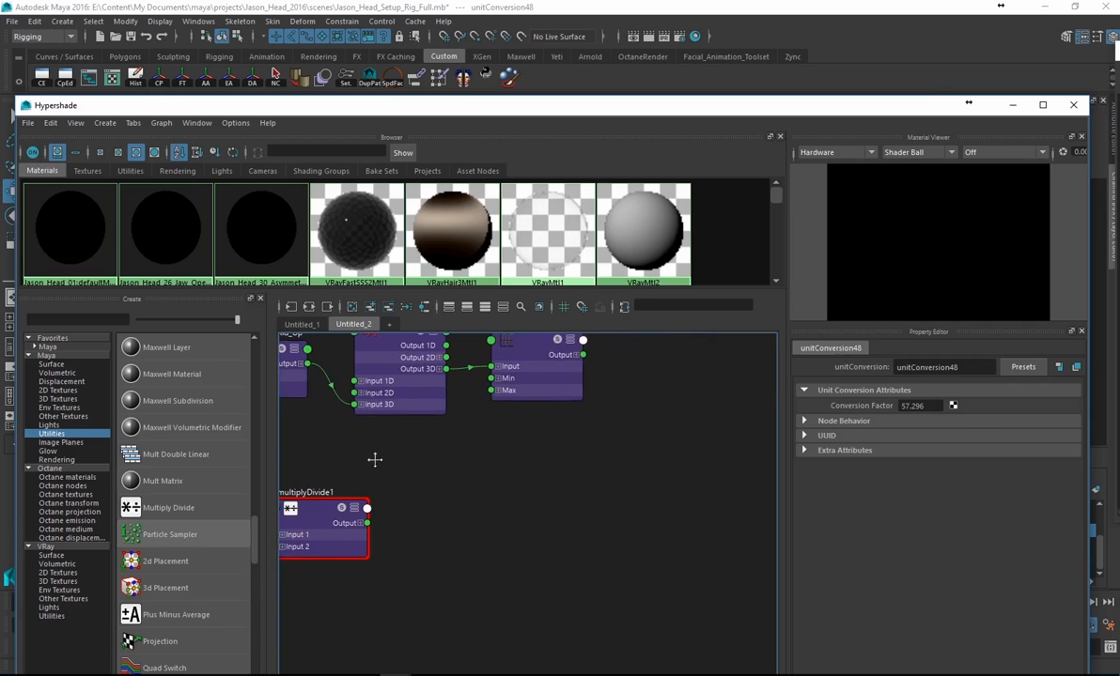
{"action": "middle_click_drag", "start_coordinate": [375, 461], "coordinate": [435, 449], "text": "alt"}
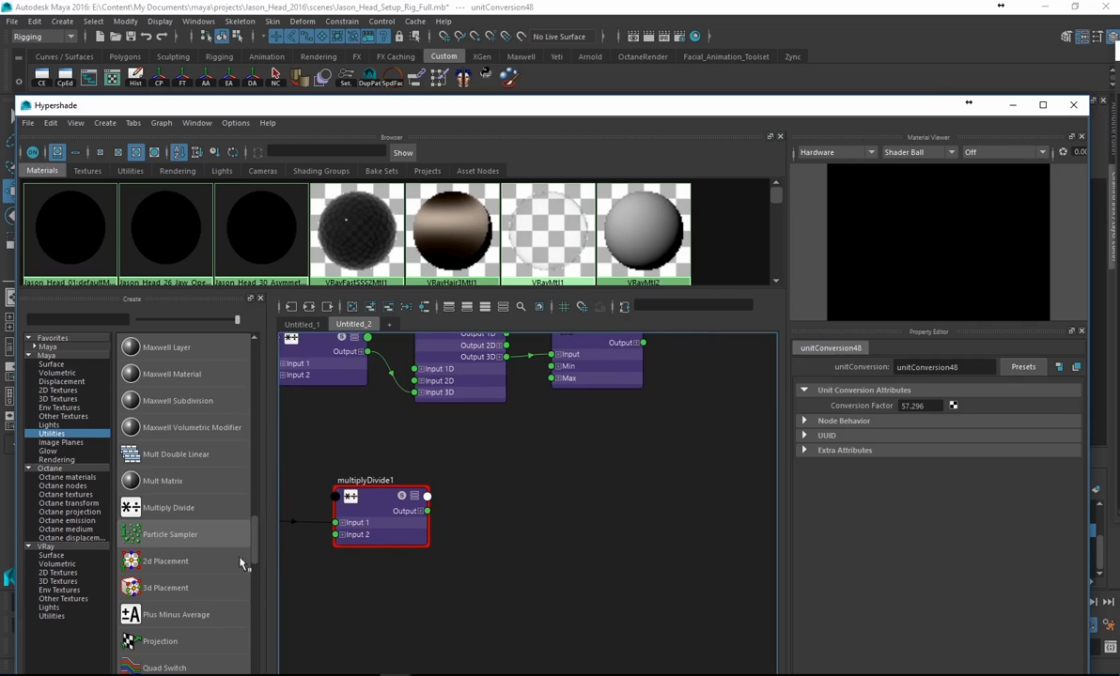
{"action": "middle_click_drag", "start_coordinate": [290, 419], "coordinate": [368, 484], "text": "alt"}
{"action": "left_click", "coordinate": [430, 512]}
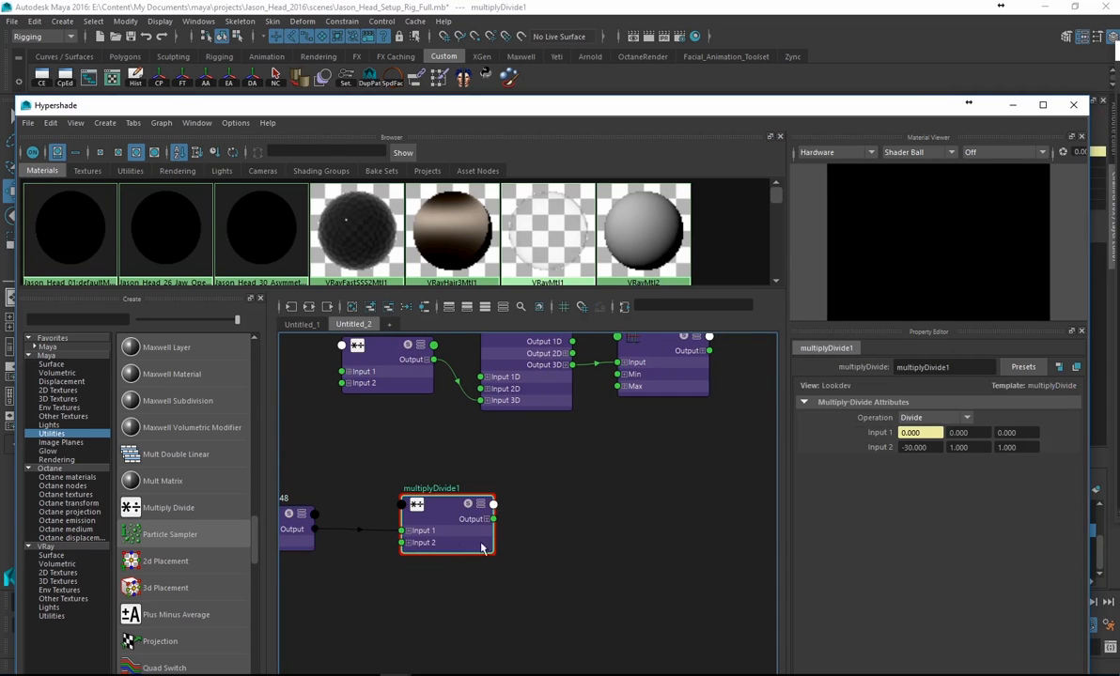
{"action": "middle_click_drag", "start_coordinate": [422, 420], "coordinate": [417, 474], "text": "alt"}
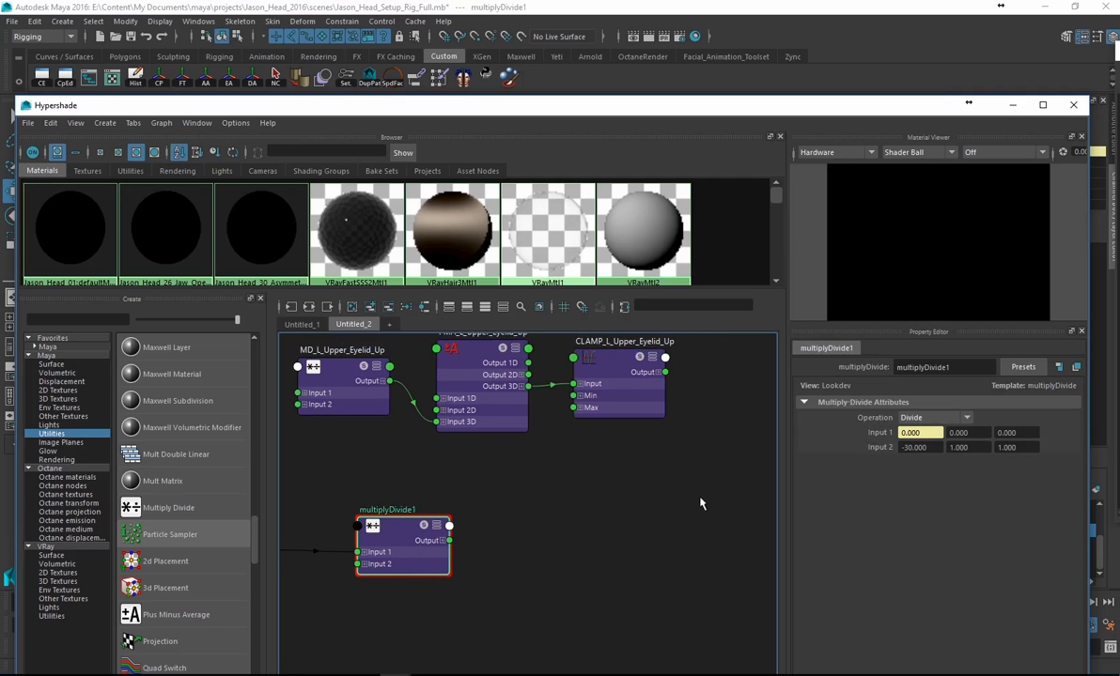
{"action": "middle_click_drag", "start_coordinate": [497, 511], "coordinate": [508, 553], "text": "alt"}
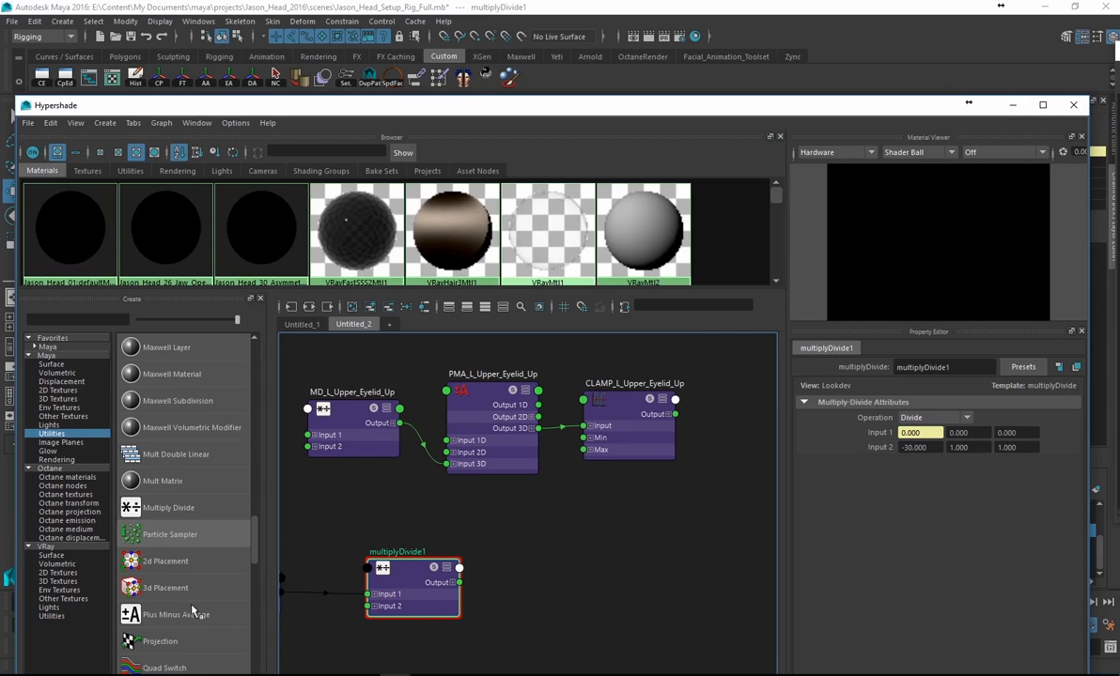
{"action": "scroll", "coordinate": [193, 611], "scroll_direction": "down", "scroll_amount": 3}
{"action": "middle_click_drag", "start_coordinate": [176, 538], "coordinate": [582, 595]}
{"action": "left_click_drag", "start_coordinate": [603, 607], "coordinate": [513, 554]}
{"action": "left_click_drag", "start_coordinate": [413, 564], "coordinate": [335, 578]}
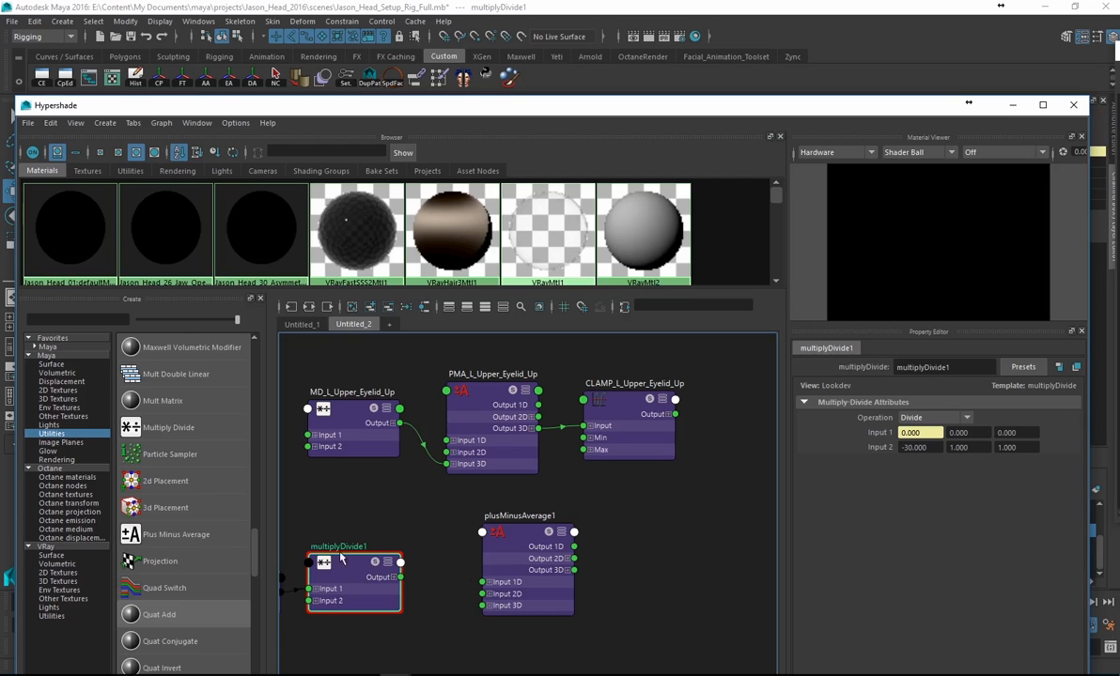
{"action": "left_click_drag", "start_coordinate": [500, 553], "coordinate": [461, 550]}
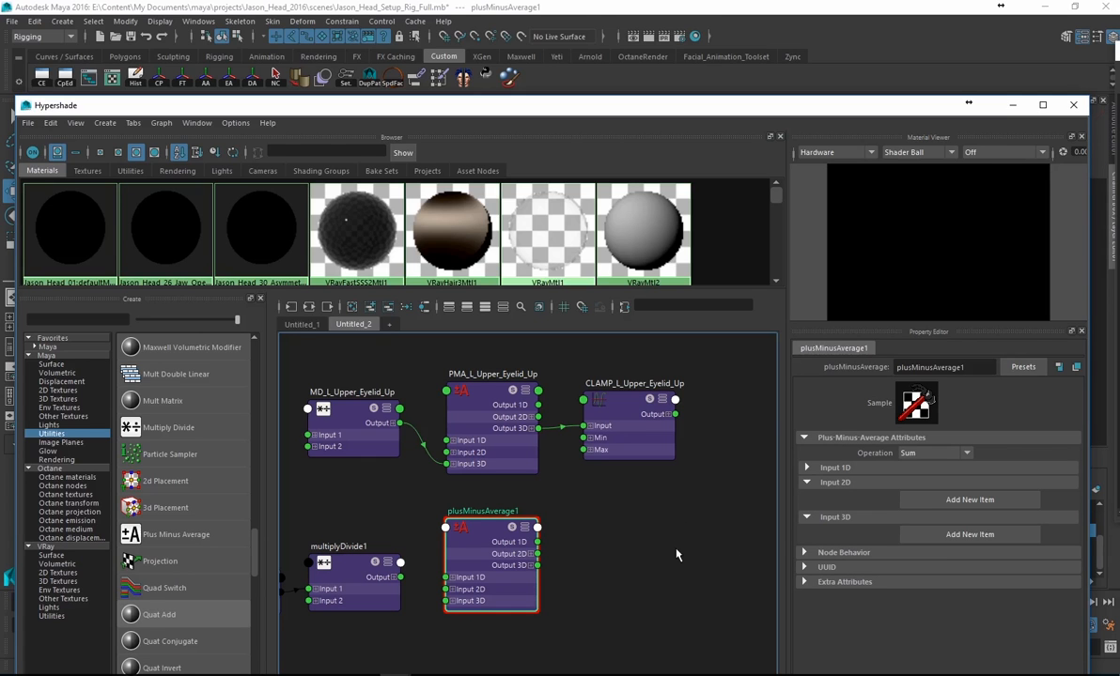
- Compare multiplyDivide1 with plusMinusAverage1 and add a first Input 3D item to plusMinusAverage1
{"action": "left_click", "coordinate": [361, 548]}
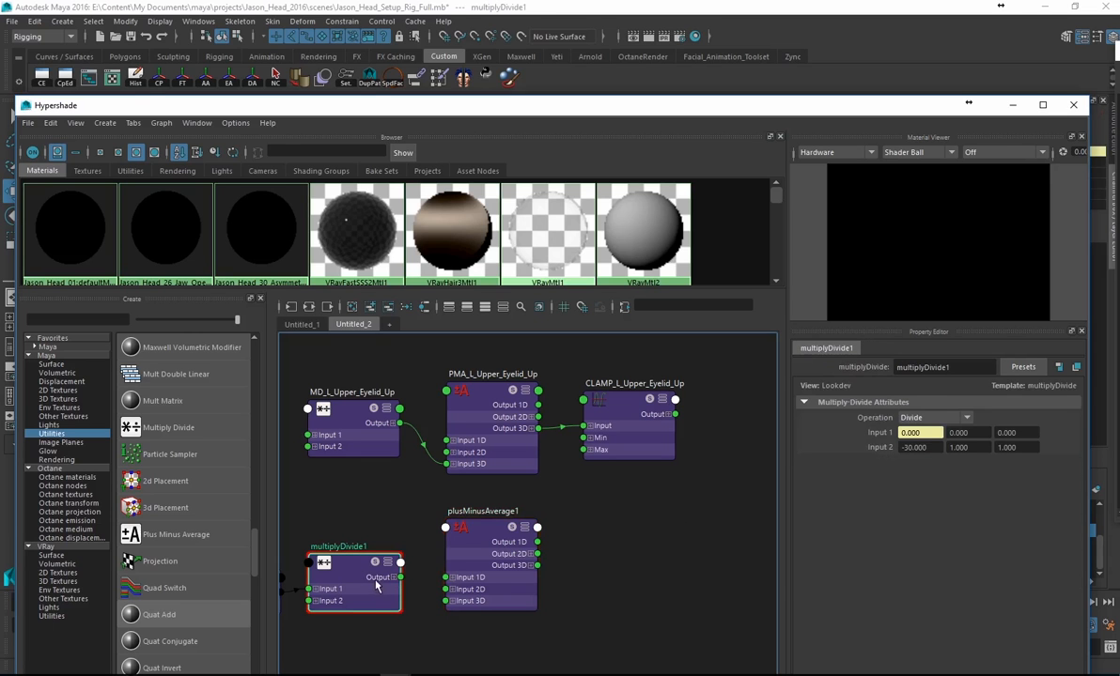
{"action": "left_click", "coordinate": [473, 545]}
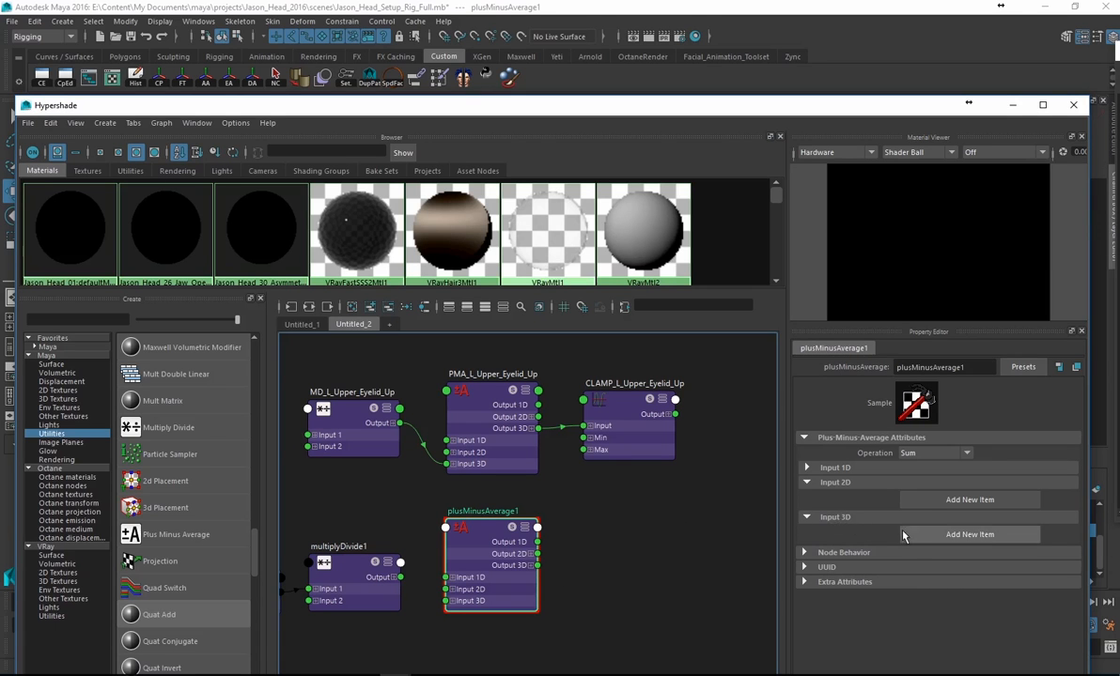
{"action": "left_click", "coordinate": [373, 586]}
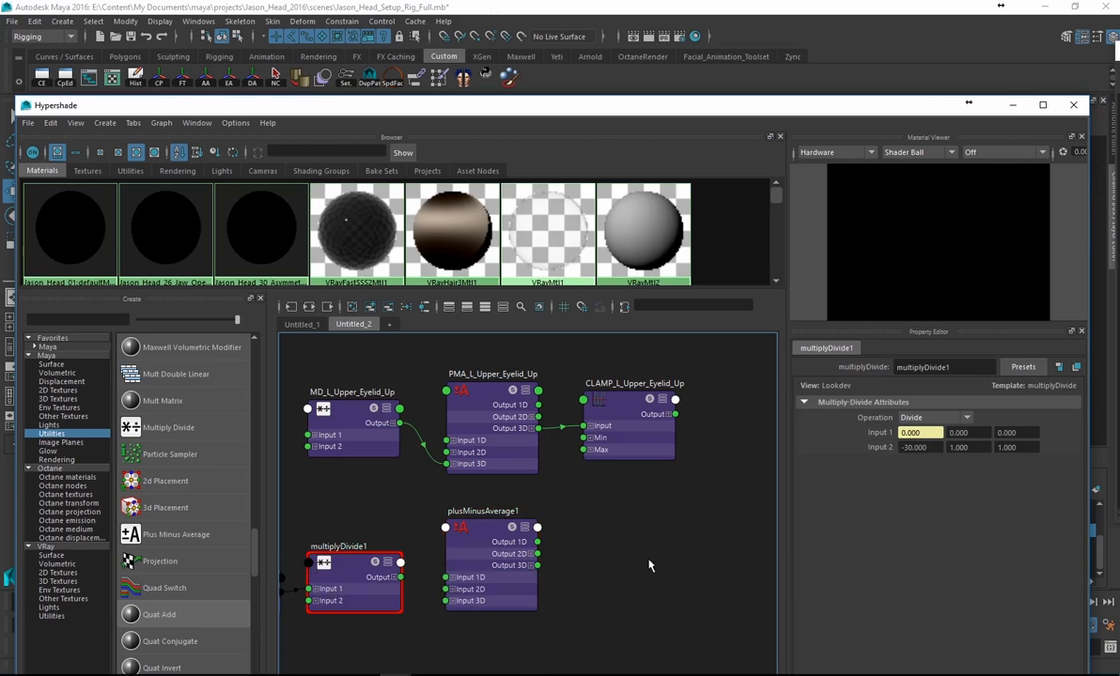
{"action": "left_click", "coordinate": [461, 512]}
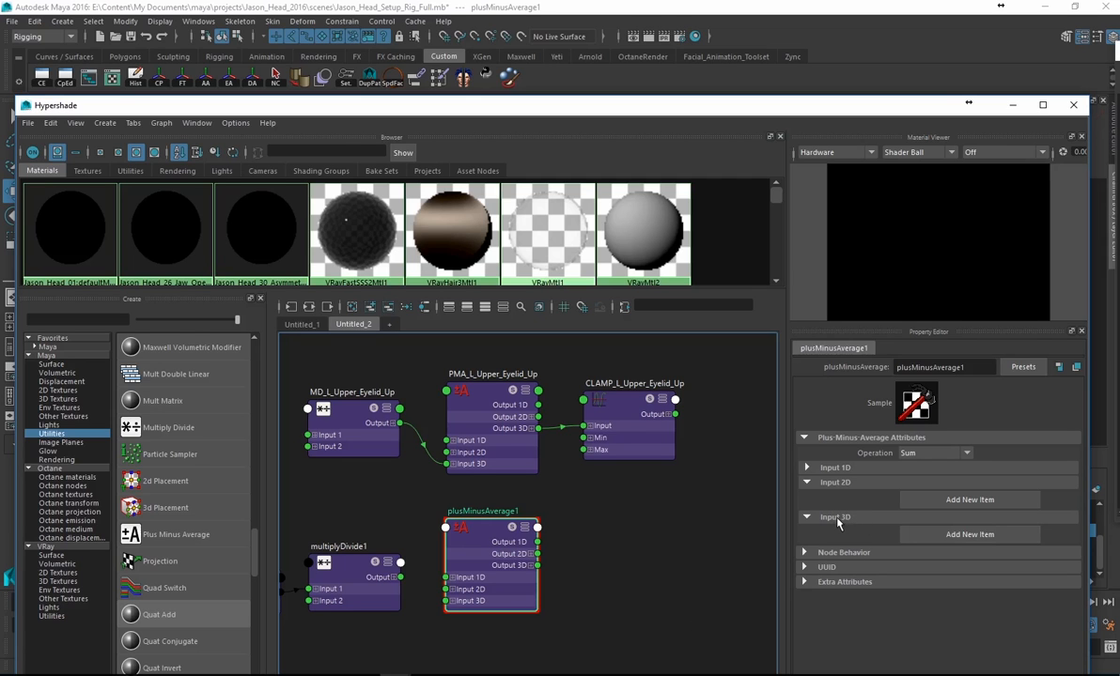
{"action": "left_click", "coordinate": [929, 535]}
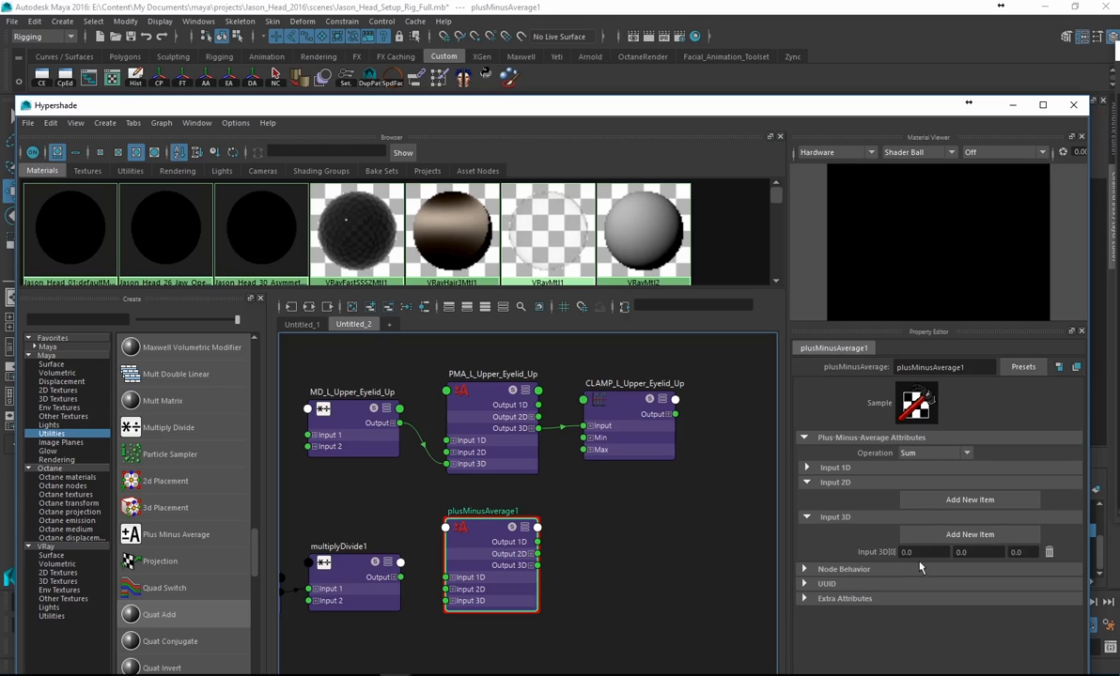
- Connect multiplyDivide1's Output to Input 3D[0] of plusMinusAverage1 and add a second Input 3D item
{"action": "left_click", "coordinate": [466, 421]}
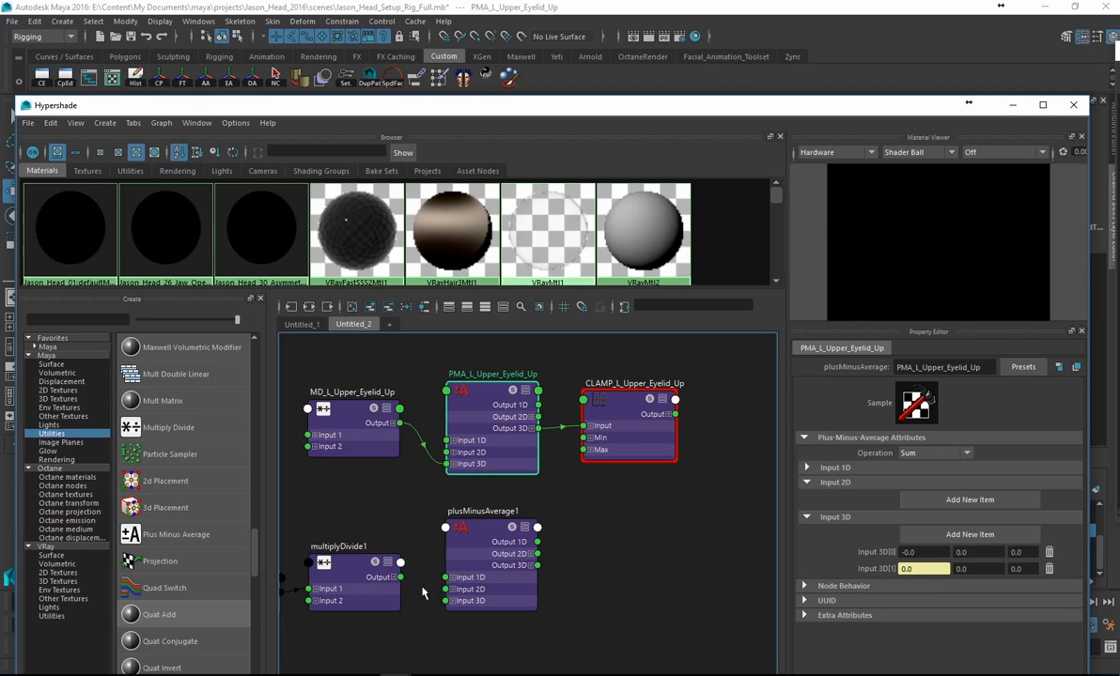
{"action": "left_click_drag", "start_coordinate": [465, 562], "coordinate": [509, 564]}
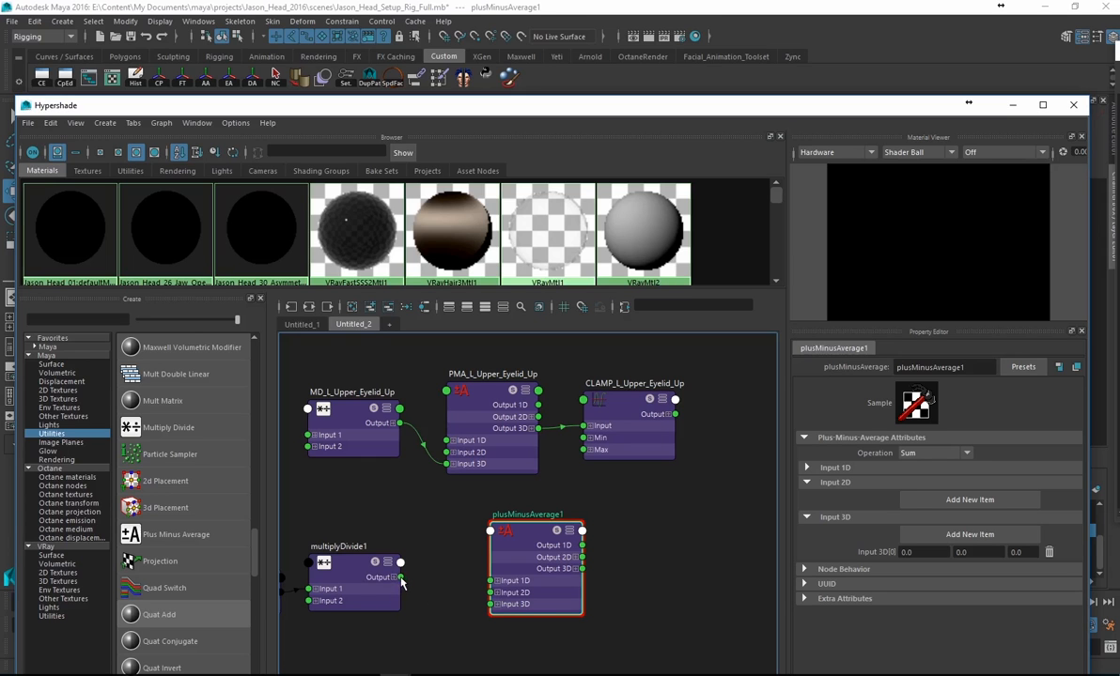
{"action": "left_click_drag", "start_coordinate": [402, 577], "coordinate": [490, 604]}
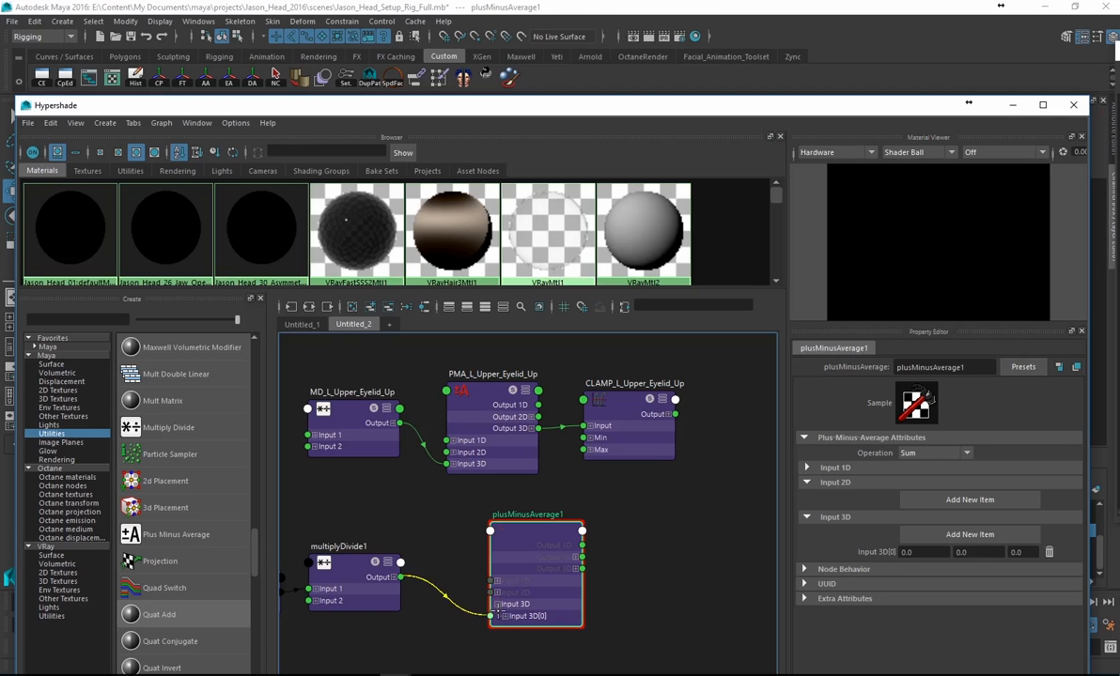
{"action": "left_click", "coordinate": [492, 616]}
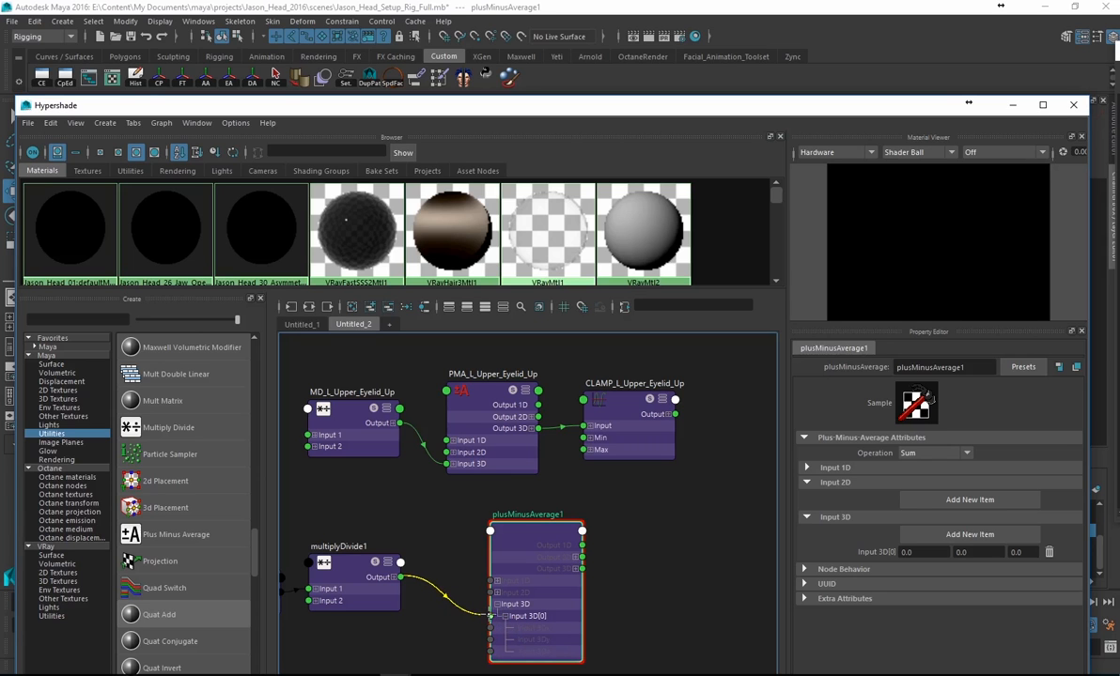
{"action": "left_click", "coordinate": [492, 616]}
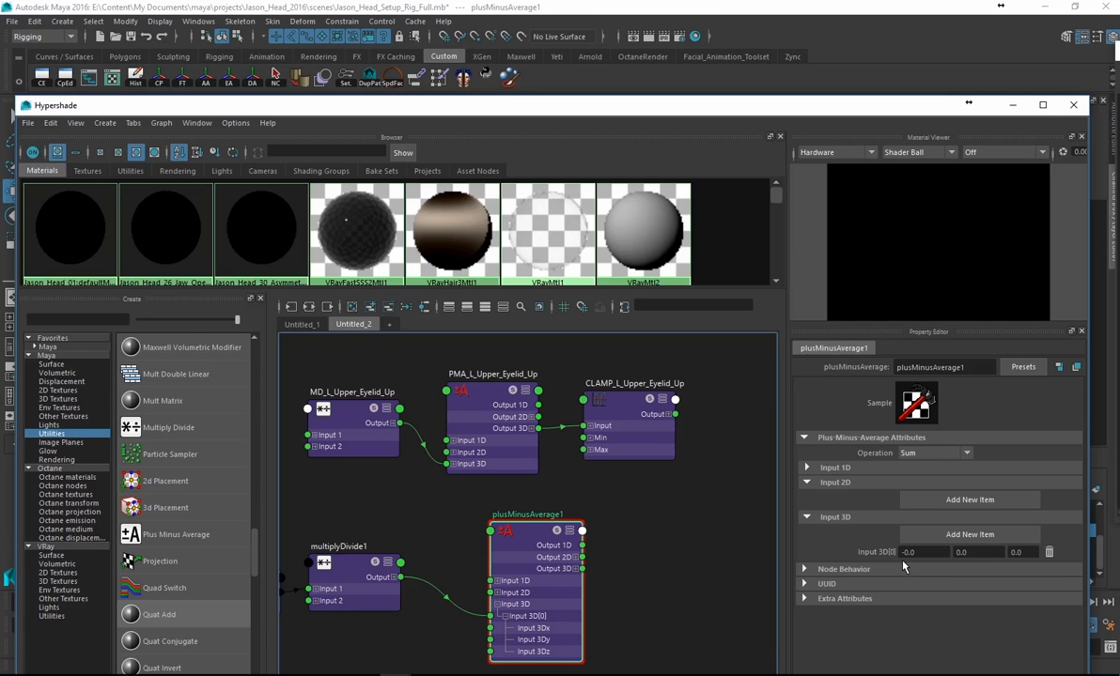
{"action": "left_click", "coordinate": [499, 617]}
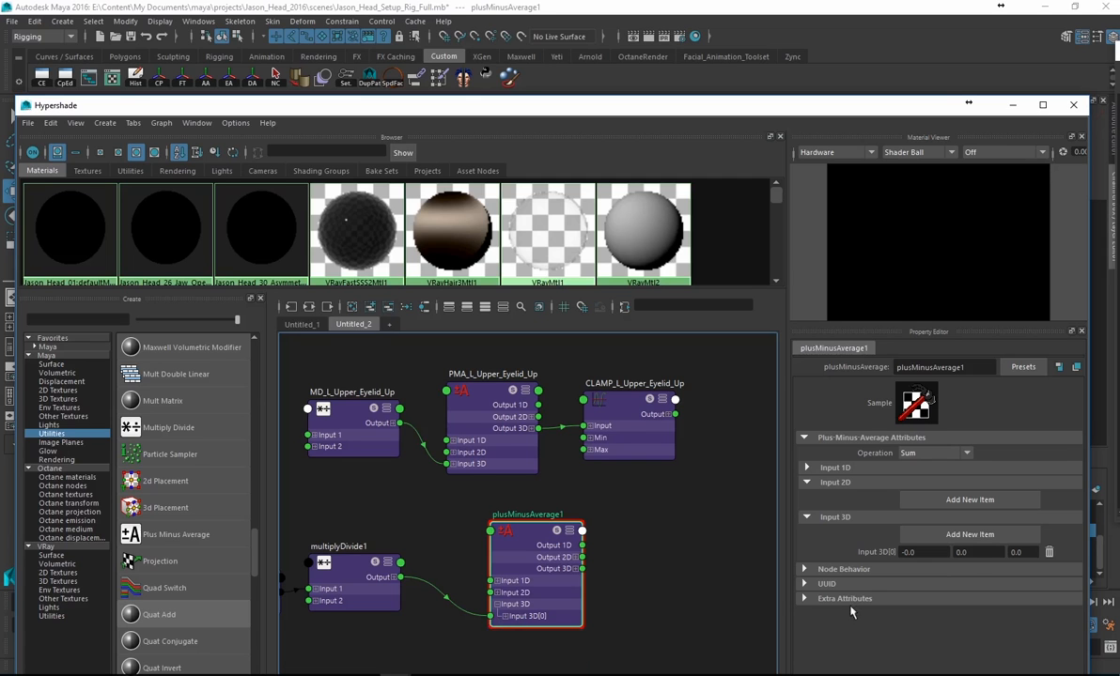
{"action": "left_click", "coordinate": [943, 534]}
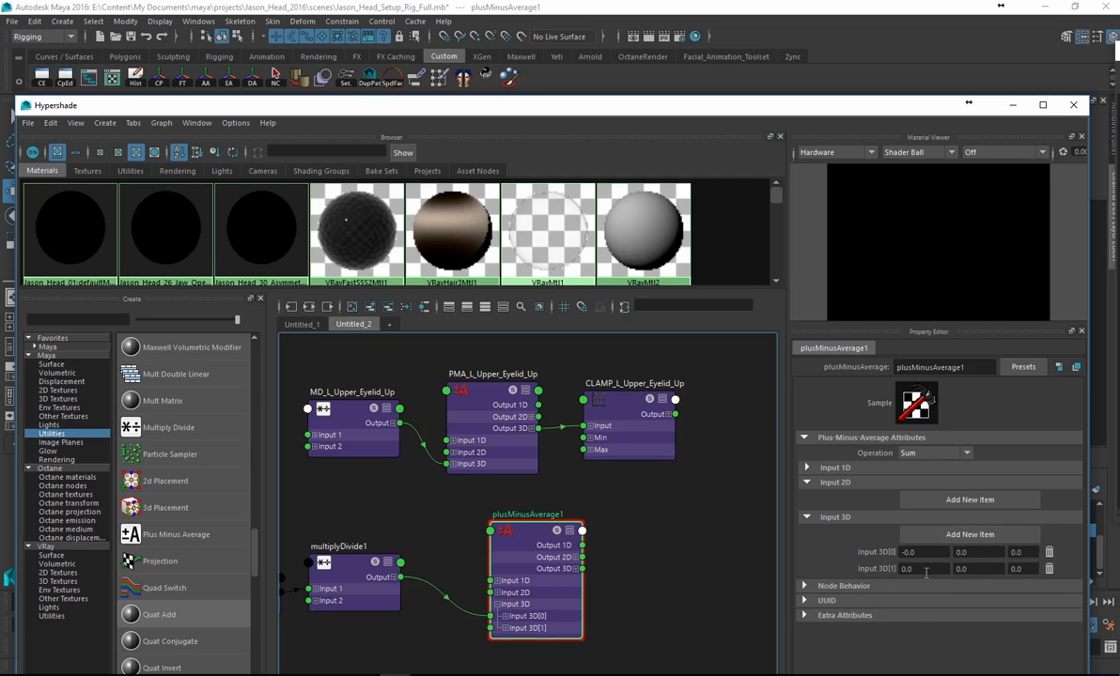
- Examine PMA_L_Upper_Eyelid_Up's Input 3D[1] and the upper eyelid attributes of L_Eye_CTRL and R_Eye_CTRL
{"action": "left_click", "coordinate": [449, 434]}
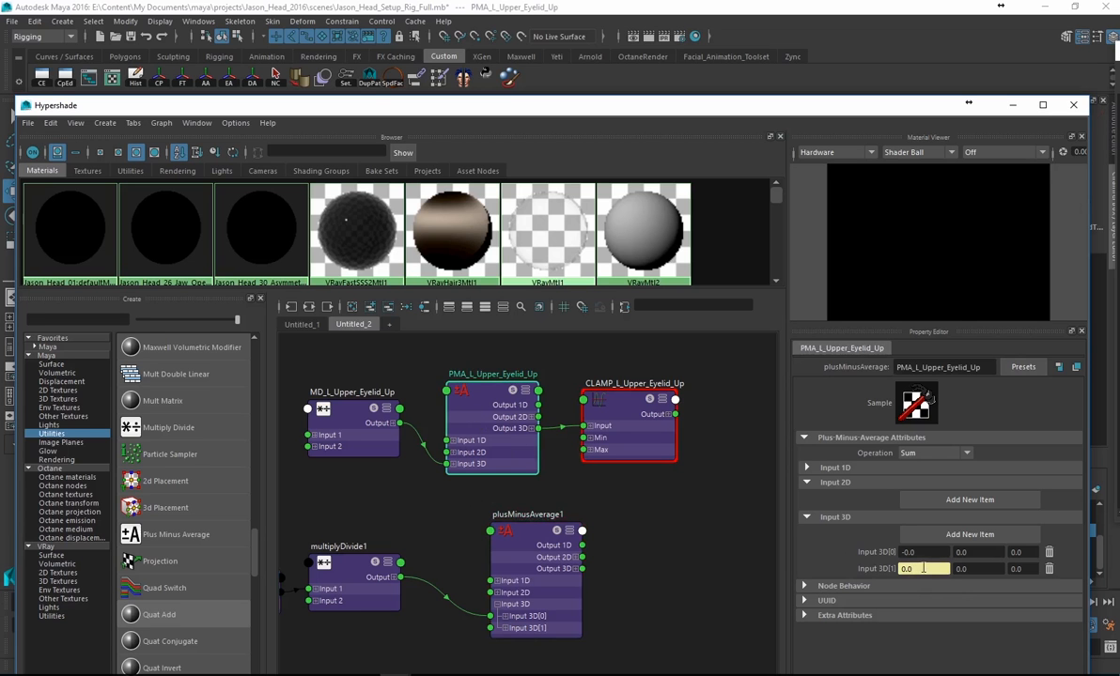
{"action": "left_click_drag", "start_coordinate": [661, 119], "coordinate": [972, 481]}
{"action": "left_click", "coordinate": [345, 359]}
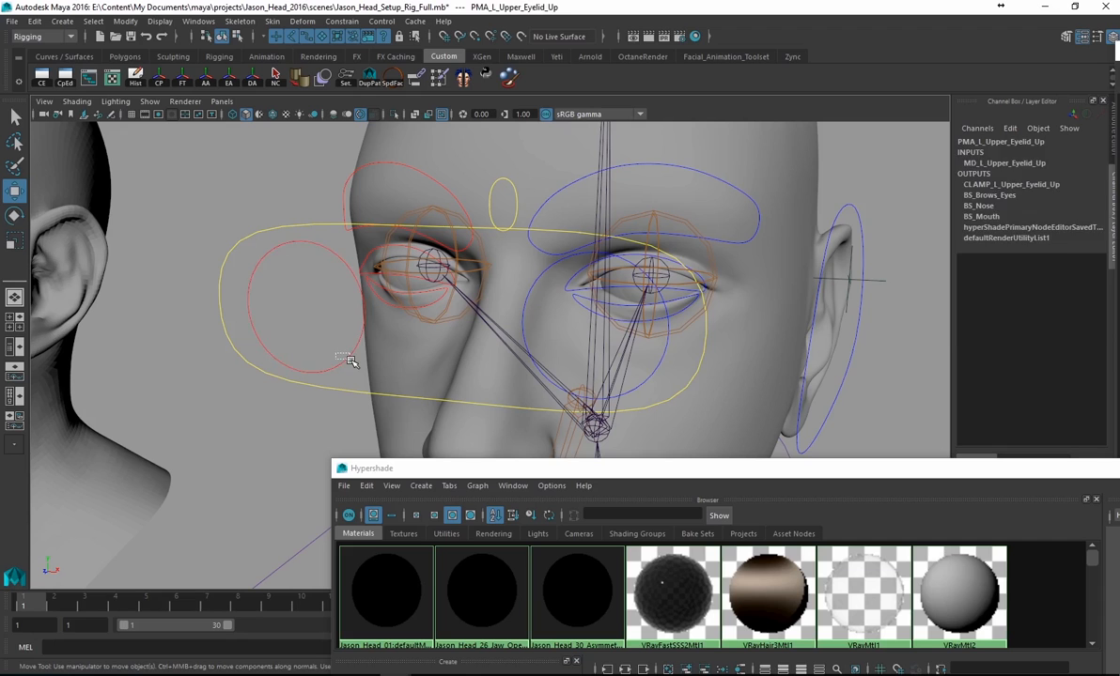
{"action": "left_click", "coordinate": [661, 367]}
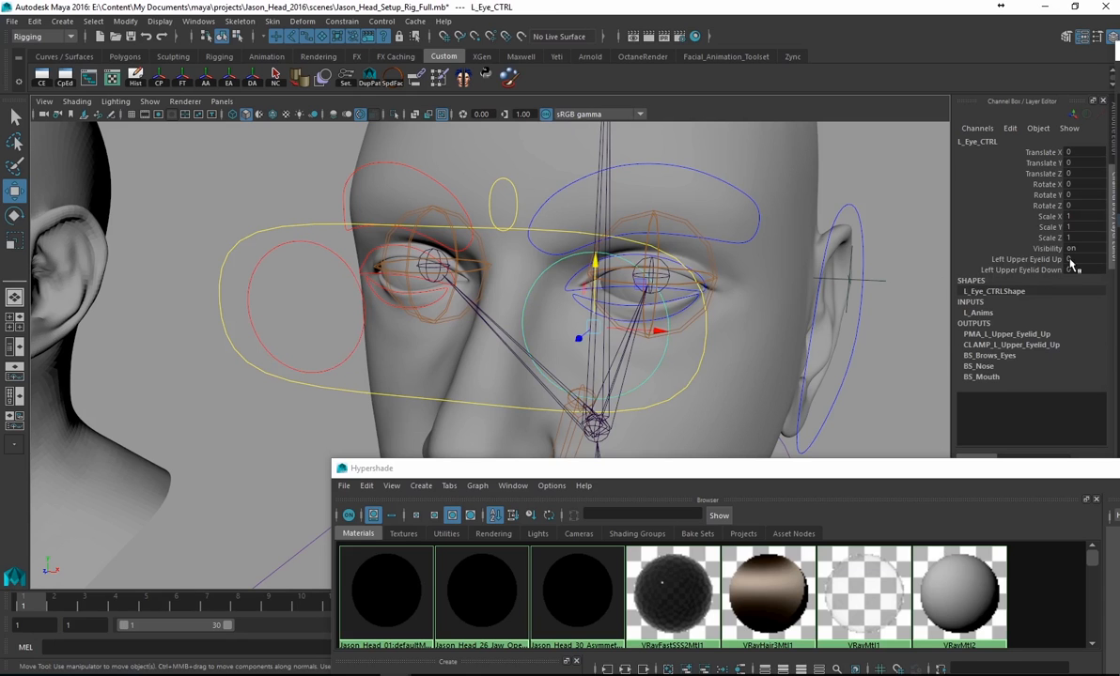
{"action": "left_click", "coordinate": [337, 366]}
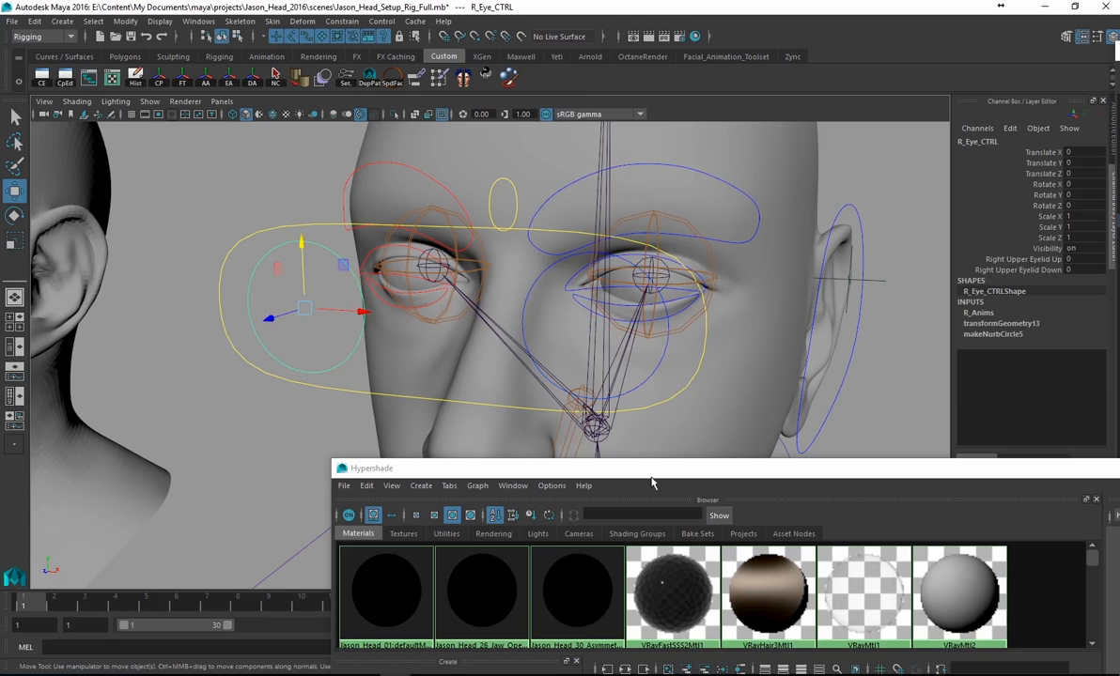
- Open the Connection Editor, move the windows clear of the right eye, and load R_Eye_CTRL as the output source
{"action": "left_click_drag", "start_coordinate": [635, 479], "coordinate": [362, 92]}
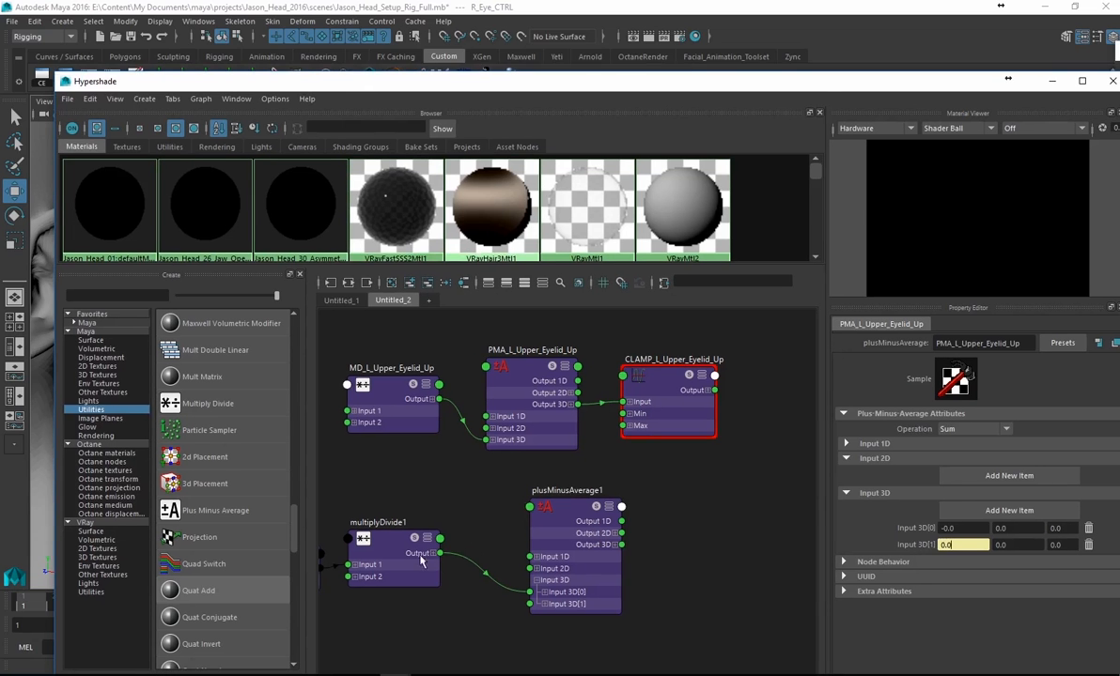
{"action": "left_click", "coordinate": [575, 570]}
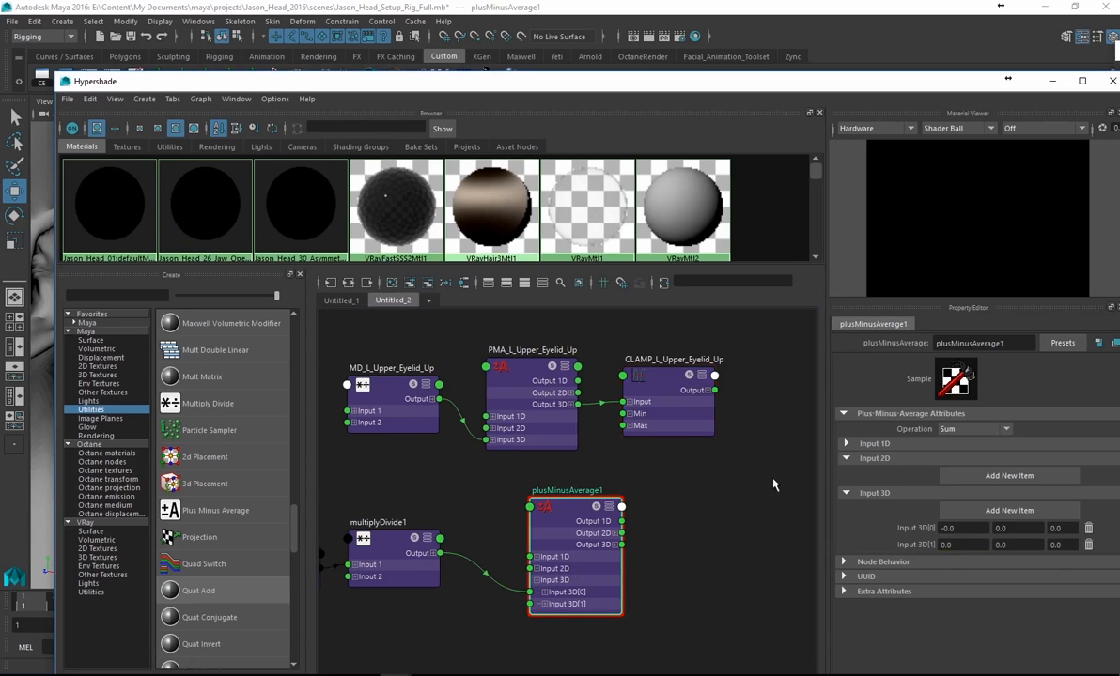
{"action": "left_click_drag", "start_coordinate": [157, 85], "coordinate": [130, 149]}
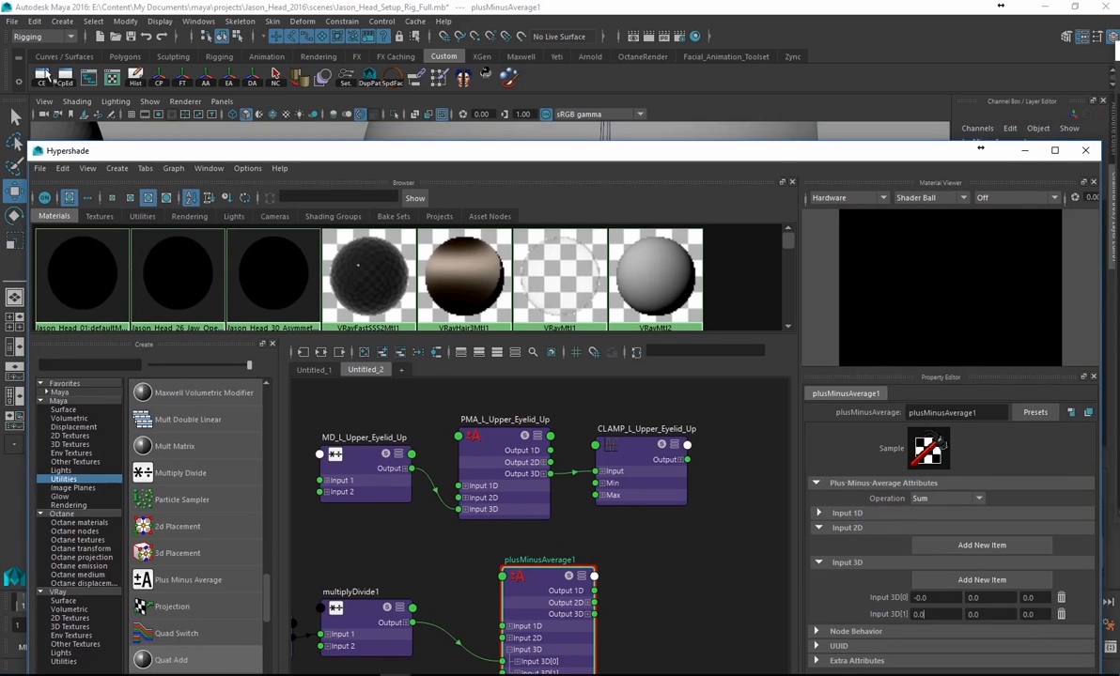
{"action": "left_click", "coordinate": [41, 79]}
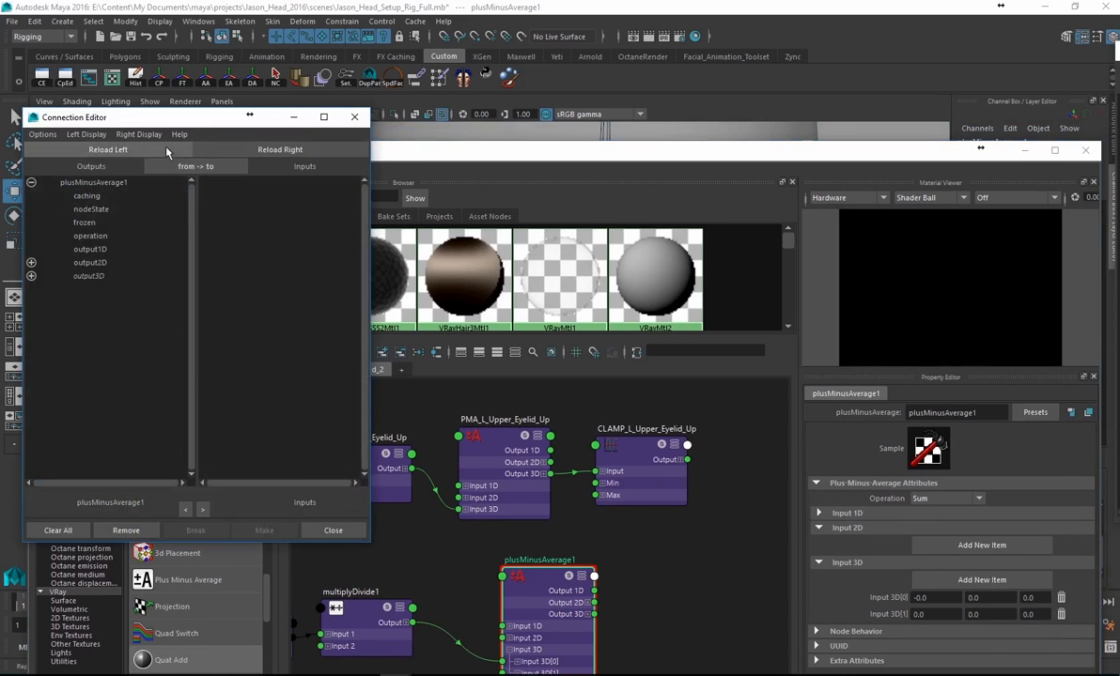
{"action": "left_click_drag", "start_coordinate": [169, 117], "coordinate": [201, 91]}
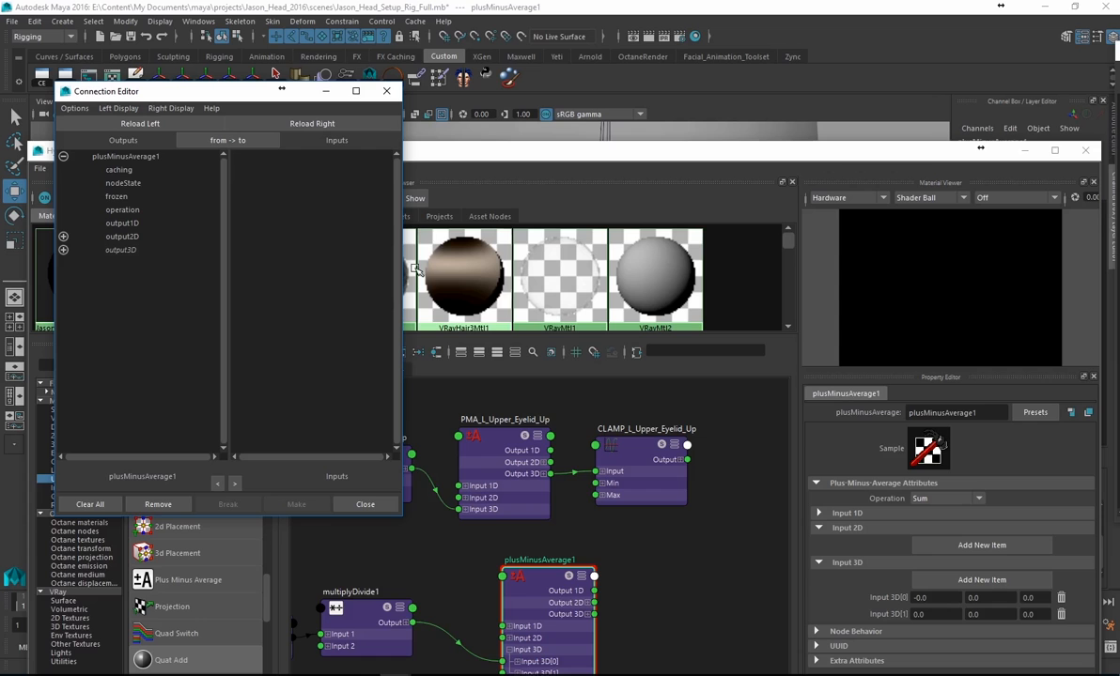
{"action": "left_click_drag", "start_coordinate": [565, 156], "coordinate": [665, 416]}
{"action": "left_click_drag", "start_coordinate": [268, 98], "coordinate": [716, 156]}
{"action": "left_click", "coordinate": [300, 237]}
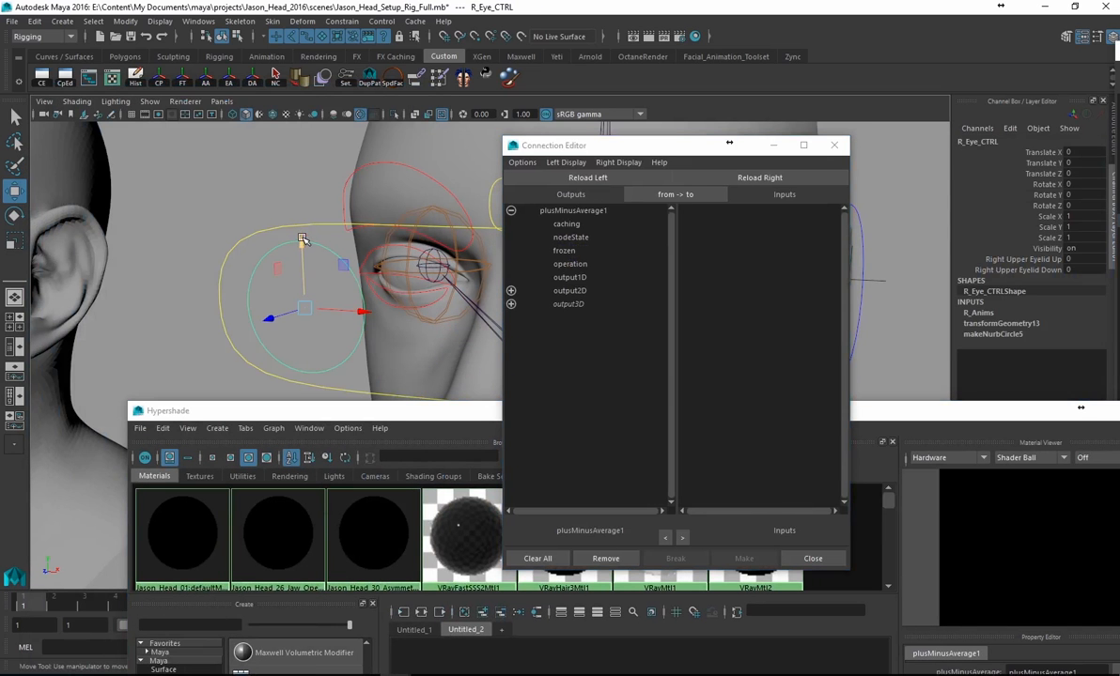
{"action": "left_click", "coordinate": [584, 179]}
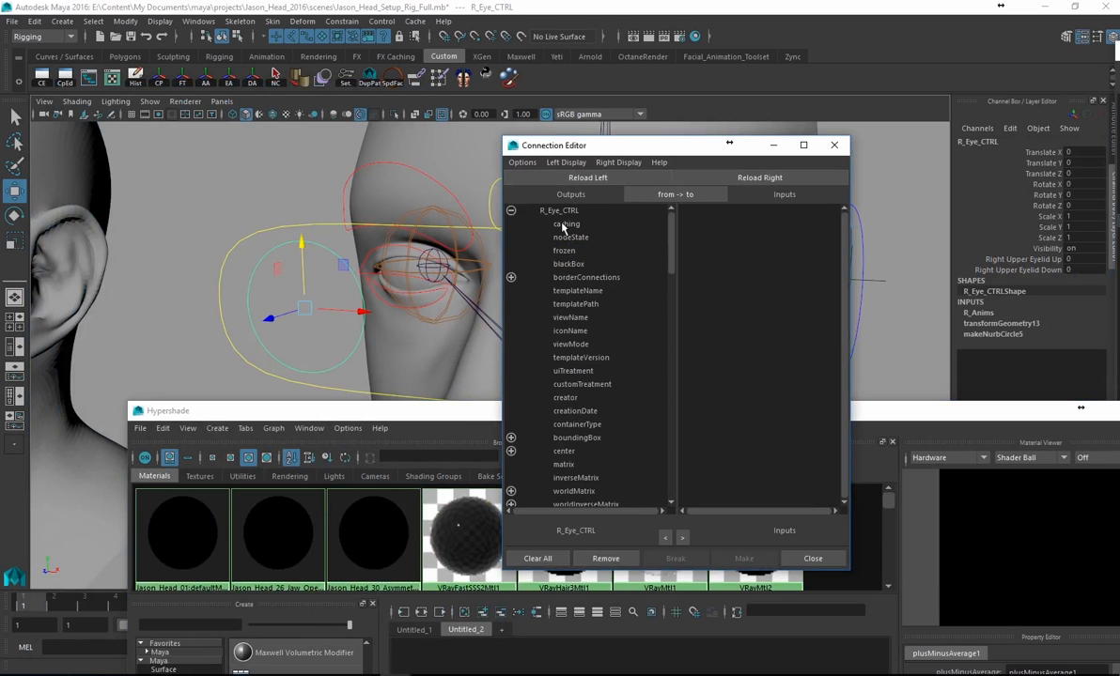
- Select plusMinusAverage1 and load it as the input target opposite R_Eye_CTRL in the Connection Editor
{"action": "left_click_drag", "start_coordinate": [434, 417], "coordinate": [272, 95]}
{"action": "left_click", "coordinate": [440, 507]}
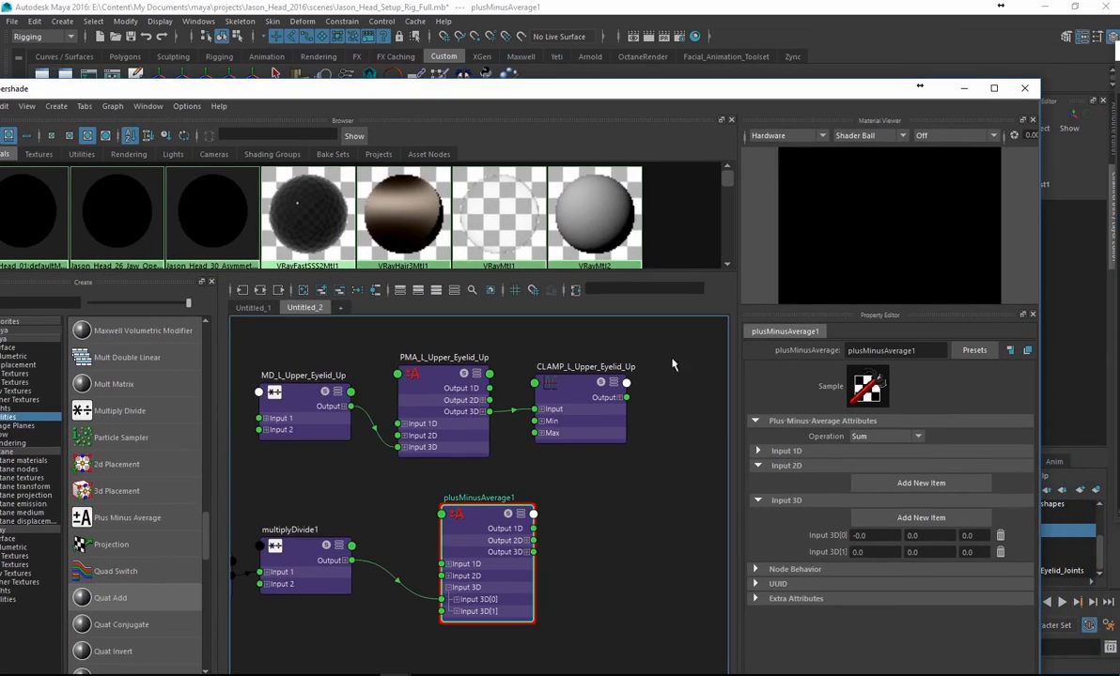
{"action": "left_click_drag", "start_coordinate": [612, 90], "coordinate": [638, 458]}
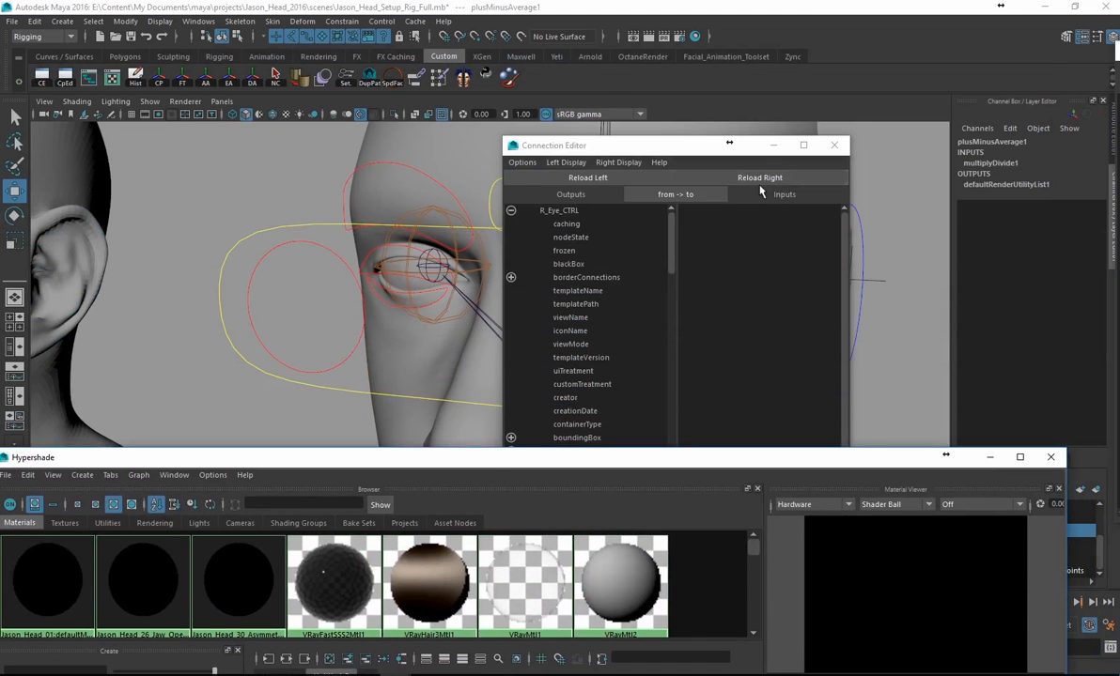
{"action": "left_click", "coordinate": [756, 179]}
{"action": "left_click", "coordinate": [756, 178]}
{"action": "left_click_drag", "start_coordinate": [668, 147], "coordinate": [322, 113]}
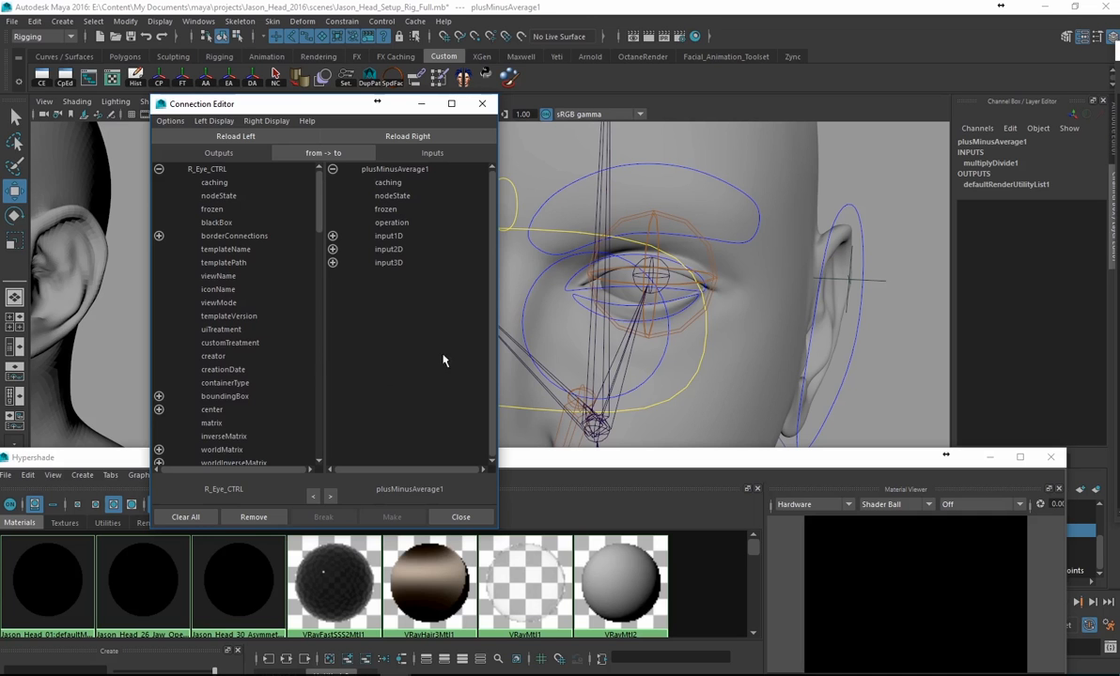
{"action": "left_click_drag", "start_coordinate": [299, 105], "coordinate": [595, 102]}
- Connect R_Eye_CTRL's RightUpperEyelidUp to input3D[1].input3Dx of plusMinusAverage1
{"action": "scroll", "coordinate": [589, 306], "scroll_direction": "down", "scroll_amount": 3}
{"action": "scroll", "coordinate": [589, 308], "scroll_direction": "down", "scroll_amount": 15}
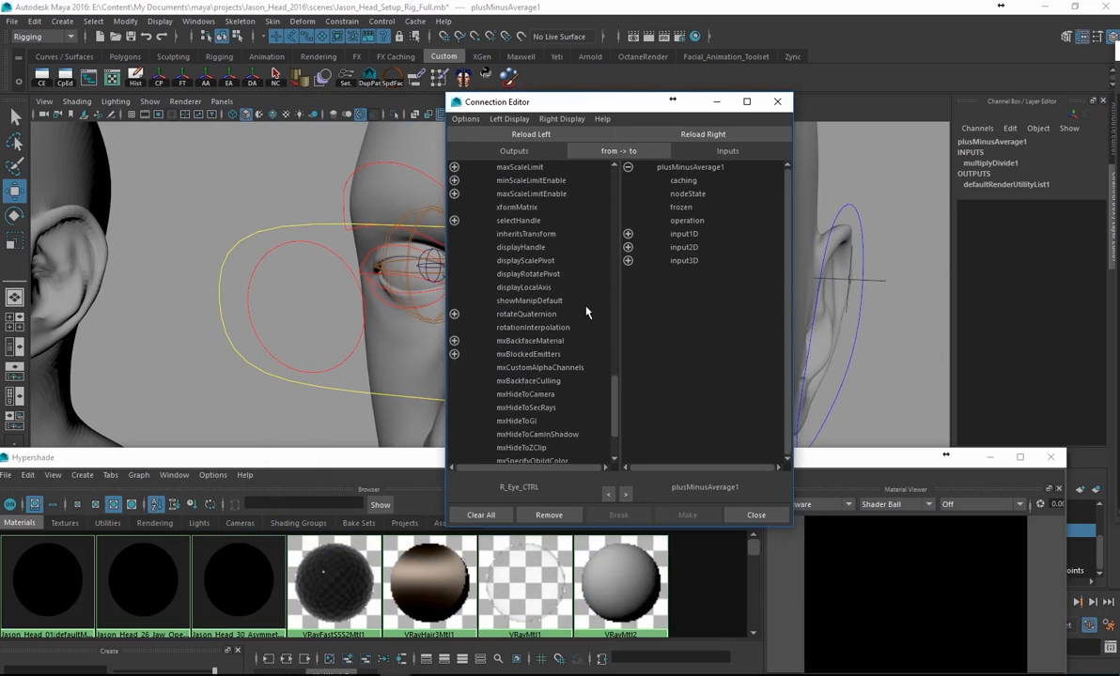
{"action": "scroll", "coordinate": [586, 311], "scroll_direction": "down", "scroll_amount": 2}
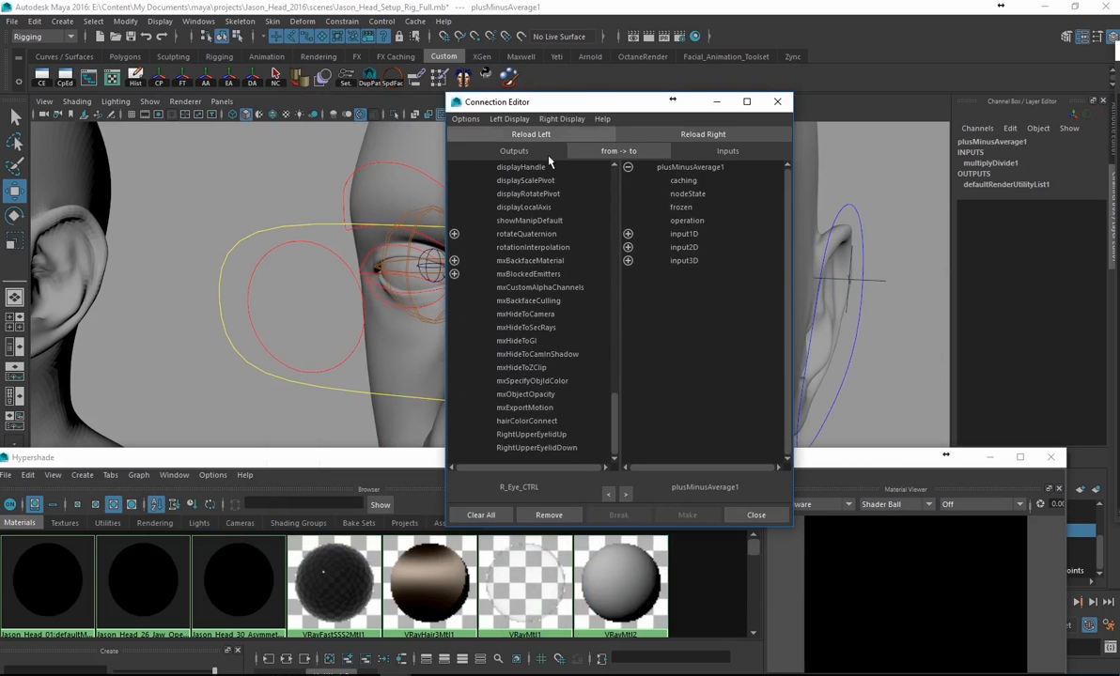
{"action": "left_click", "coordinate": [523, 436]}
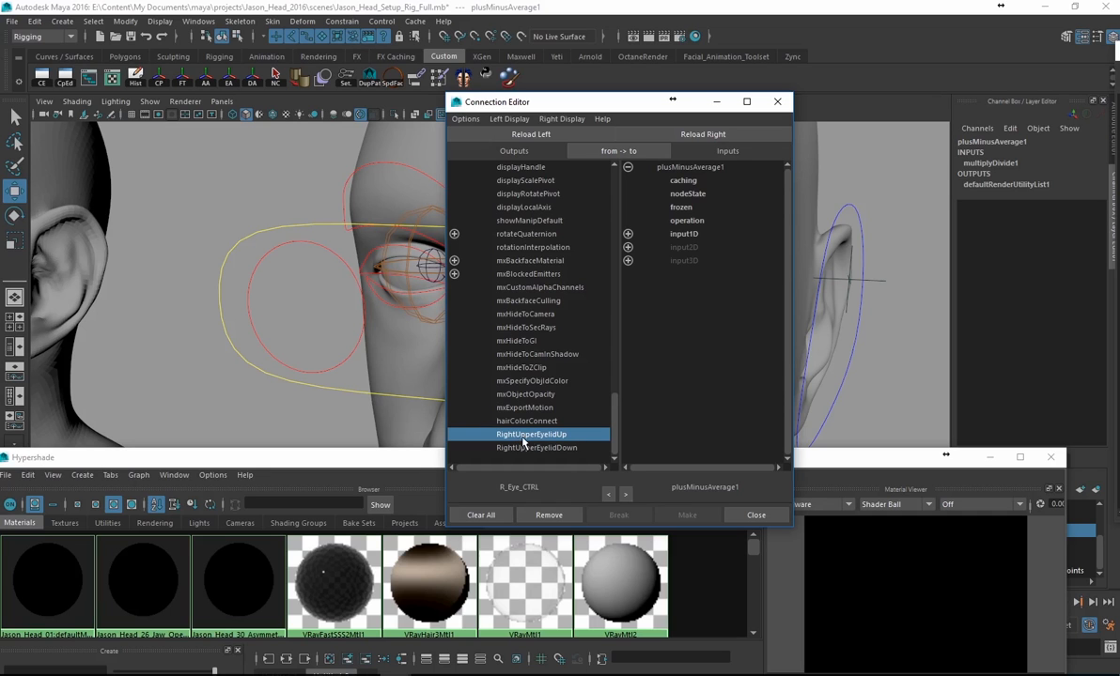
{"action": "left_click", "coordinate": [627, 234]}
{"action": "left_click", "coordinate": [627, 260]}
{"action": "left_click", "coordinate": [627, 288]}
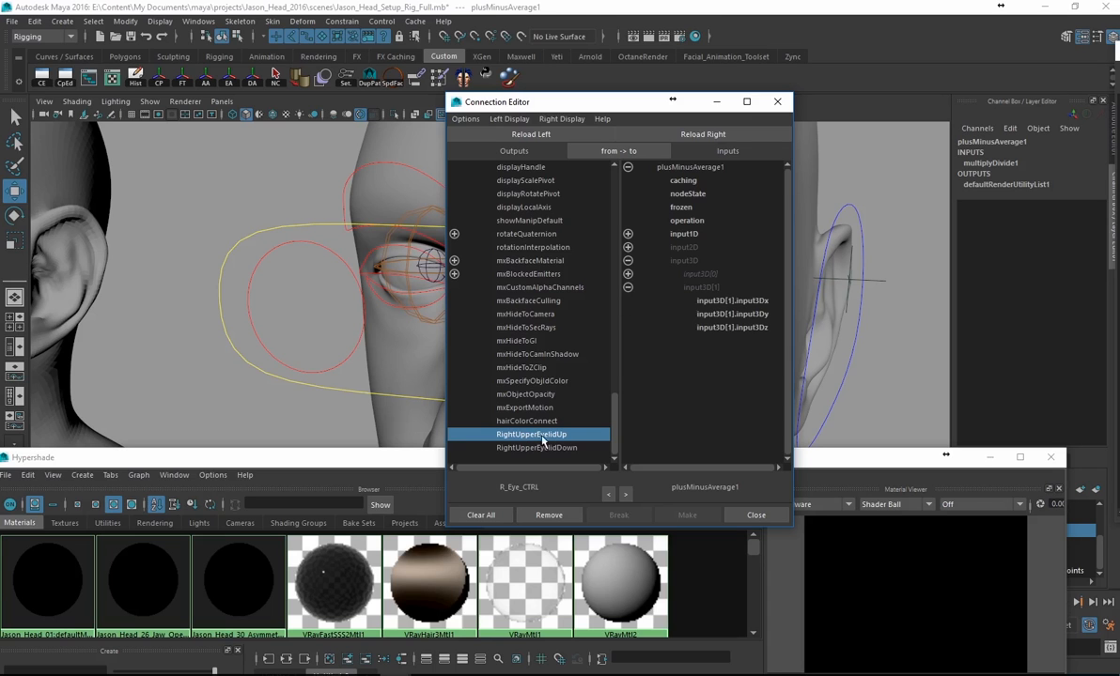
{"action": "left_click", "coordinate": [763, 302]}
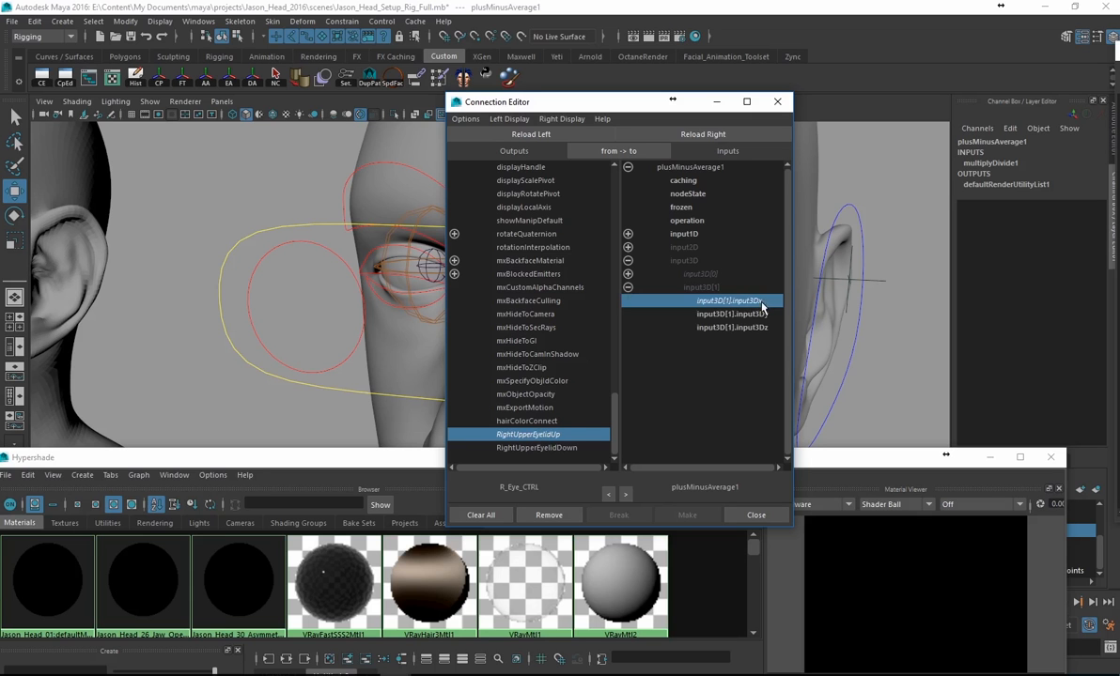
- Test the new connection by setting R_Eye_CTRL's Right Upper Eyelid Up to 1.5 and checking Input 3D[1] of plusMinusAverage1
{"action": "left_click_drag", "start_coordinate": [845, 457], "coordinate": [825, 48]}
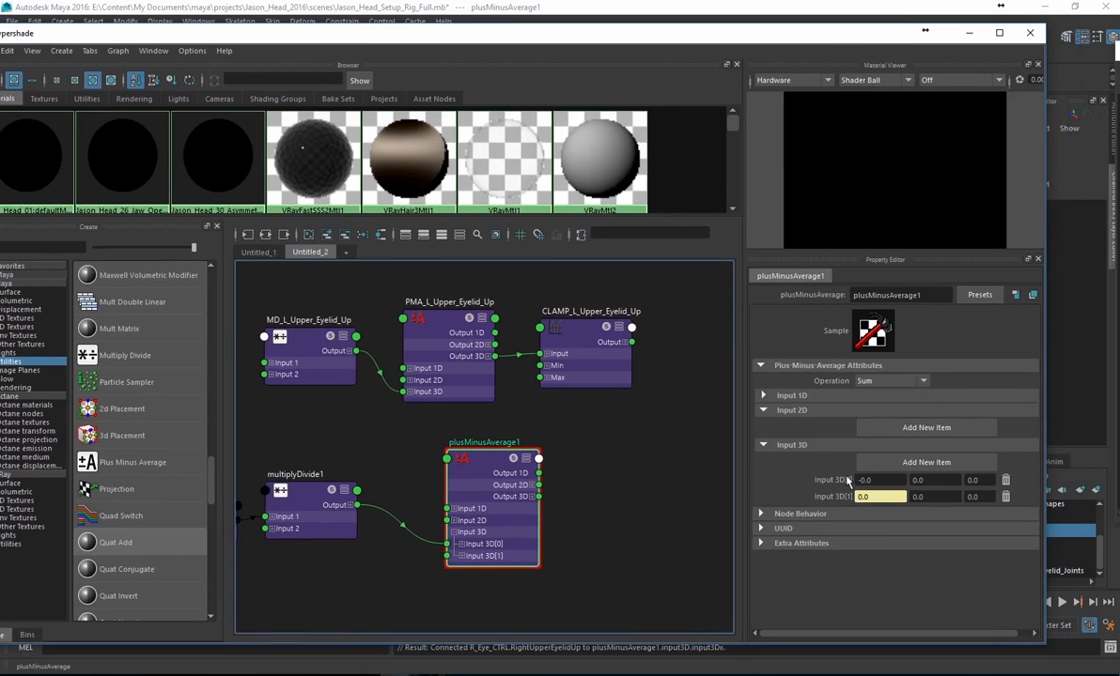
{"action": "double_click", "coordinate": [862, 497]}
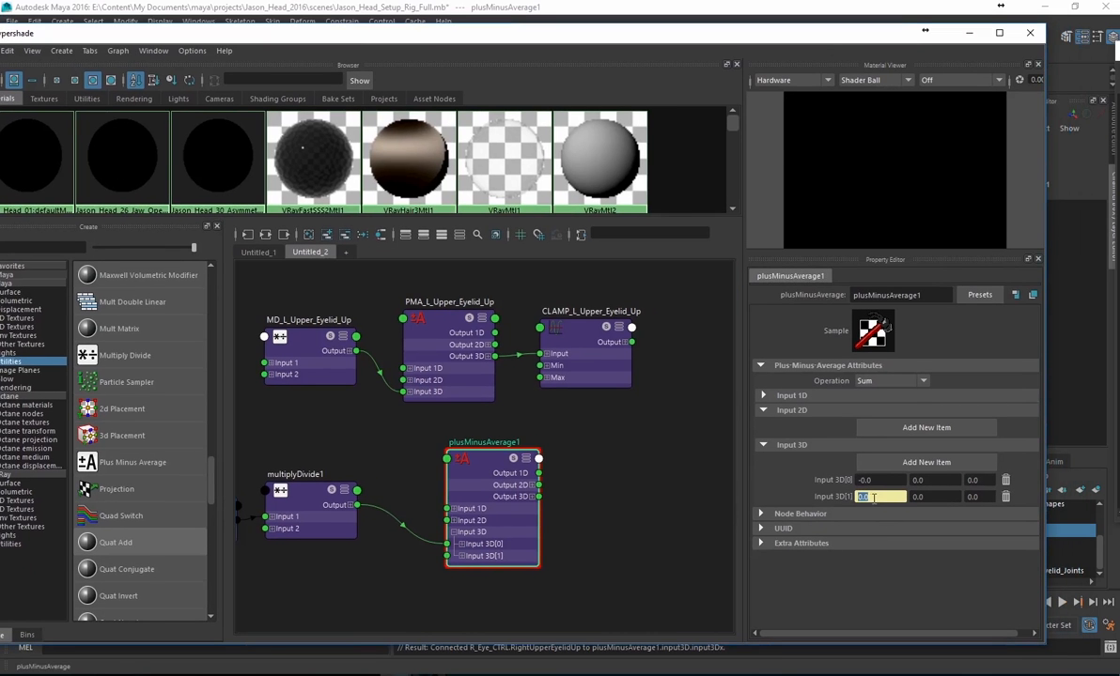
{"action": "left_click_drag", "start_coordinate": [620, 33], "coordinate": [652, 397]}
{"action": "left_click_drag", "start_coordinate": [331, 338], "coordinate": [364, 367], "text": "shift"}
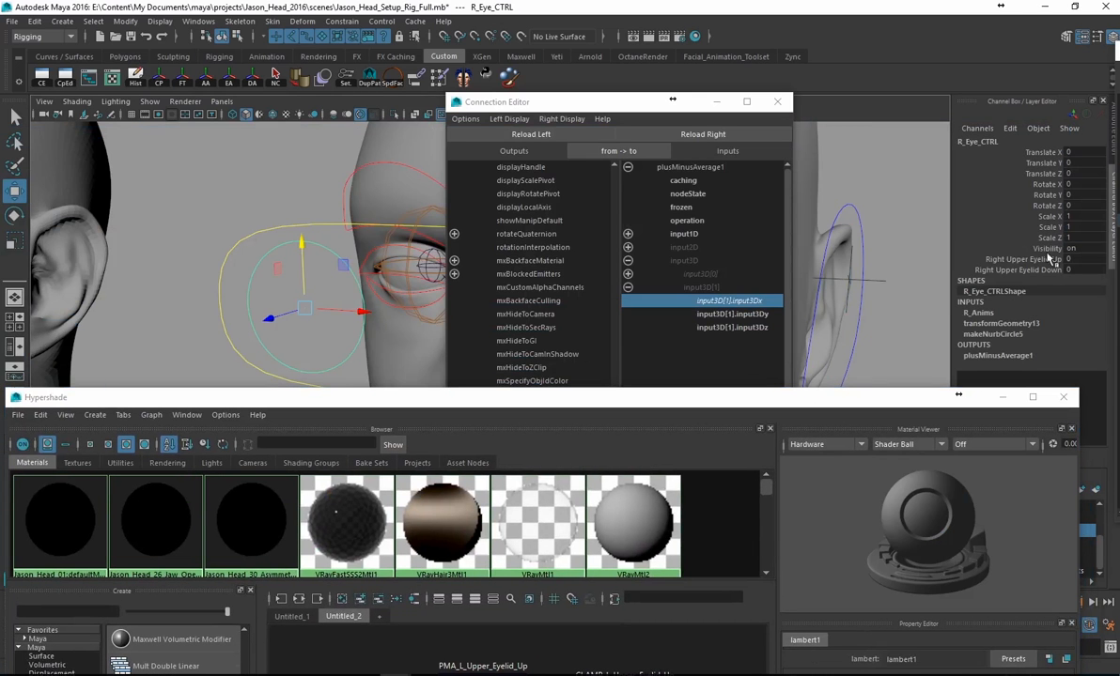
{"action": "left_click_drag", "start_coordinate": [807, 398], "coordinate": [720, 333]}
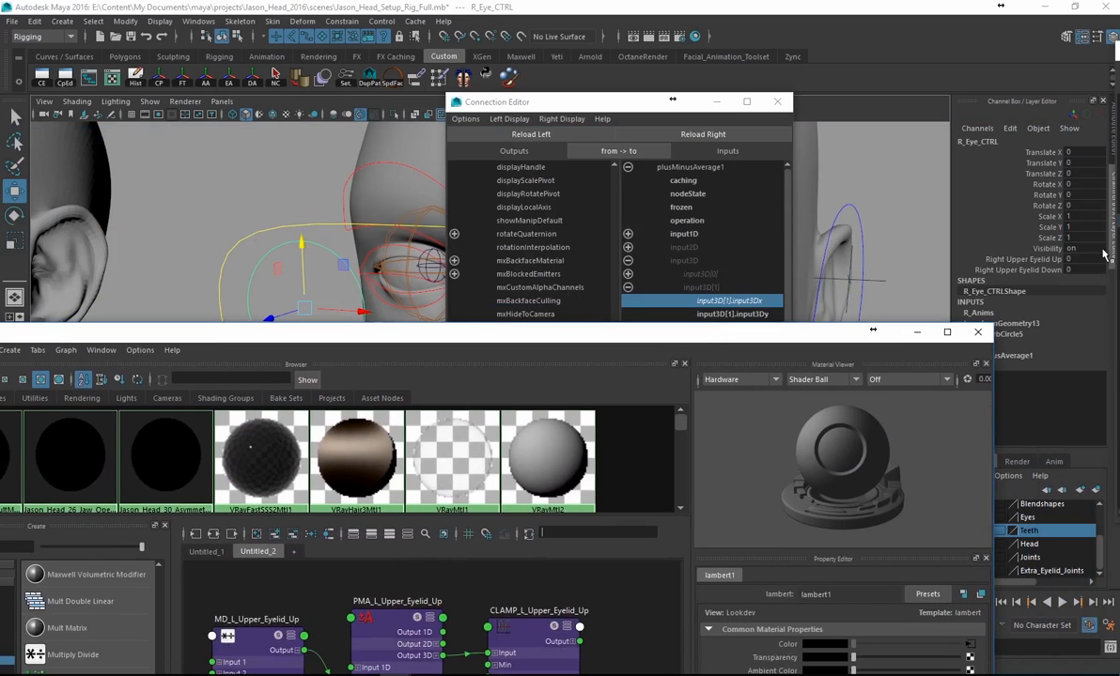
{"action": "left_click", "coordinate": [967, 259]}
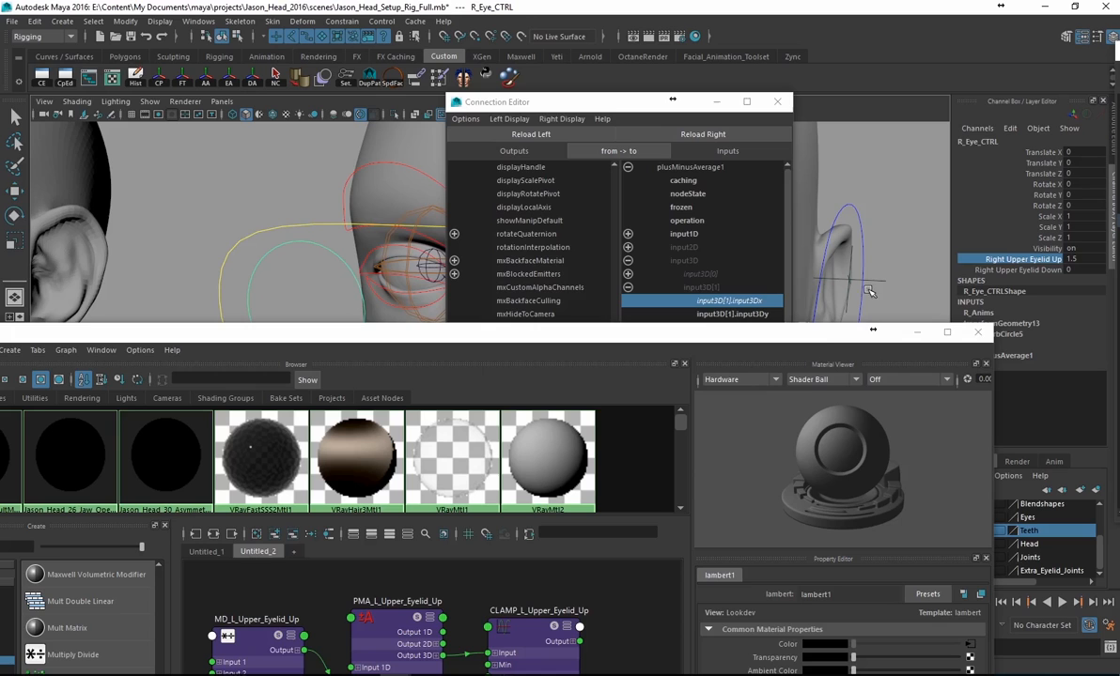
{"action": "left_click_drag", "start_coordinate": [817, 333], "coordinate": [806, 84]}
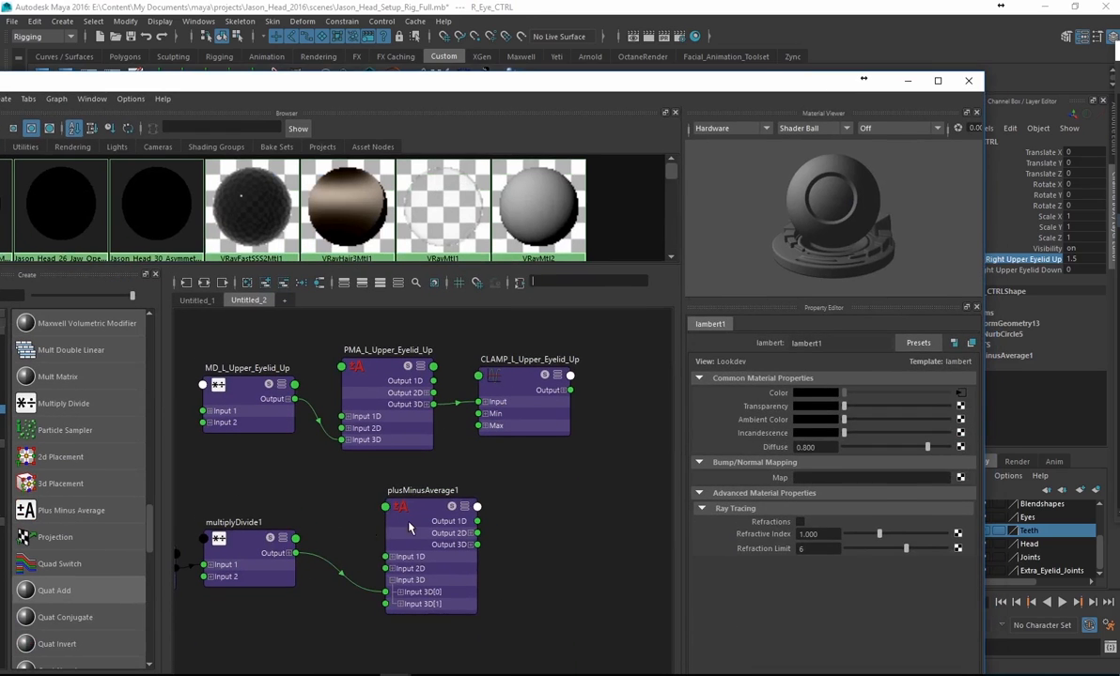
{"action": "left_click", "coordinate": [392, 496]}
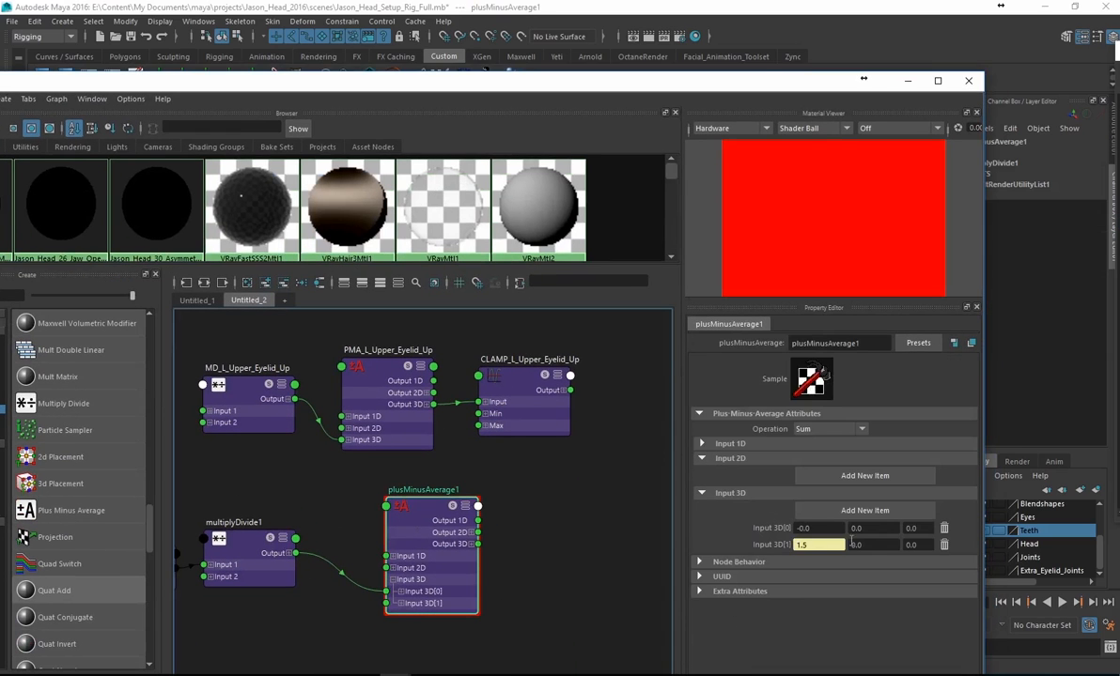
- Reset R_Eye_CTRL's Right Upper Eyelid Up to 0
{"action": "left_click_drag", "start_coordinate": [608, 87], "coordinate": [676, 445]}
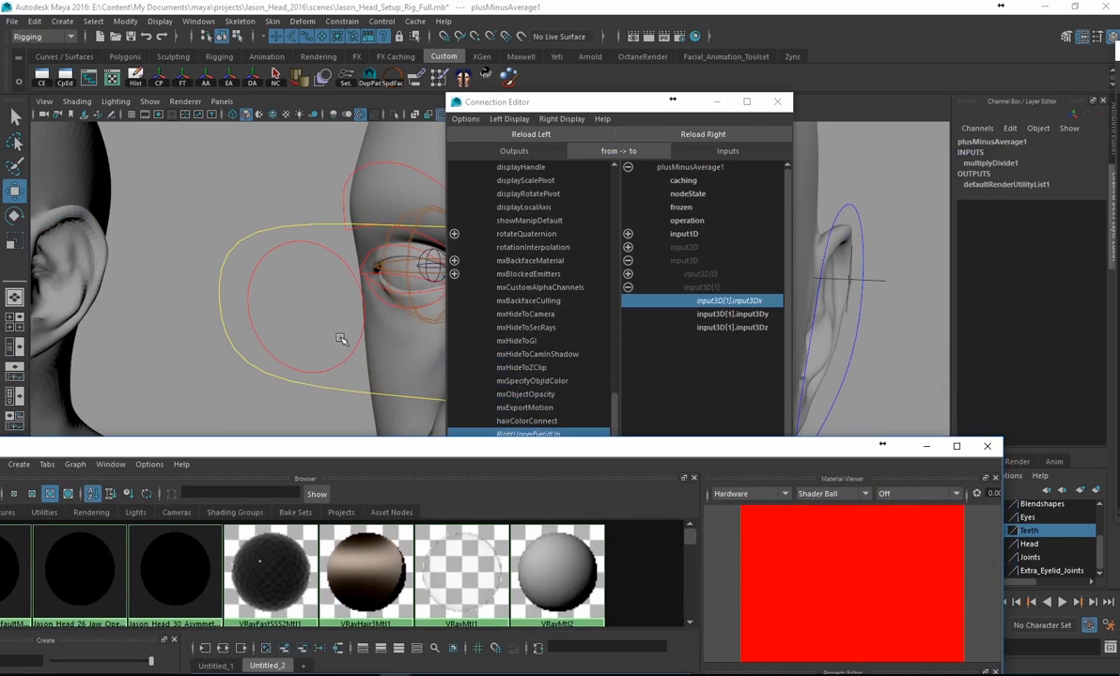
{"action": "left_click", "coordinate": [350, 356]}
{"action": "left_click", "coordinate": [1077, 261]}
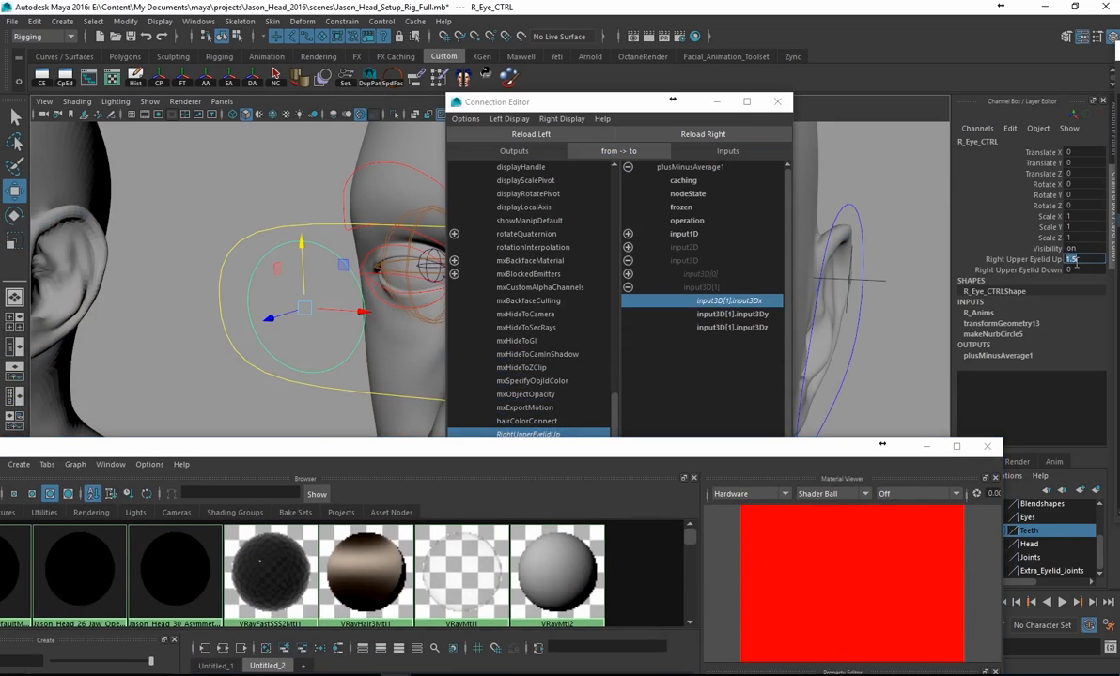
{"action": "type", "text": "0"}
- Move plusMinusAverage1 closer to multiplyDivide1 and add a Clamp node beside it, below CLAMP_L_Upper_Eyelid_Up
{"action": "left_click_drag", "start_coordinate": [798, 445], "coordinate": [789, 119]}
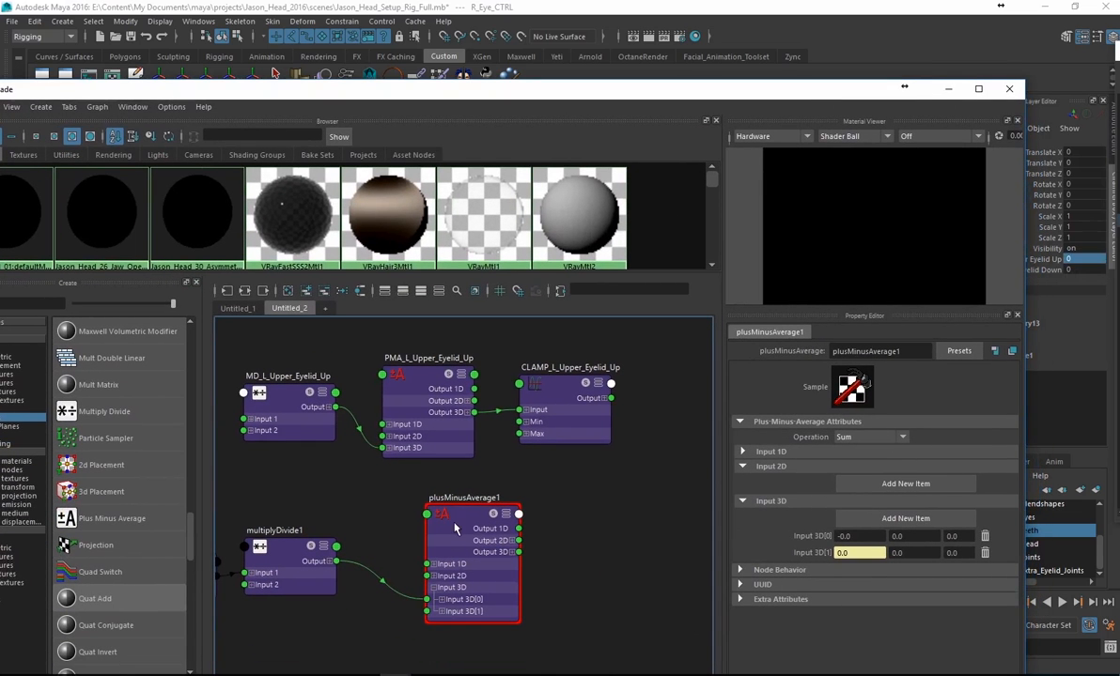
{"action": "left_click_drag", "start_coordinate": [458, 527], "coordinate": [418, 526]}
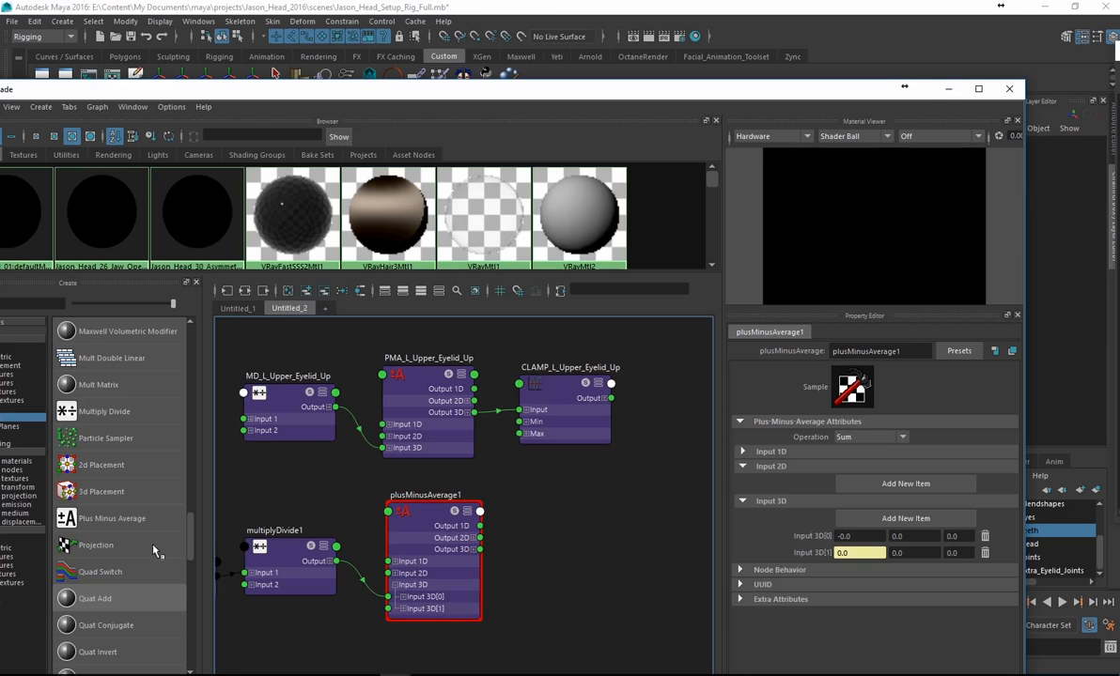
{"action": "scroll", "coordinate": [121, 498], "scroll_direction": "down", "scroll_amount": 3}
{"action": "scroll", "coordinate": [120, 512], "scroll_direction": "up", "scroll_amount": 8}
{"action": "left_click", "coordinate": [114, 465]}
{"action": "left_click_drag", "start_coordinate": [597, 551], "coordinate": [552, 555]}
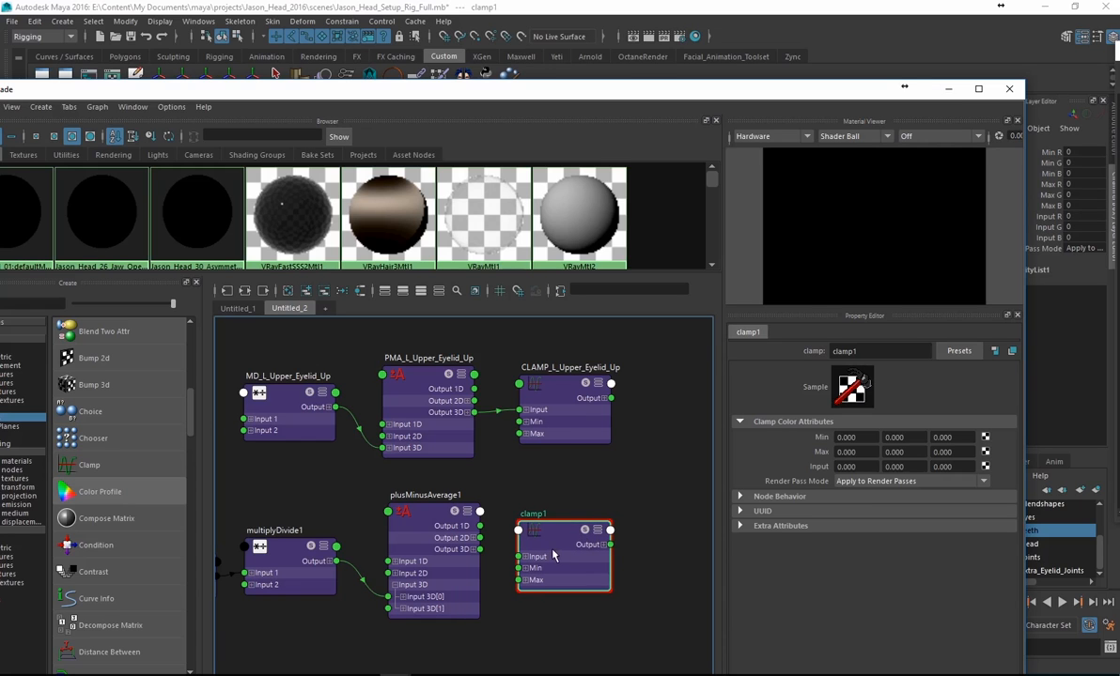
- Check the limits of CLAMP_L_Upper_Eyelid_Up and set the first Max value of clamp1 to 1
{"action": "left_click", "coordinate": [586, 422]}
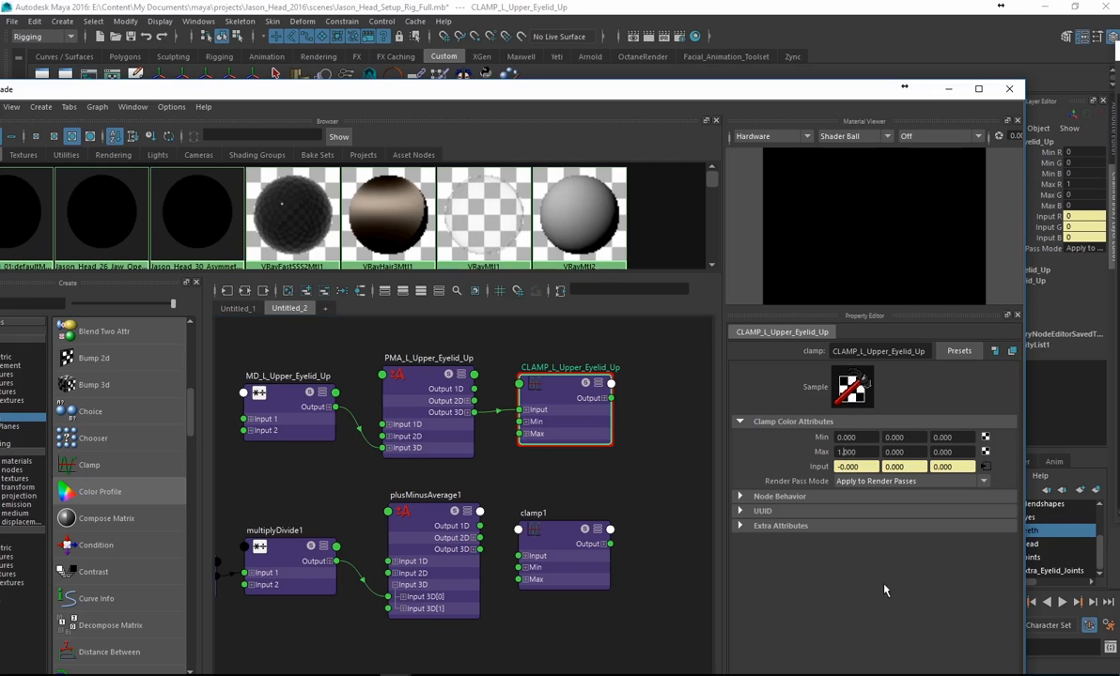
{"action": "left_click", "coordinate": [570, 552]}
{"action": "double_click", "coordinate": [850, 452]}
{"action": "type", "text": "1"}
{"action": "key", "text": "Return"}
{"action": "left_click", "coordinate": [844, 466]}
- Collapse plusMinusAverage1's Input 3D, connect its Output 3D to clamp1's Input and align clamp1 in the row
{"action": "left_click_drag", "start_coordinate": [564, 552], "coordinate": [583, 554]}
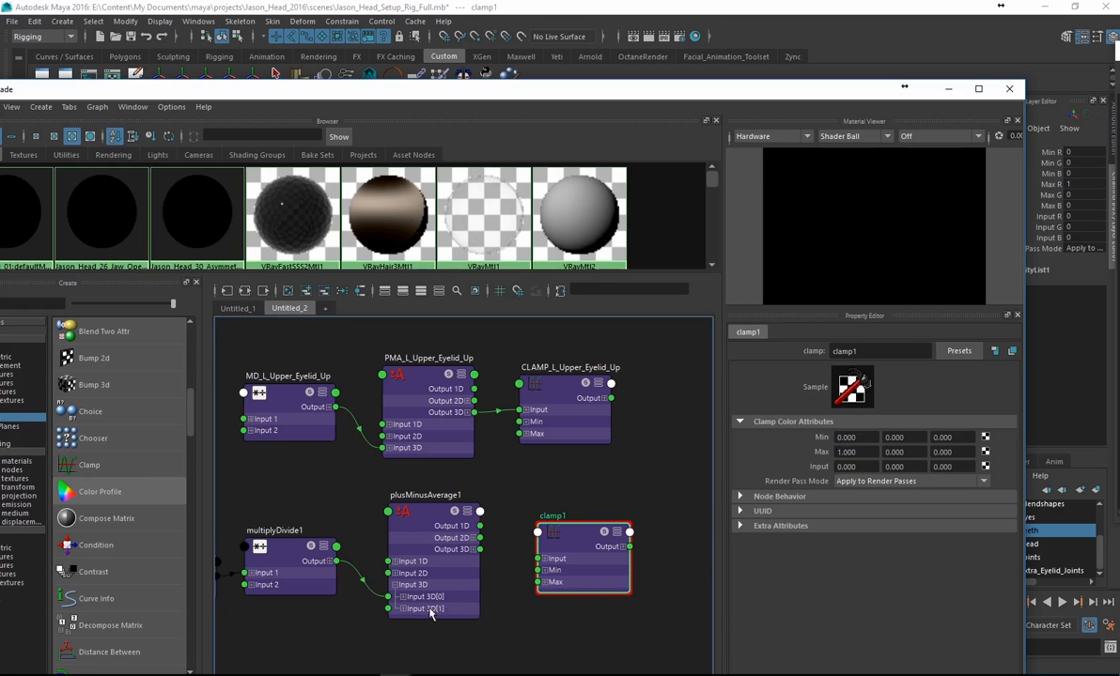
{"action": "left_click_drag", "start_coordinate": [383, 584], "coordinate": [394, 591]}
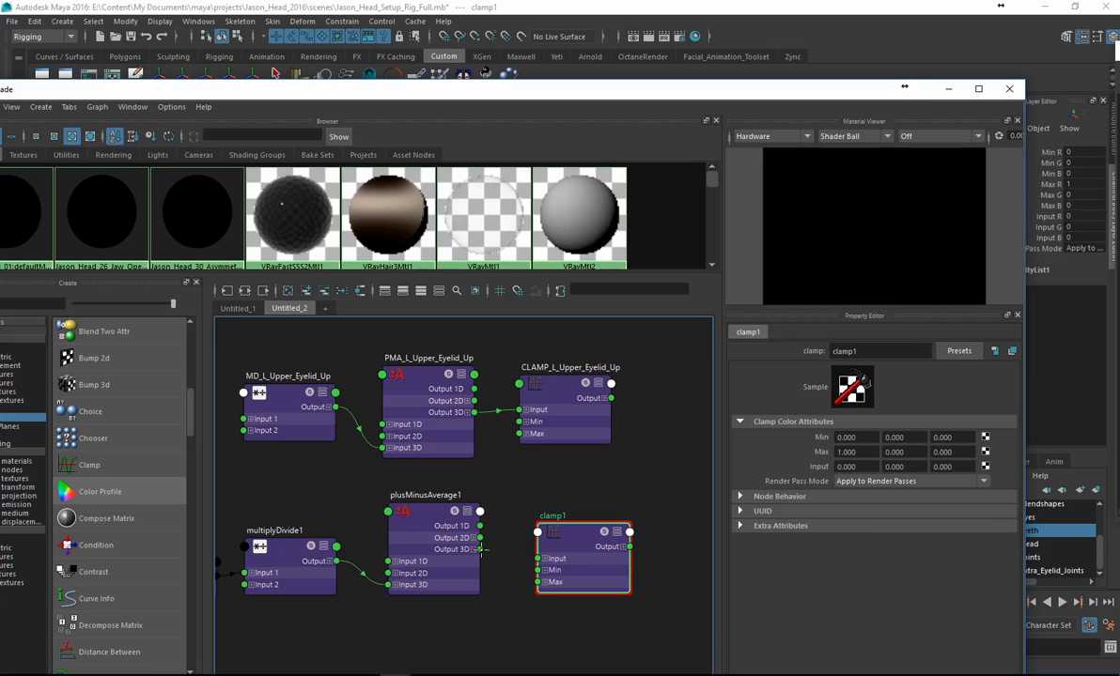
{"action": "left_click_drag", "start_coordinate": [480, 550], "coordinate": [538, 558]}
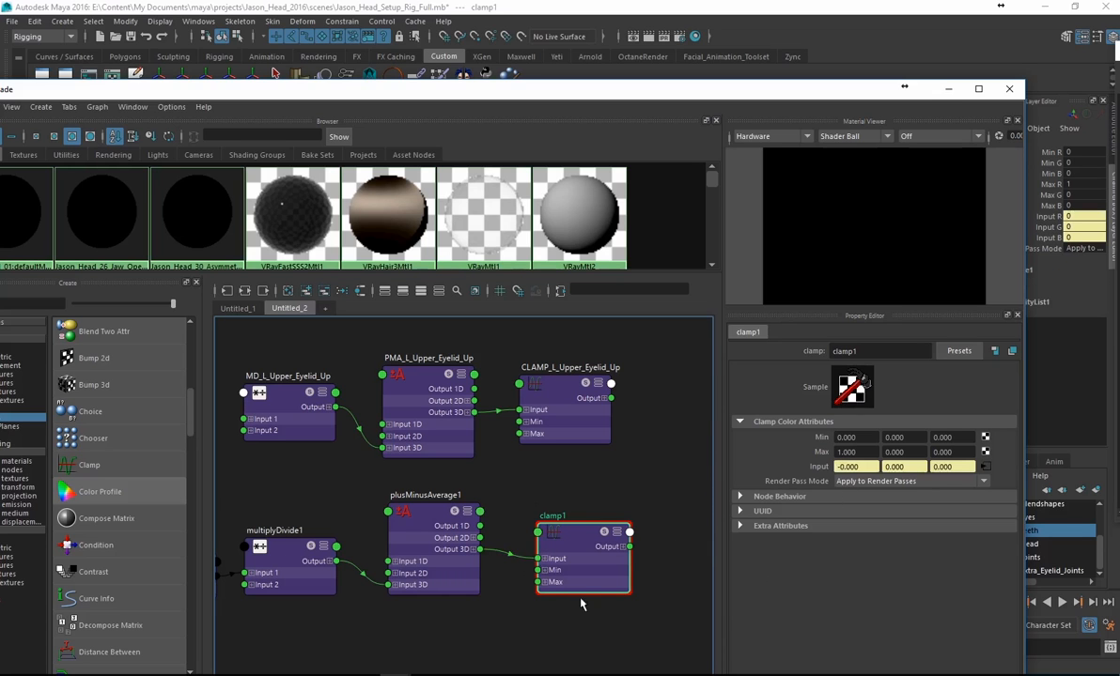
{"action": "mouse_move", "coordinate": [609, 586]}
{"action": "left_mouse_down"}
{"action": "mouse_move", "coordinate": [592, 562]}
{"action": "mouse_move", "coordinate": [599, 574]}
{"action": "left_mouse_up"}
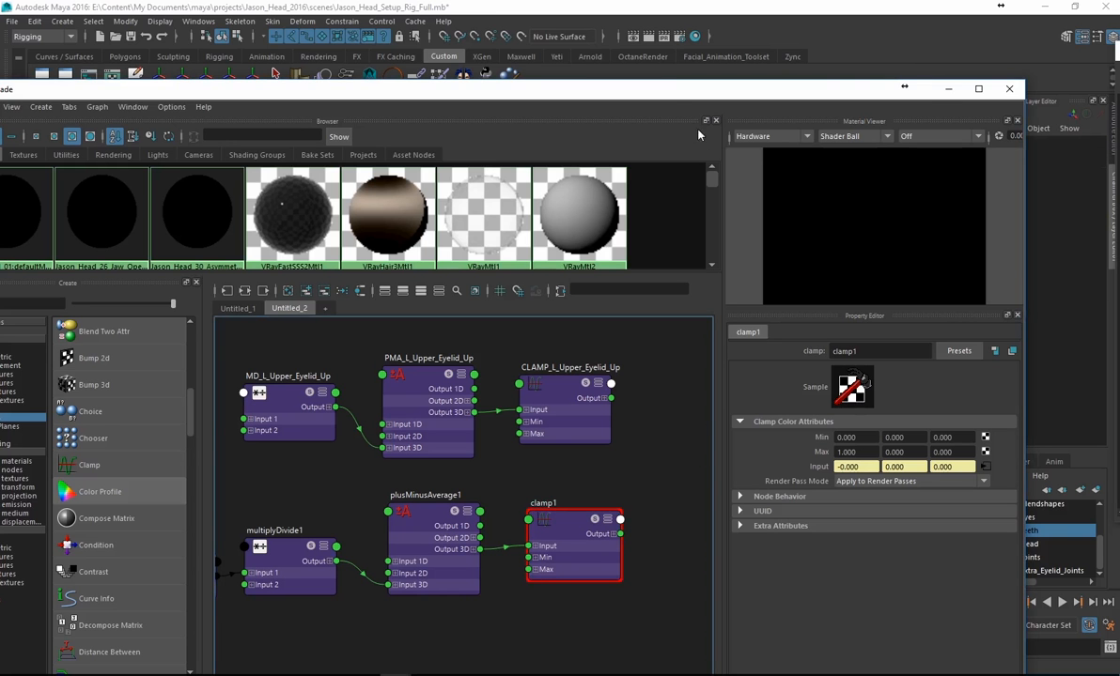
- Move the Hypershade out of the way, close the Connection Editor and hide the Joints layer
{"action": "left_click_drag", "start_coordinate": [678, 101], "coordinate": [1119, 188]}
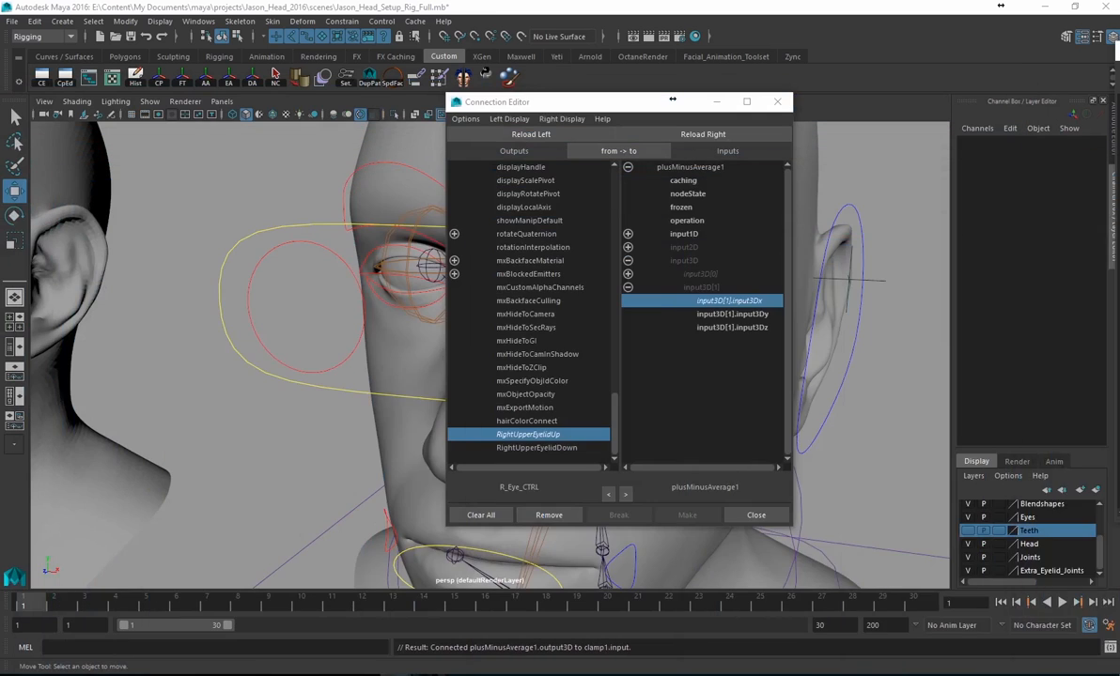
{"action": "left_click", "coordinate": [776, 102]}
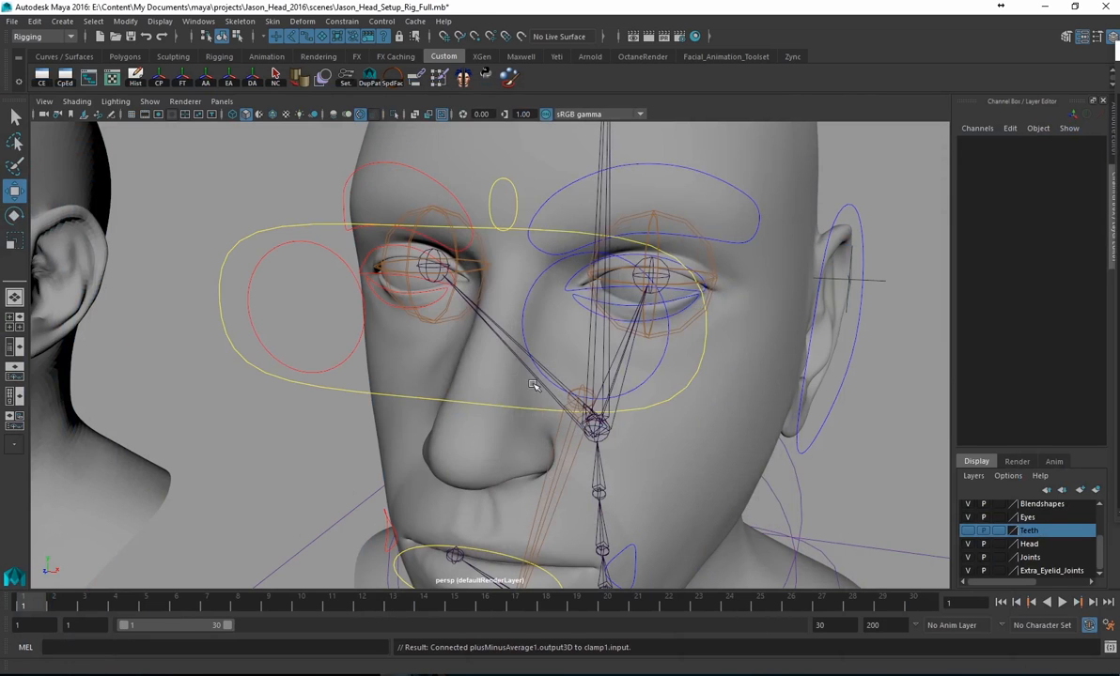
{"action": "left_click_drag", "start_coordinate": [497, 360], "coordinate": [510, 372], "text": "alt"}
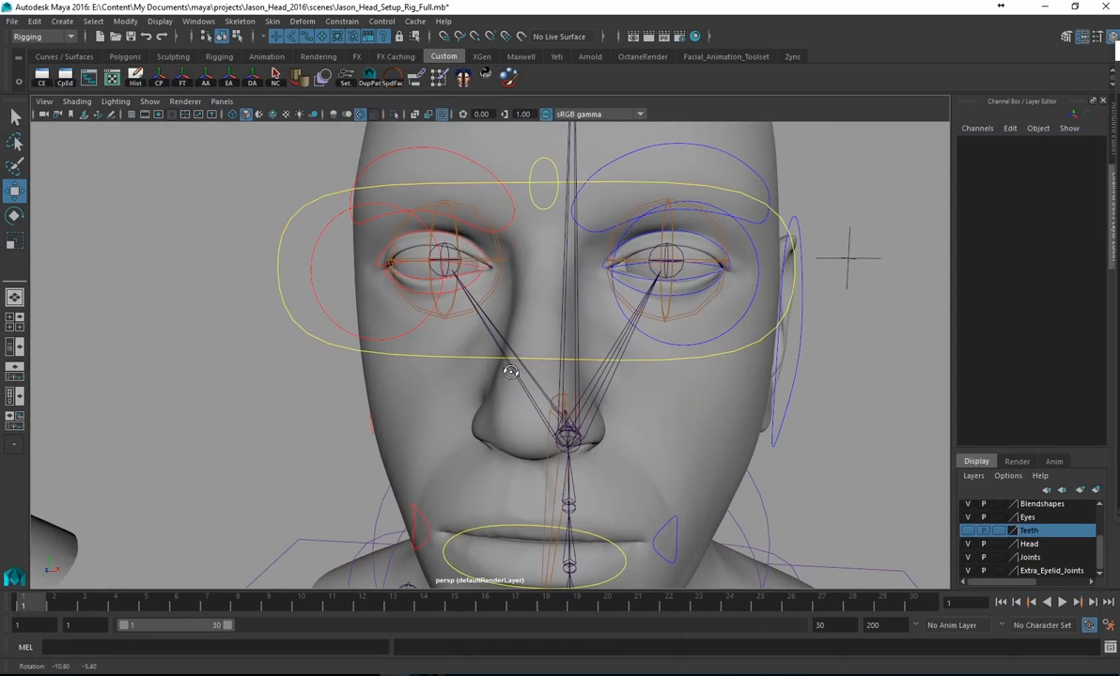
{"action": "left_click", "coordinate": [968, 558]}
- Select the head mesh and pick the Upper_Eyelid_Up_Right weight of its BS_Brows_Eyes blend shape
{"action": "left_click_drag", "start_coordinate": [733, 454], "coordinate": [657, 435], "text": "alt"}
{"action": "left_click", "coordinate": [648, 437]}
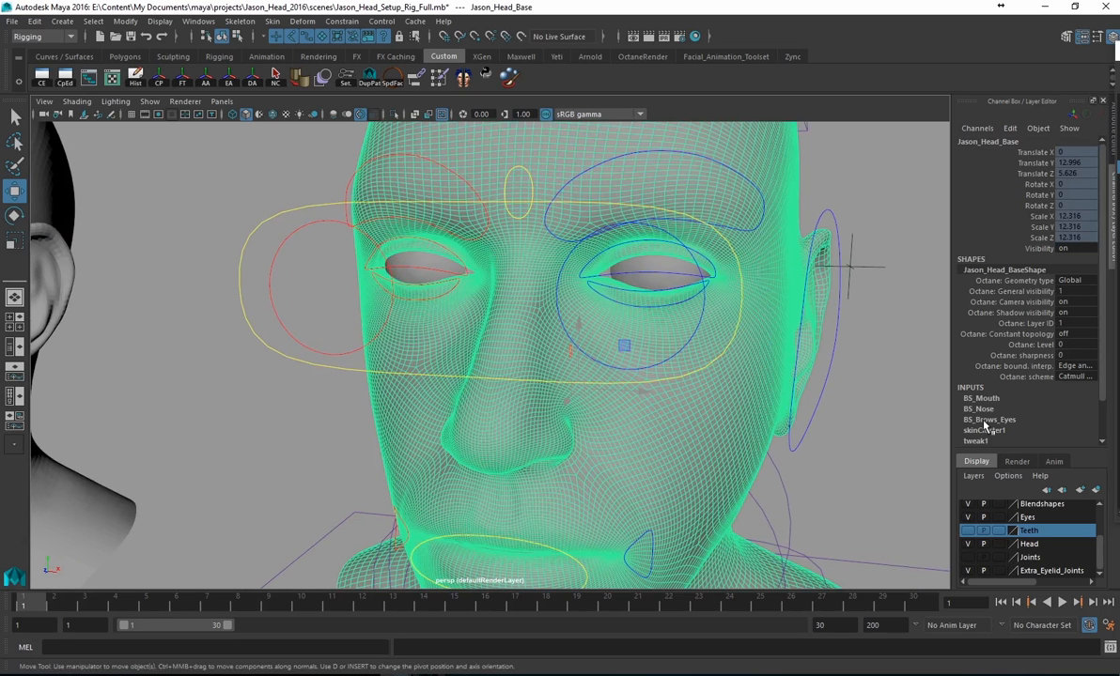
{"action": "left_click", "coordinate": [986, 421]}
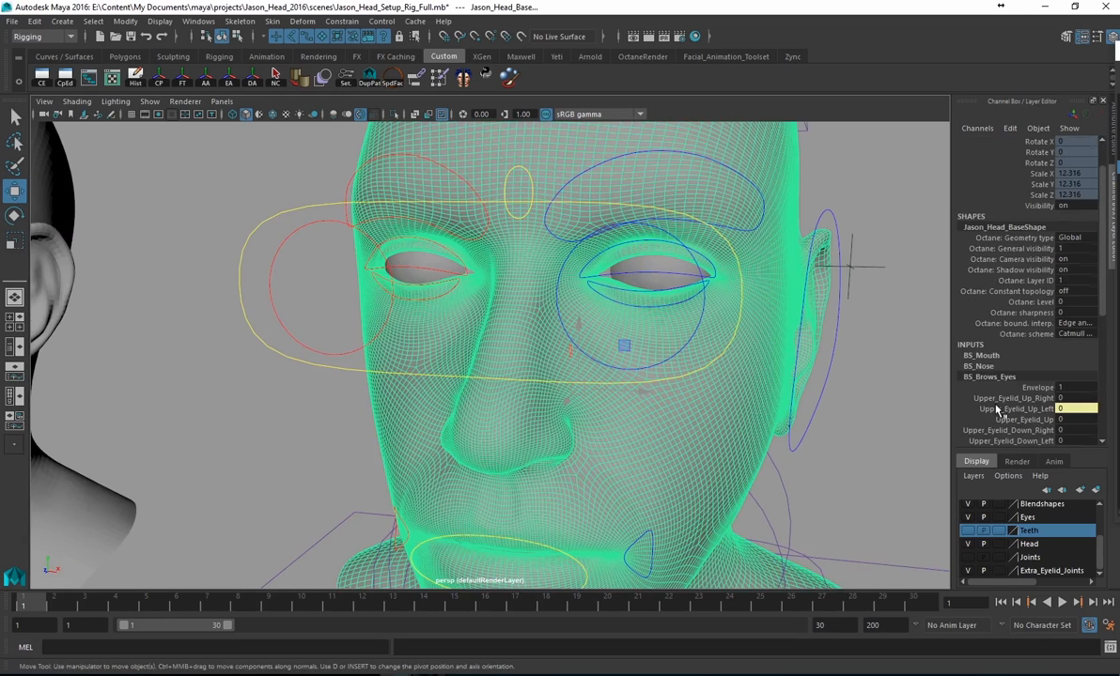
{"action": "scroll", "coordinate": [997, 410], "scroll_direction": "down", "scroll_amount": 3}
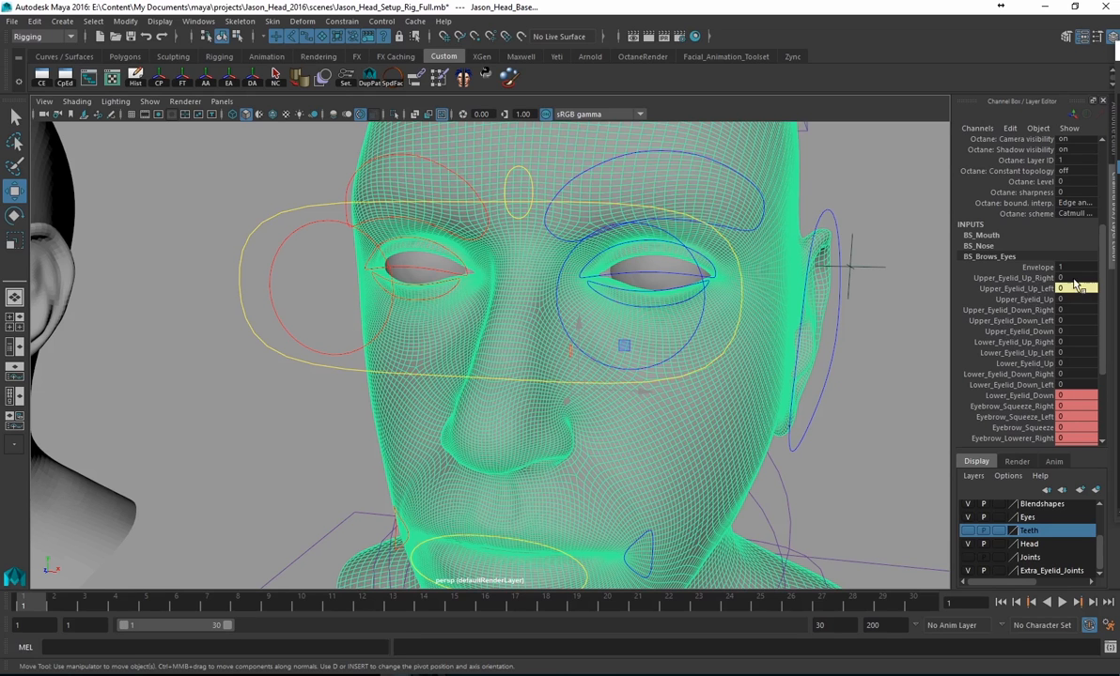
{"action": "left_click", "coordinate": [1039, 279]}
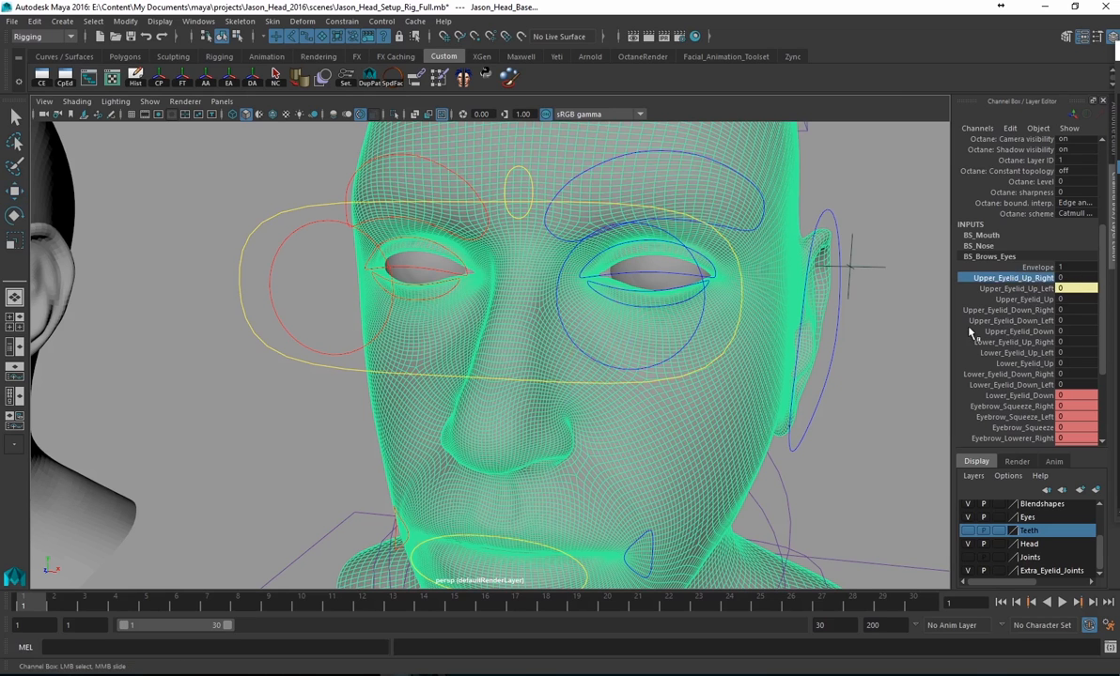
- Bring back the Hypershade, select clamp1 and load it as the output source in a new Connection Editor
{"action": "left_click_drag", "start_coordinate": [1118, 79], "coordinate": [220, 52]}
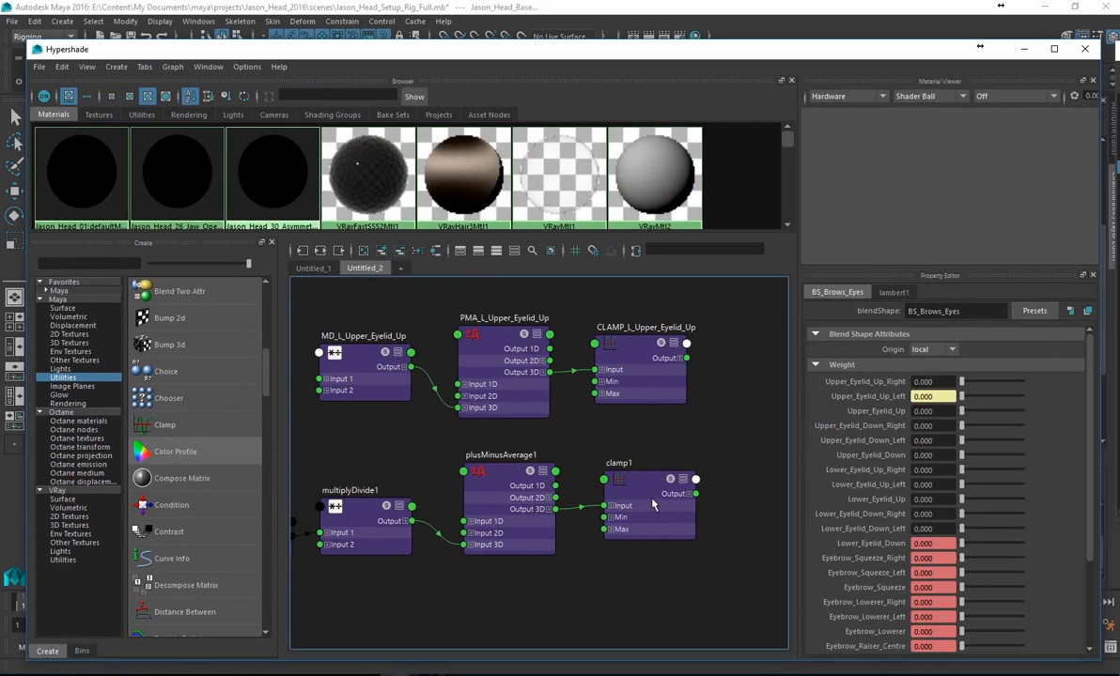
{"action": "left_click", "coordinate": [615, 474]}
{"action": "left_click_drag", "start_coordinate": [494, 52], "coordinate": [463, 230]}
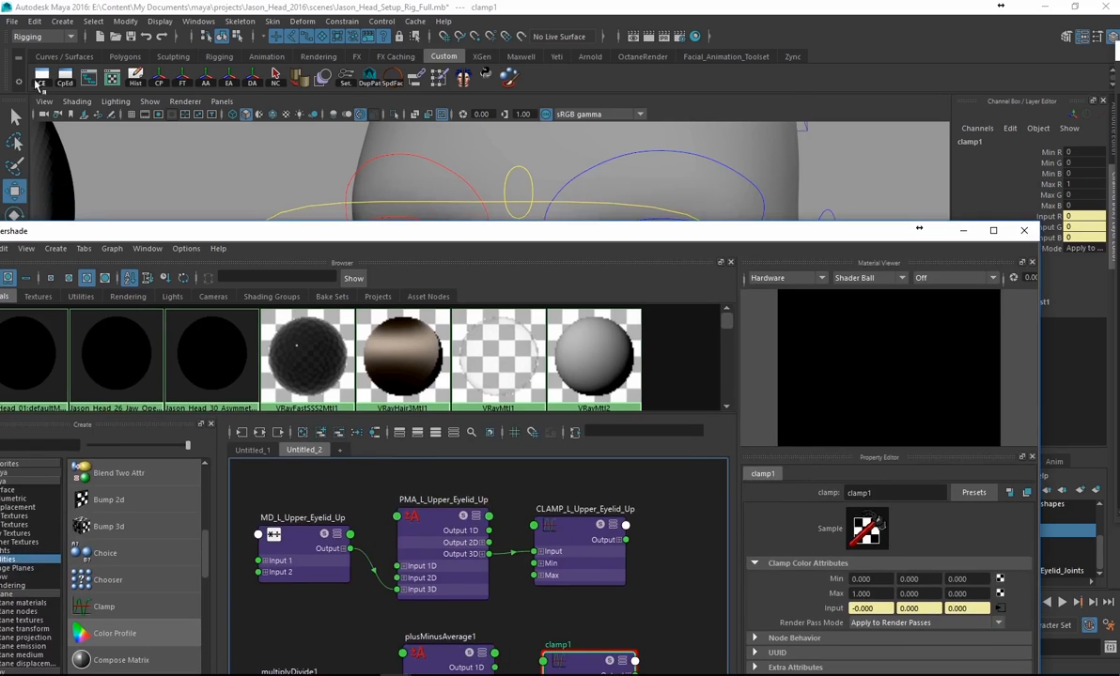
{"action": "left_click", "coordinate": [42, 80]}
{"action": "left_click_drag", "start_coordinate": [522, 102], "coordinate": [284, 94]}
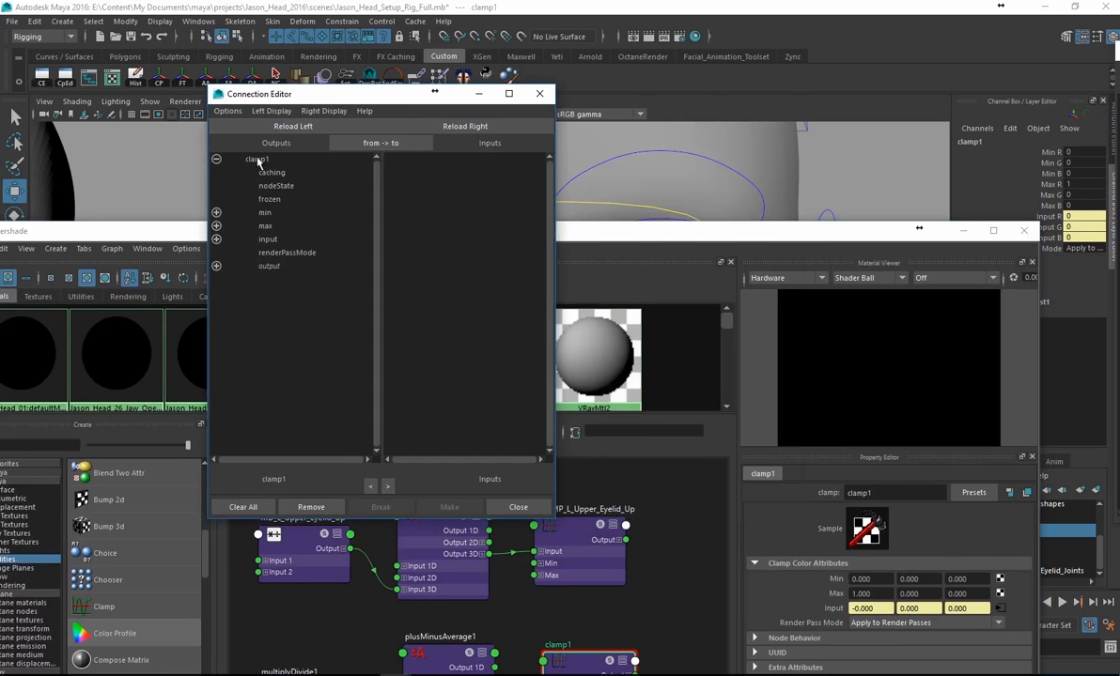
- Move the Hypershade down, select the head mesh and show the attributes of its BS_Brows_Eyes blend shape
{"action": "left_click_drag", "start_coordinate": [796, 229], "coordinate": [868, 545]}
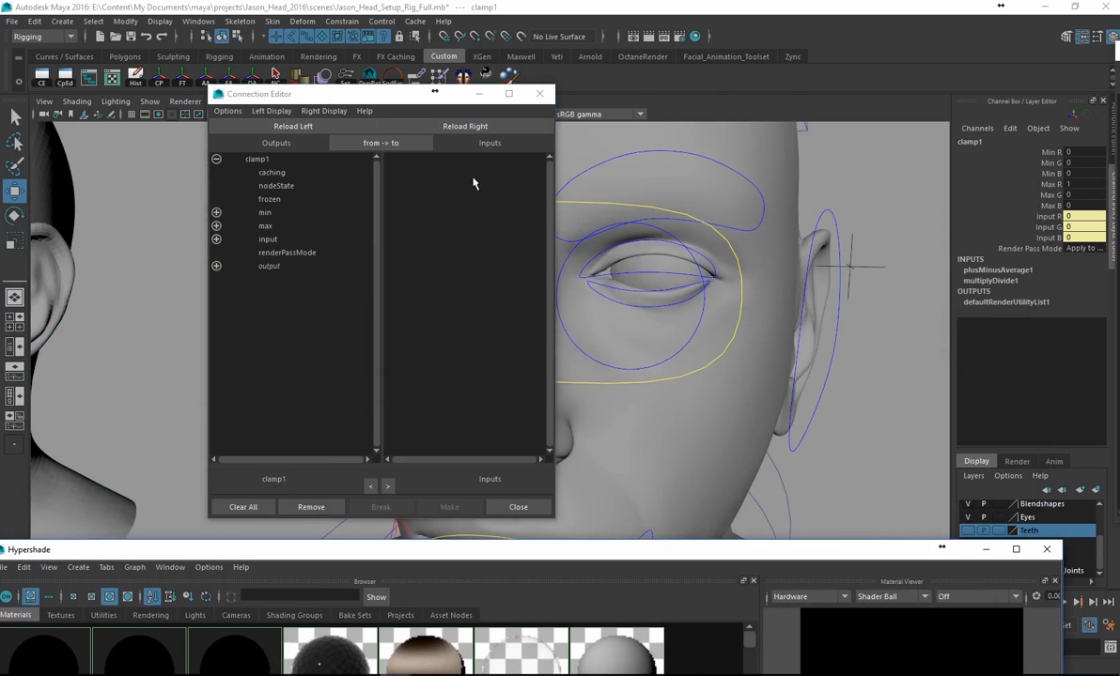
{"action": "left_click", "coordinate": [700, 432]}
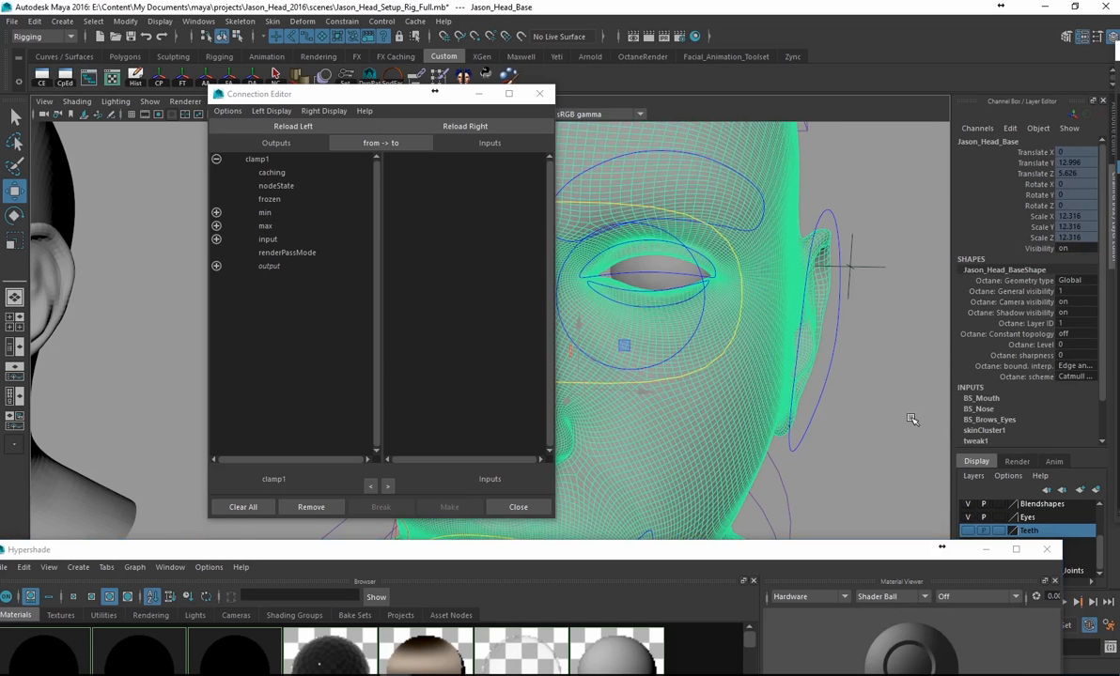
{"action": "key", "text": "ctrl+a"}
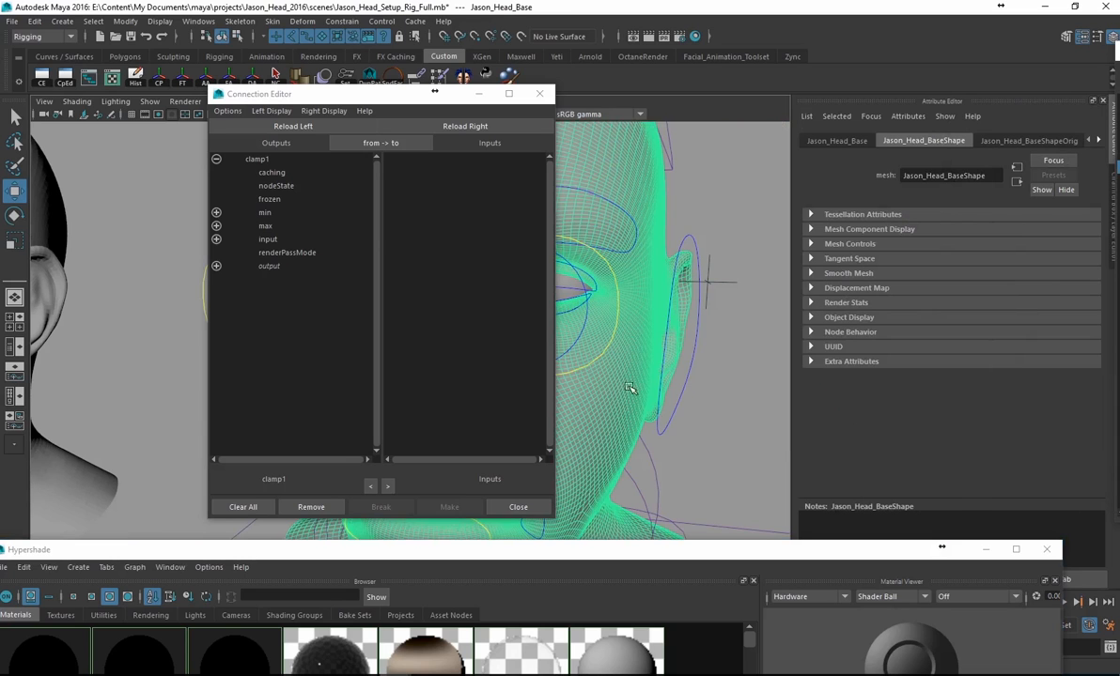
{"action": "left_click", "coordinate": [1097, 141]}
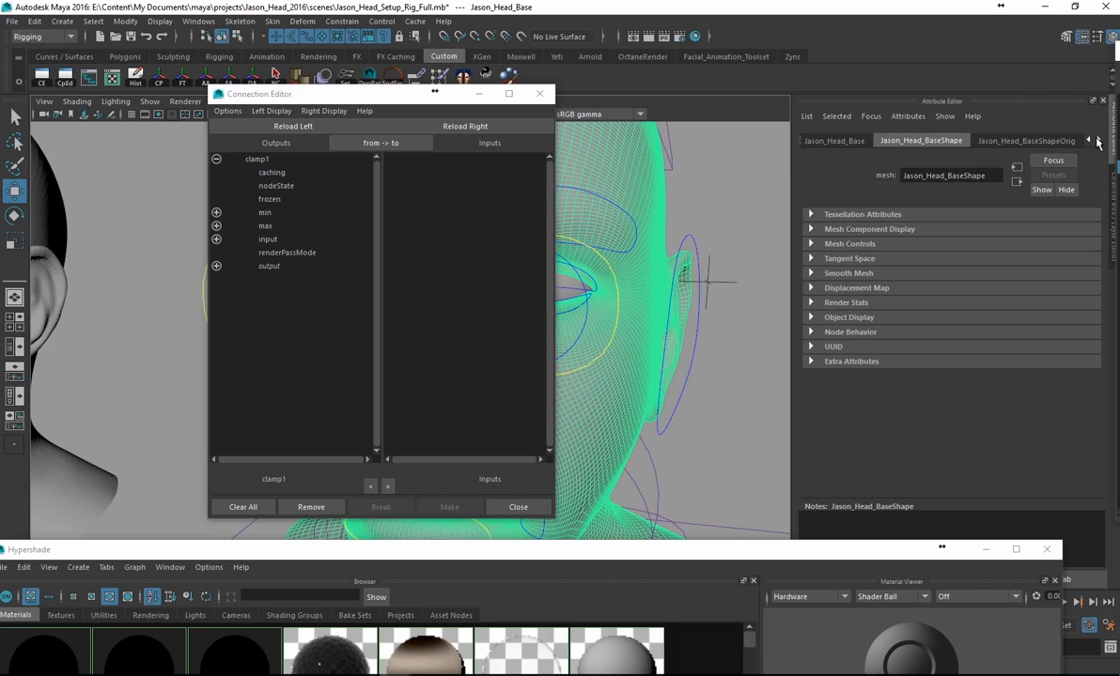
{"action": "left_click", "coordinate": [1097, 141]}
{"action": "left_click", "coordinate": [1097, 140]}
{"action": "left_click", "coordinate": [1097, 141]}
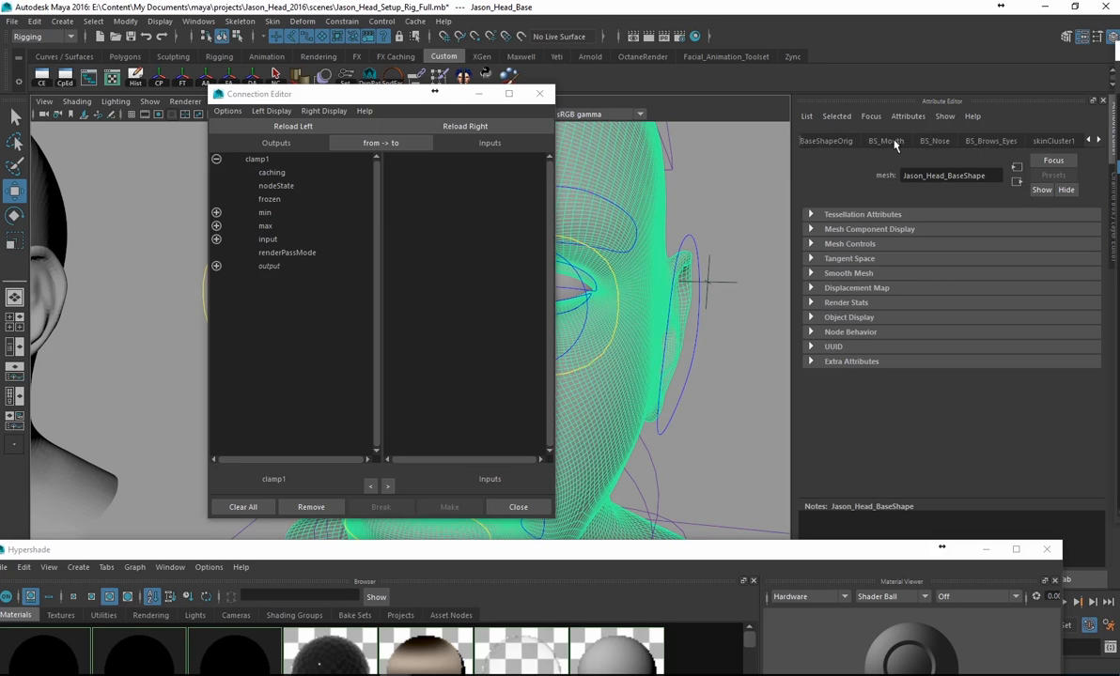
{"action": "left_click", "coordinate": [989, 141]}
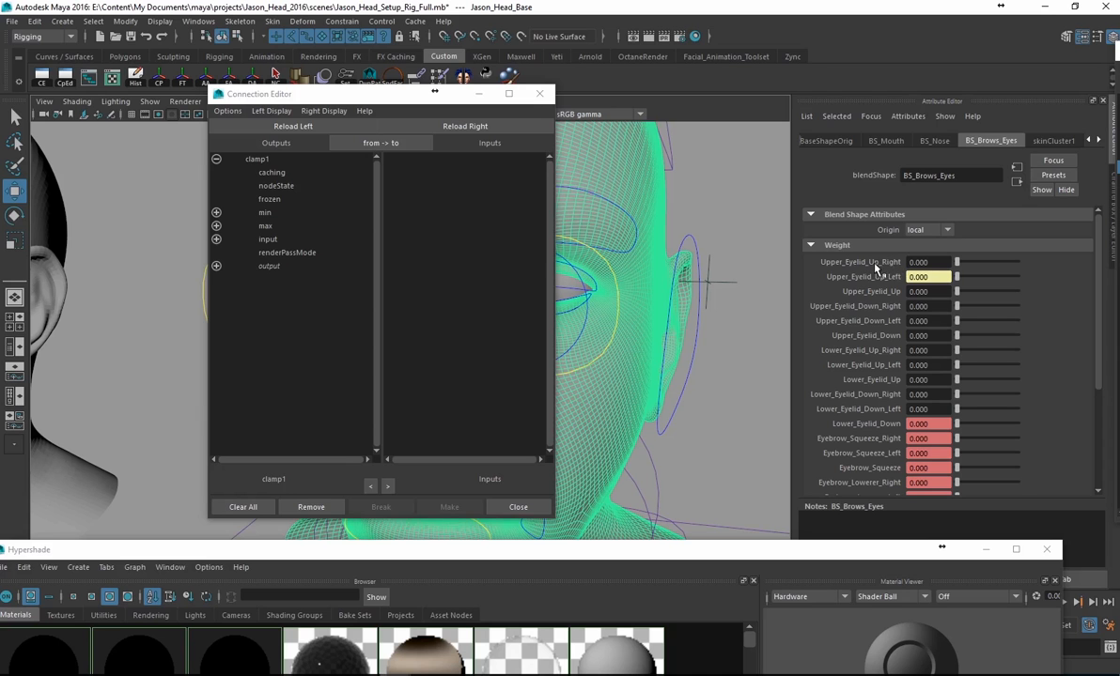
- Select the BS_Brows_Eyes blend shape node itself and load it as the input target in the Connection Editor
{"action": "left_click_drag", "start_coordinate": [938, 548], "coordinate": [726, 619]}
{"action": "left_click", "coordinate": [844, 581]}
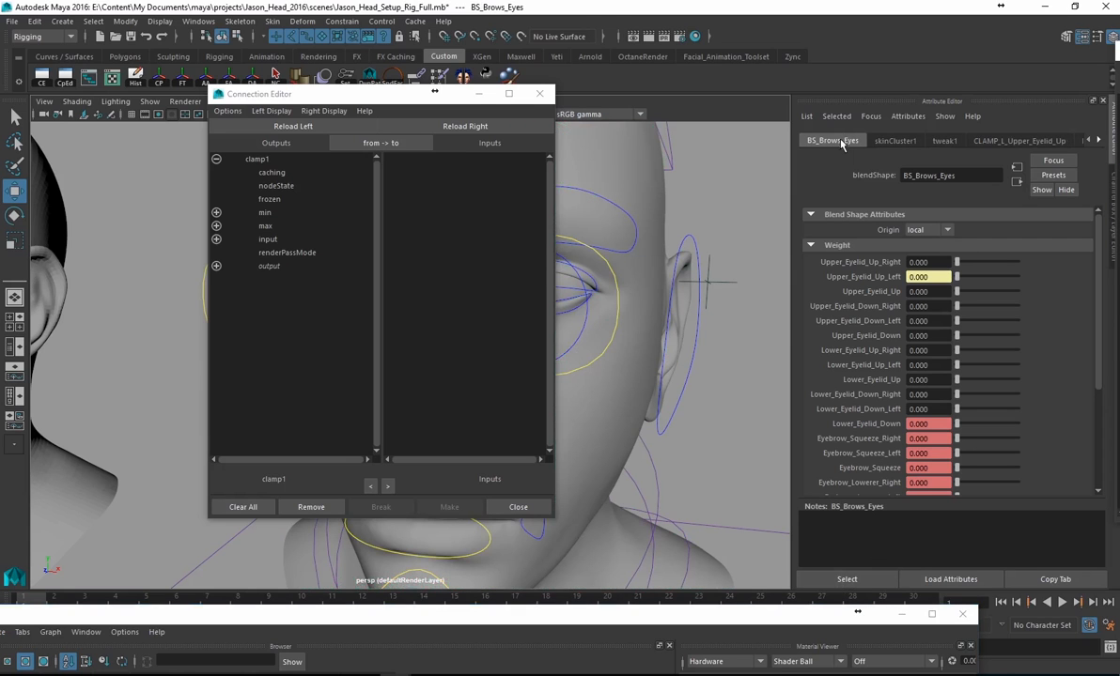
{"action": "left_click", "coordinate": [464, 128]}
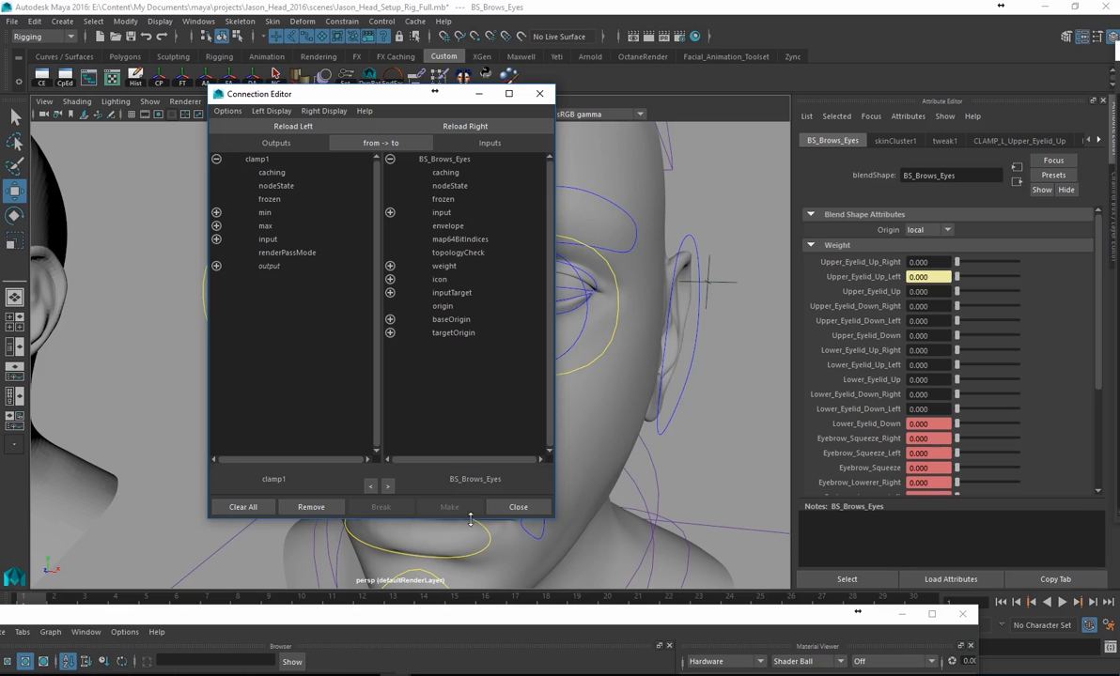
{"action": "left_click_drag", "start_coordinate": [521, 615], "coordinate": [577, 150]}
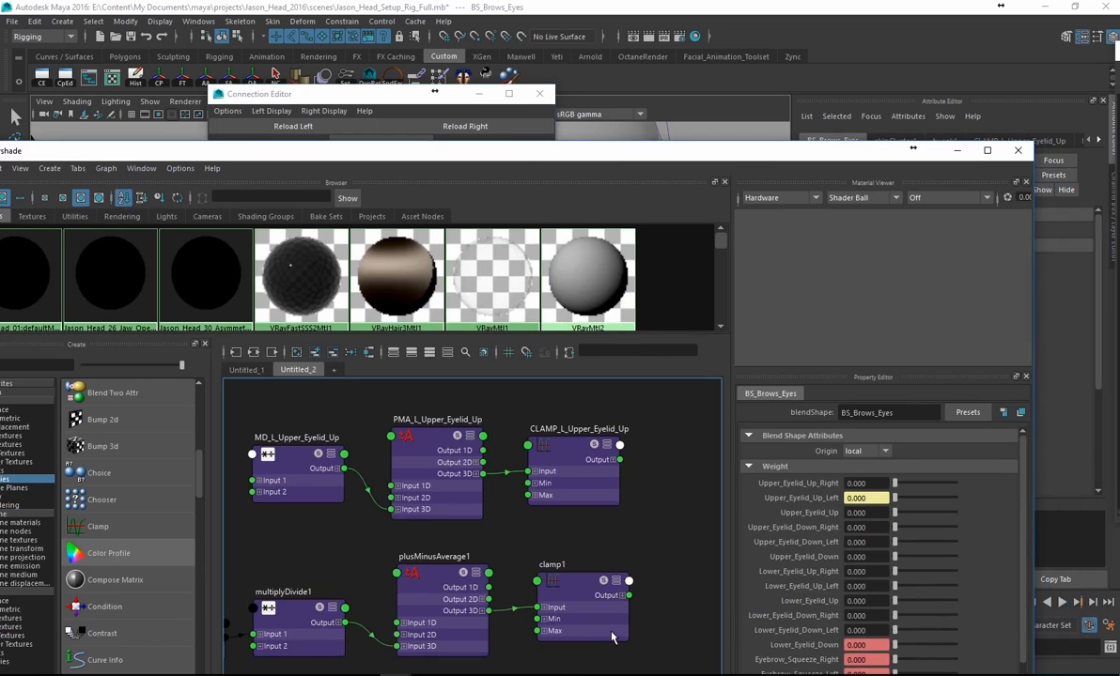
{"action": "left_click_drag", "start_coordinate": [522, 152], "coordinate": [559, 470]}
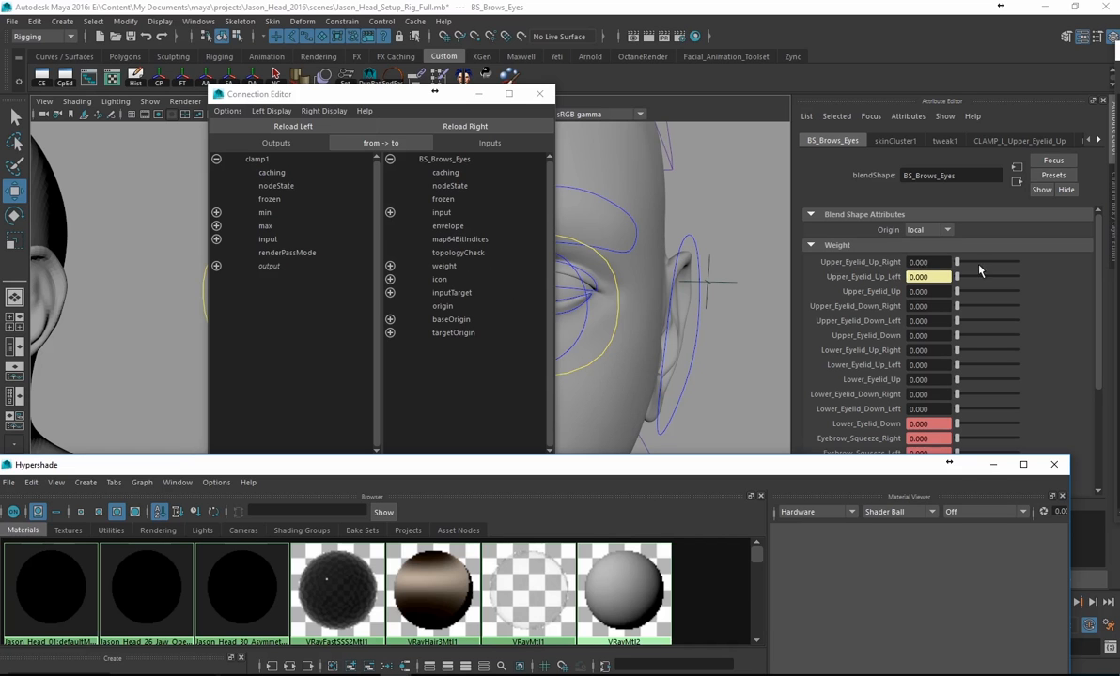
- Connect clamp1's outputR to the Upper_Eyelid_Up_Right weight of BS_Brows_Eyes
{"action": "left_click", "coordinate": [240, 267]}
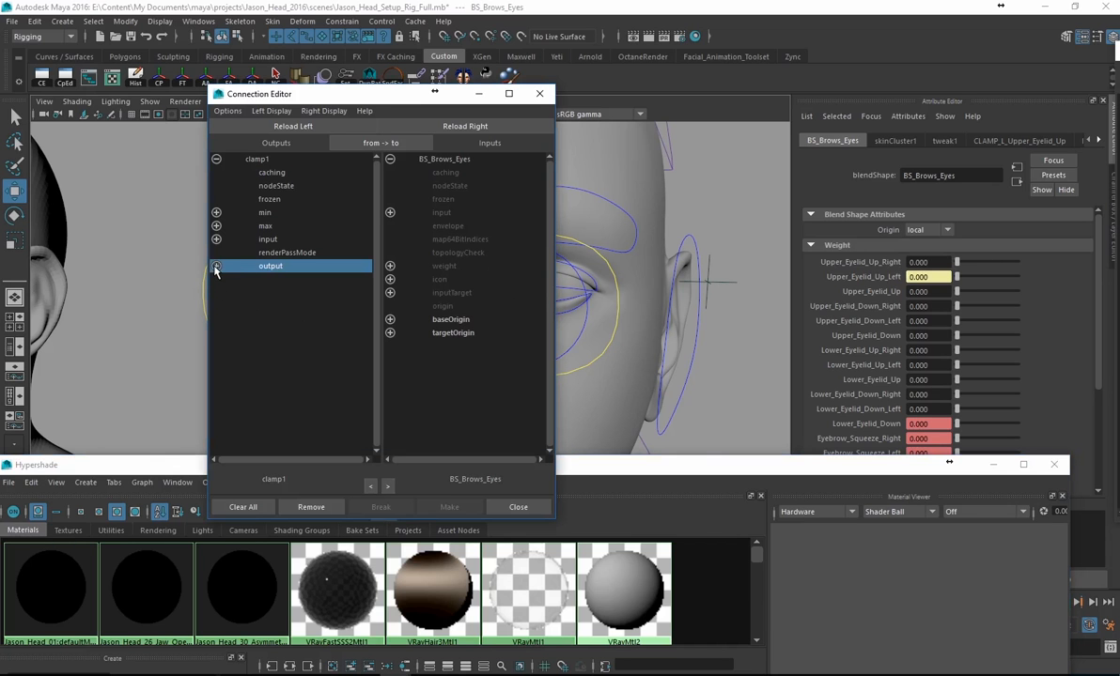
{"action": "left_click", "coordinate": [216, 267]}
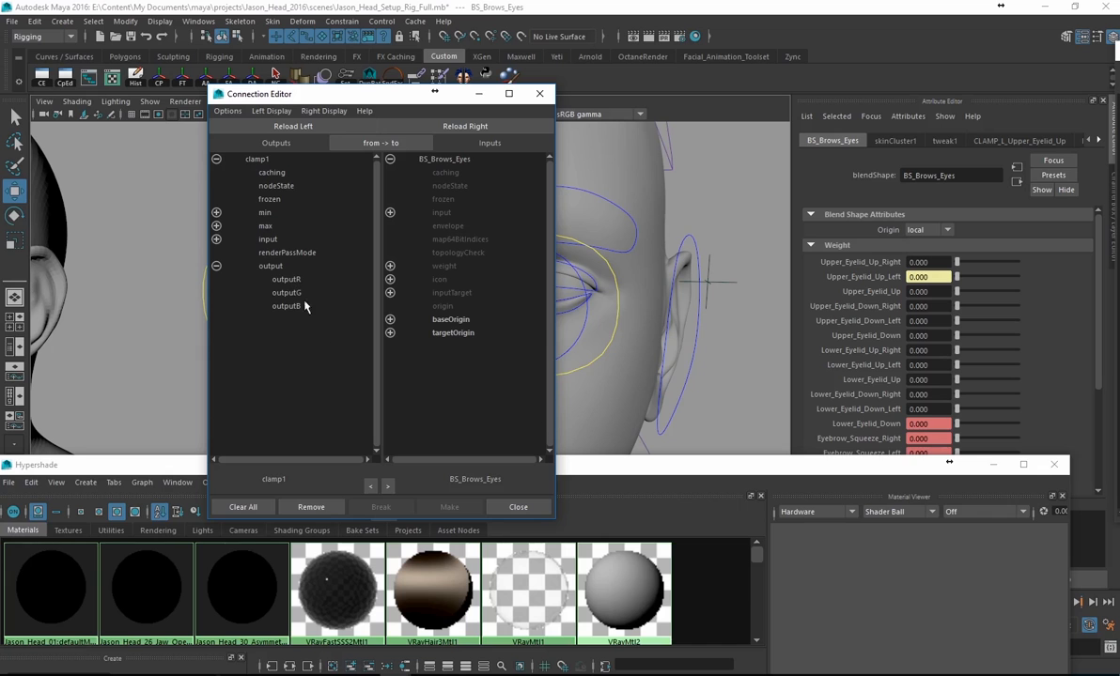
{"action": "left_click_drag", "start_coordinate": [662, 465], "coordinate": [624, 140]}
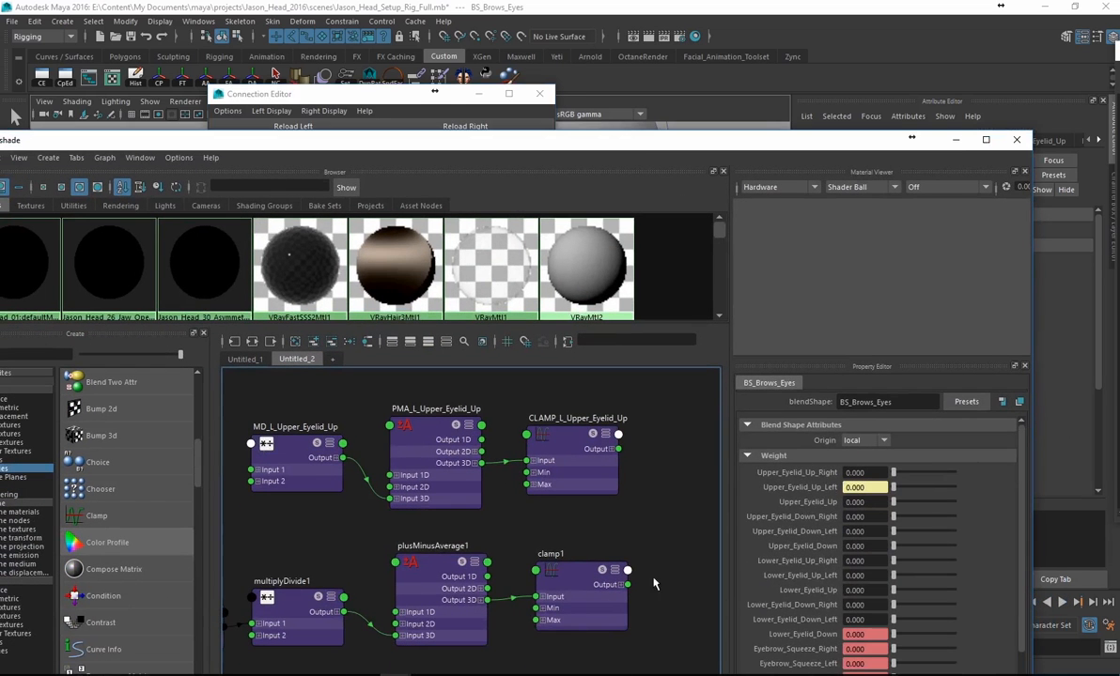
{"action": "left_click", "coordinate": [568, 563]}
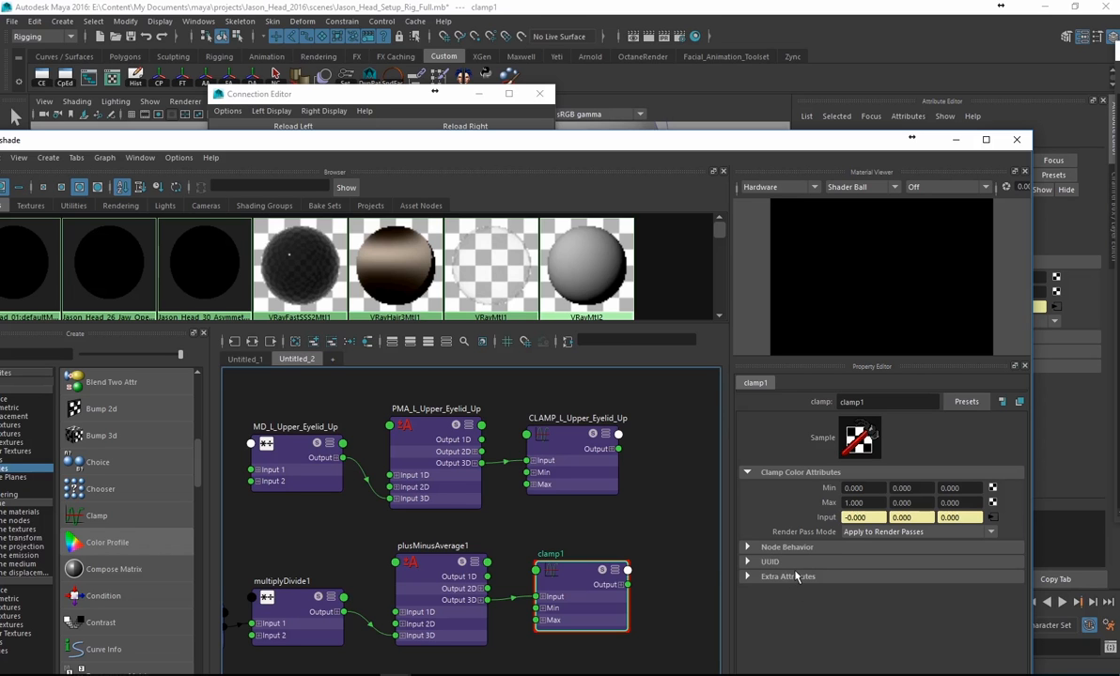
{"action": "left_click_drag", "start_coordinate": [642, 147], "coordinate": [632, 429]}
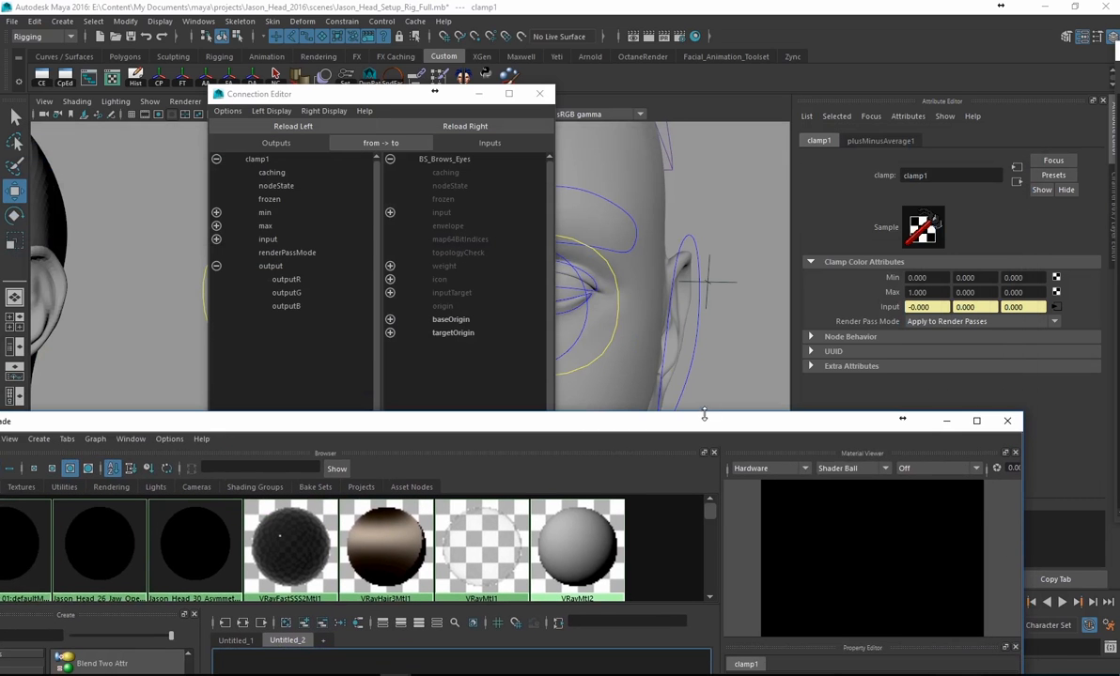
{"action": "left_click", "coordinate": [286, 280]}
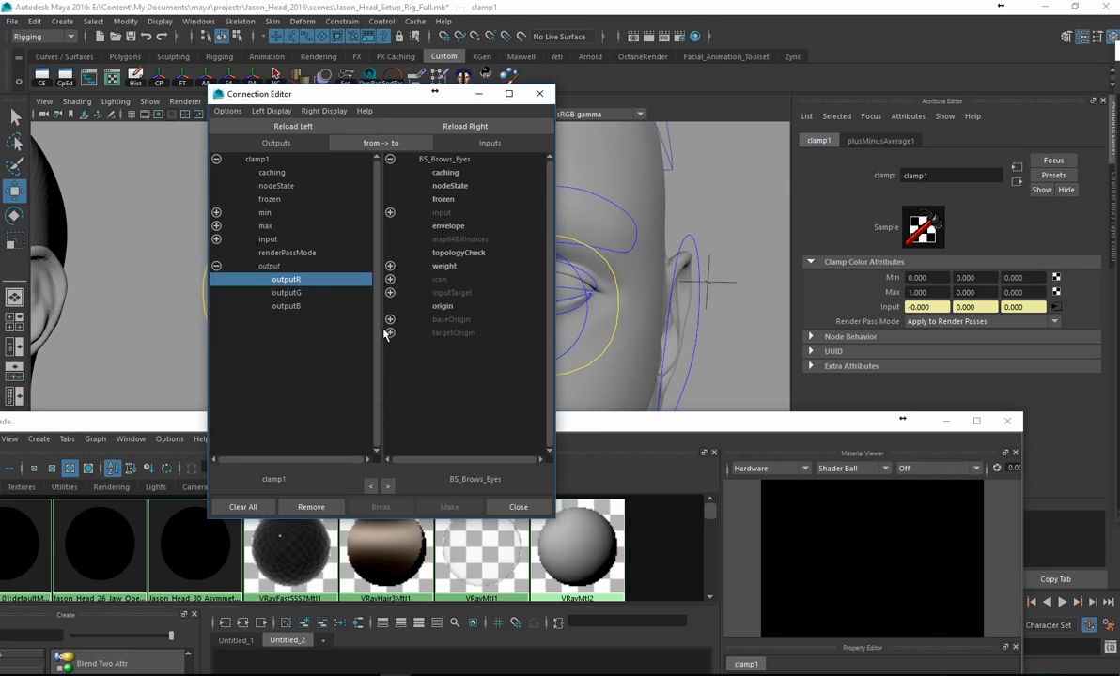
{"action": "left_click", "coordinate": [389, 213]}
{"action": "left_click", "coordinate": [390, 214]}
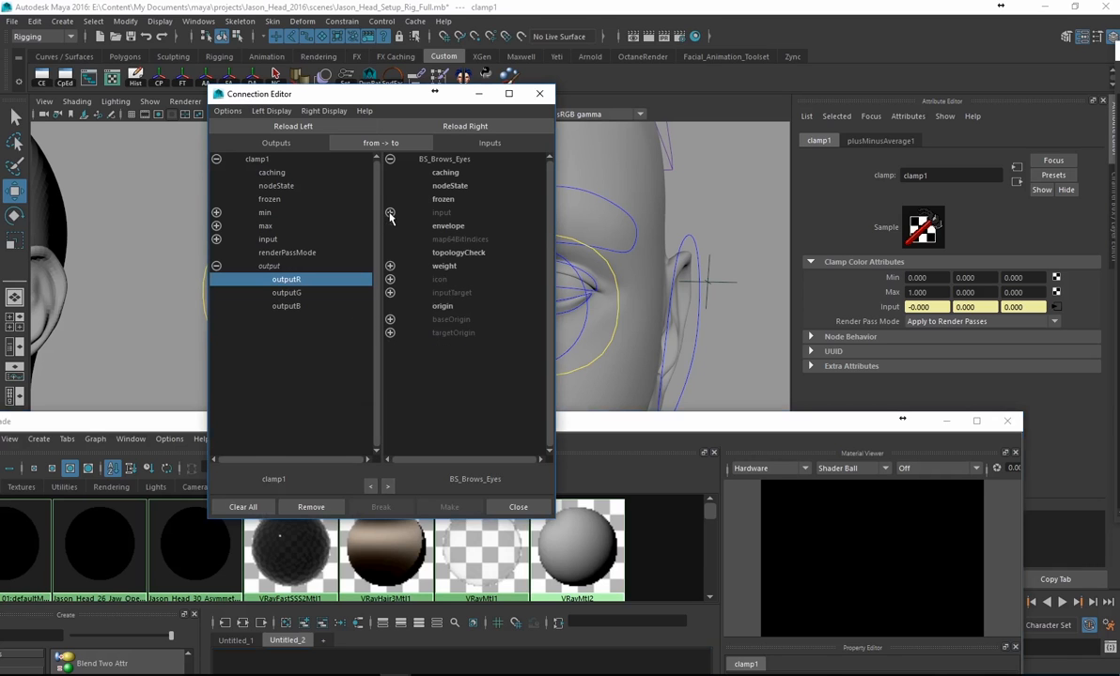
{"action": "left_click", "coordinate": [390, 267]}
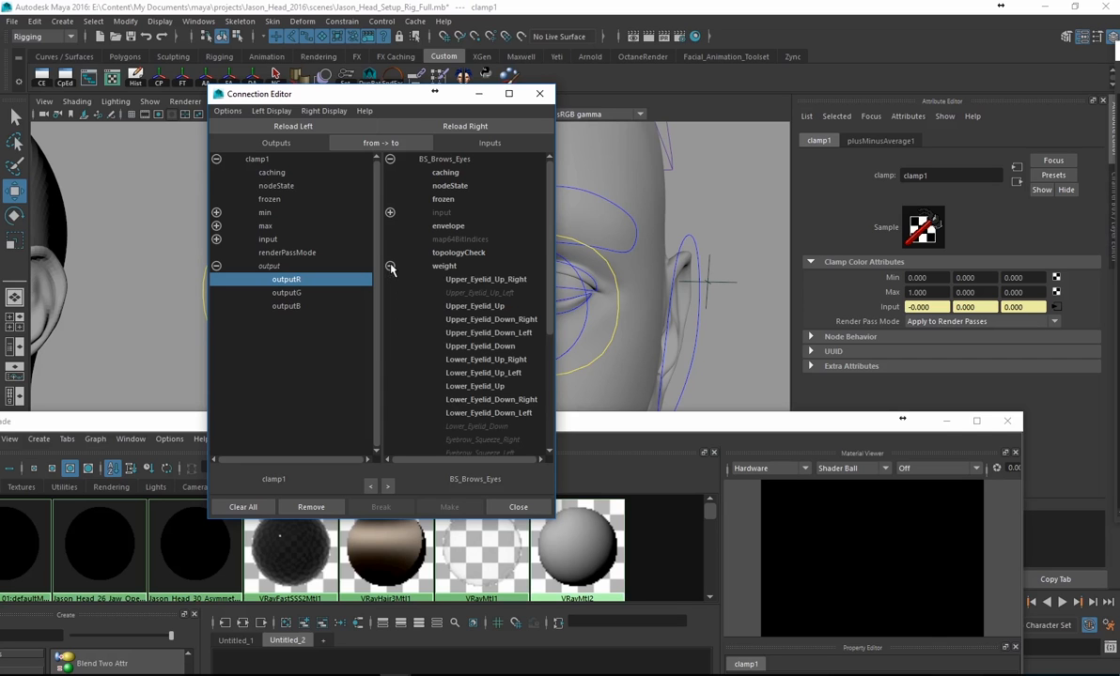
{"action": "left_click", "coordinate": [486, 279]}
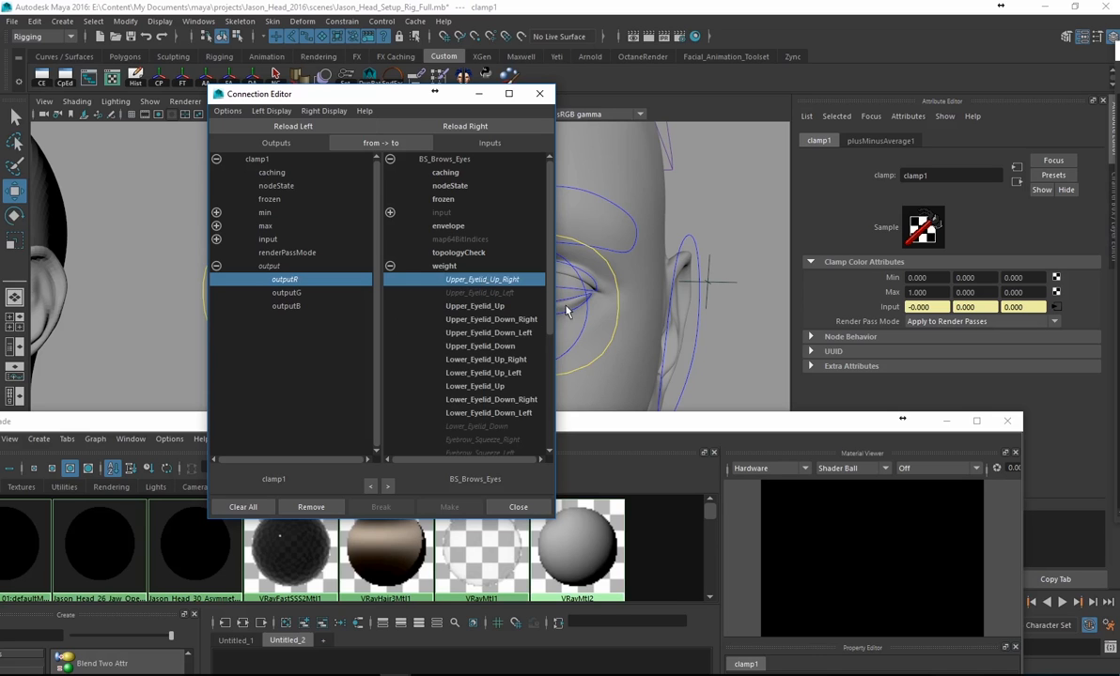
- Minimize the Connection Editor and Hypershade, and select the head mesh to check its blend shape weights
{"action": "left_click", "coordinate": [480, 95]}
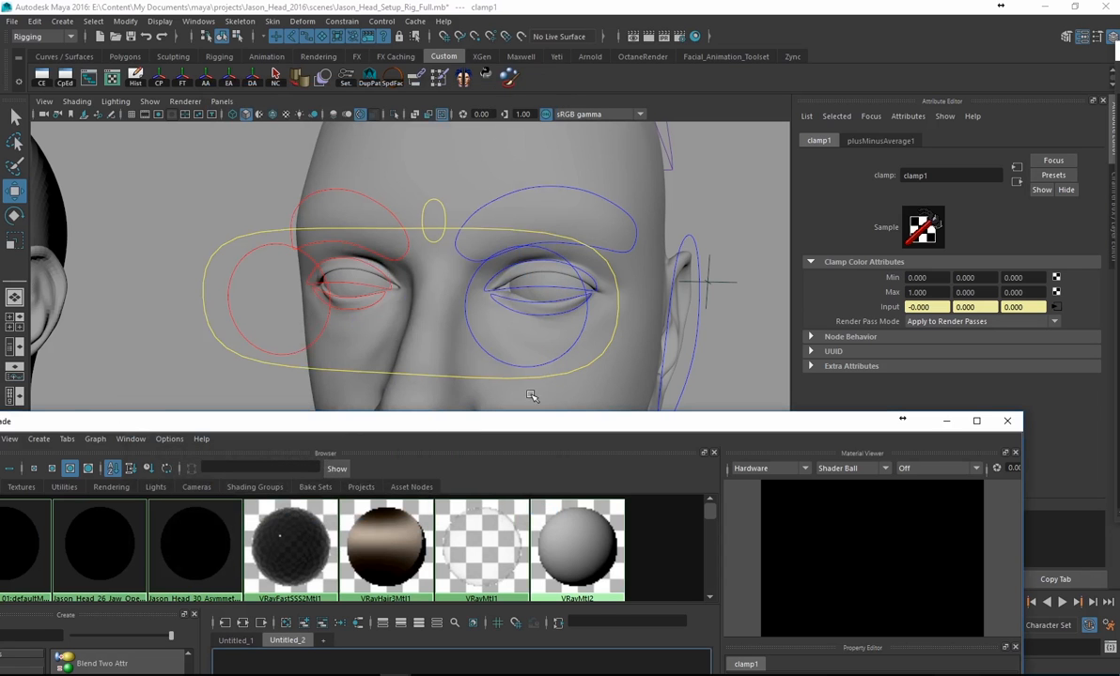
{"action": "left_click", "coordinate": [548, 401]}
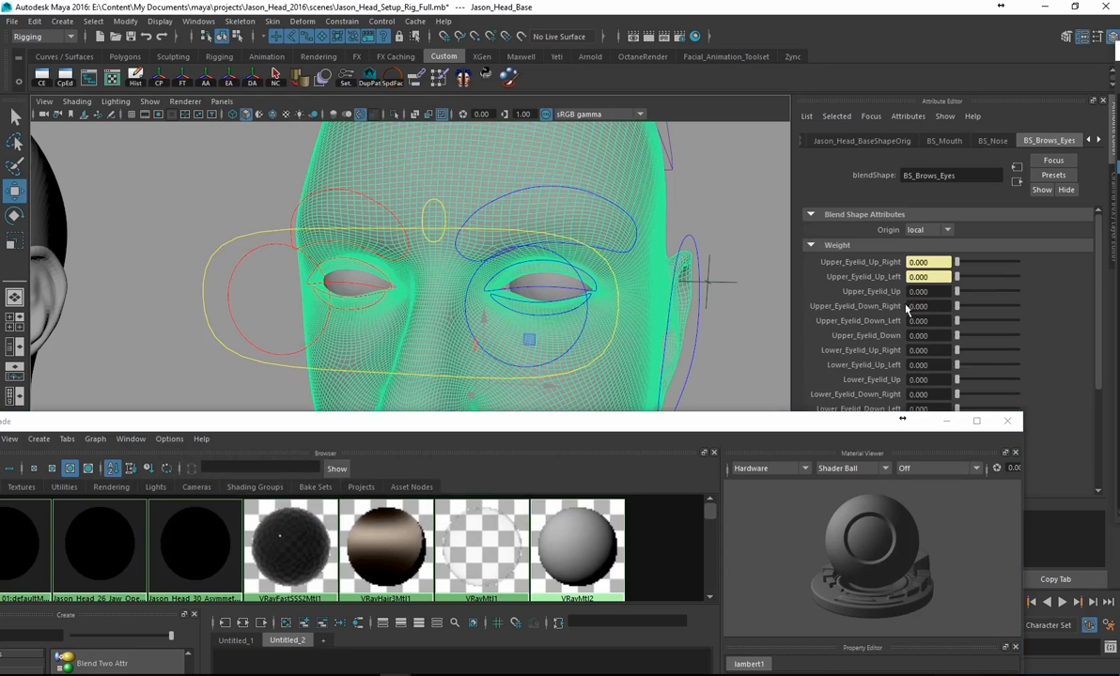
{"action": "left_click", "coordinate": [946, 420]}
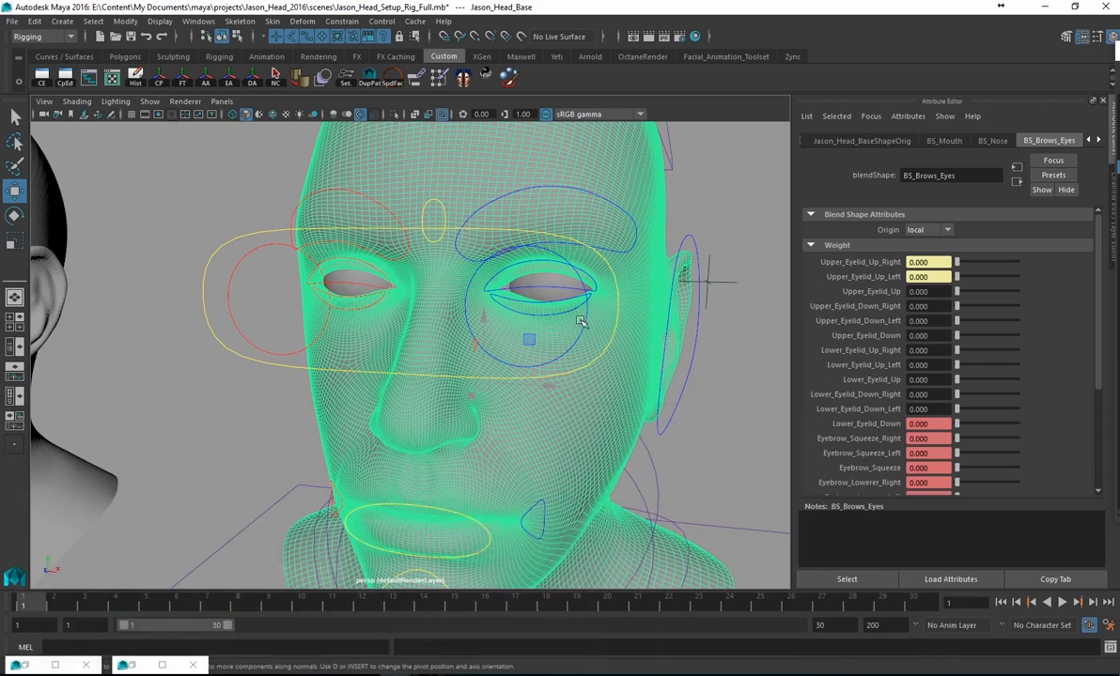
- Bring the eyes into closer view and turn on wireframe on shaded display in the viewport
{"action": "scroll", "coordinate": [228, 246], "scroll_direction": "up", "scroll_amount": 5}
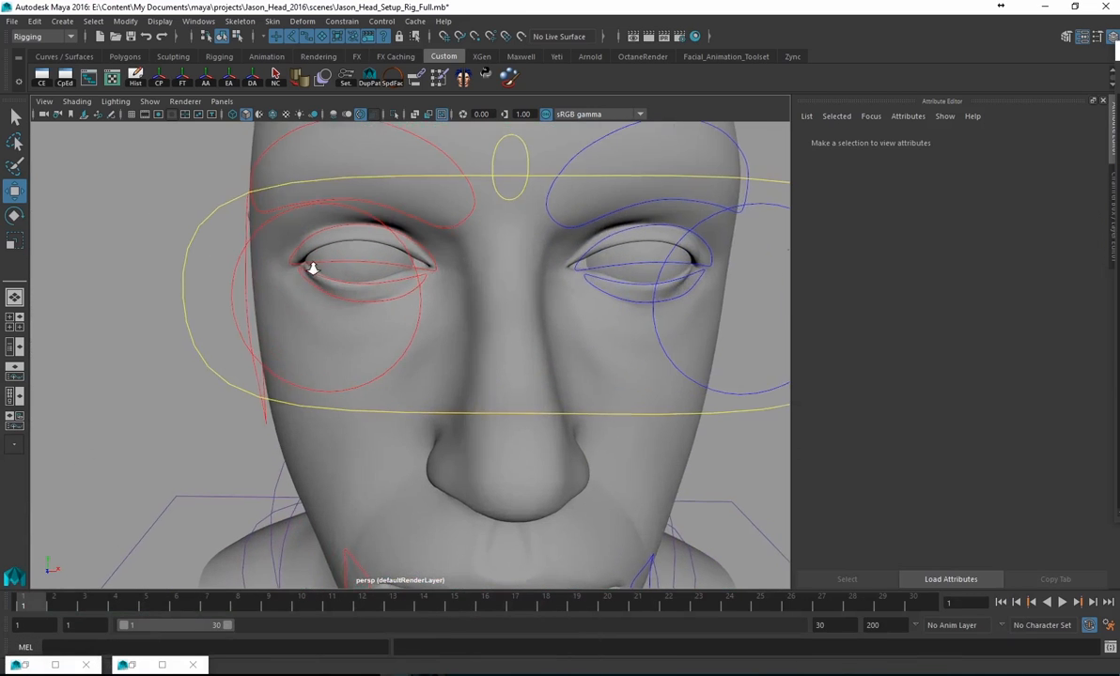
{"action": "left_click", "coordinate": [44, 101]}
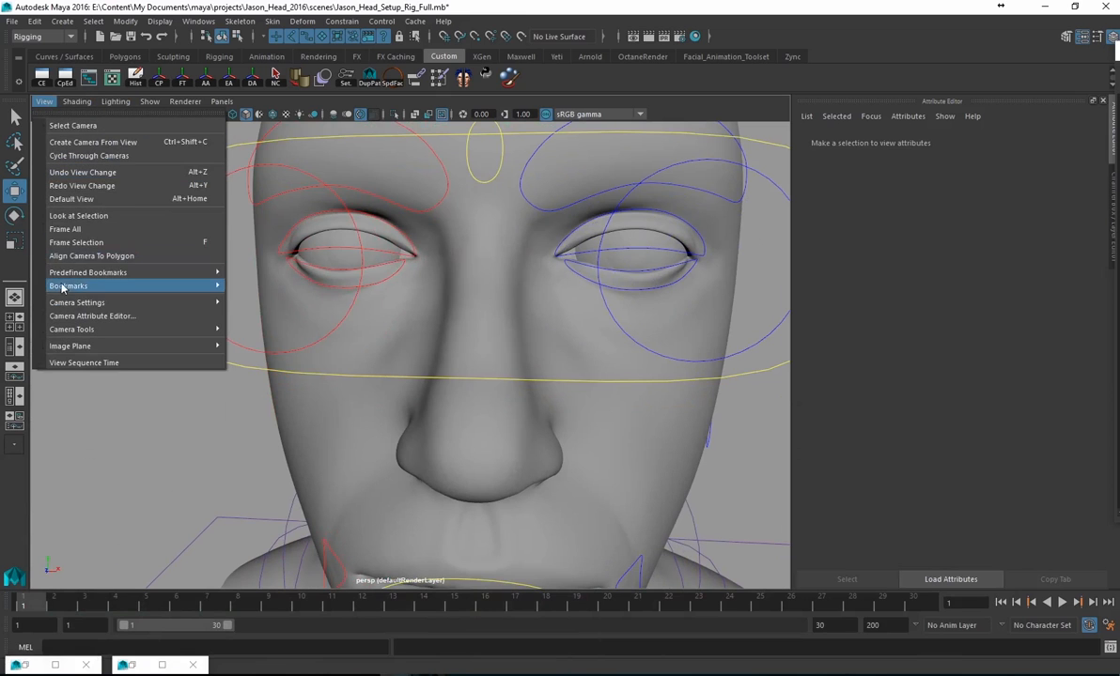
{"action": "mouse_move", "coordinate": [76, 101]}
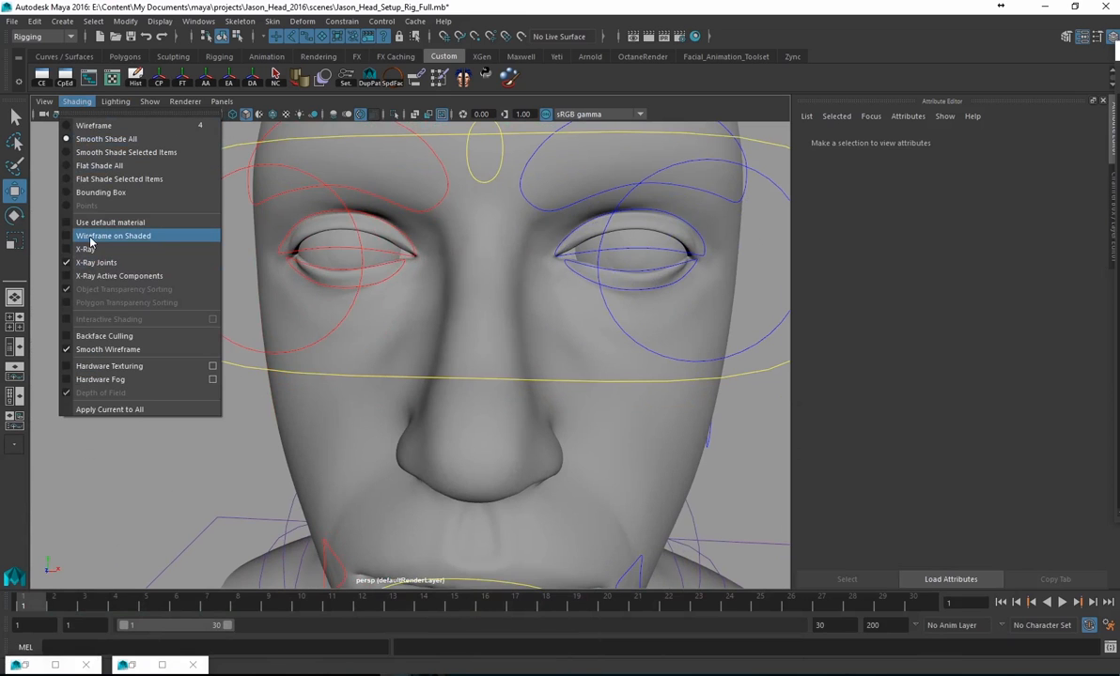
{"action": "left_click", "coordinate": [91, 236]}
- Raise Eyes_Global_CTRL to forehead height so both eyes look up, and frame the right eye from the side
{"action": "scroll", "coordinate": [458, 303], "scroll_direction": "down", "scroll_amount": 5}
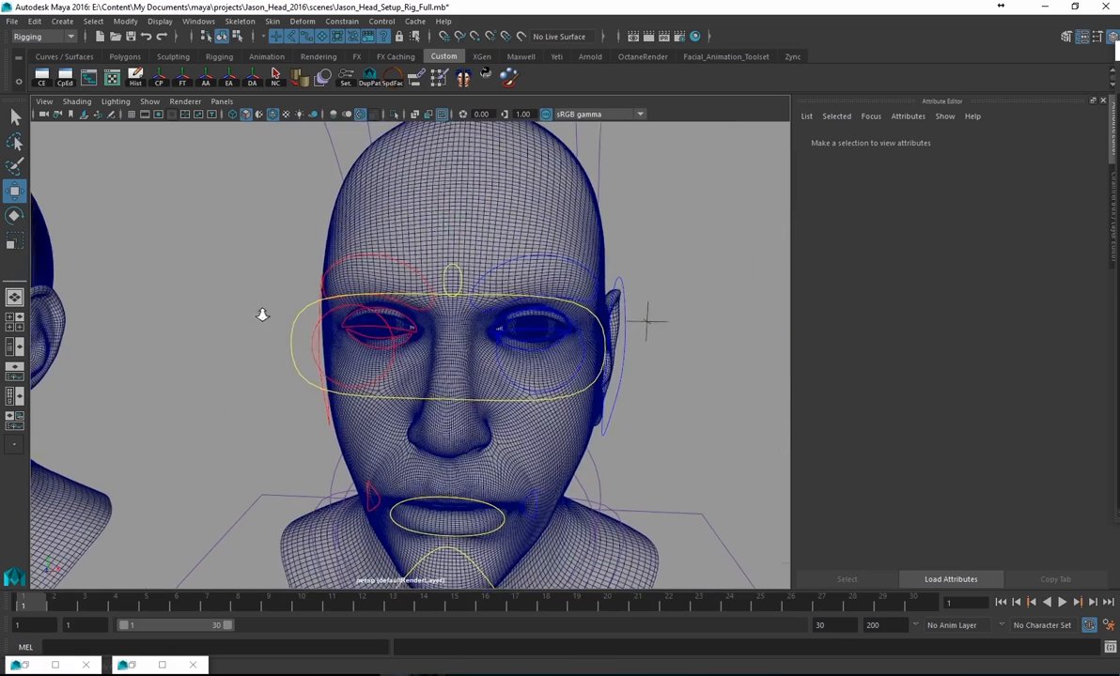
{"action": "left_click", "coordinate": [305, 308]}
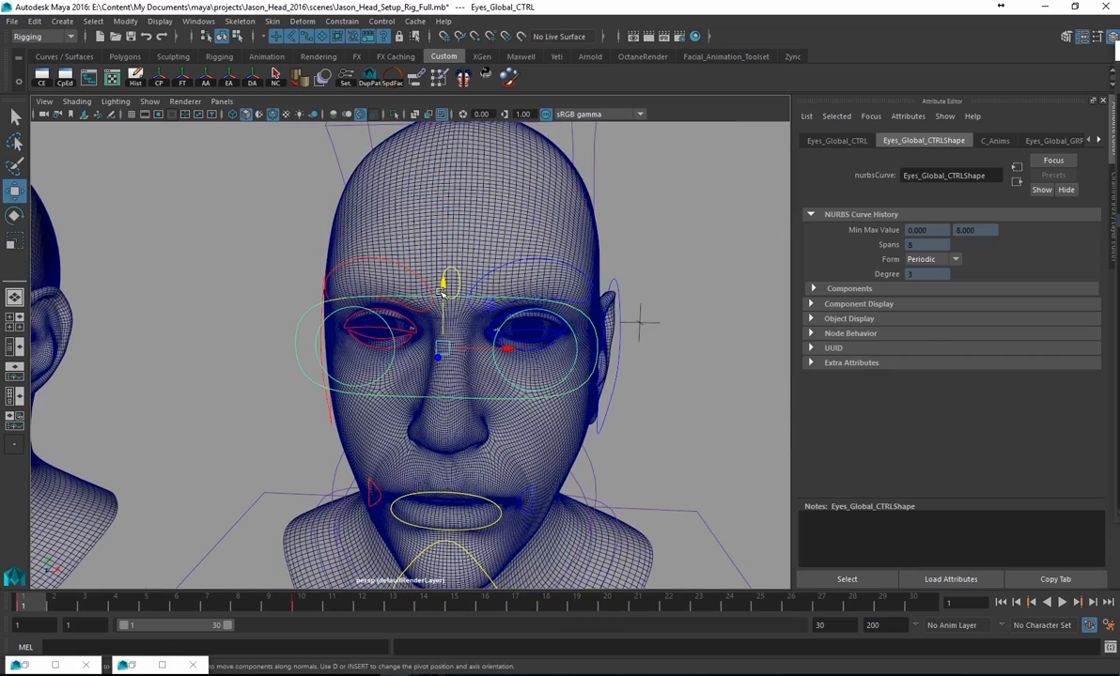
{"action": "left_click_drag", "start_coordinate": [445, 286], "coordinate": [460, 231]}
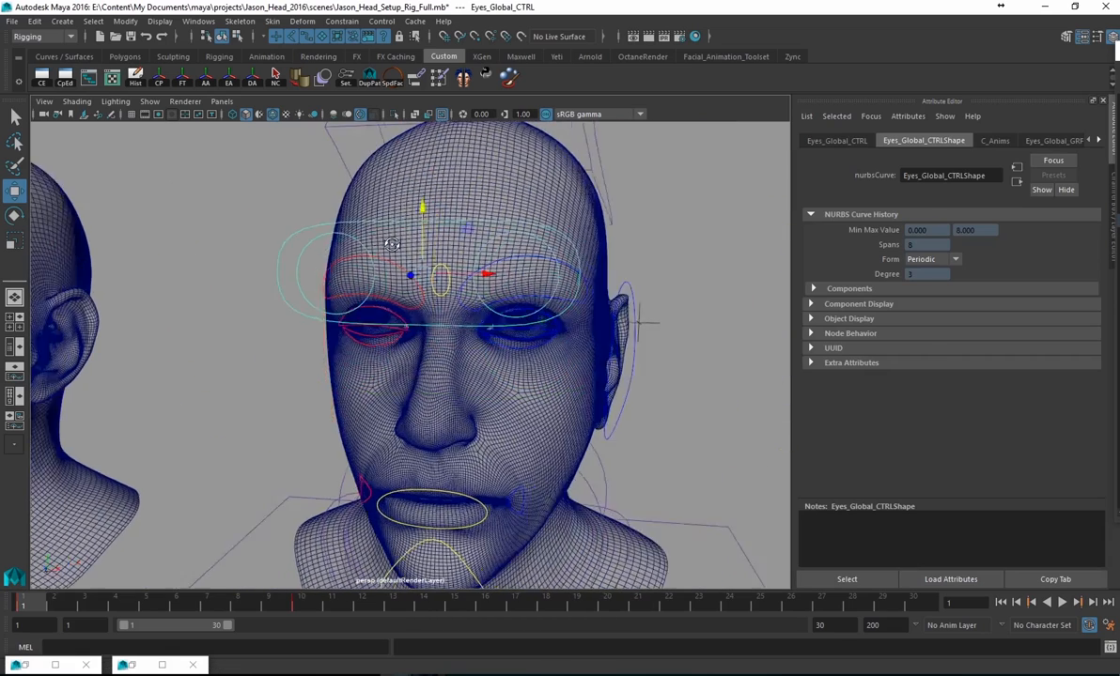
{"action": "right_click_drag", "start_coordinate": [423, 234], "coordinate": [482, 249], "text": "alt"}
{"action": "left_click_drag", "start_coordinate": [385, 248], "coordinate": [474, 247], "text": "alt"}
{"action": "right_click_drag", "start_coordinate": [474, 247], "coordinate": [575, 248], "text": "alt"}
{"action": "middle_click_drag", "start_coordinate": [575, 248], "coordinate": [505, 340], "text": "alt"}
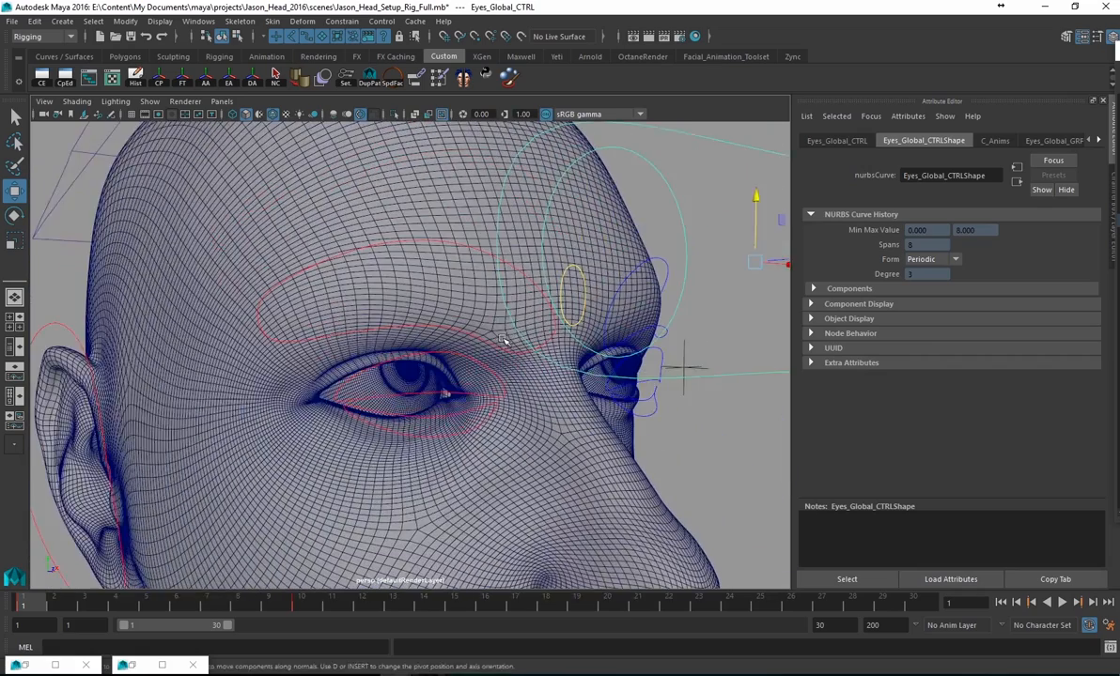
{"action": "left_click_drag", "start_coordinate": [504, 340], "coordinate": [588, 284], "text": "alt"}
{"action": "middle_click_drag", "start_coordinate": [723, 255], "coordinate": [648, 245], "text": "alt"}
- Test R_Eye_CTRL's Right Upper Eyelid Up channel by scrubbing it to -0.4, and undo the change
{"action": "left_click_drag", "start_coordinate": [731, 209], "coordinate": [679, 254]}
{"action": "left_click", "coordinate": [675, 287]}
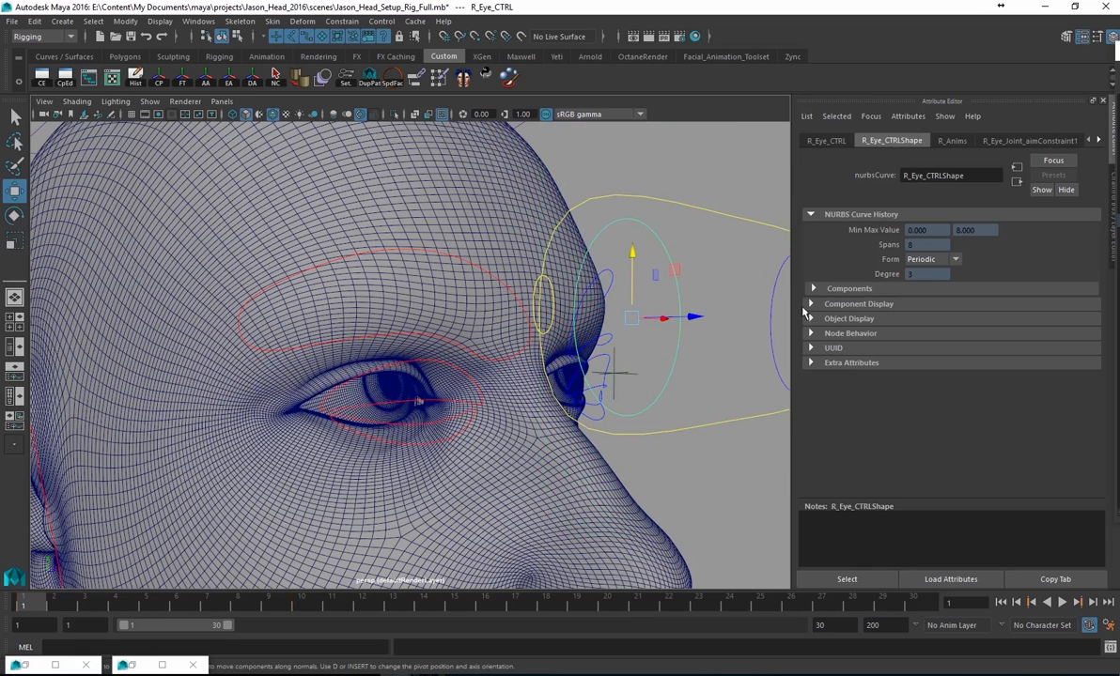
{"action": "key", "text": "ctrl+a"}
{"action": "left_click", "coordinate": [1024, 259]}
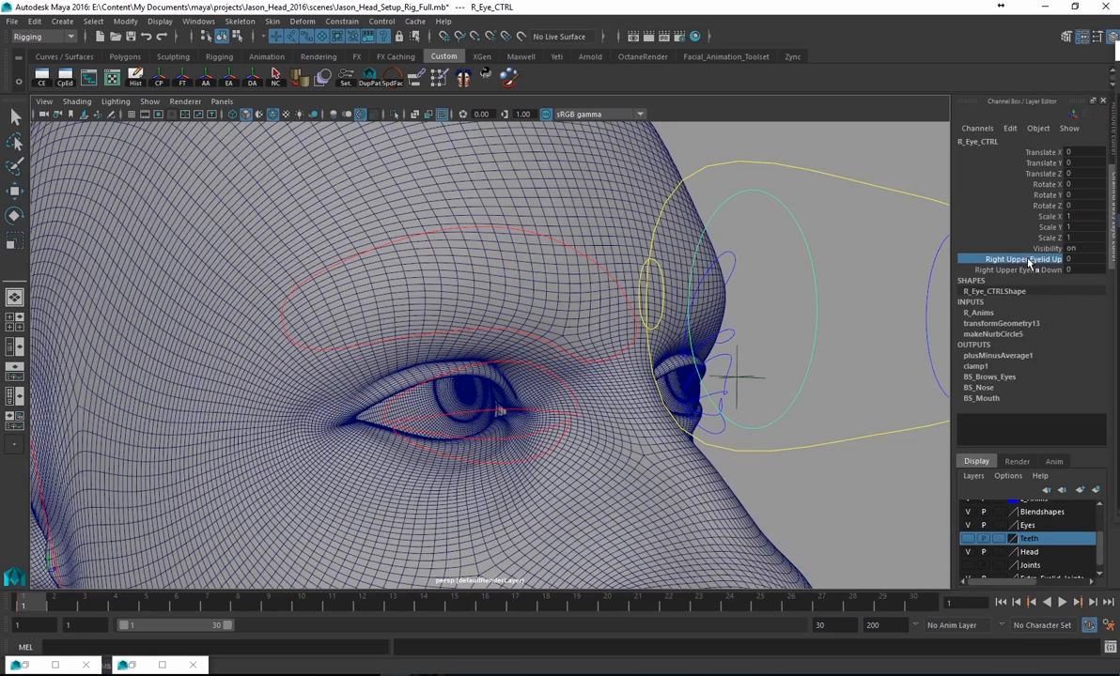
{"action": "middle_click_drag", "start_coordinate": [780, 249], "coordinate": [827, 268]}
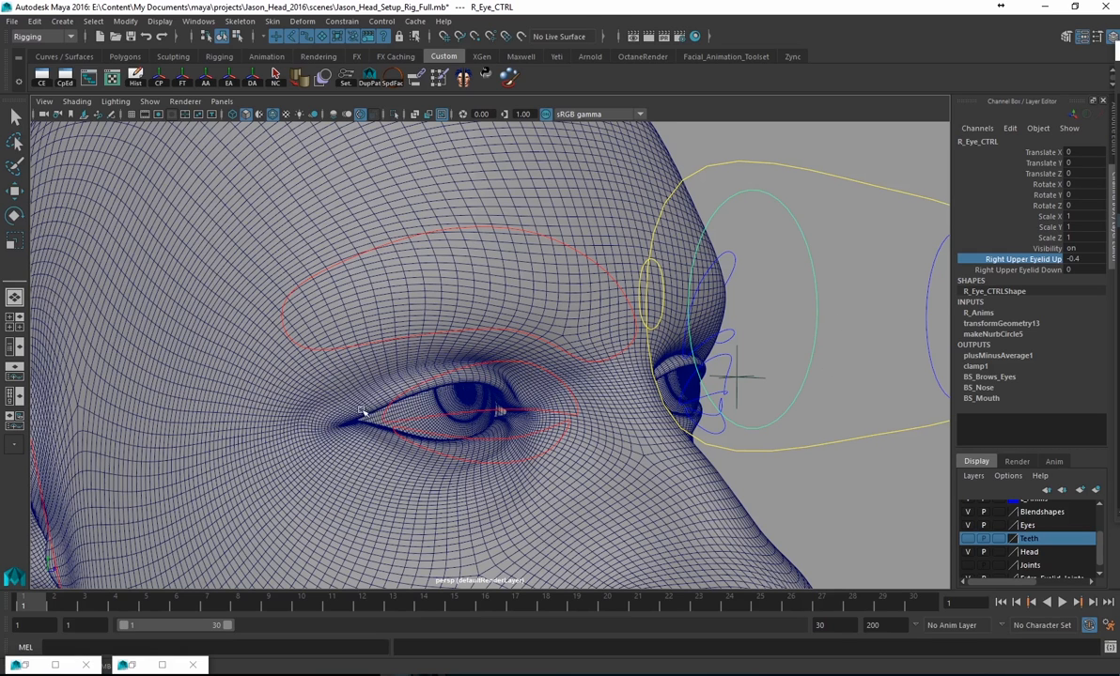
{"action": "key", "text": "ctrl+z"}
- Reset the Translate Y of Eyes_Global_CTRL to 0 and bring back the minimized Hypershade
{"action": "right_click_drag", "start_coordinate": [789, 311], "coordinate": [575, 277], "text": "alt"}
{"action": "left_click_drag", "start_coordinate": [695, 289], "coordinate": [479, 299], "text": "alt"}
{"action": "left_click", "coordinate": [493, 270]}
{"action": "key", "text": "w"}
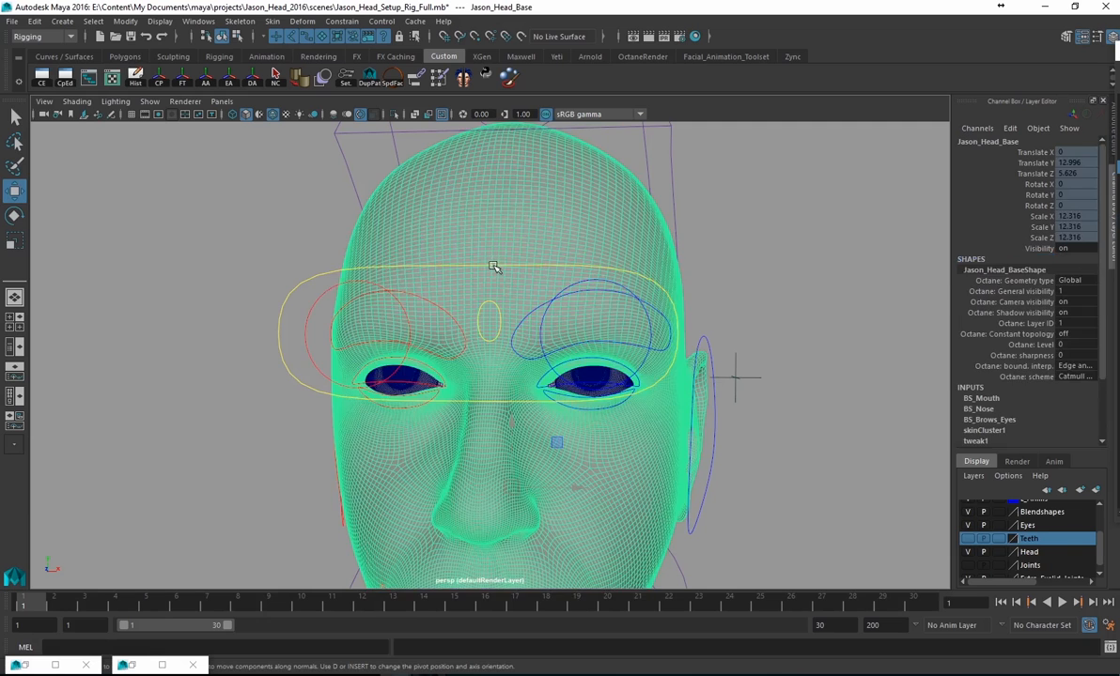
{"action": "left_click", "coordinate": [492, 266]}
{"action": "double_click", "coordinate": [1076, 164]}
{"action": "type", "text": "0"}
{"action": "key", "text": "Return"}
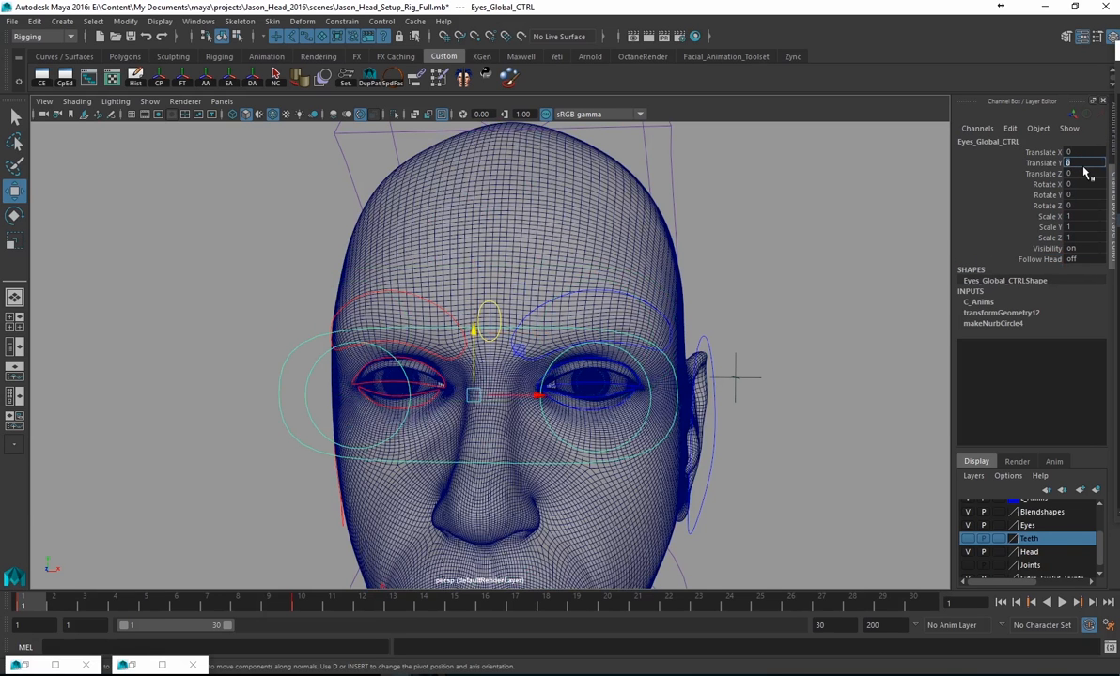
{"action": "left_click", "coordinate": [135, 665]}
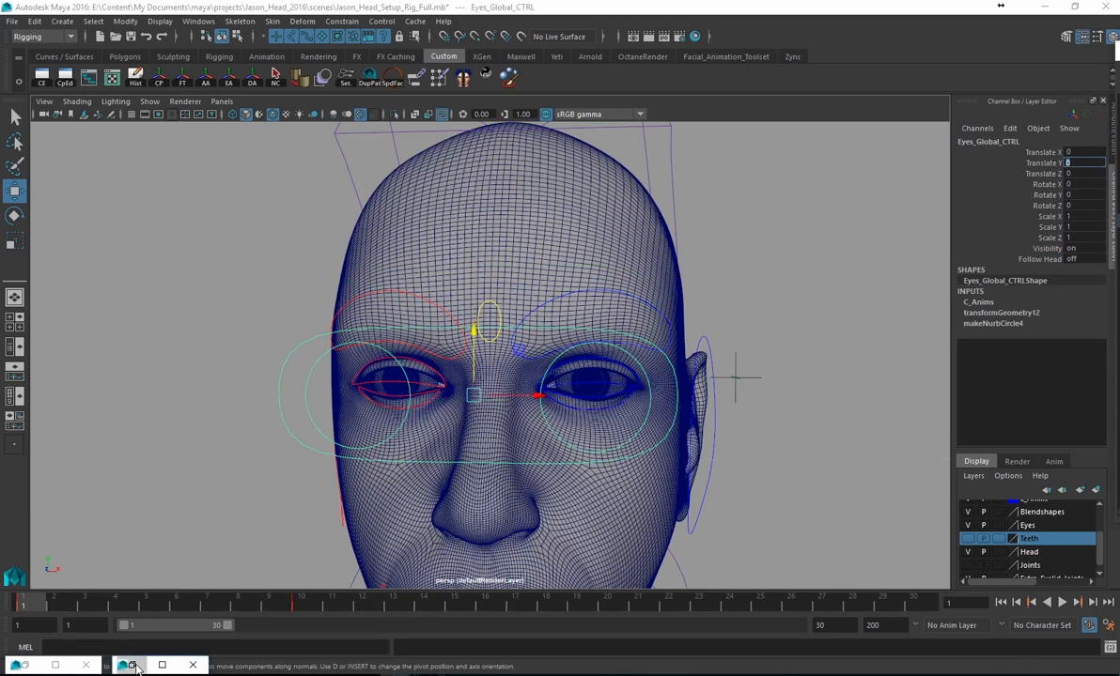
- Reposition the Hypershade window and rename the multiplyDivide1 node to MD_R_Upper_Eyelid_Up
{"action": "left_click_drag", "start_coordinate": [329, 427], "coordinate": [433, 43]}
{"action": "middle_click_drag", "start_coordinate": [401, 456], "coordinate": [400, 480], "text": "alt"}
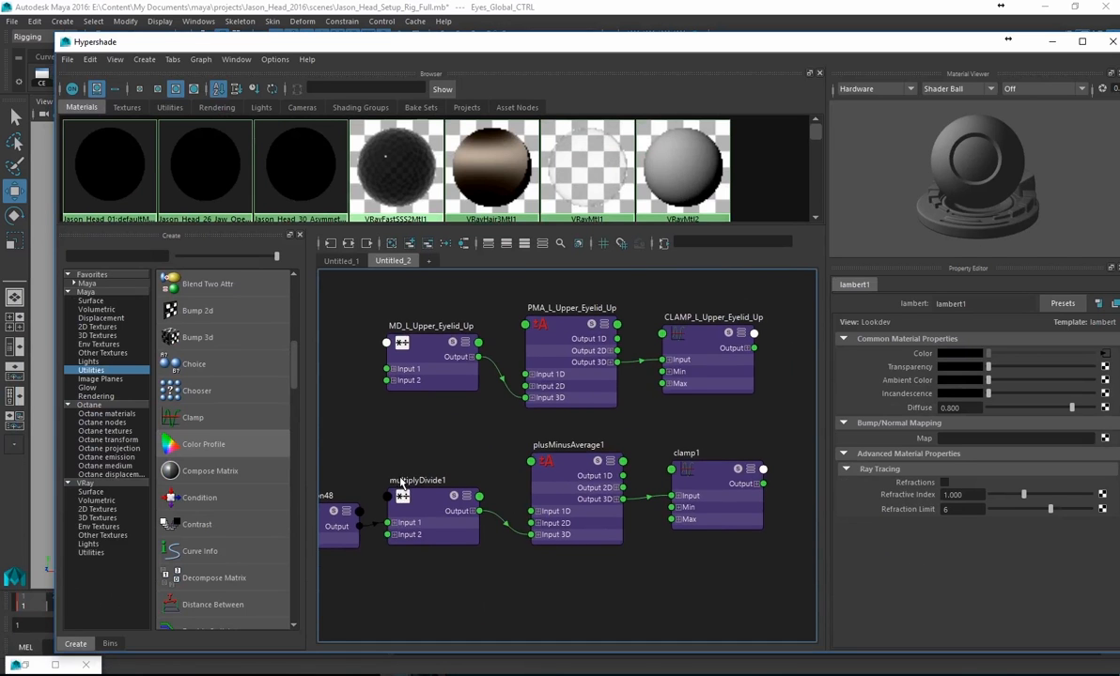
{"action": "scroll", "coordinate": [426, 472], "scroll_direction": "up", "scroll_amount": 1}
{"action": "middle_click_drag", "start_coordinate": [419, 460], "coordinate": [427, 465], "text": "alt"}
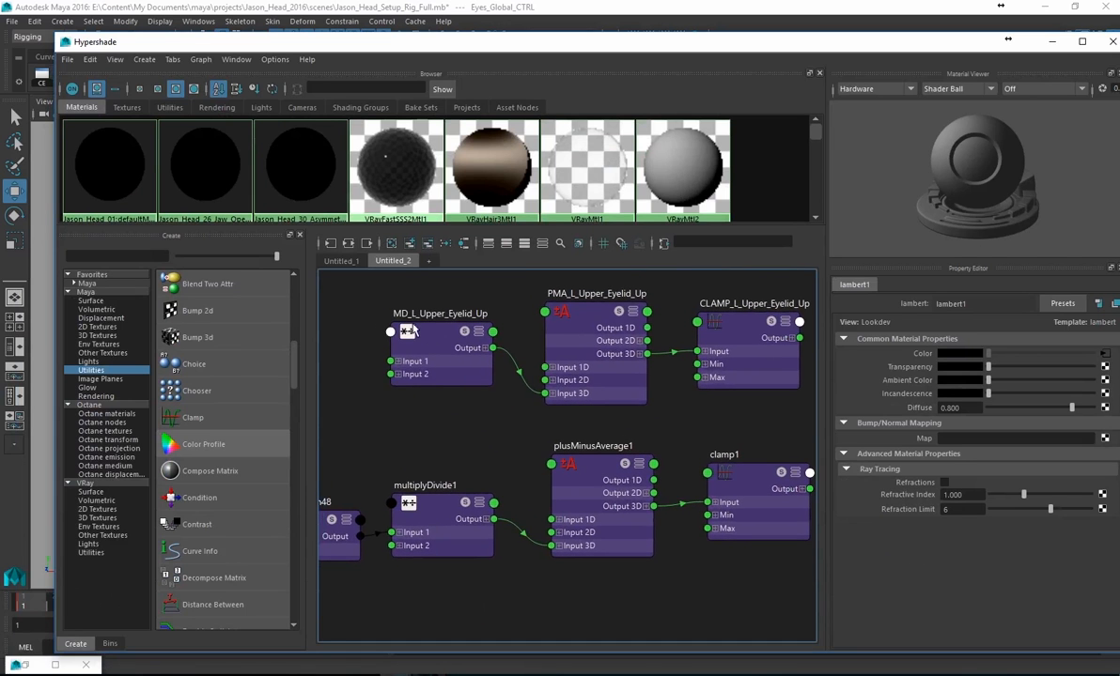
{"action": "double_click", "coordinate": [427, 488]}
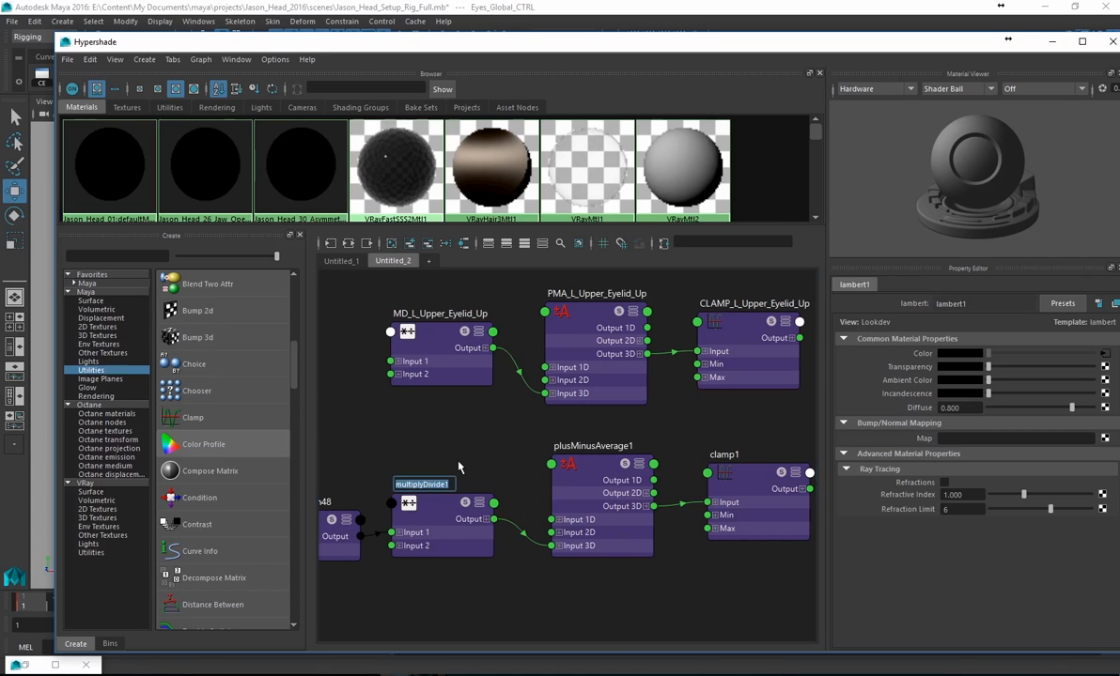
{"action": "type", "text": "MD_"}
{"action": "type", "text": "R_"}
{"action": "type", "text": "Upper_Eyelid_Up"}
{"action": "key", "text": "Return"}
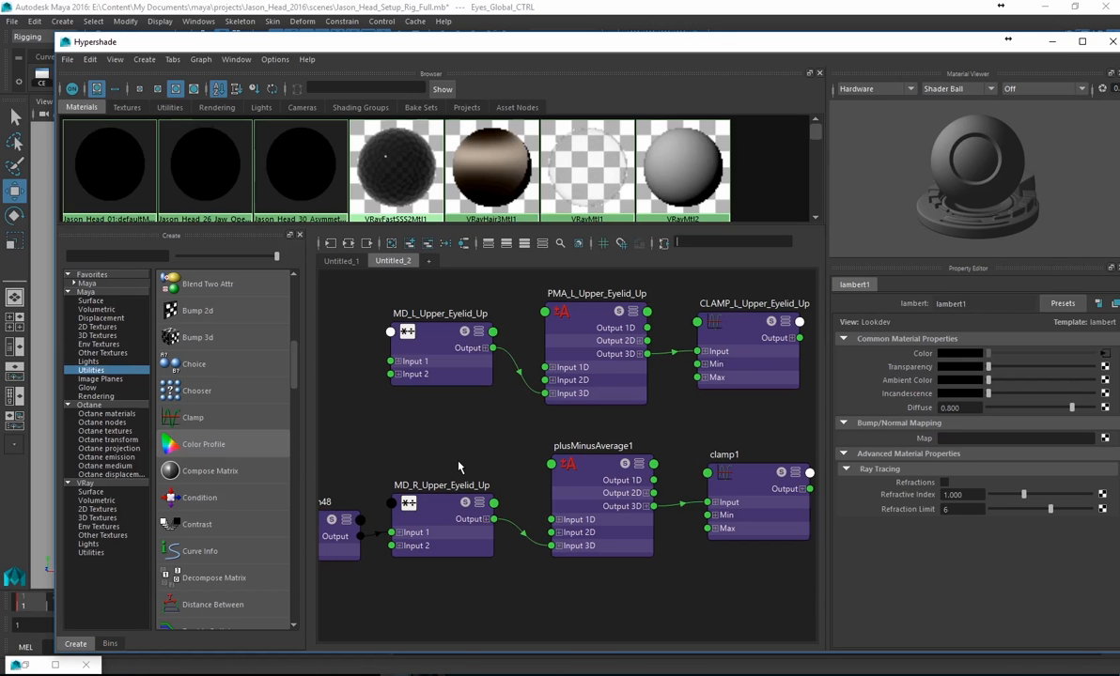
- Rename the plusMinusAverage1 node to PMA_R_Upper_Eyelid_Up
{"action": "double_click", "coordinate": [582, 446]}
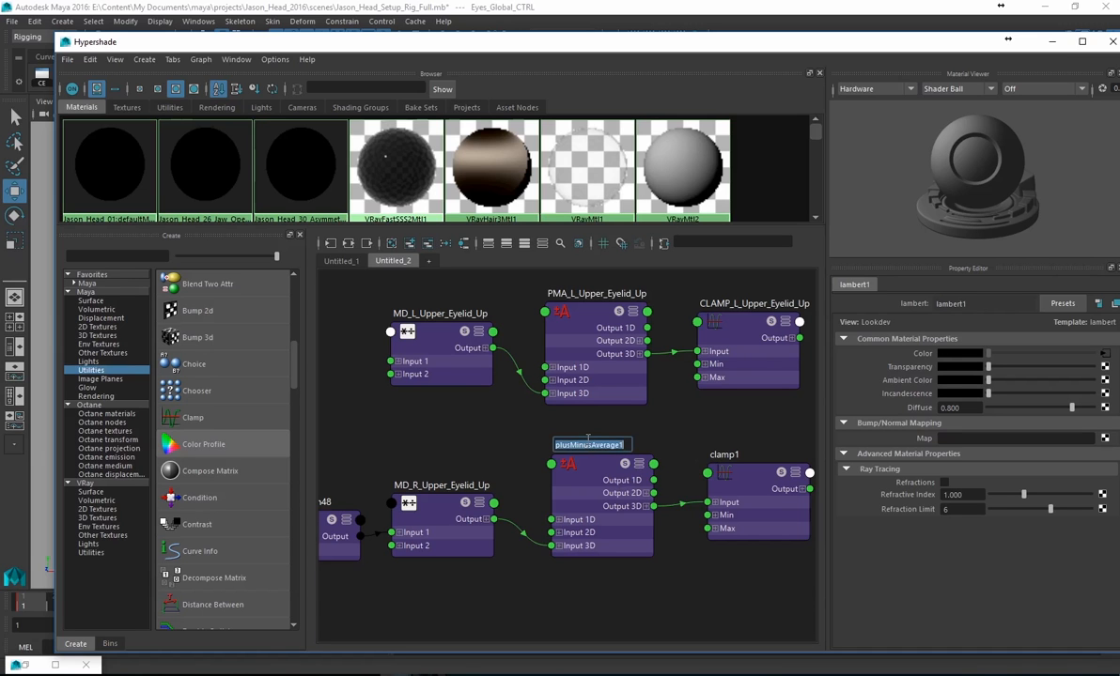
{"action": "type", "text": "PMA"}
{"action": "type", "text": "_R"}
{"action": "type", "text": "_Upper_"}
{"action": "type", "text": "Eyelid_Up"}
{"action": "key", "text": "Return"}
- Rename the clamp1 node to CLAMP_R_Upper_Eyelid_Up
{"action": "double_click", "coordinate": [722, 454]}
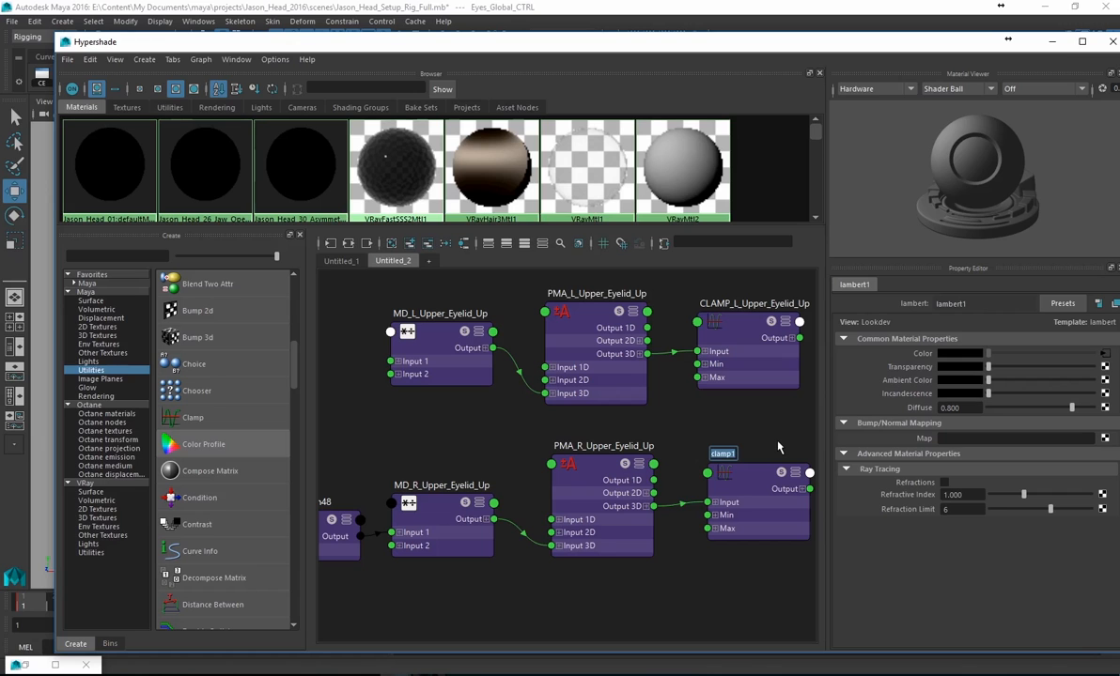
{"action": "type", "text": "CLAMP_"}
{"action": "type", "text": "Upper_Eyelid_Up"}
{"action": "key", "text": "Return"}
{"action": "scroll", "coordinate": [527, 465], "scroll_direction": "down", "scroll_amount": 3}
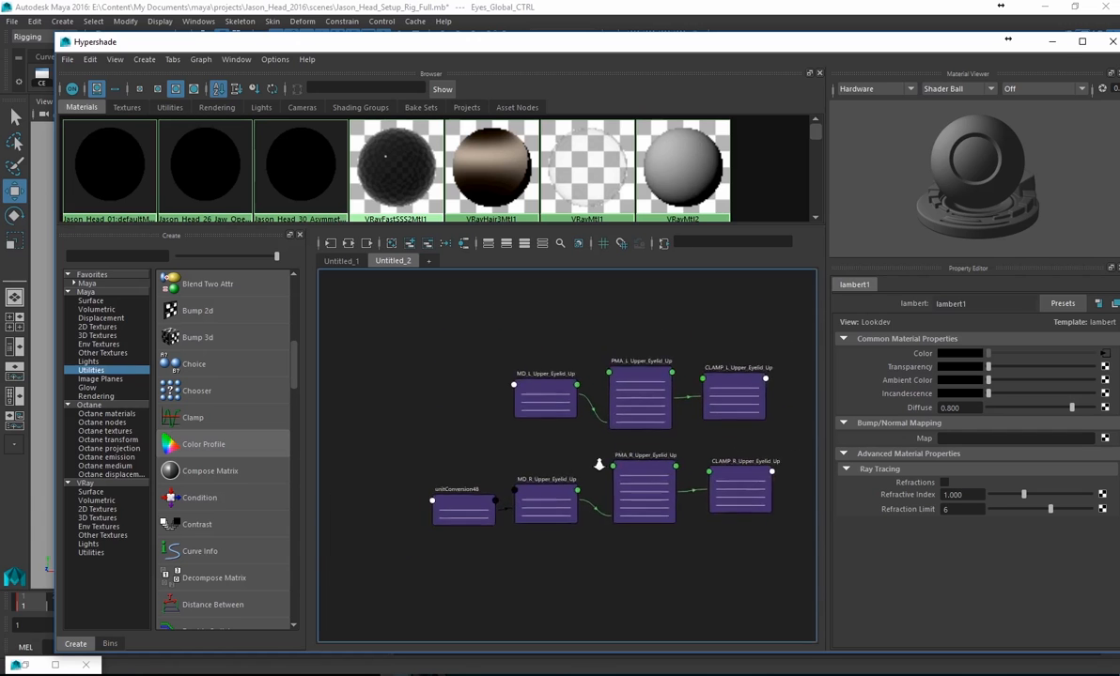
{"action": "key", "text": "3"}
{"action": "scroll", "coordinate": [631, 423], "scroll_direction": "up", "scroll_amount": 2}
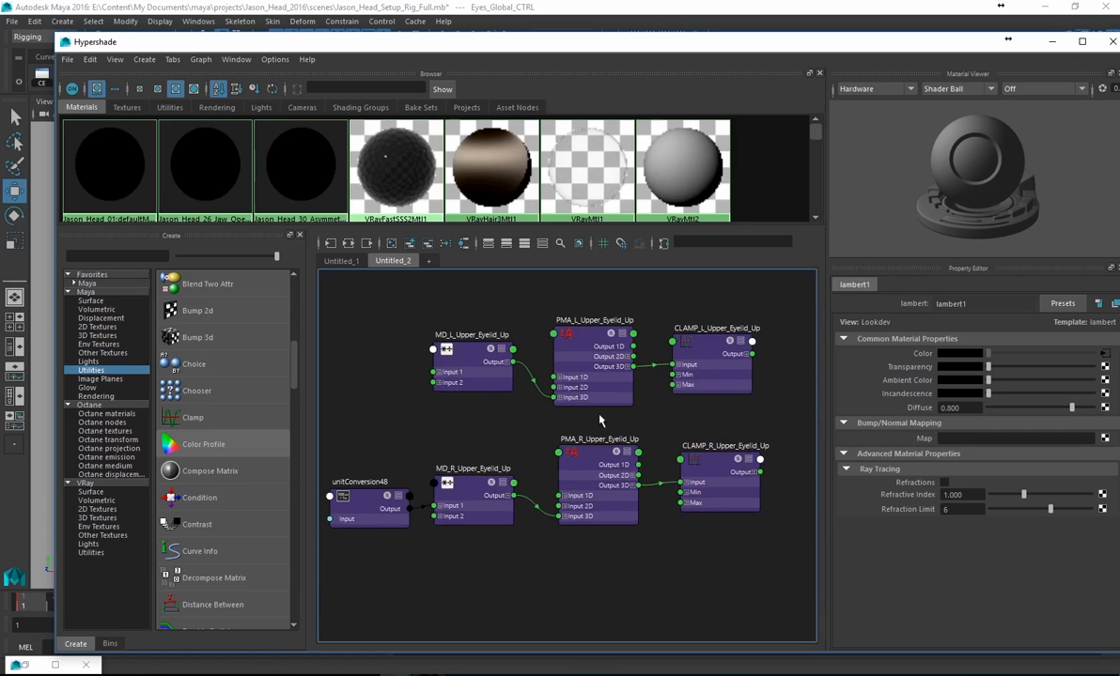